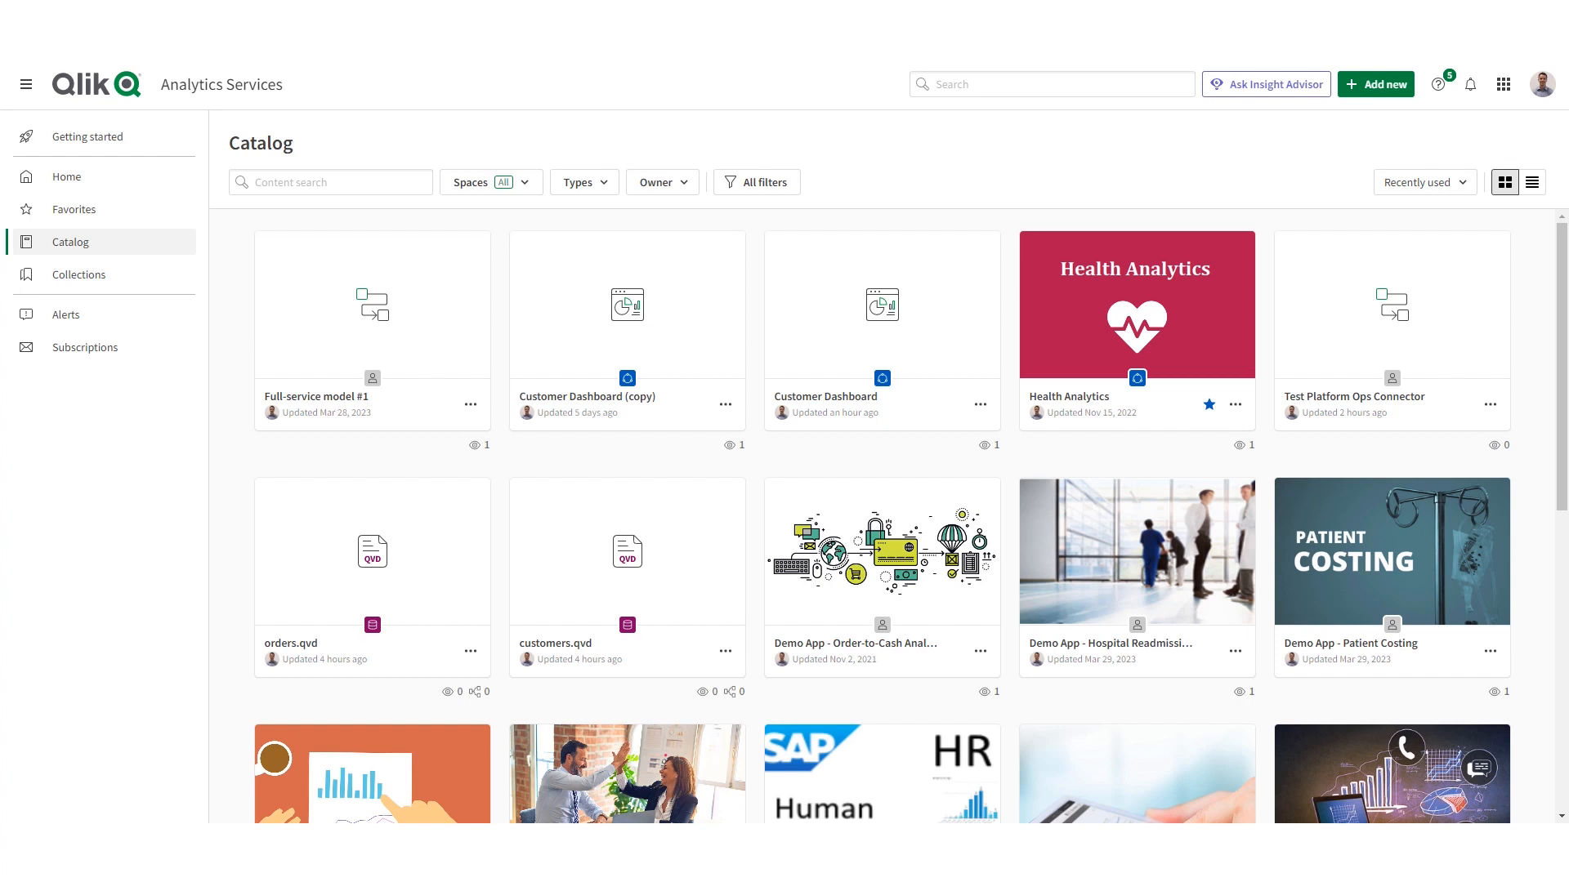
- Open the Customer Dashboard app and display its Customer Overview sheet
click(886, 298)
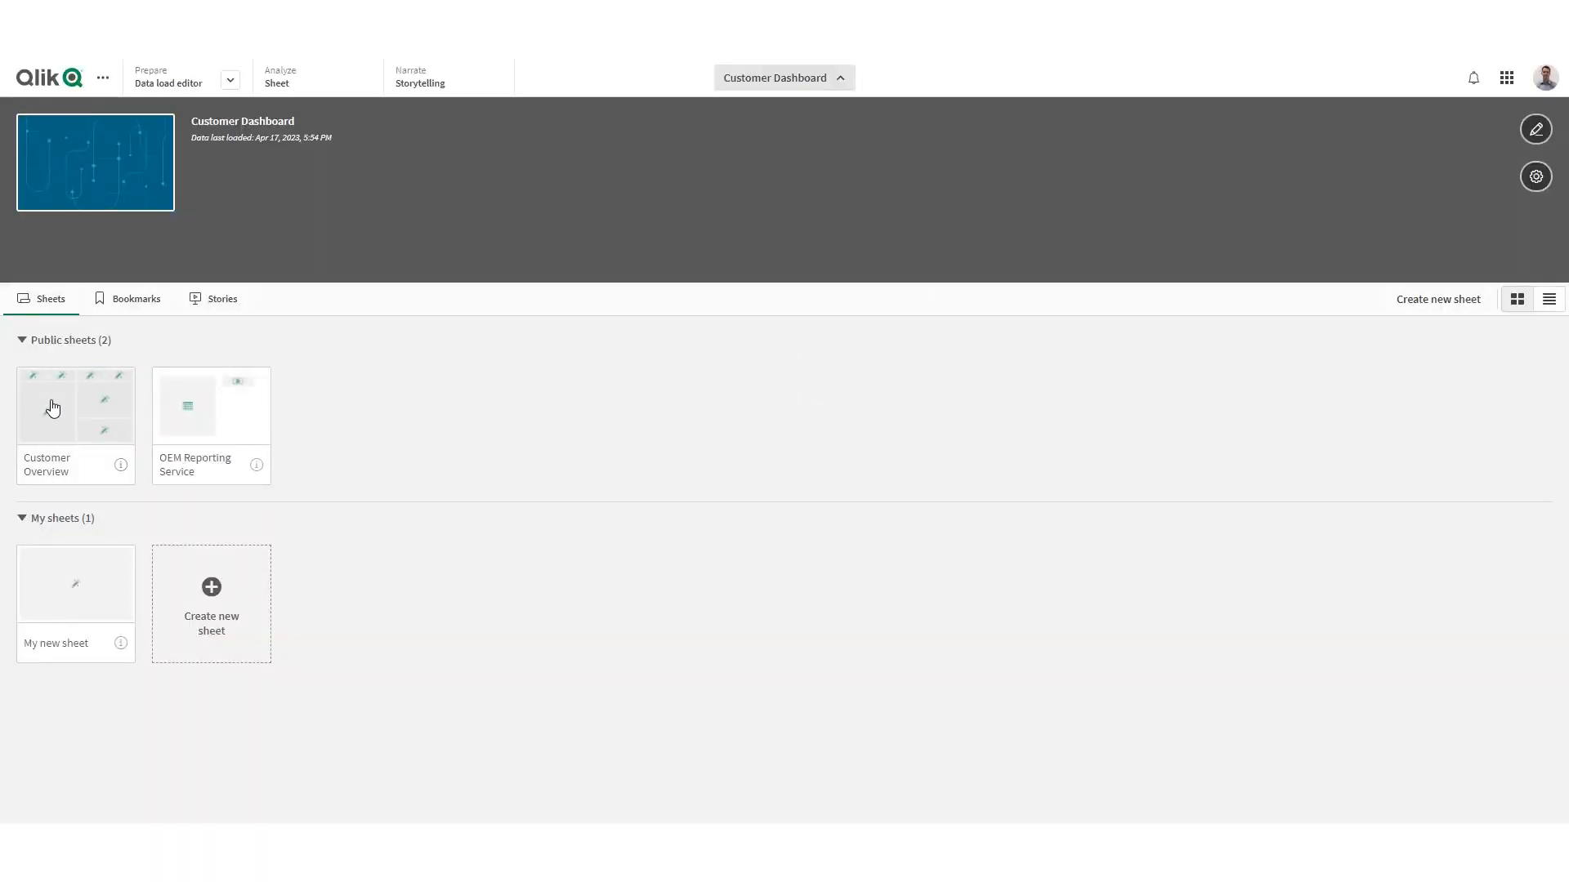
click(52, 408)
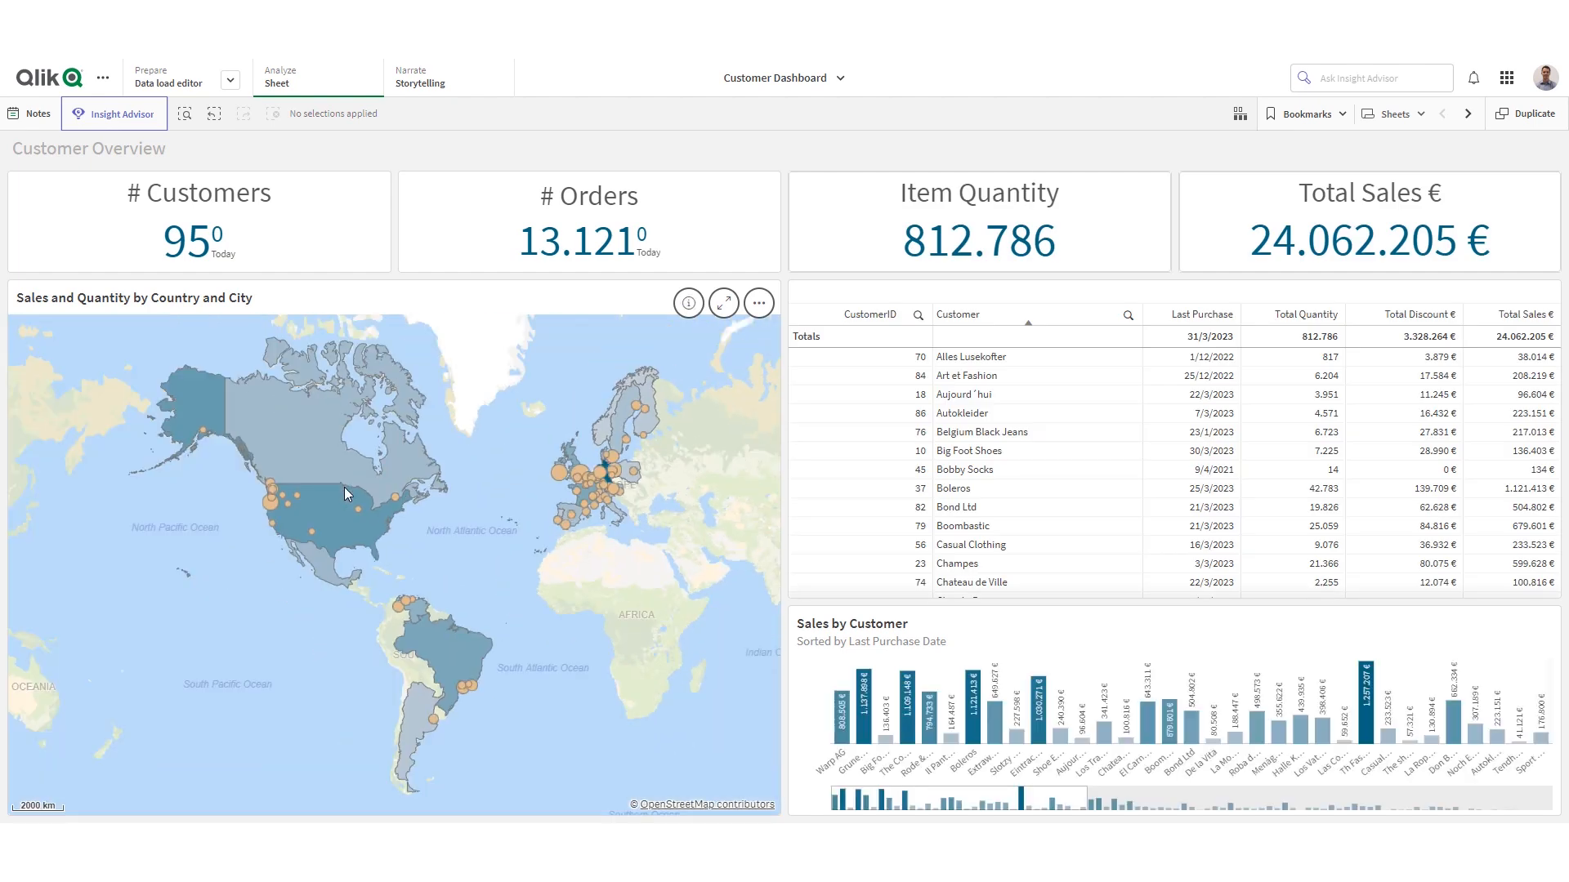
- Filter the dashboard to the USA using the country map and clear the selection again
click(350, 506)
click(742, 265)
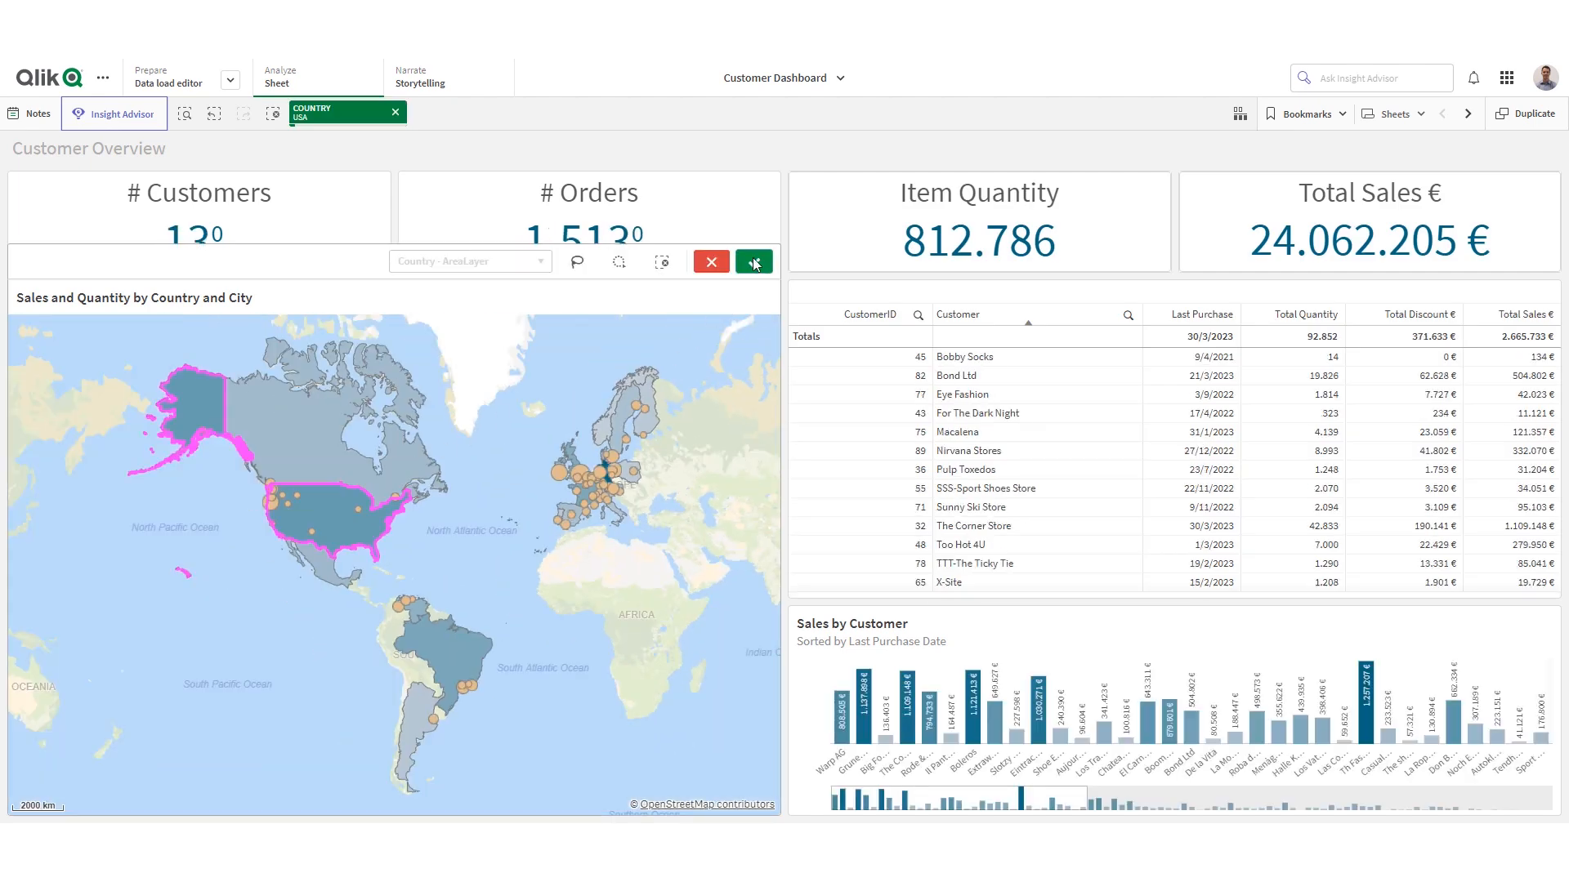
click(273, 113)
- Go to the app's OEM Reporting Service sheet
click(1468, 115)
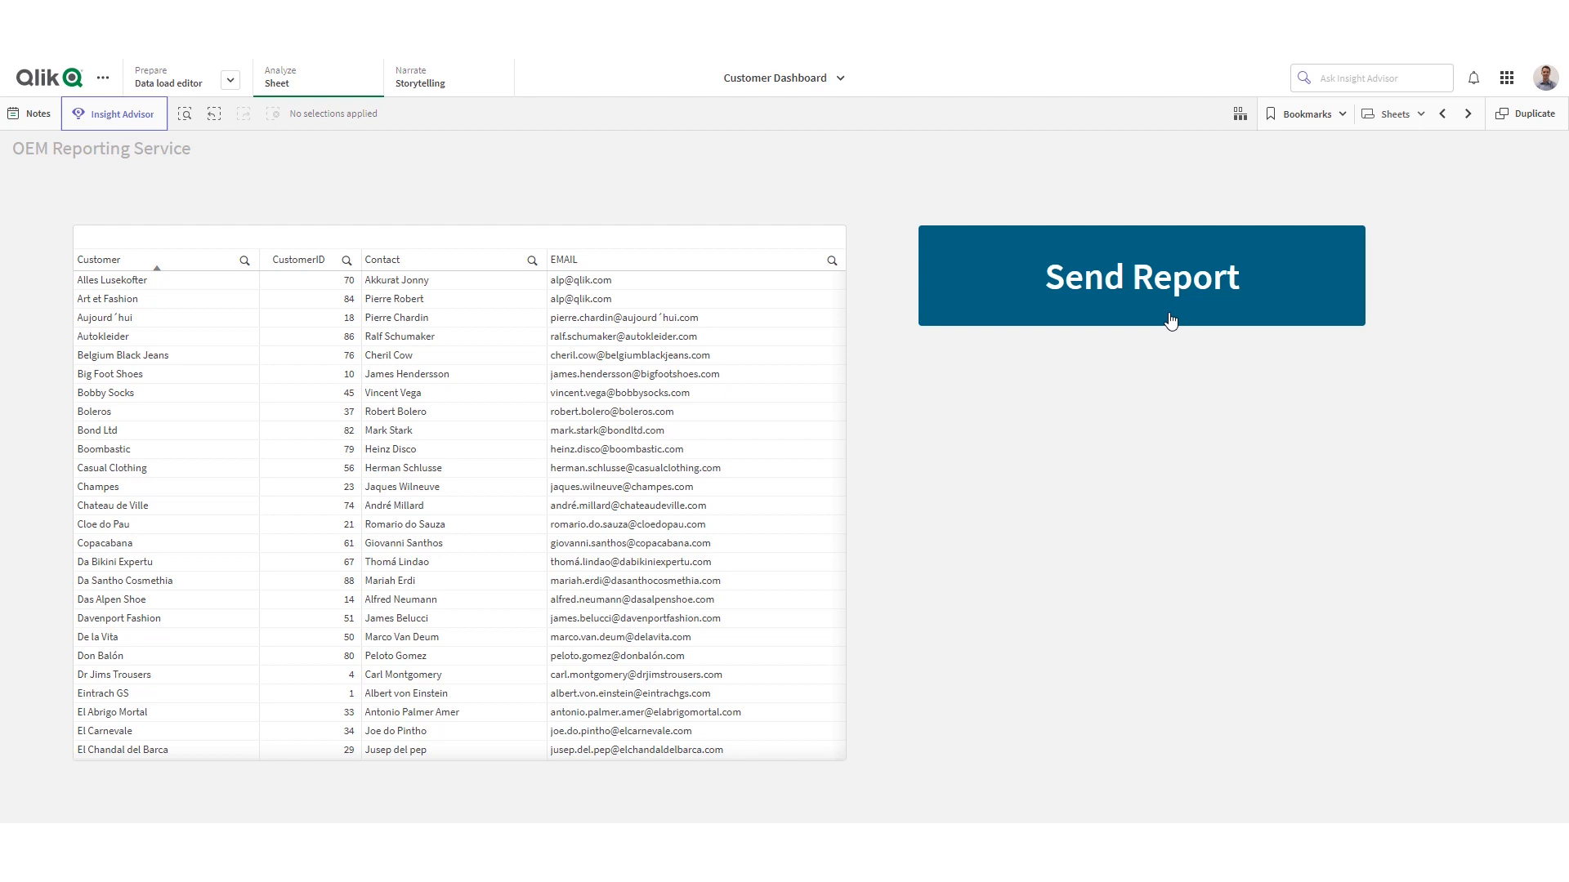
click(1442, 114)
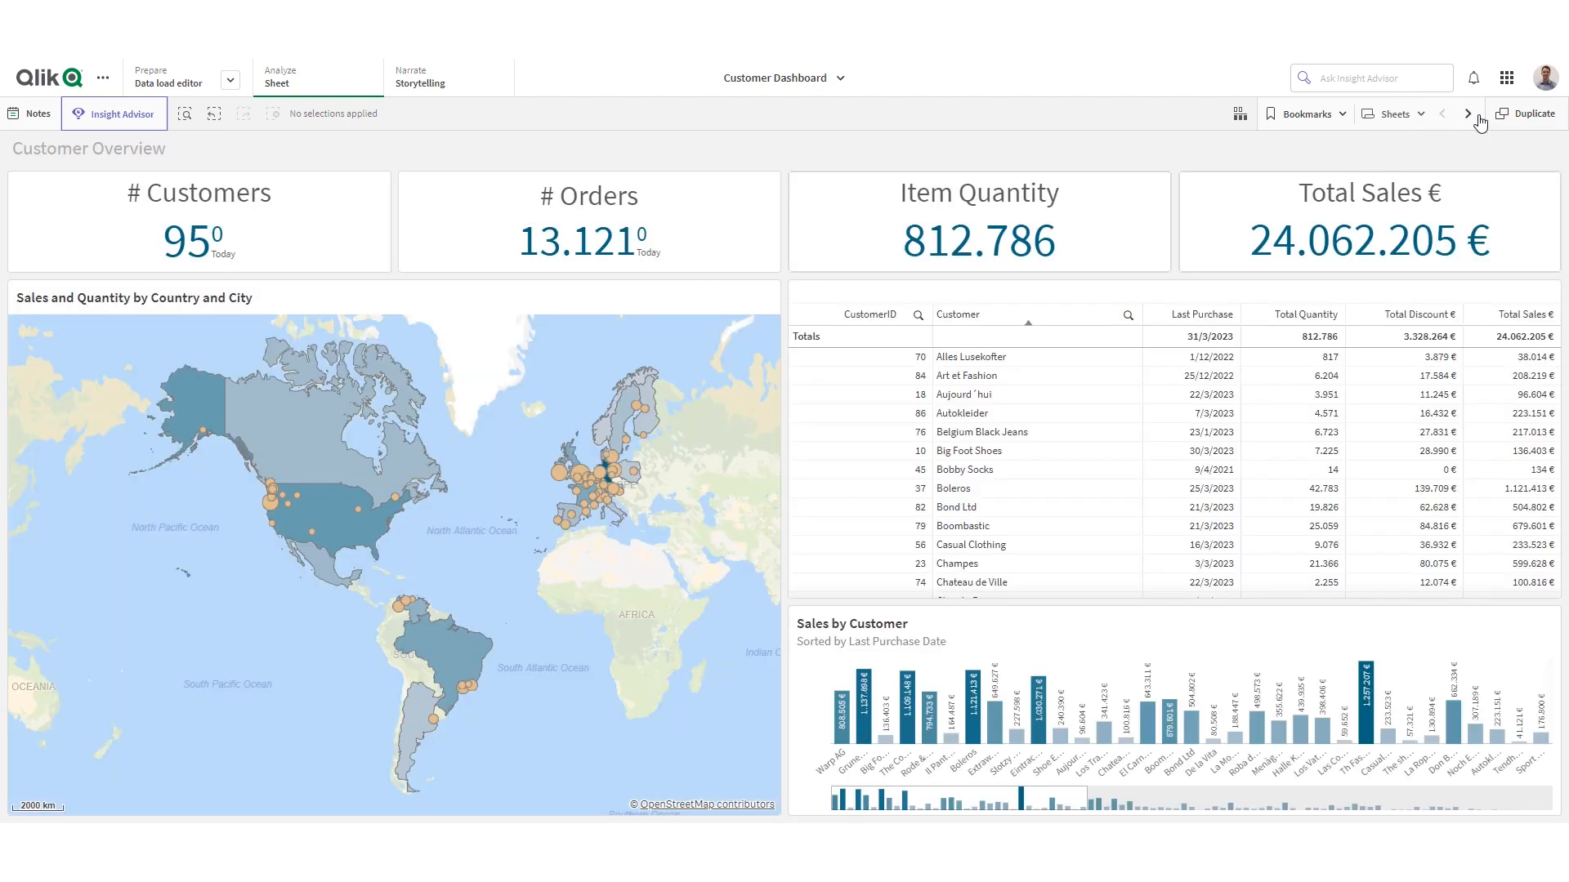
click(1468, 114)
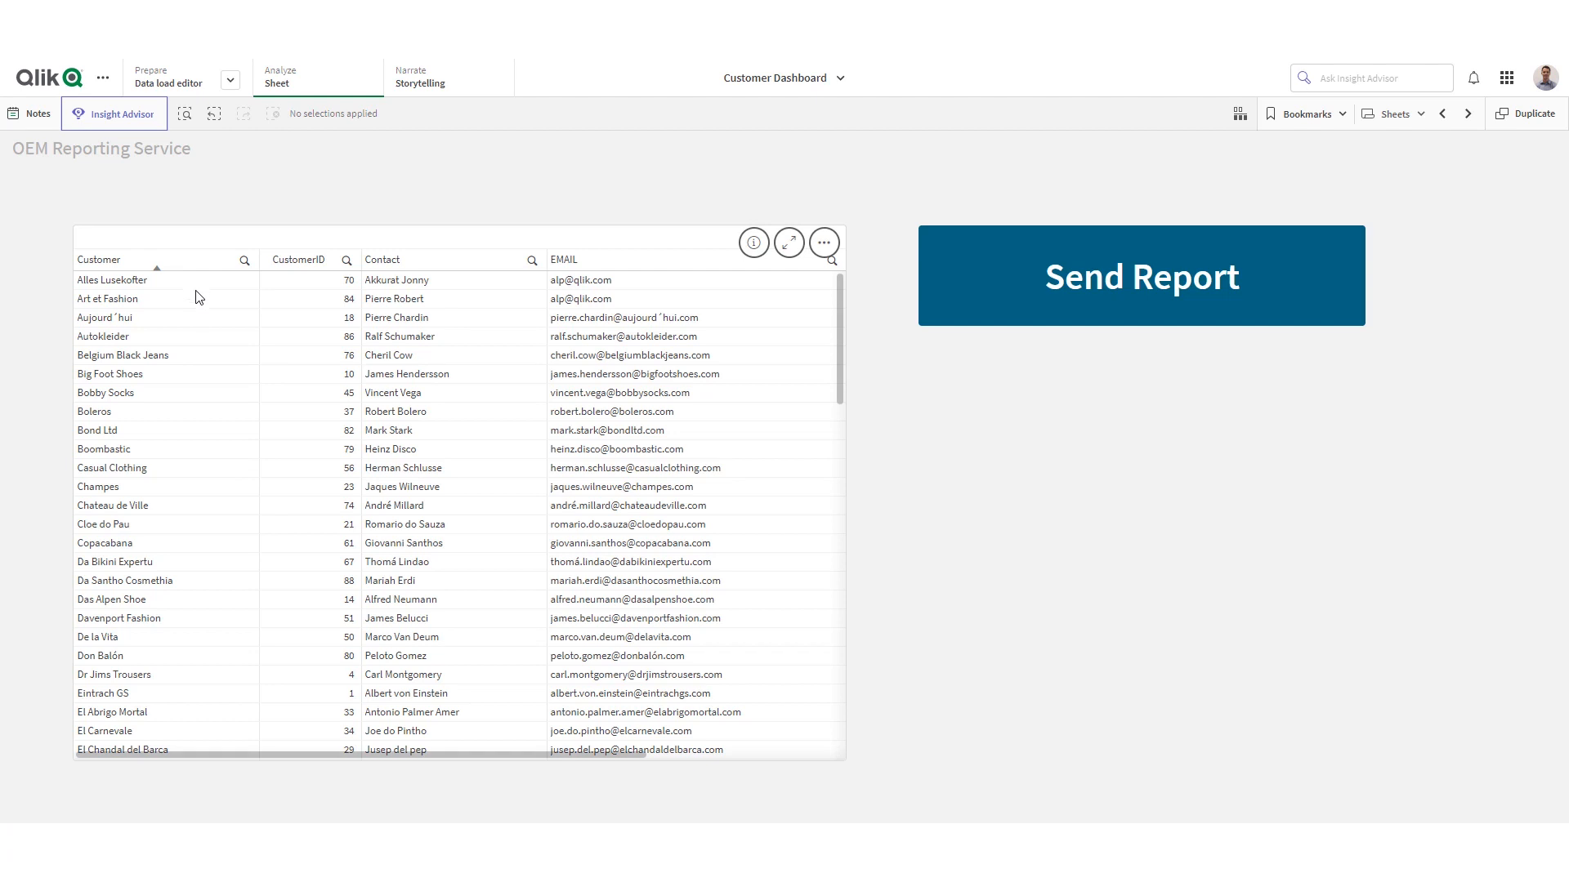
- Select the customers Alles Lusekofter and Art et Fashion in the table and send their reports
drag(196, 299, 196, 280)
click(248, 232)
click(1181, 286)
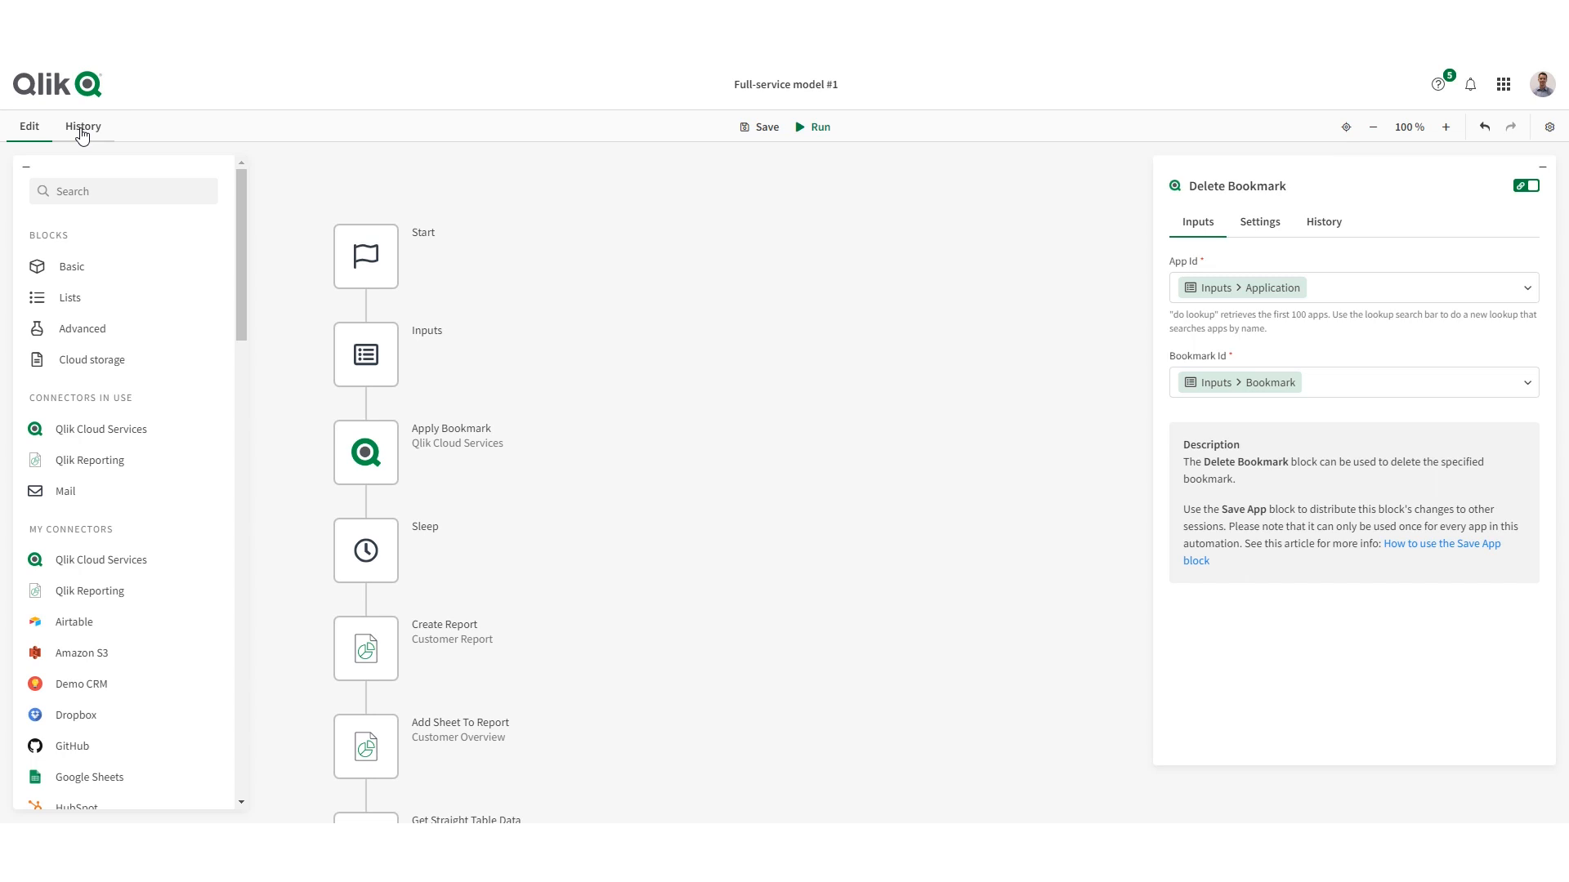
- View the chronological block log of the current run of the Full-service model #1 automation
click(82, 133)
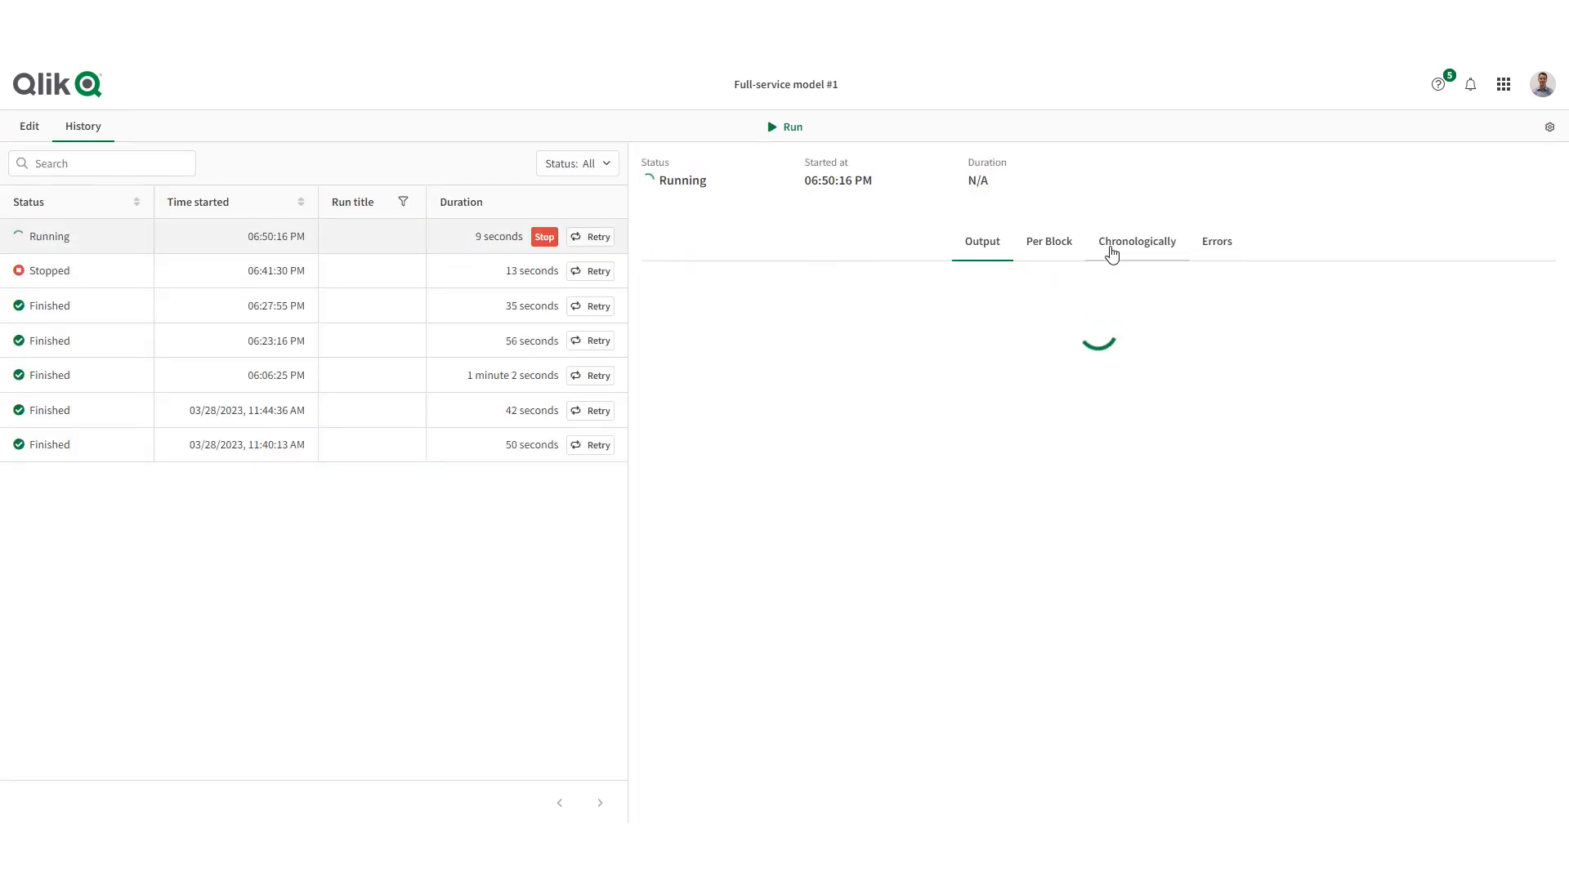
click(1111, 252)
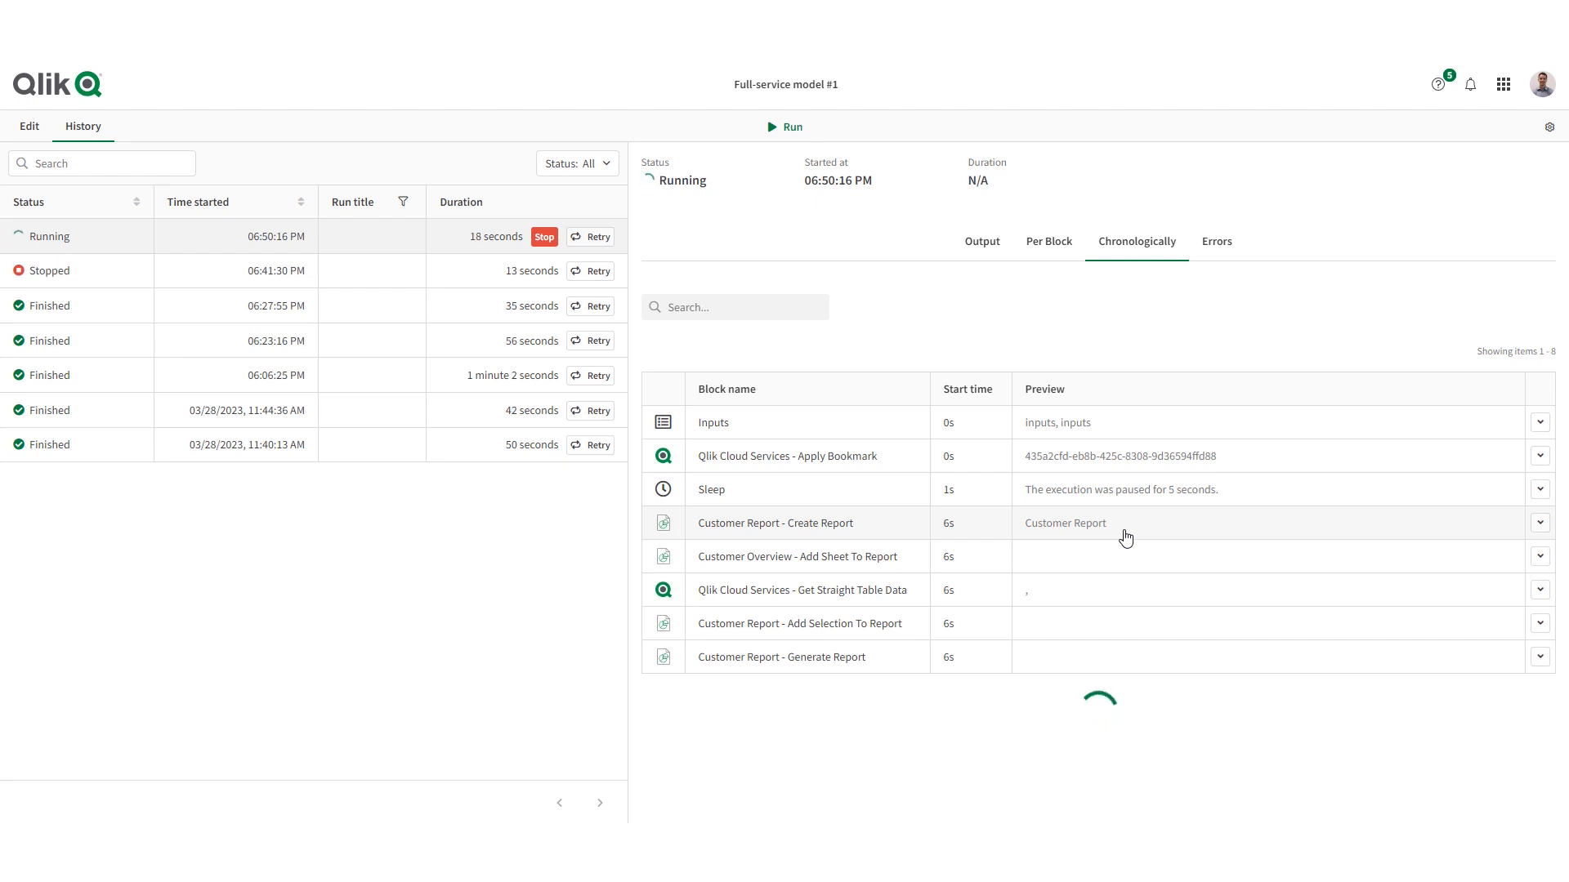
- Return to the automation's editor and examine the settings of the Inputs, Apply Bookmark, Sleep and Create Report blocks
click(25, 128)
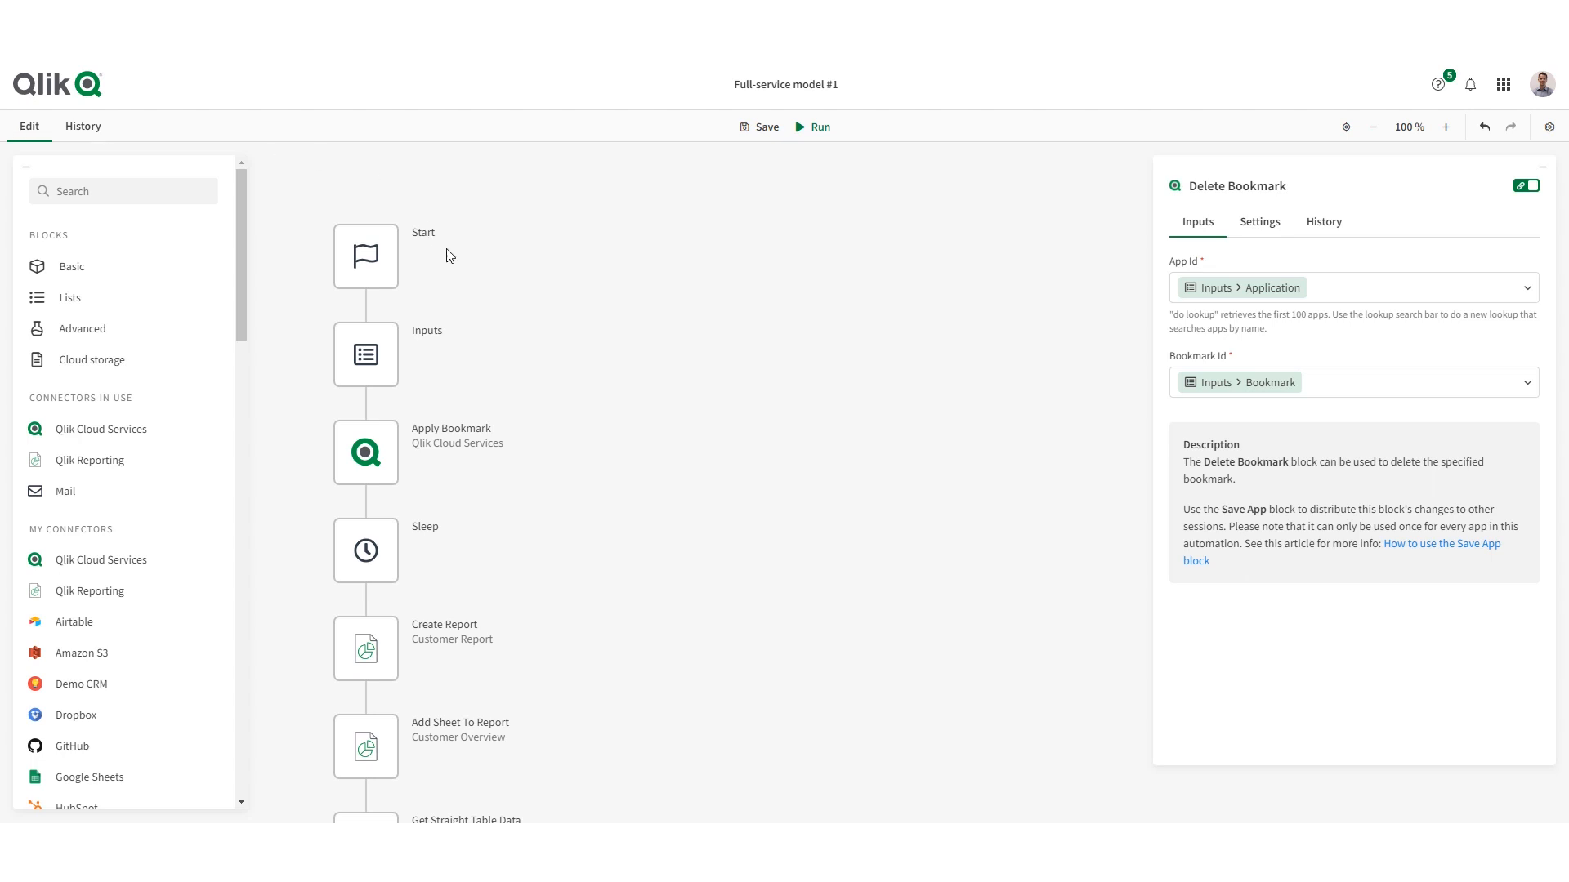
click(383, 359)
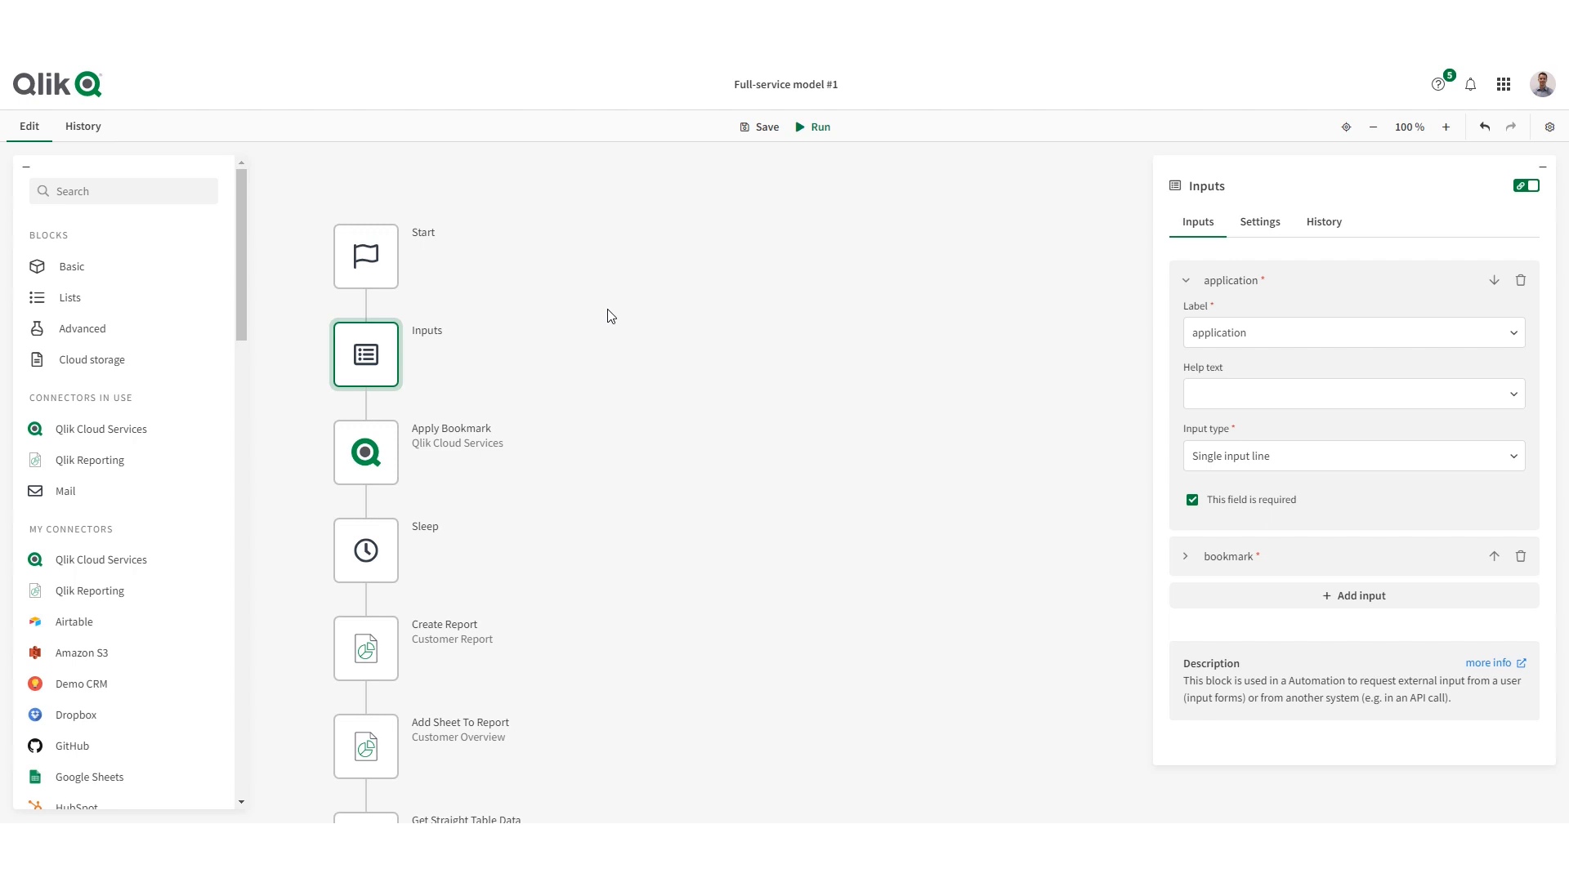
click(366, 449)
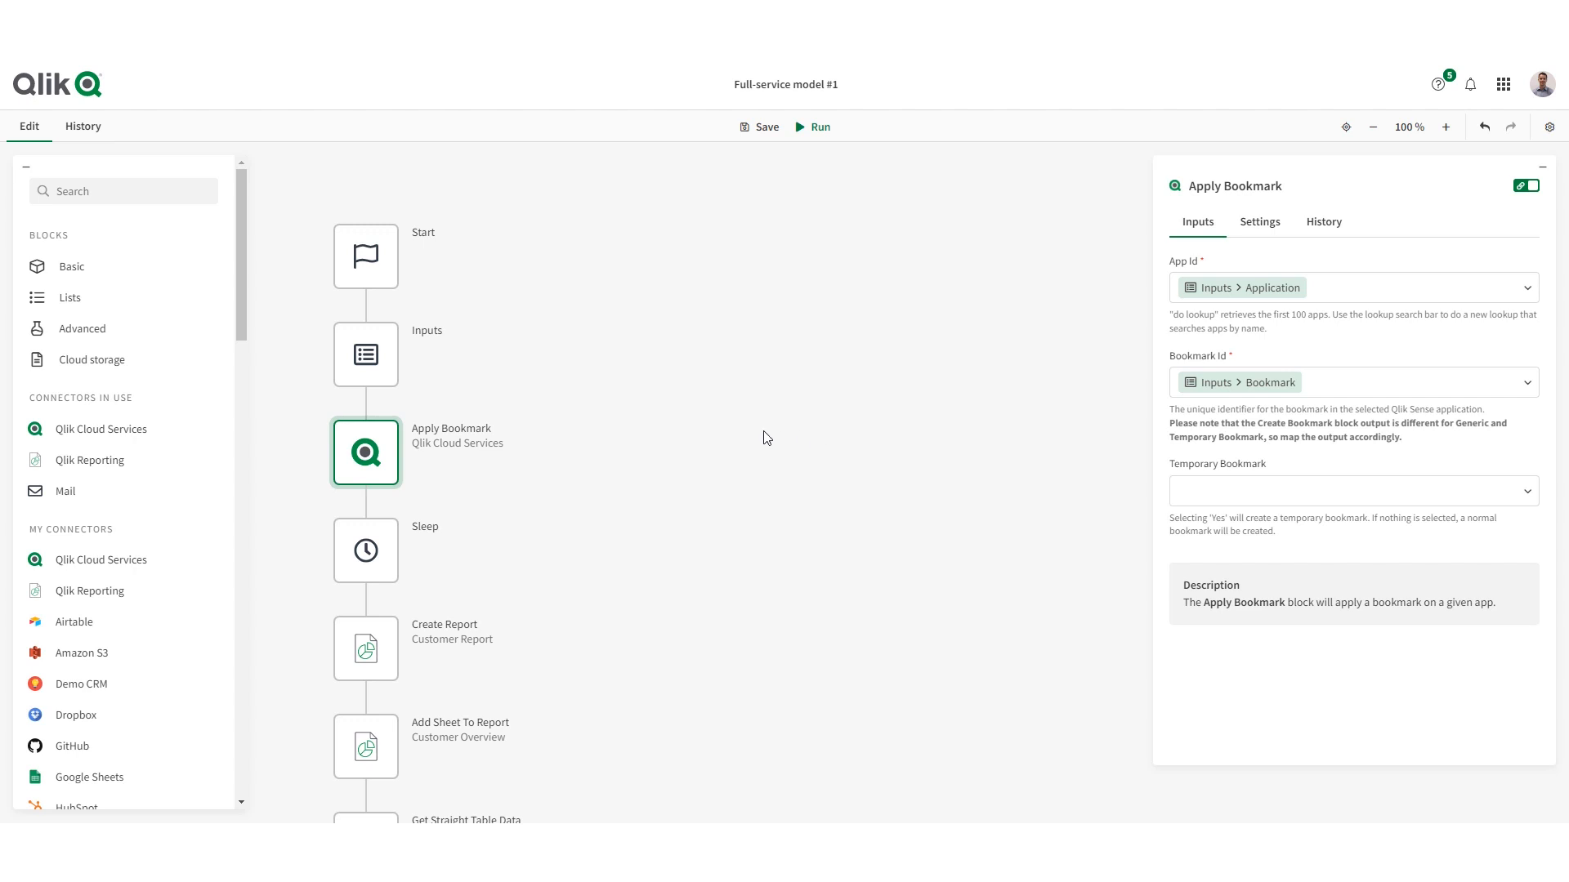
click(364, 558)
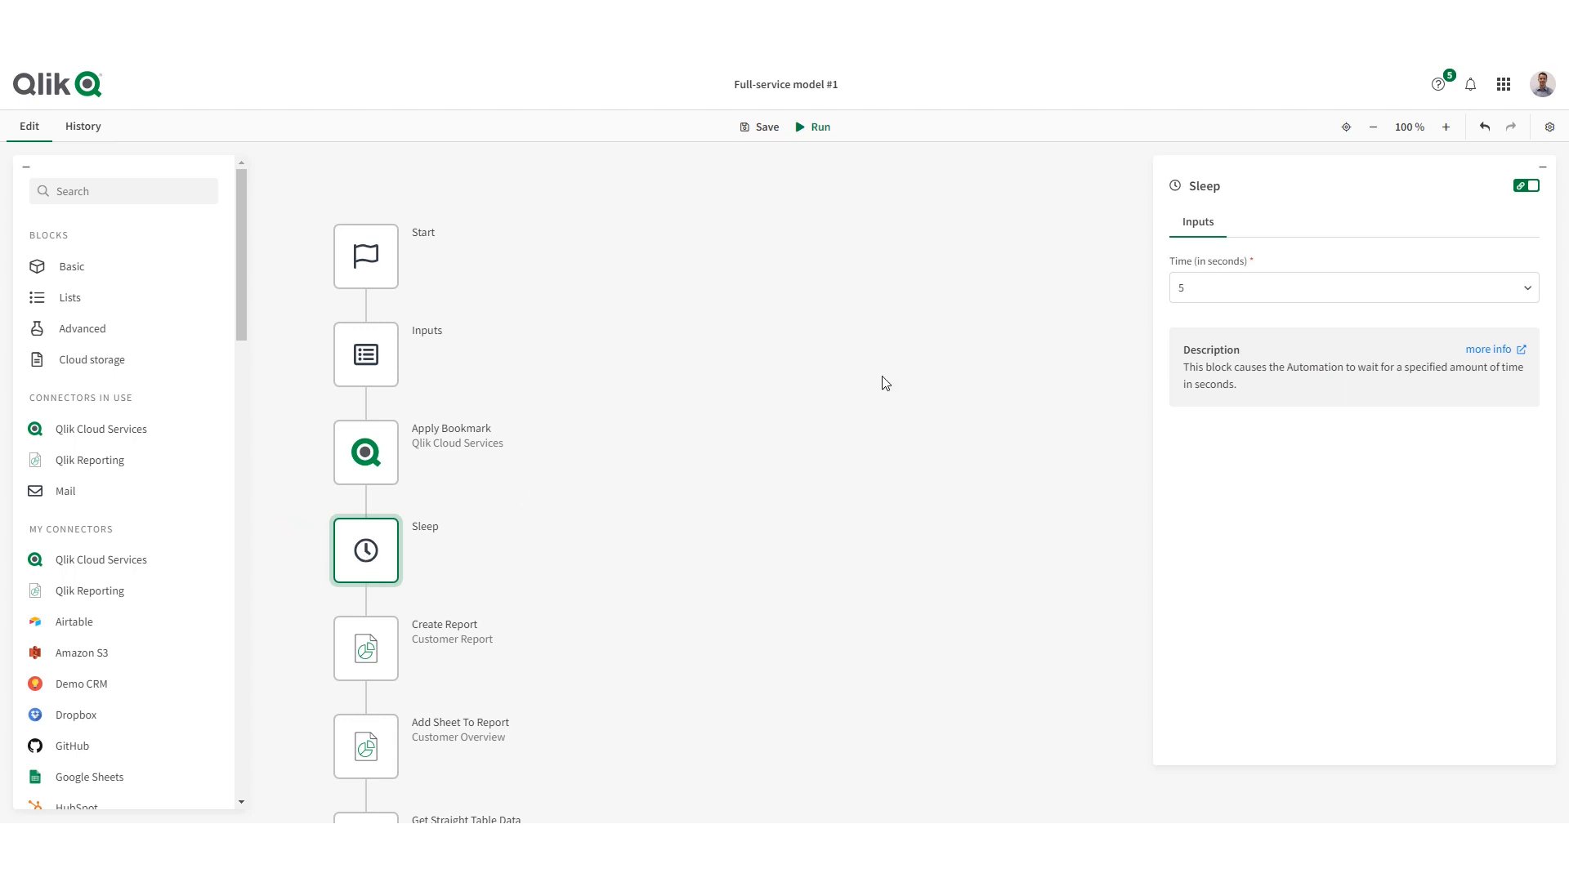
click(370, 654)
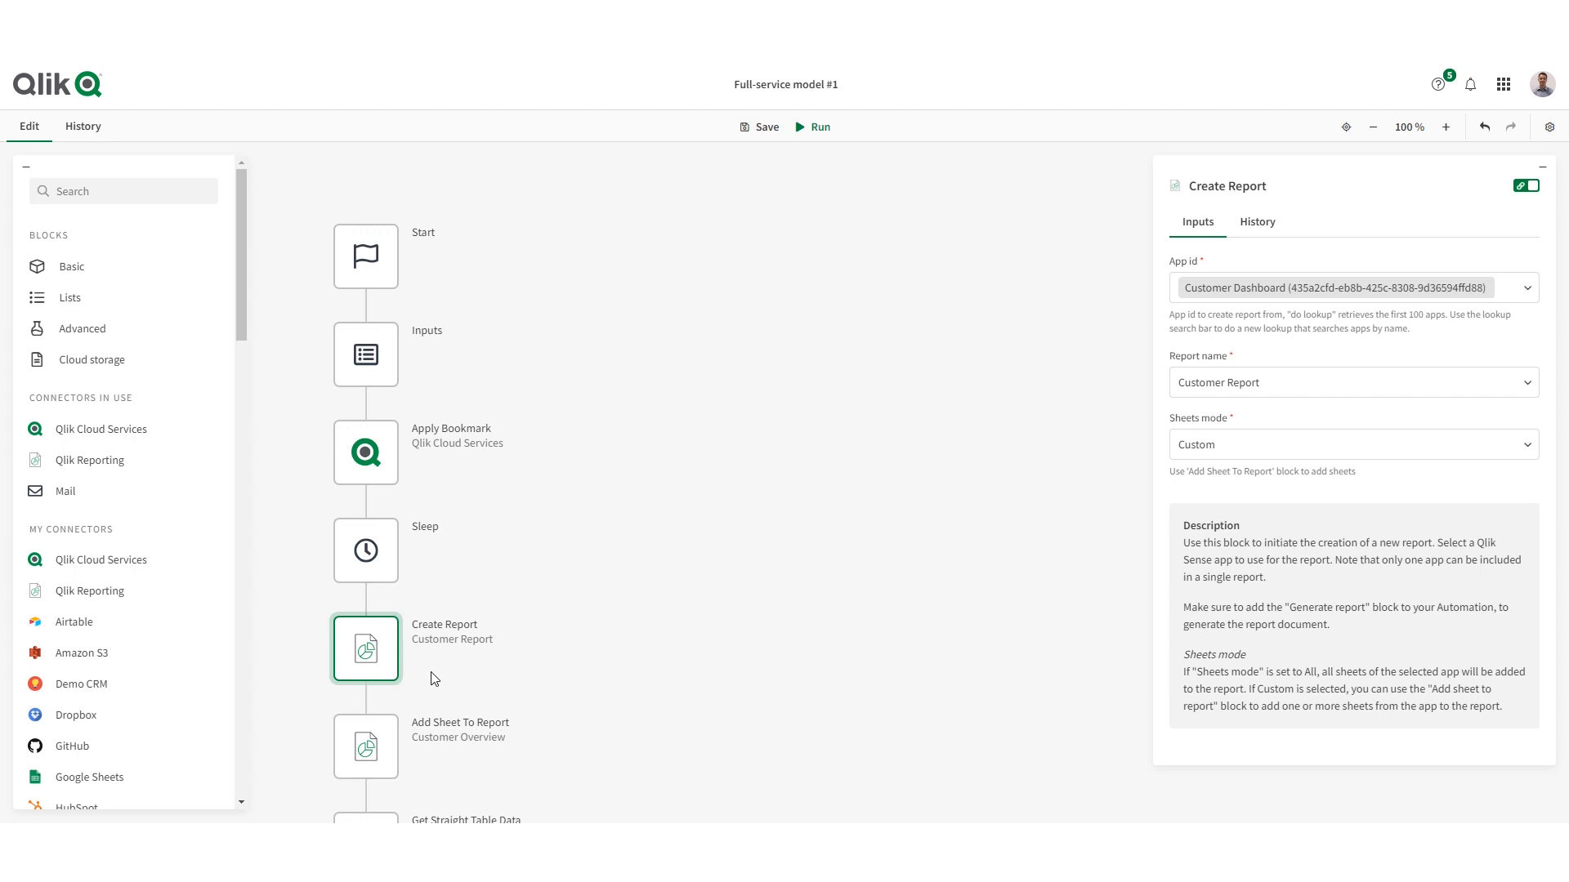
- Examine the settings of the Add Sheet To Report and Get Straight Table Data blocks
click(363, 724)
scroll(1054, 490, down, 1)
scroll(1053, 490, down, 1)
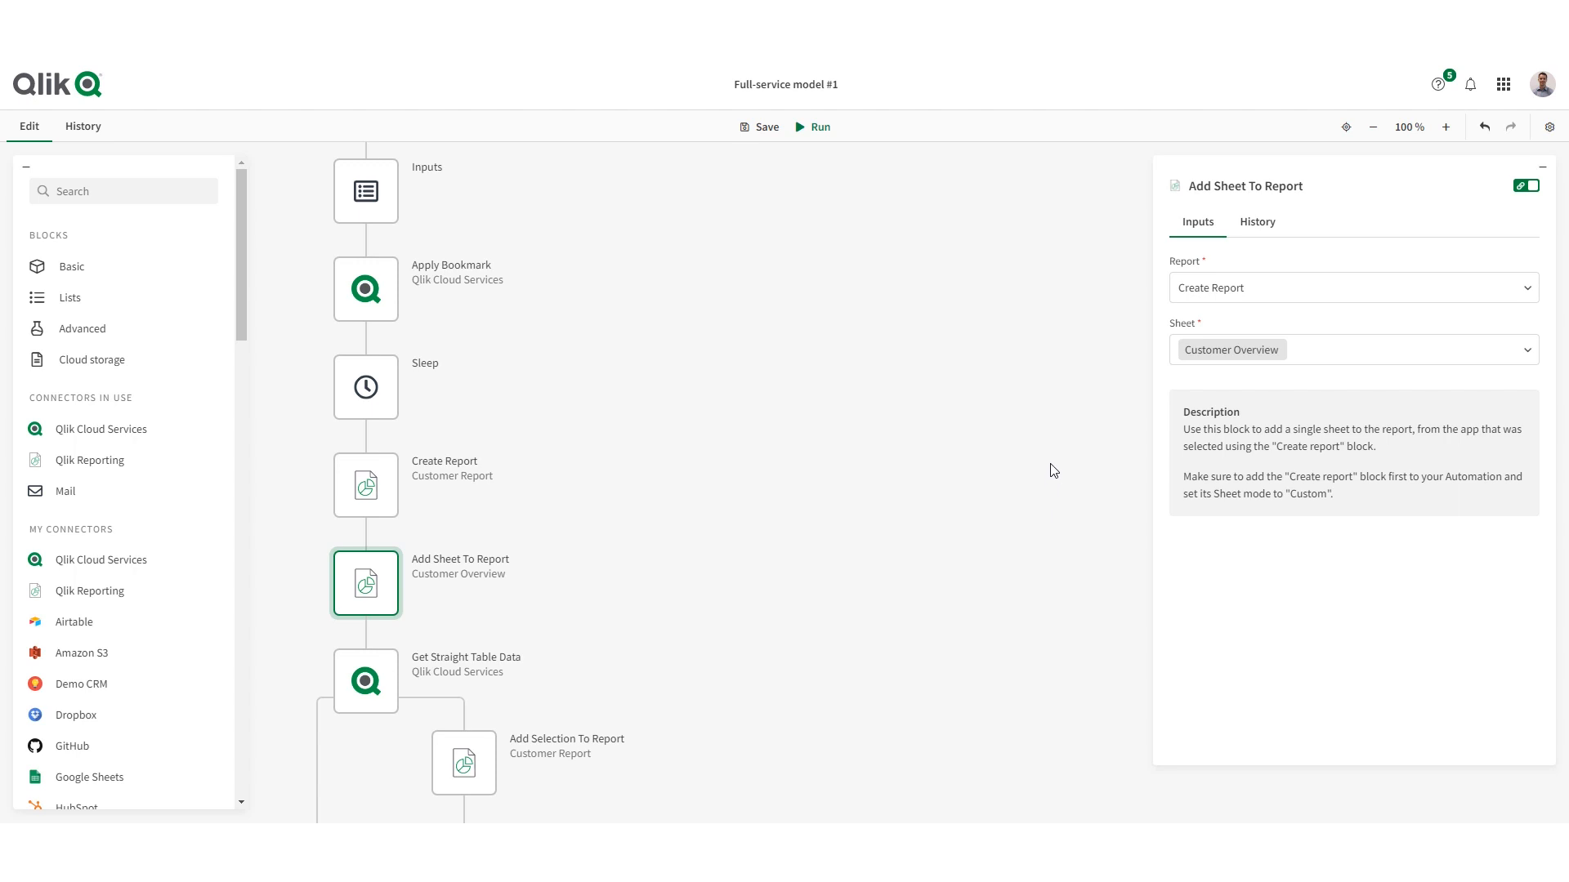
scroll(442, 662, down, 2)
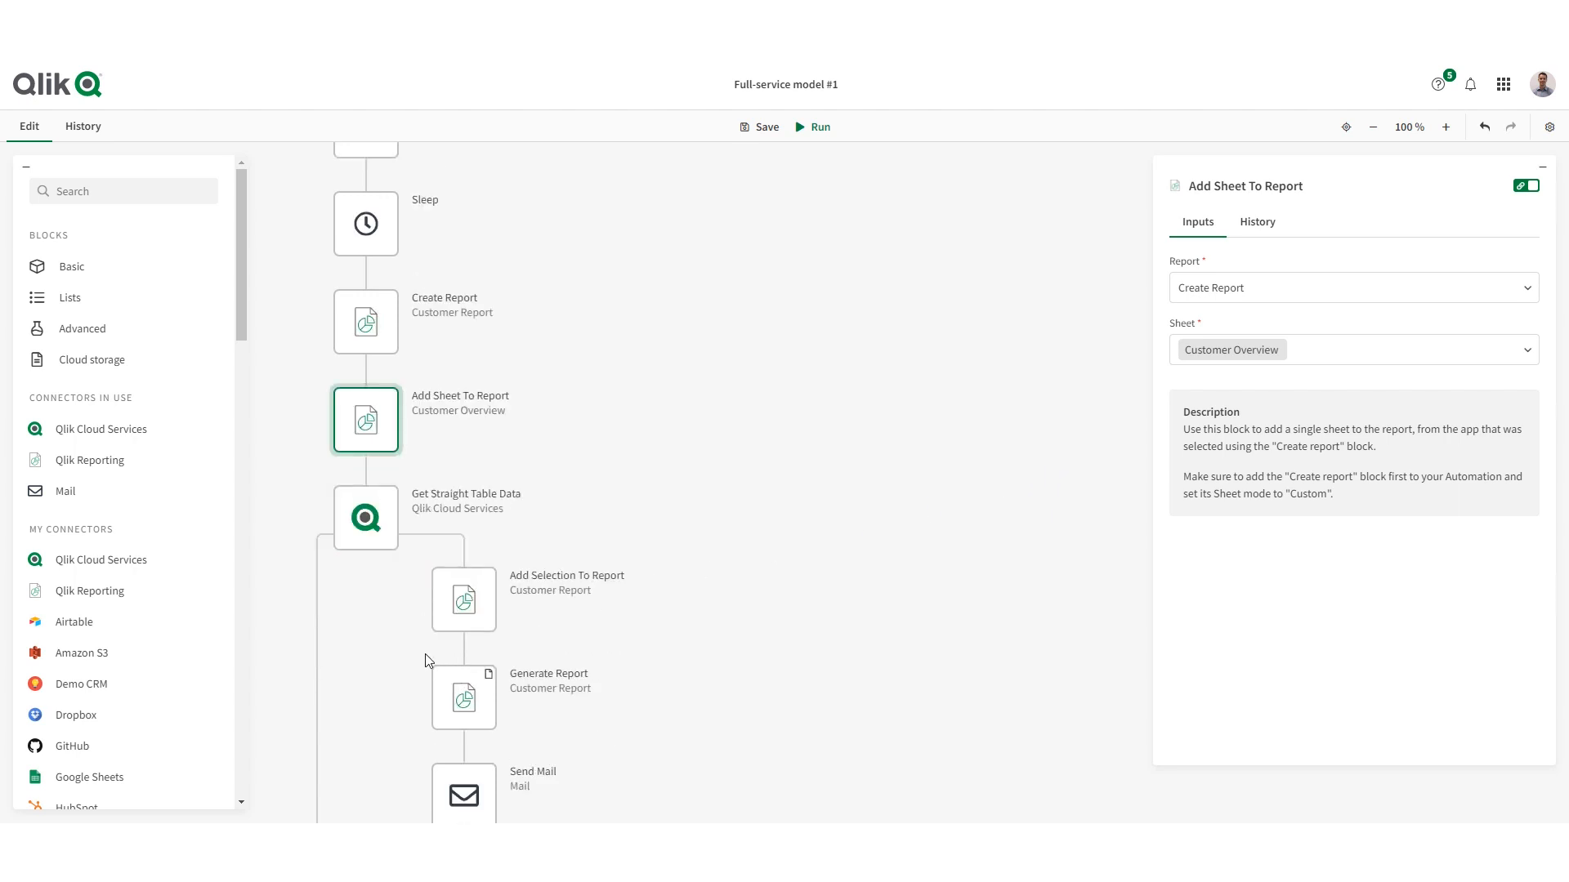
click(375, 524)
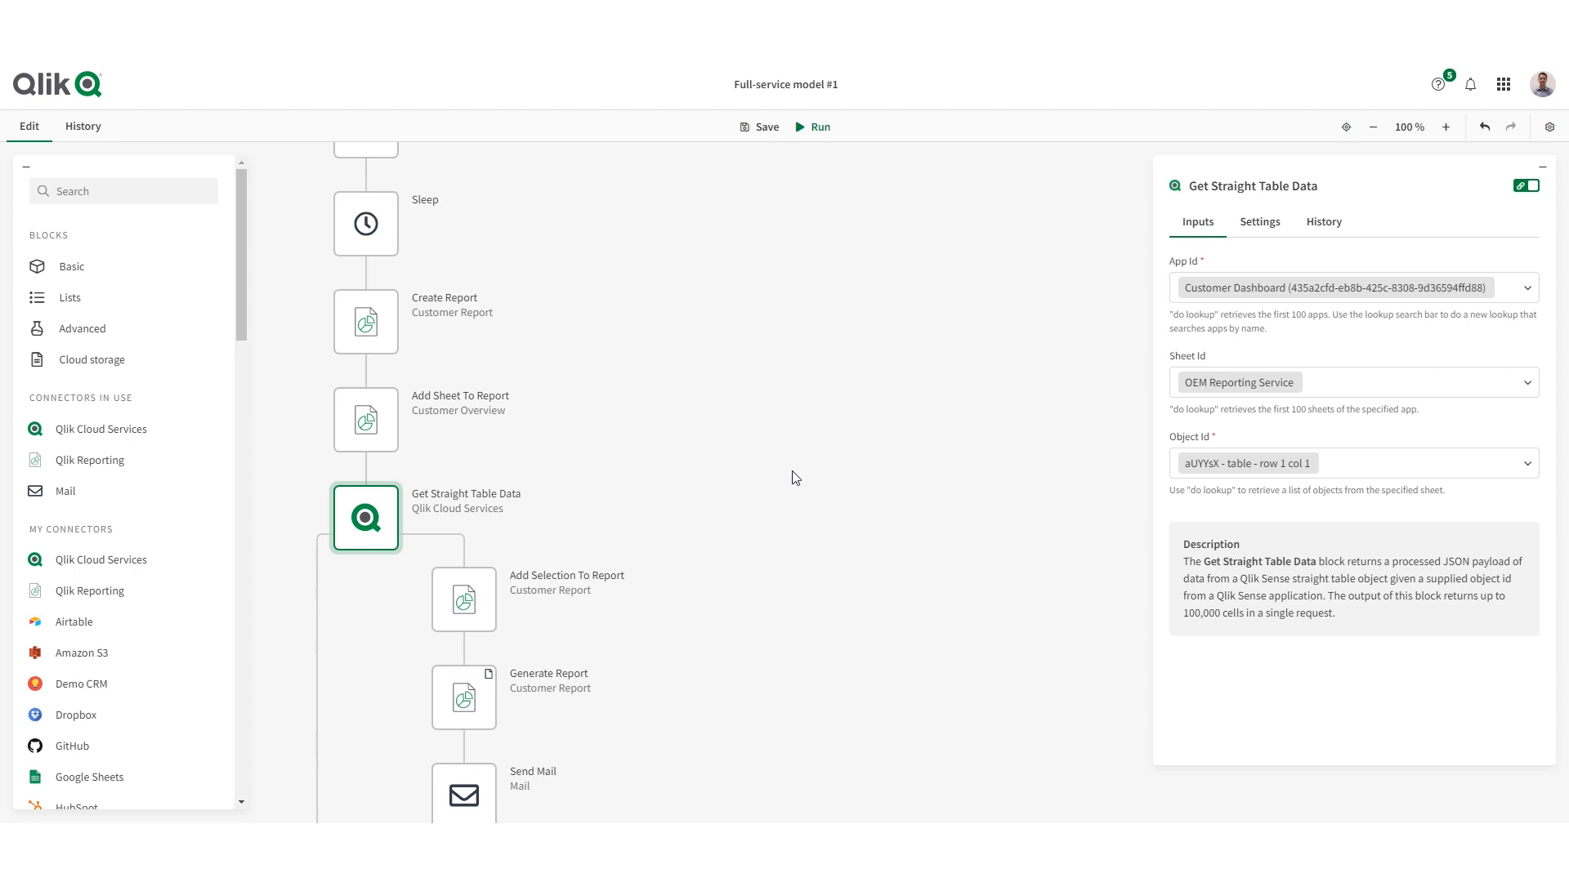
- Examine the settings of the Add Selection To Report, Generate Report and Send Mail blocks inside the table data loop
scroll(515, 581, down, 1)
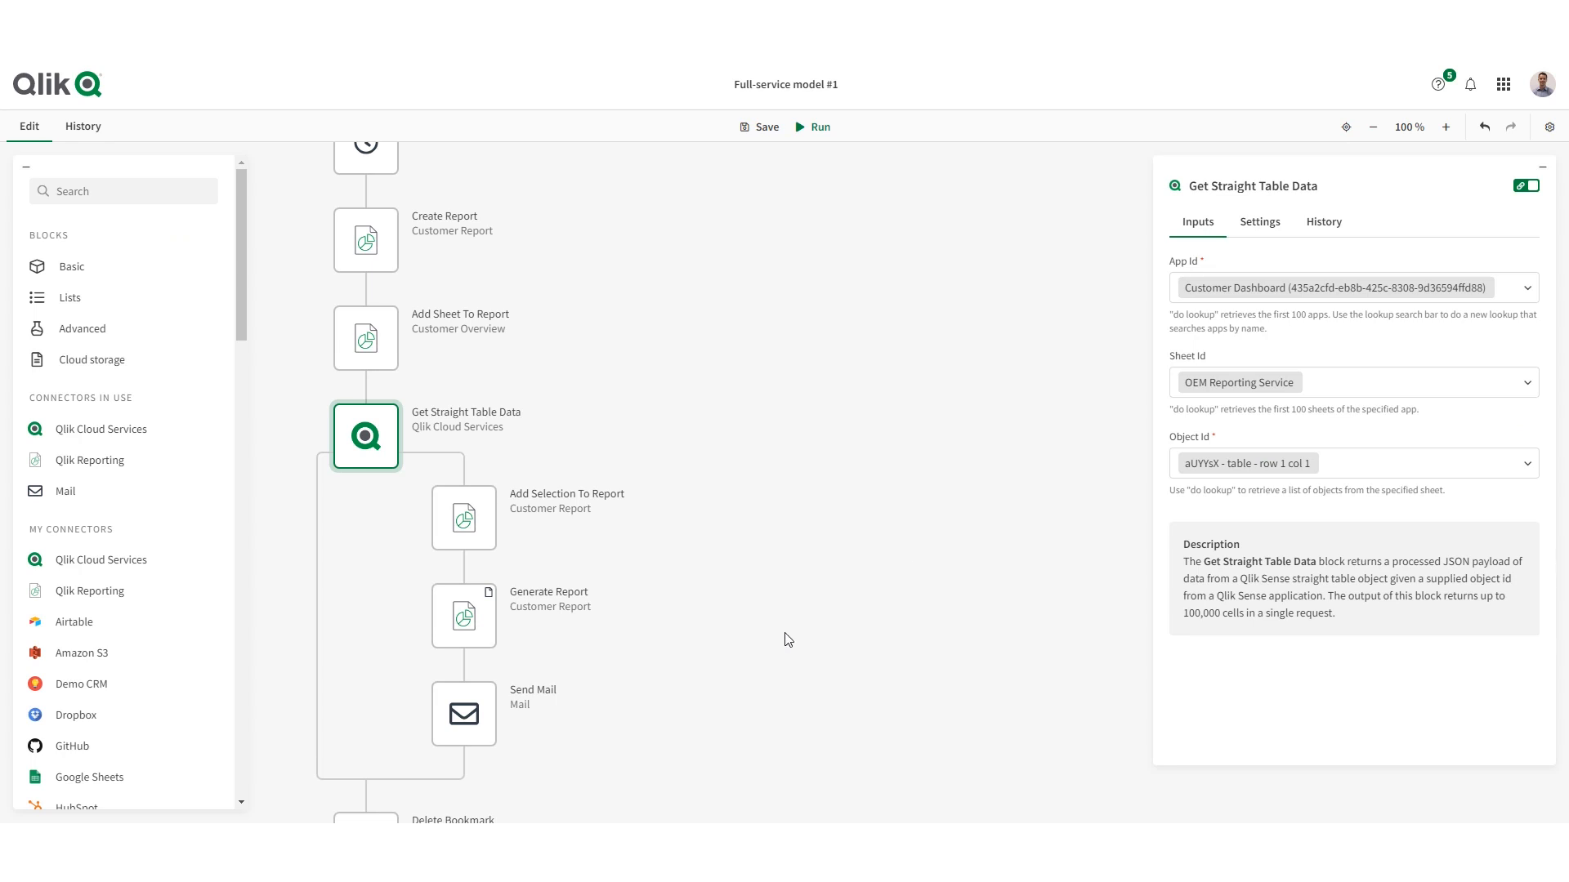
click(473, 531)
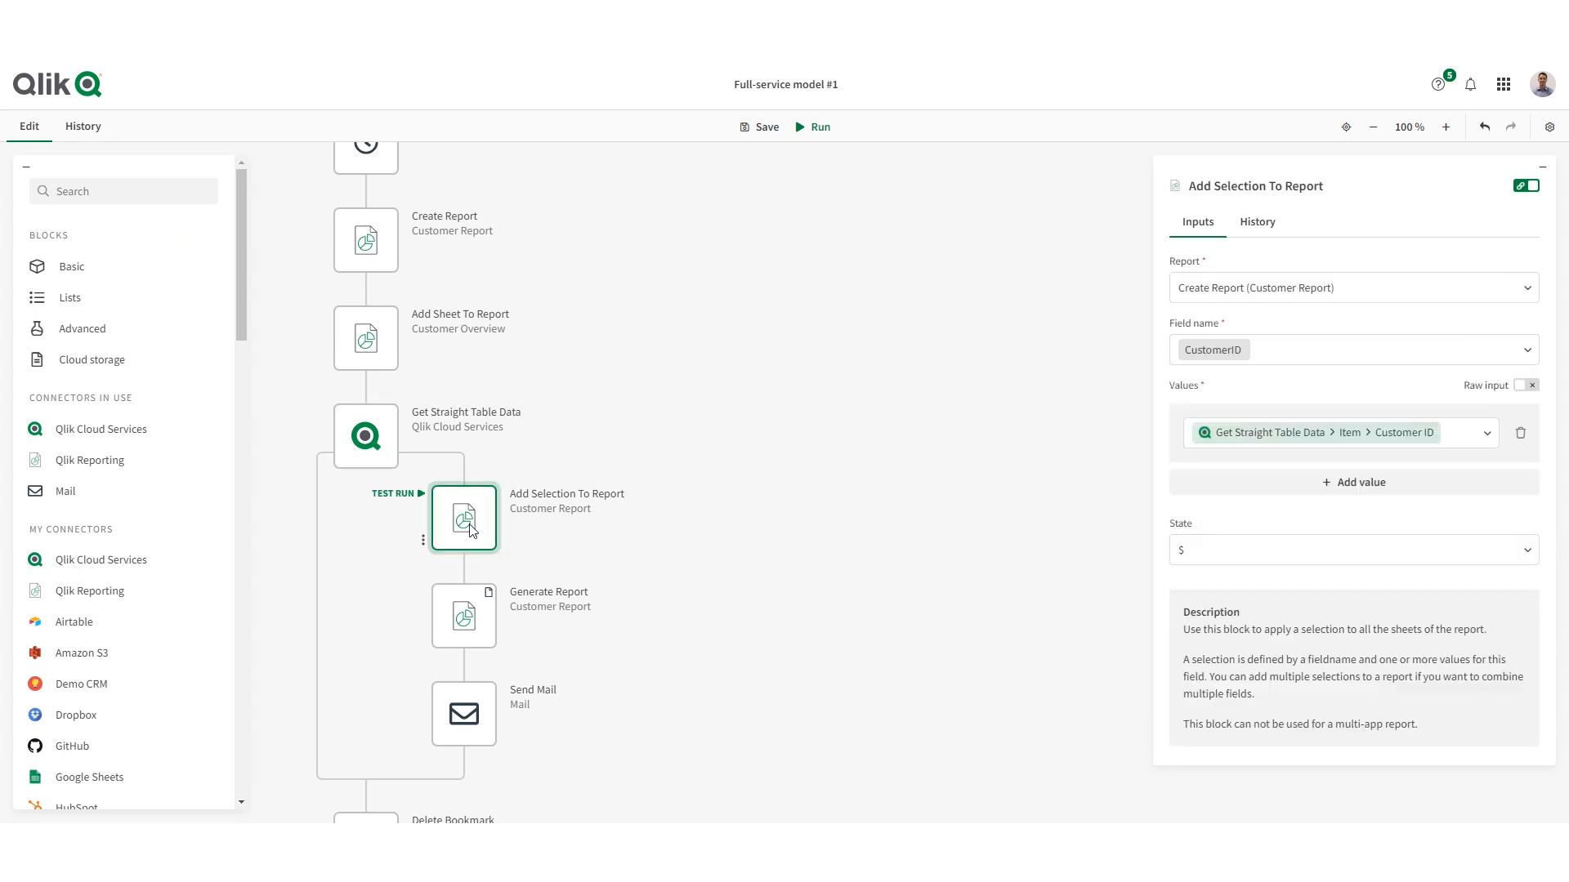
click(459, 637)
scroll(458, 638, down, 1)
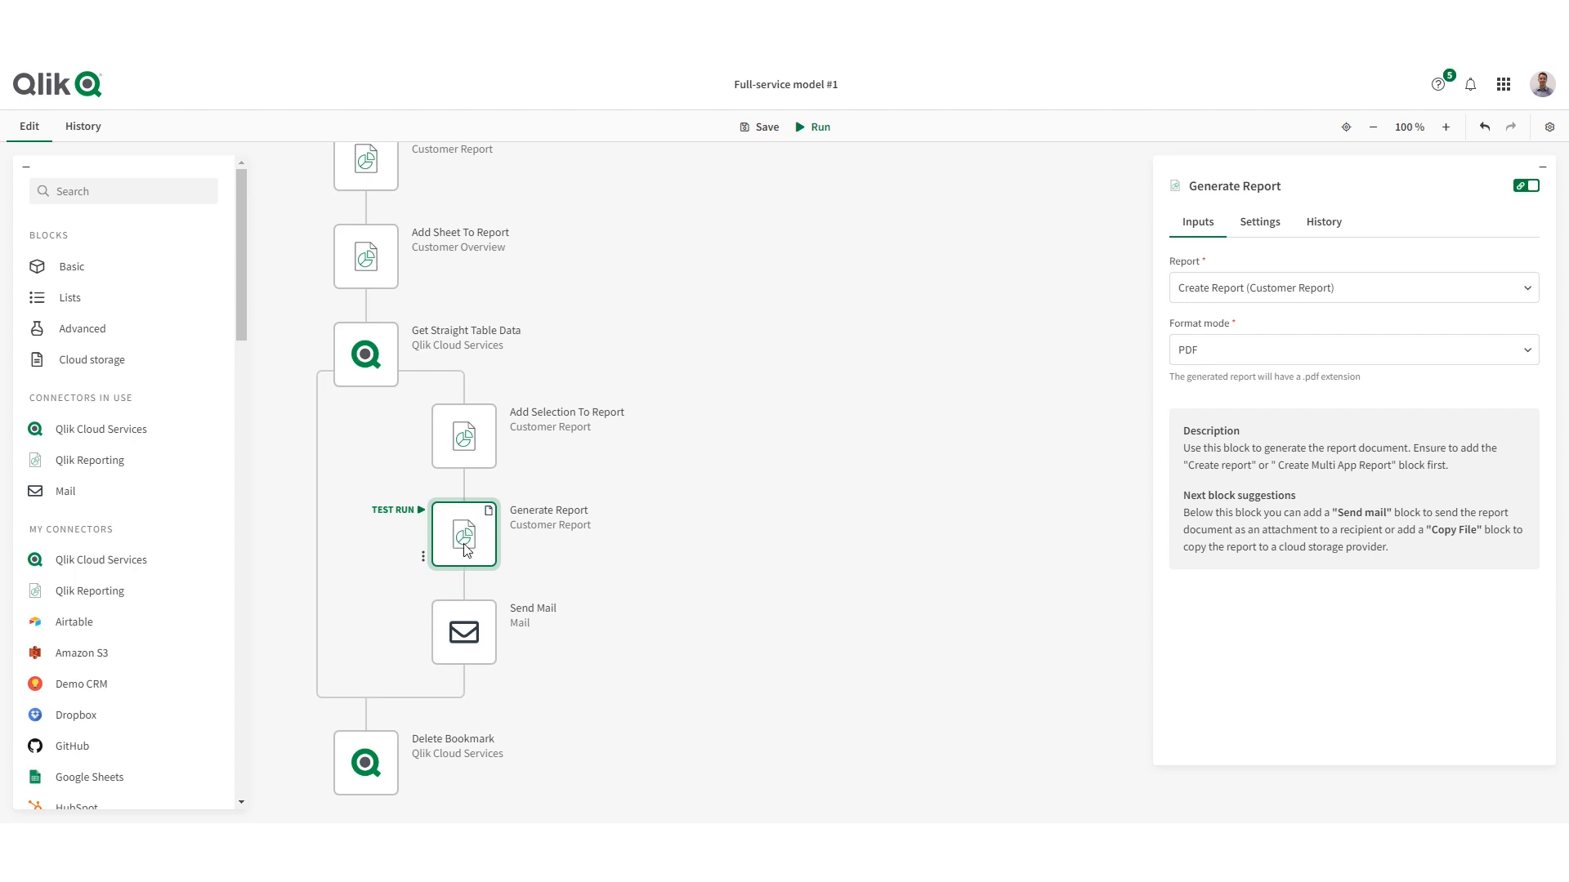
scroll(467, 550, down, 1)
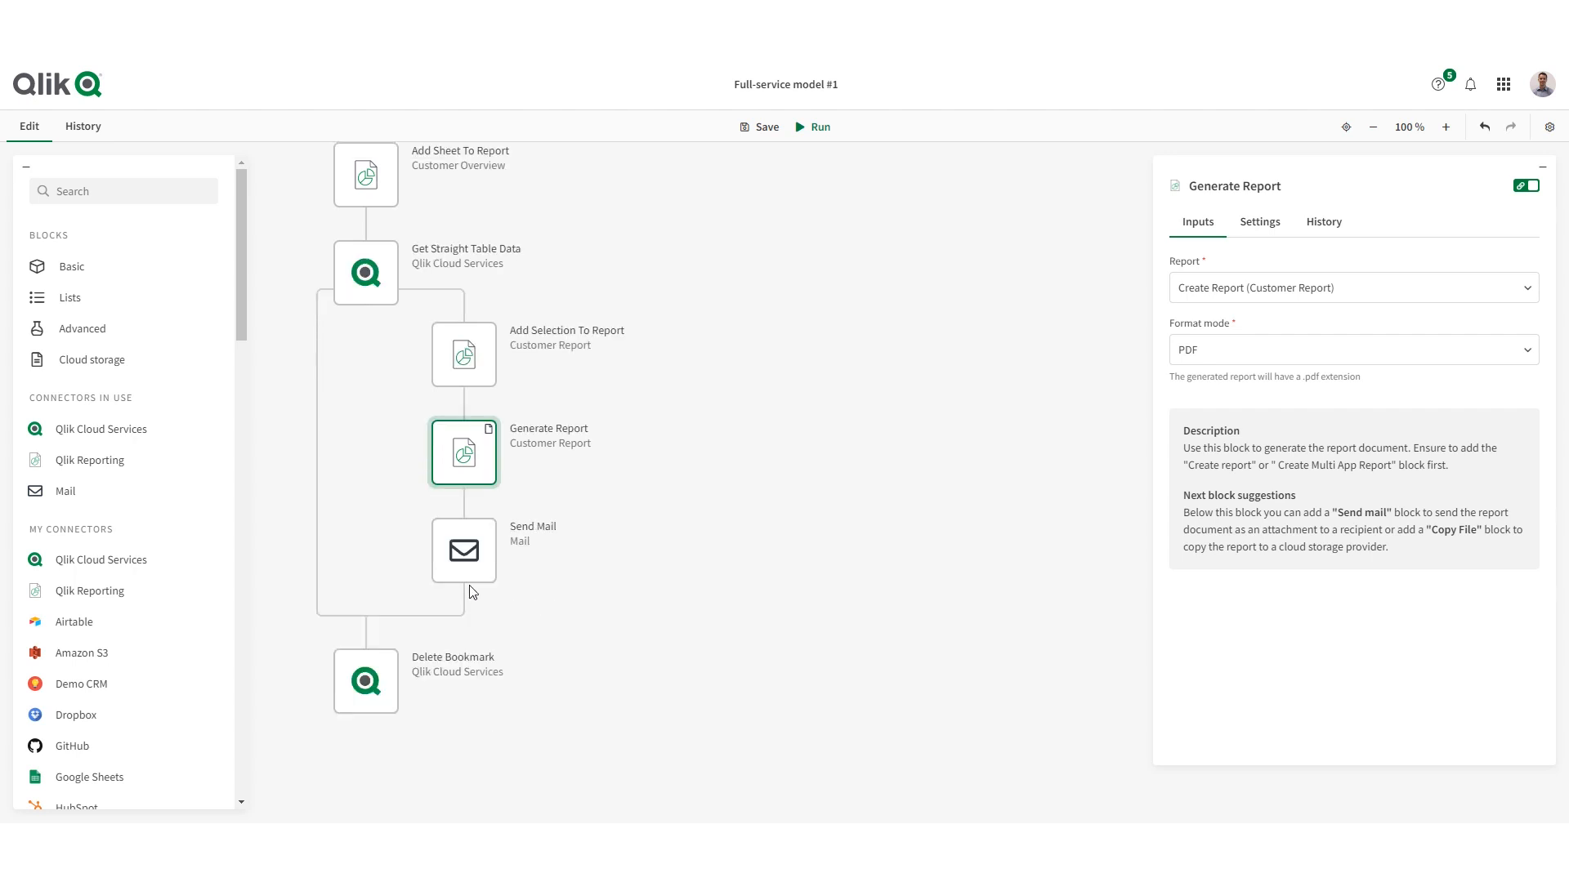
click(482, 559)
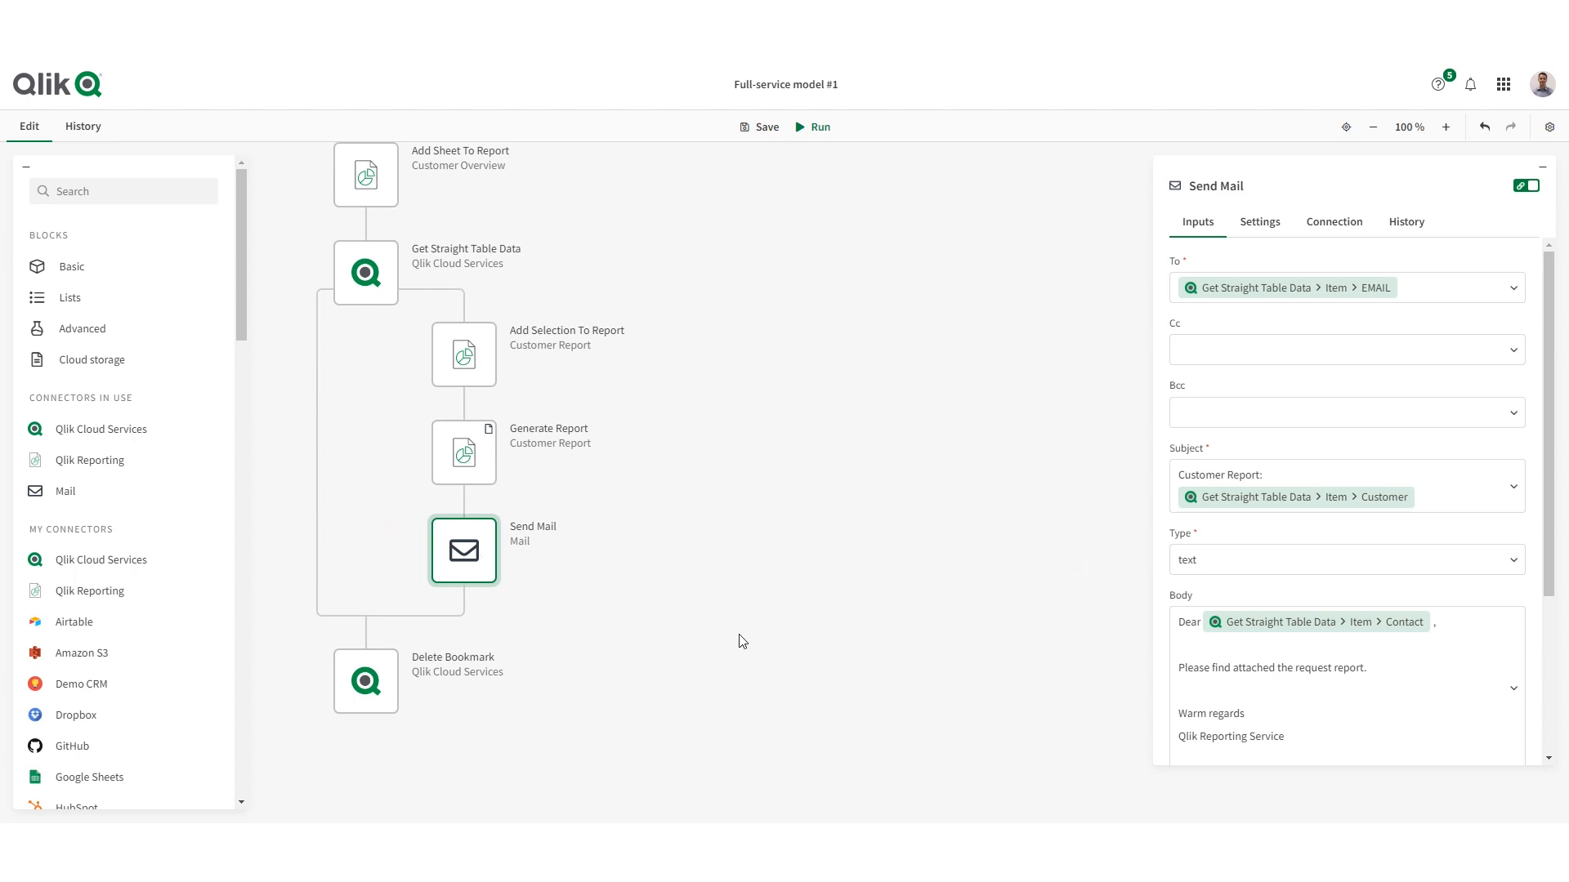
scroll(739, 640, down, 2)
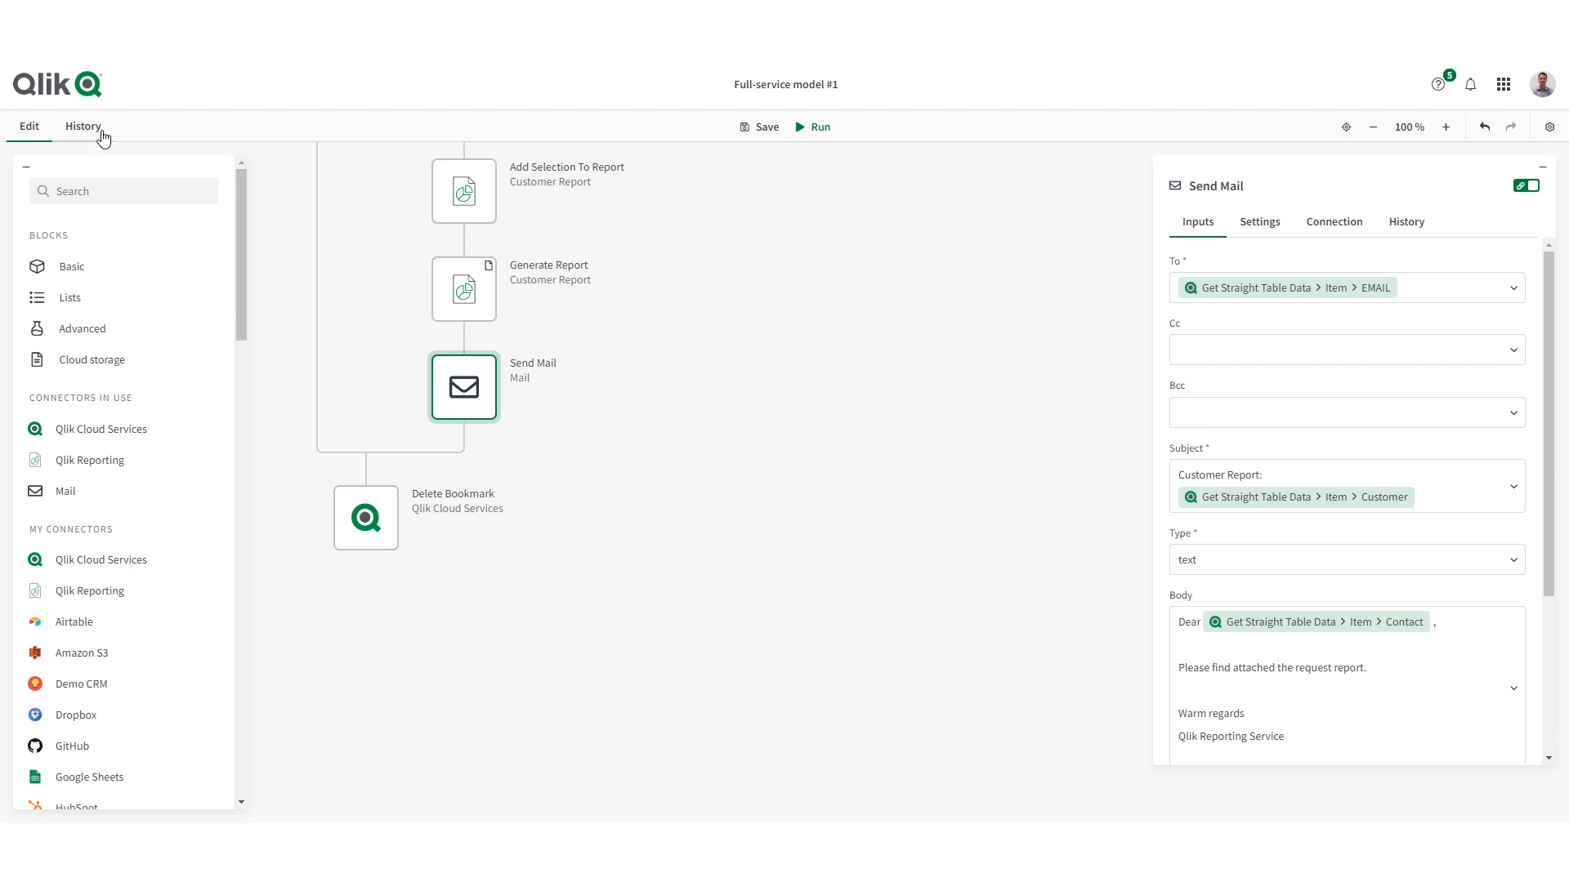
- Review the full chronological block log of the latest run, down to the Delete Bookmark block
click(100, 131)
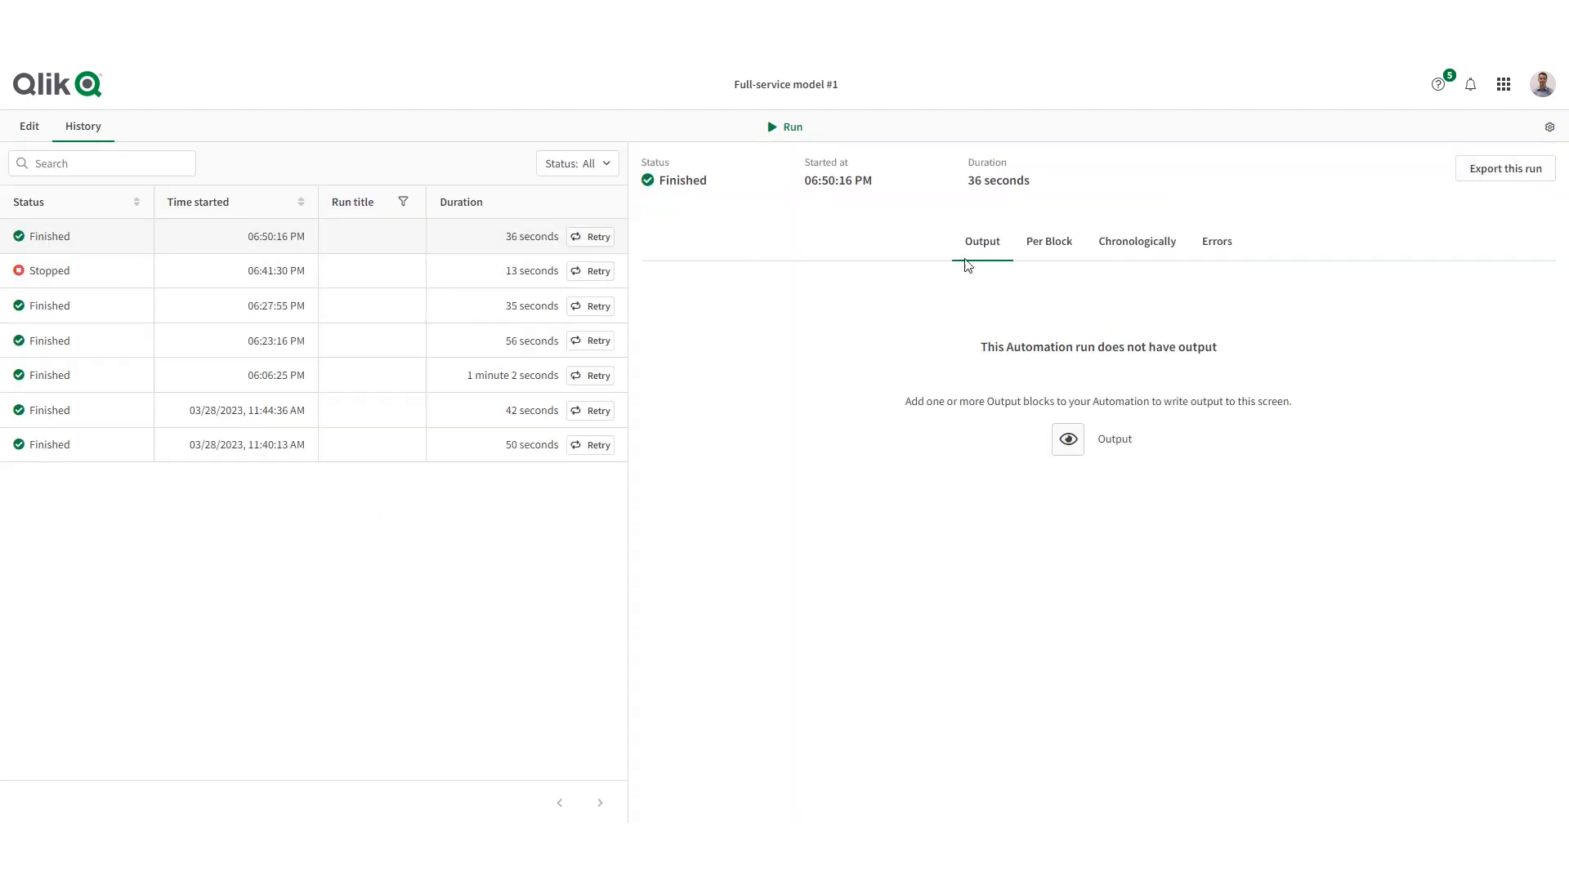
click(1131, 247)
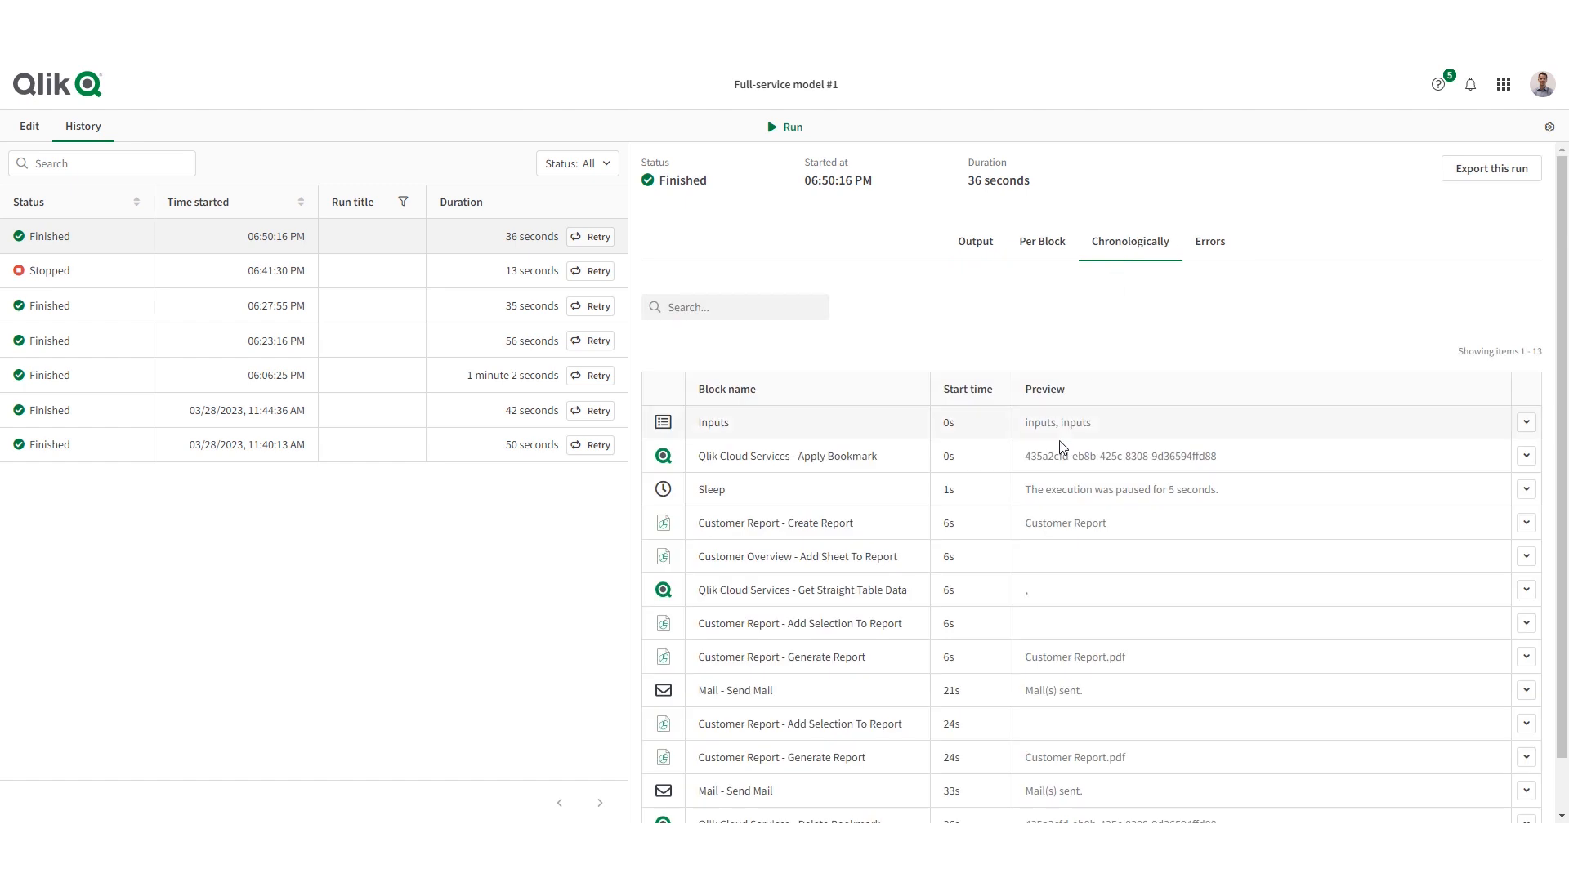
scroll(1054, 511, down, 1)
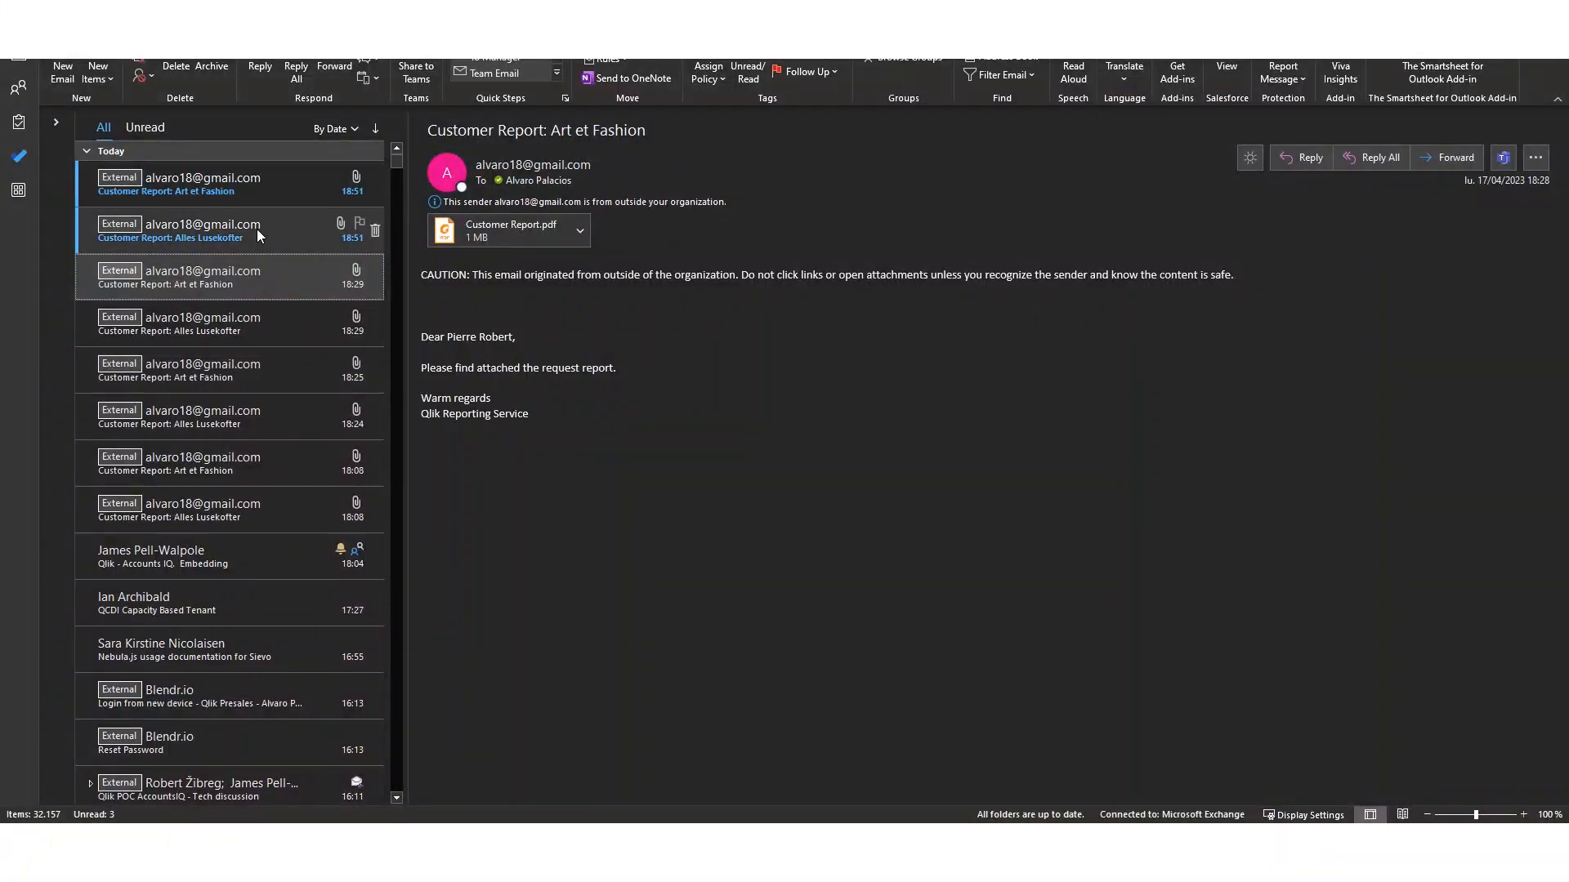
- In Outlook, open the Customer Report.pdf attachment of the newest Alles Lusekofter report email and look through it
click(257, 229)
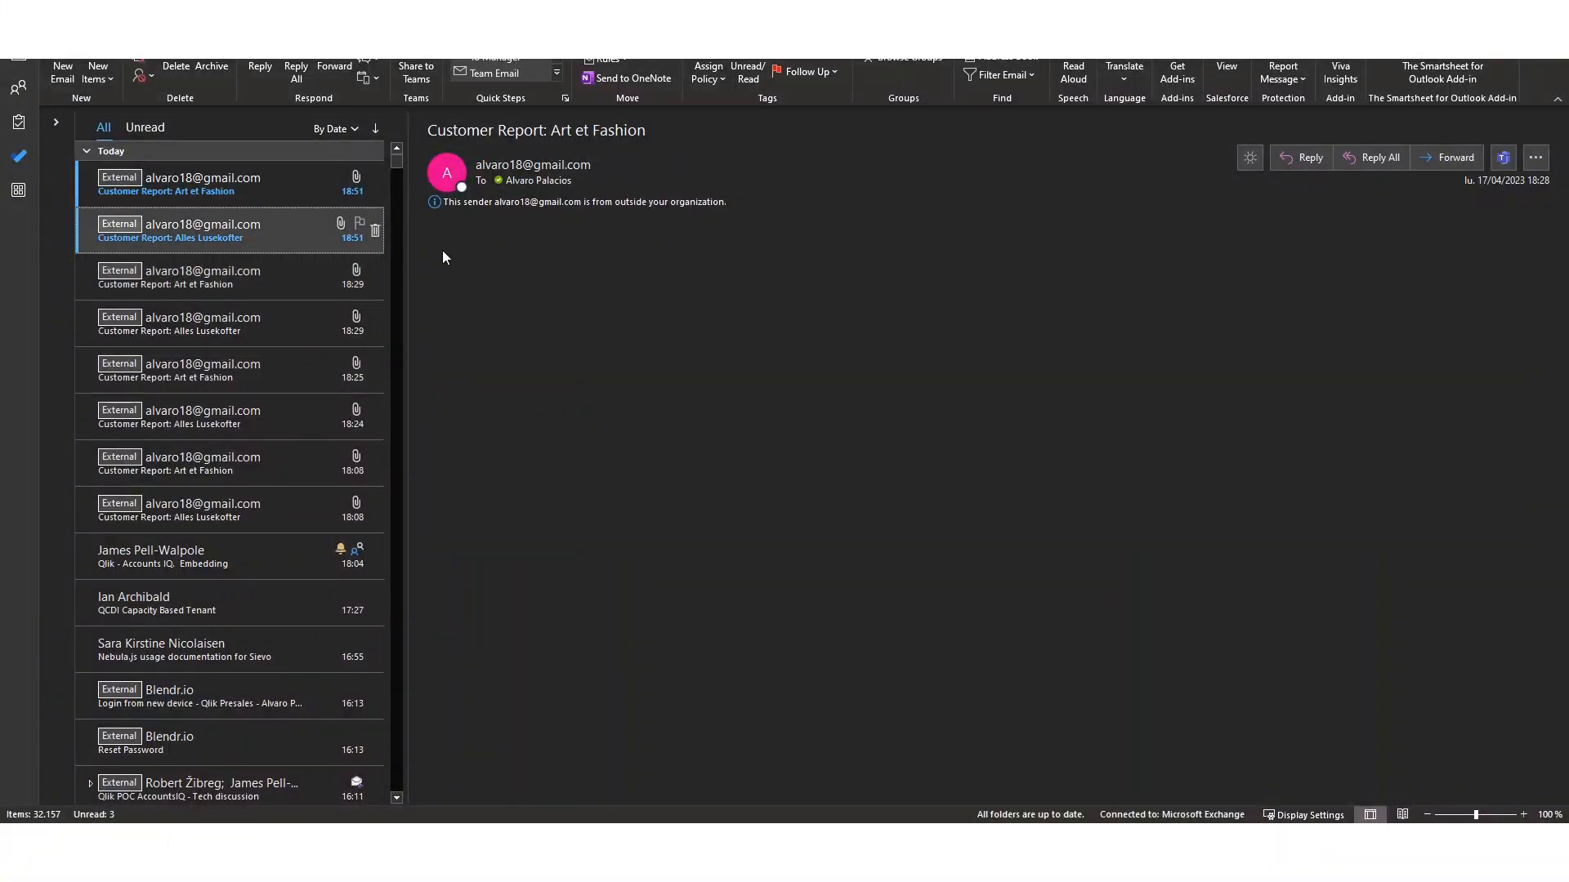
double_click(495, 237)
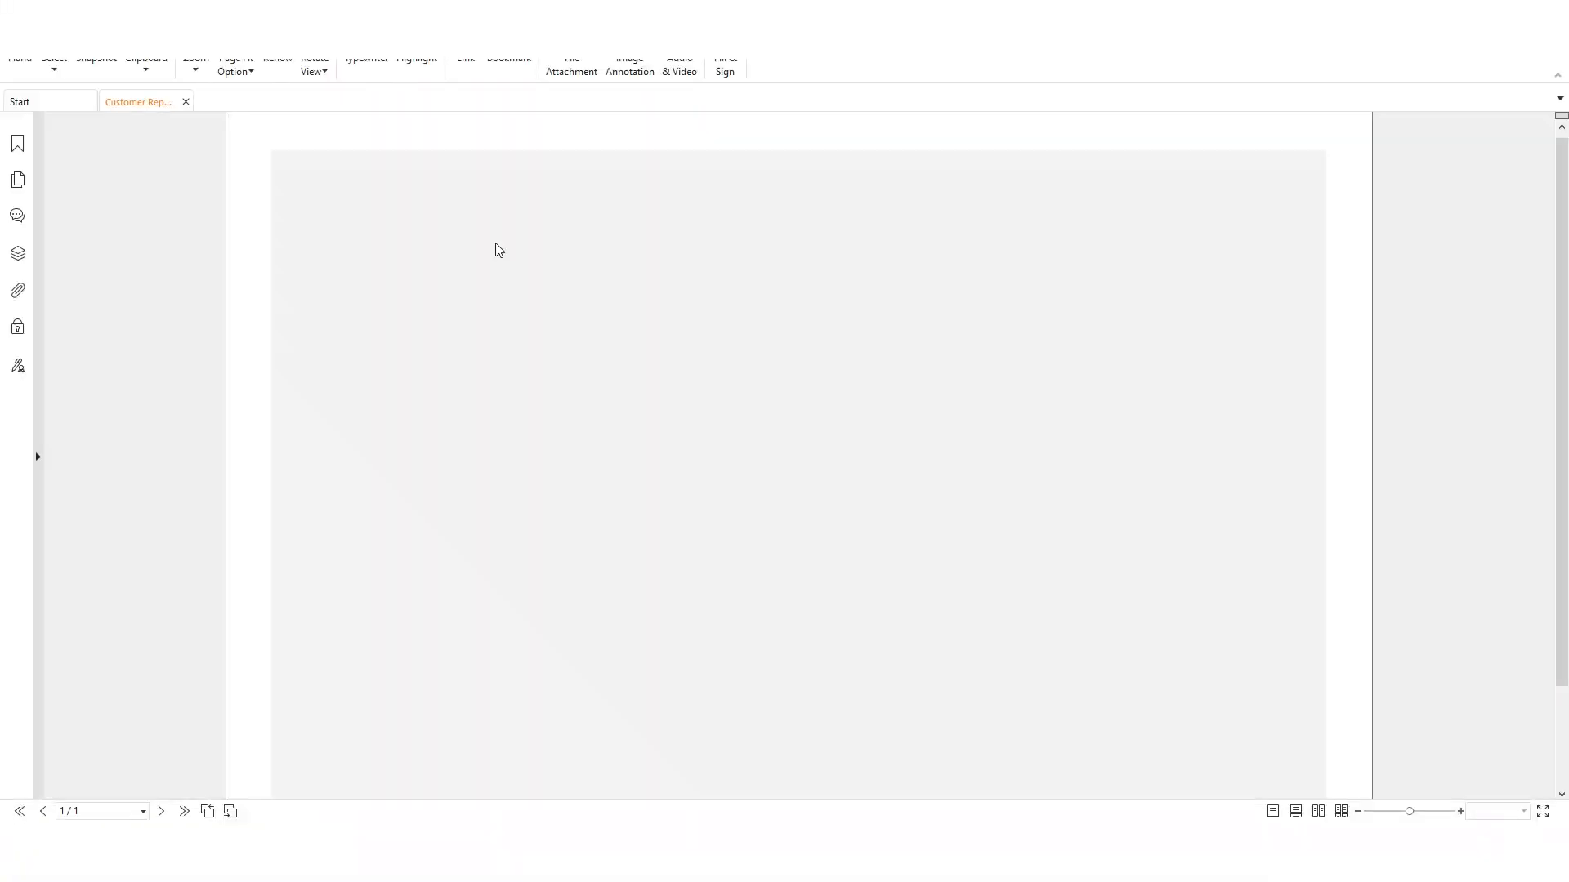
scroll(690, 435, down, 1)
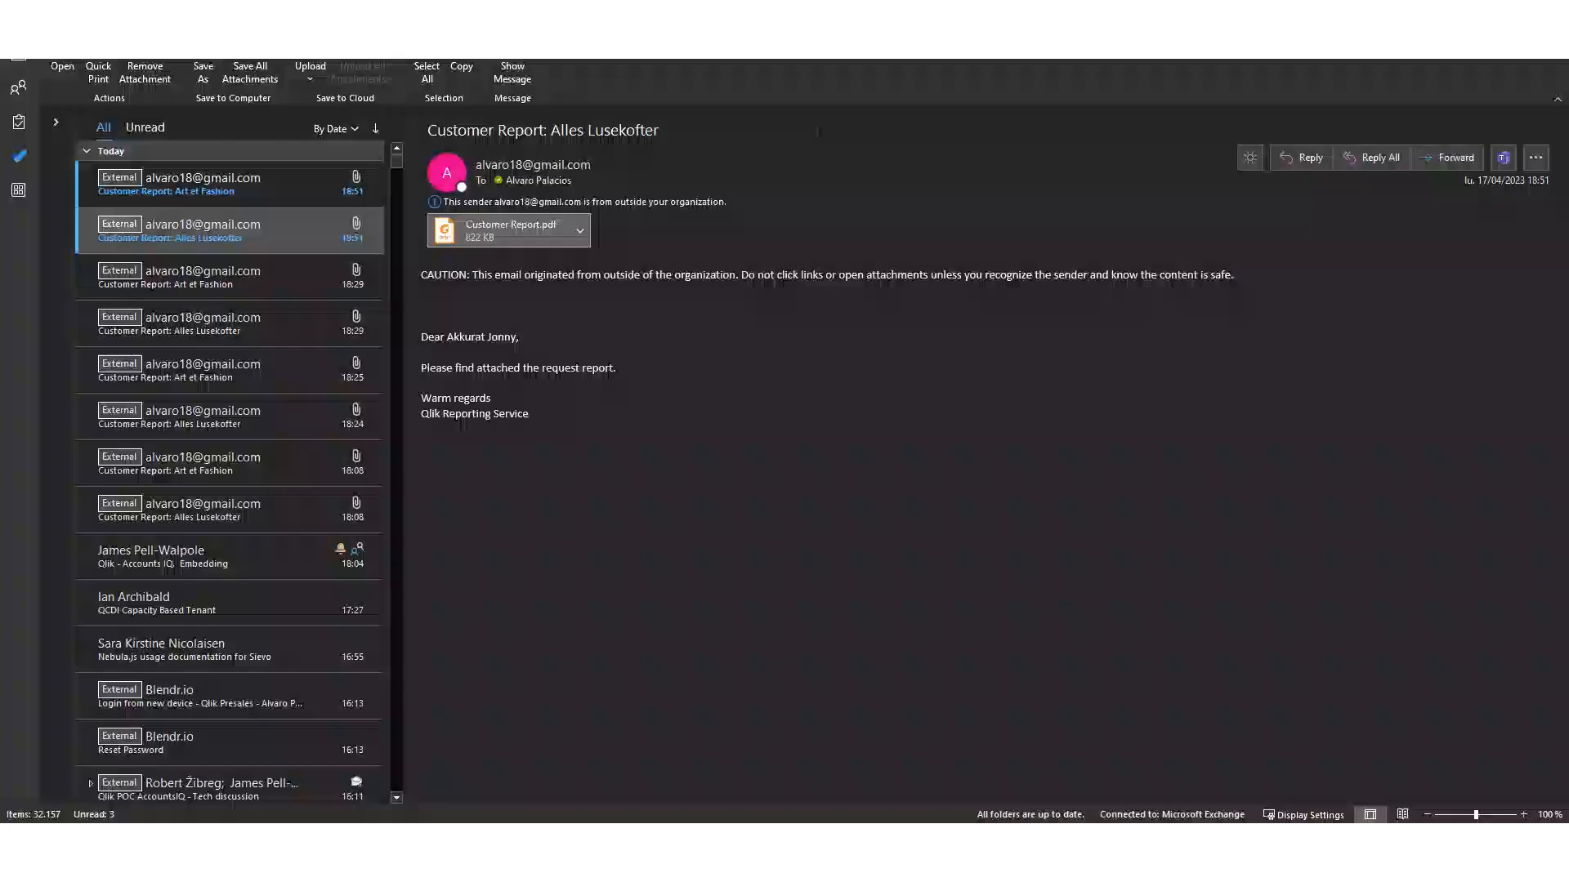
- Open the Customer Report.pdf attachment of the newest Art et Fashion report email
click(241, 188)
click(497, 241)
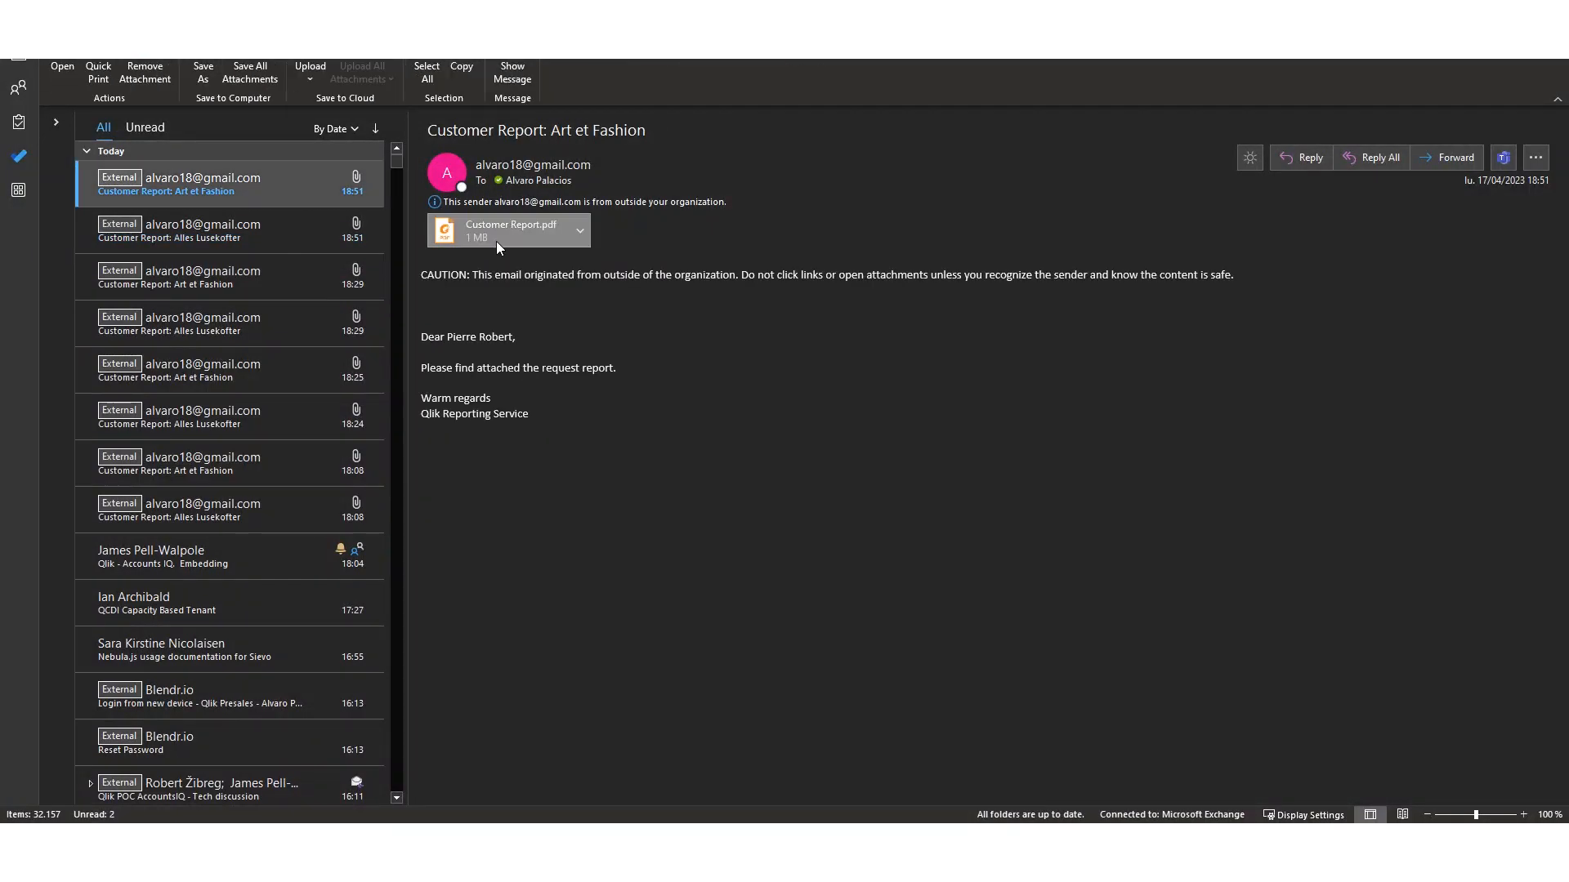
double_click(496, 242)
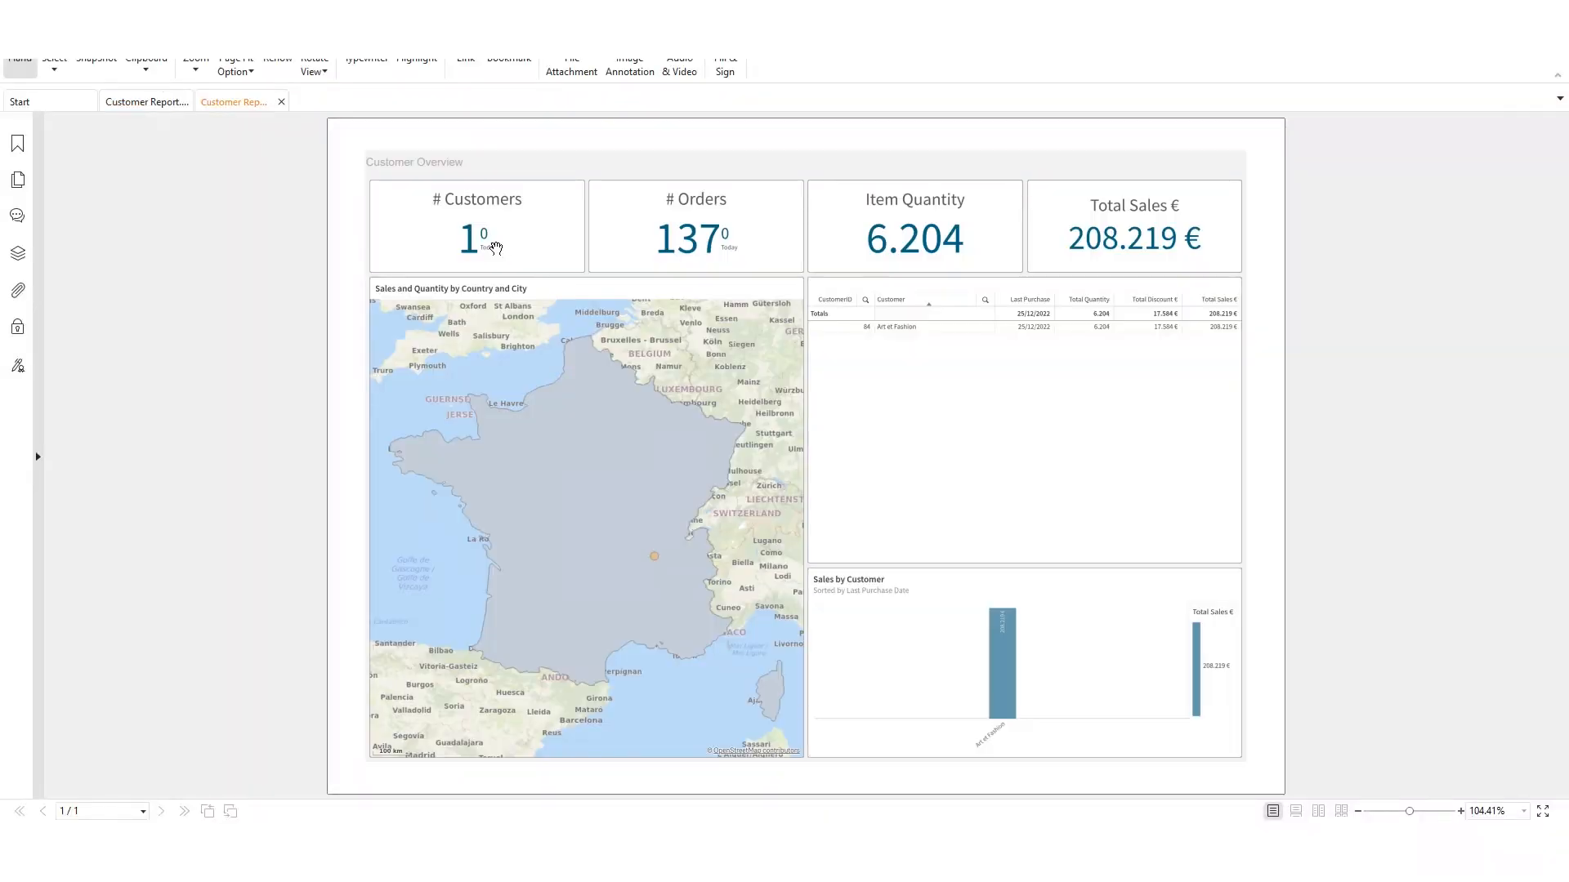
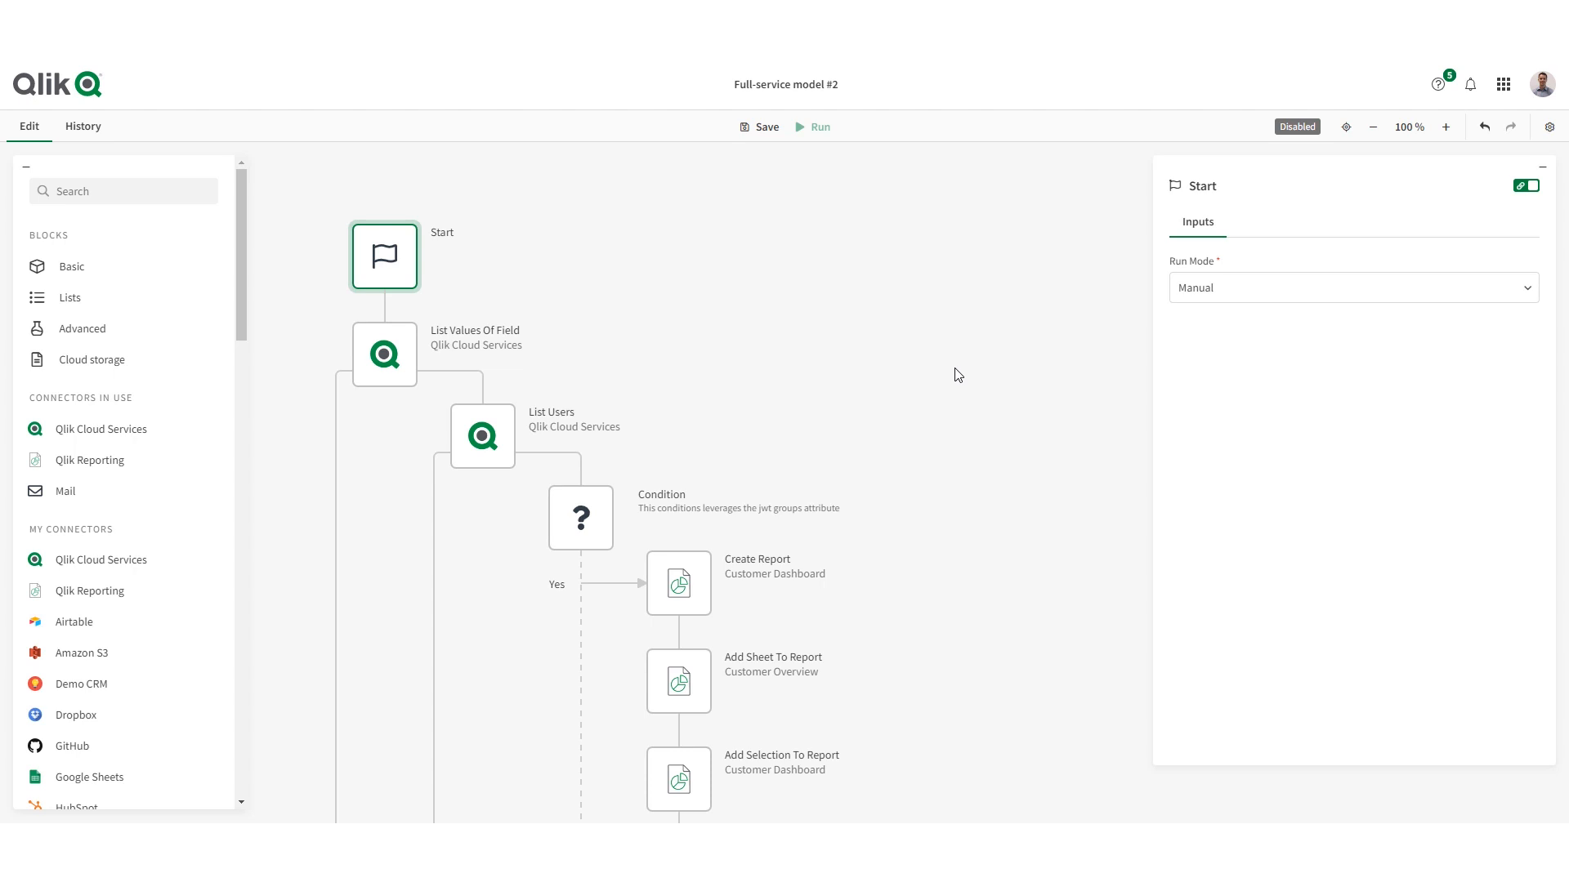
- Try the Scheduled and Triggered run modes on the Start block, return to Scheduled, and save the automation
click(1233, 296)
click(1226, 351)
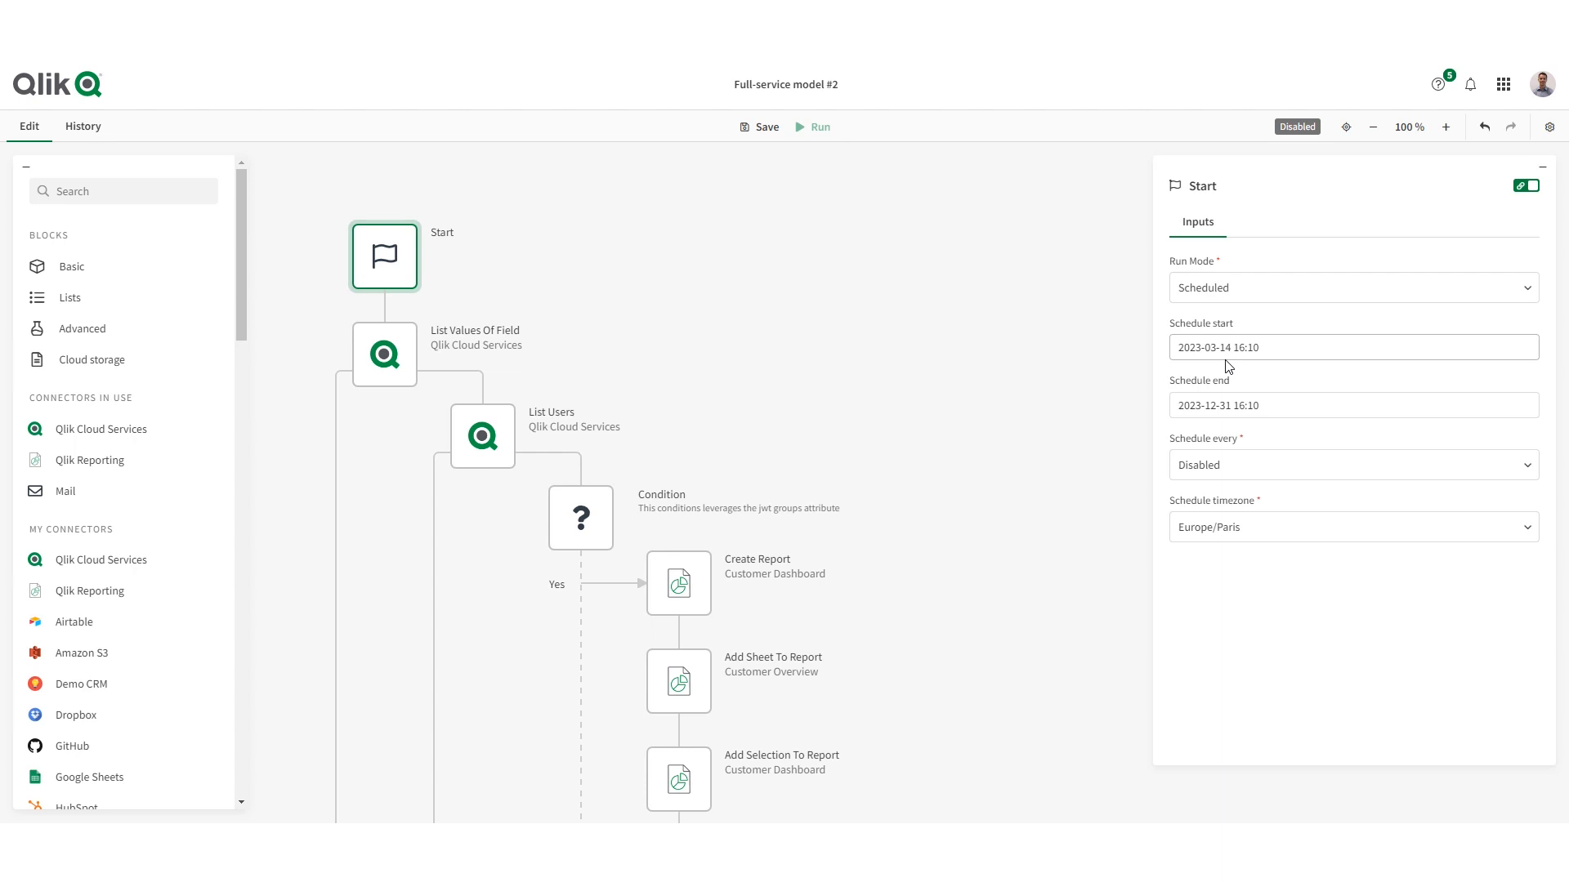
click(1250, 288)
click(1207, 379)
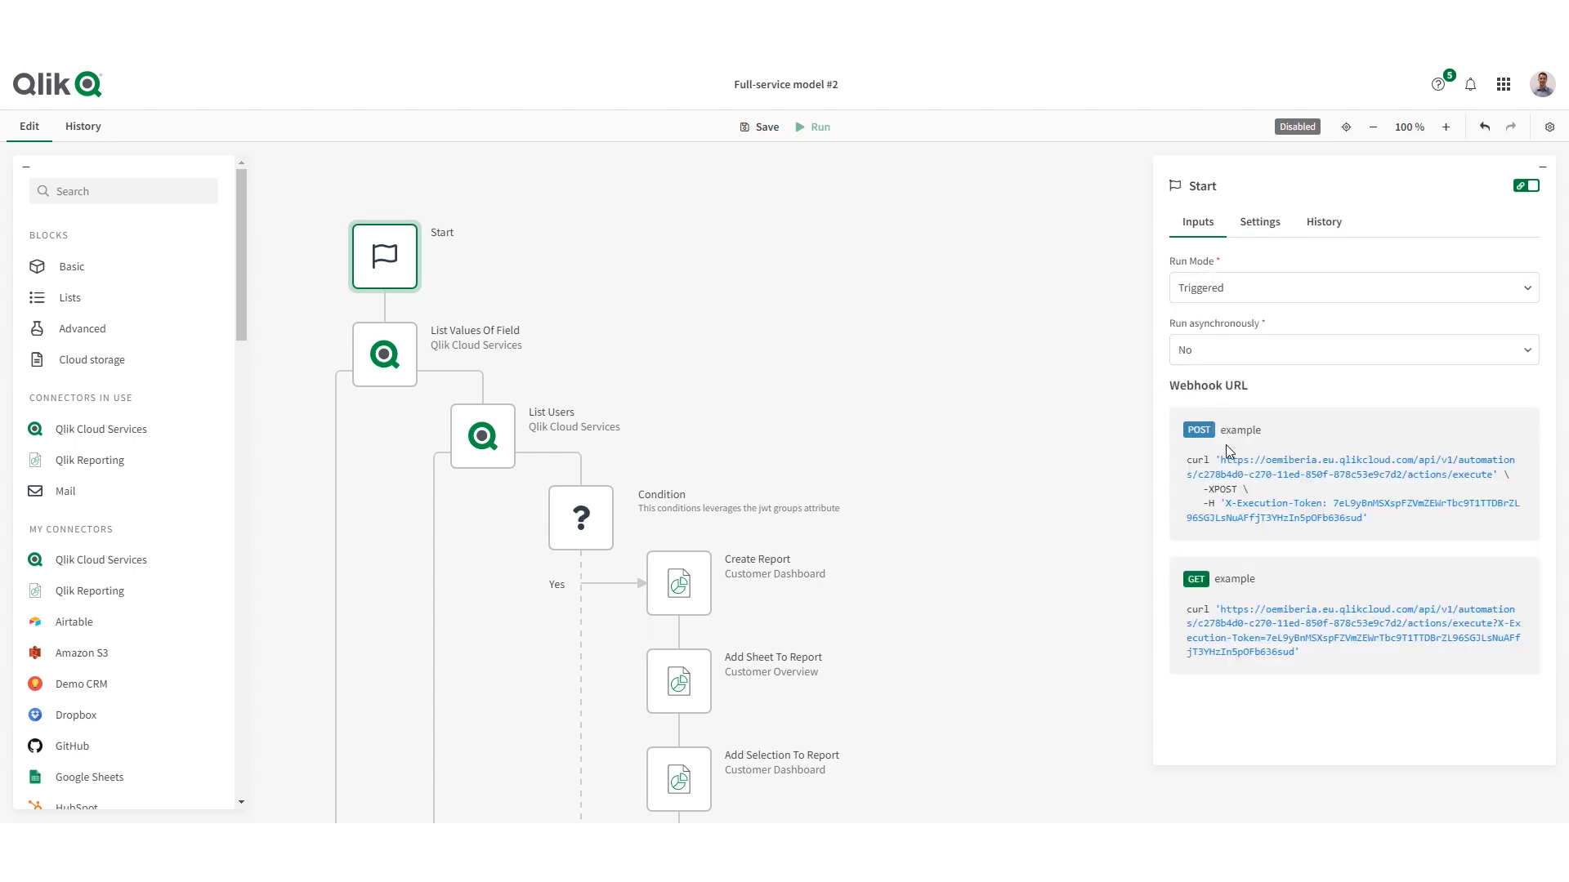
click(1248, 286)
click(1208, 352)
click(761, 127)
- Examine the List Values Of Field, List Users and Condition blocks, and search the Customer values in Customer Dashboard for Qlik
click(384, 358)
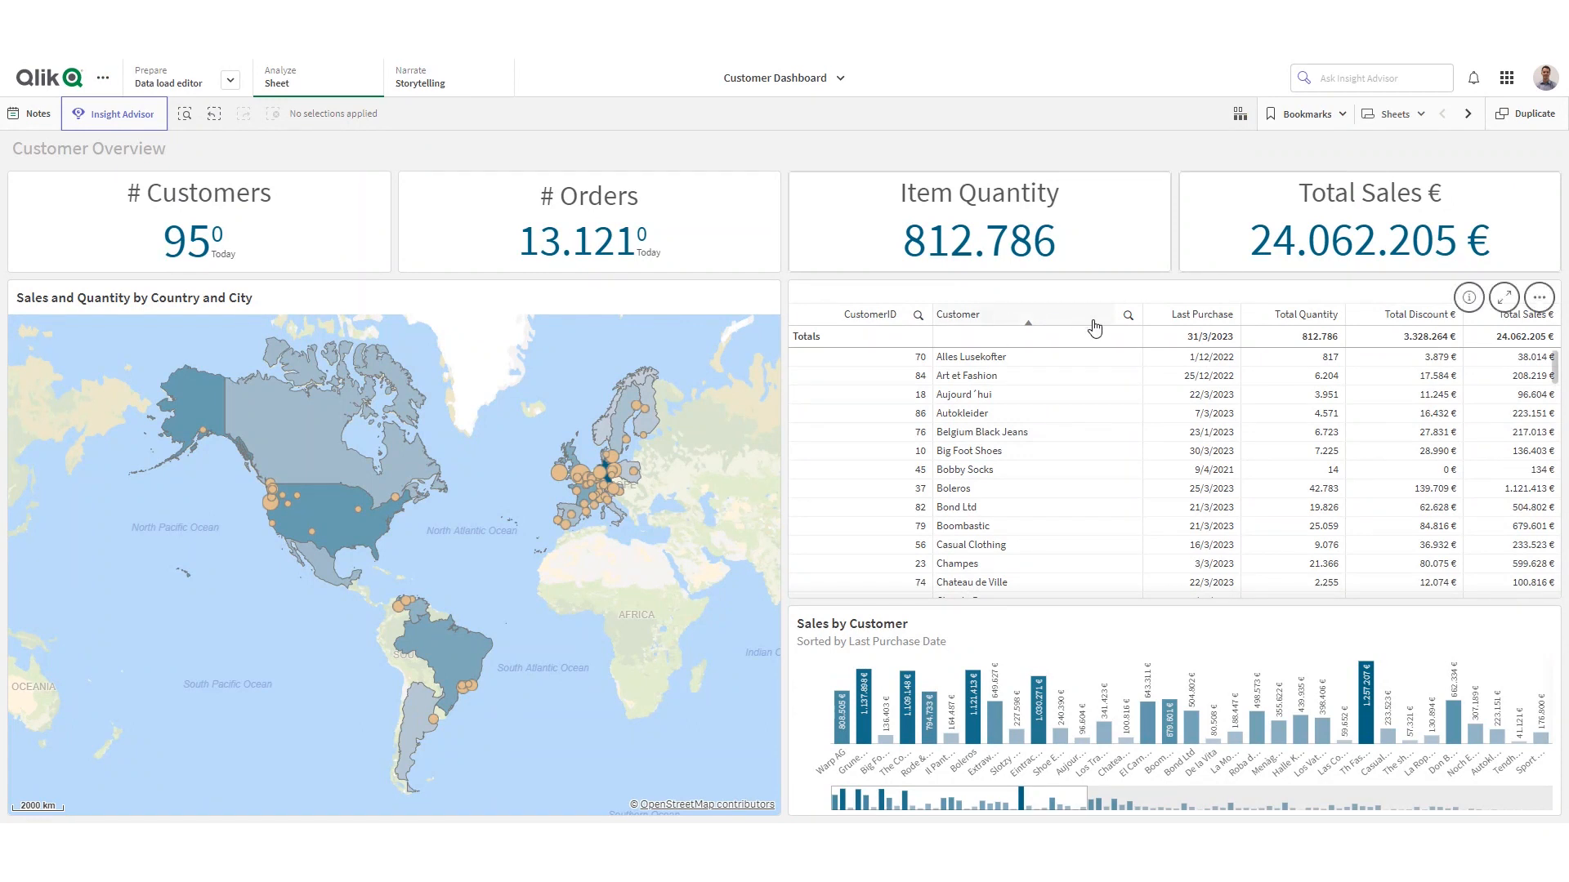
click(1127, 314)
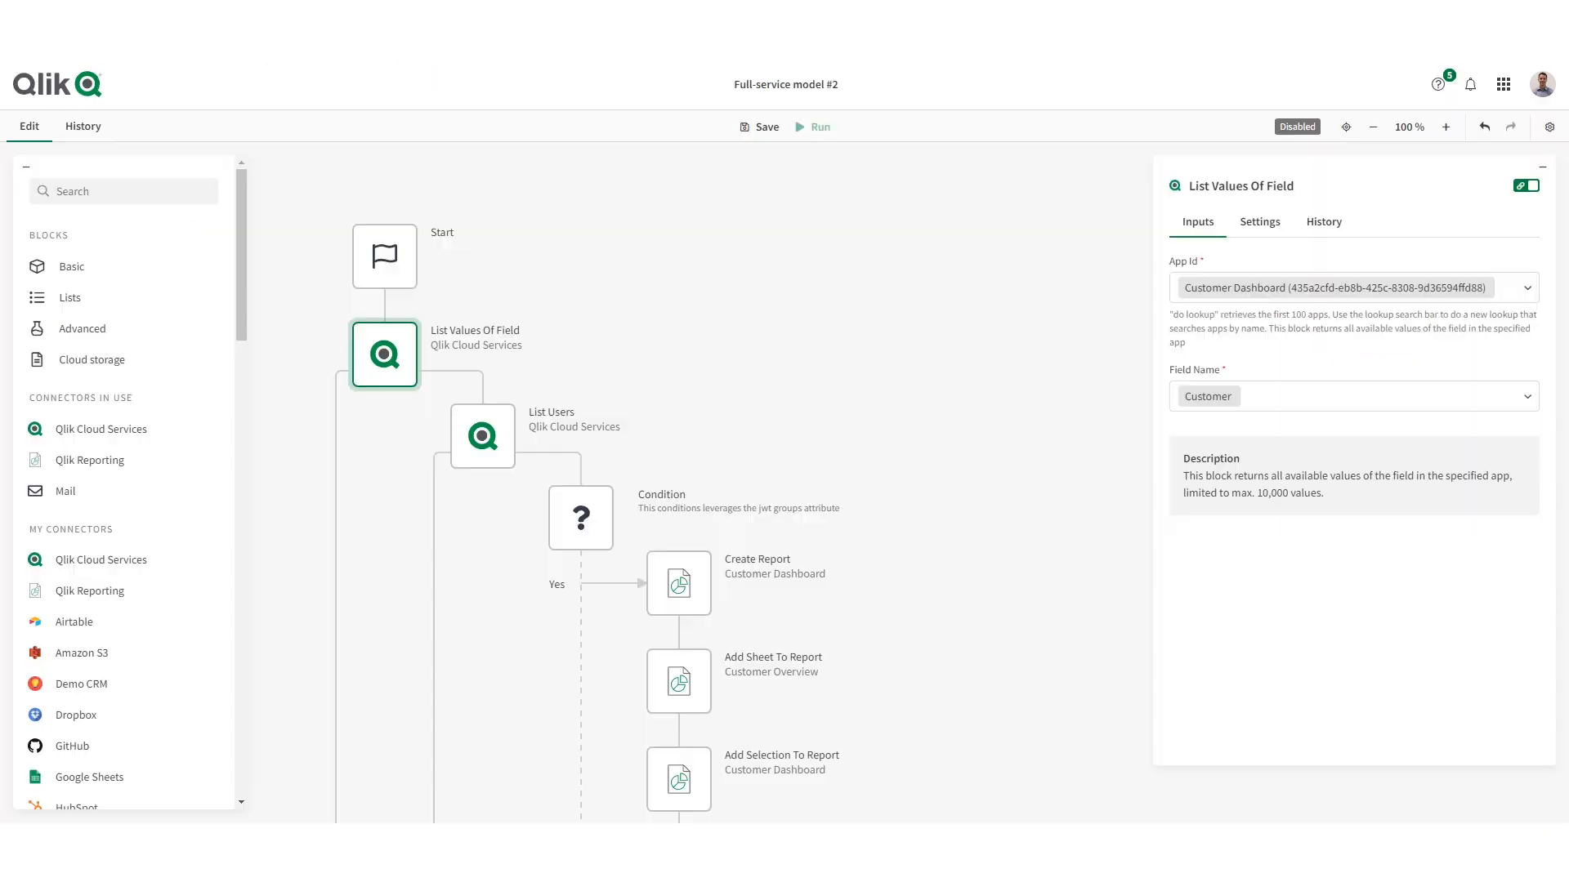
click(490, 445)
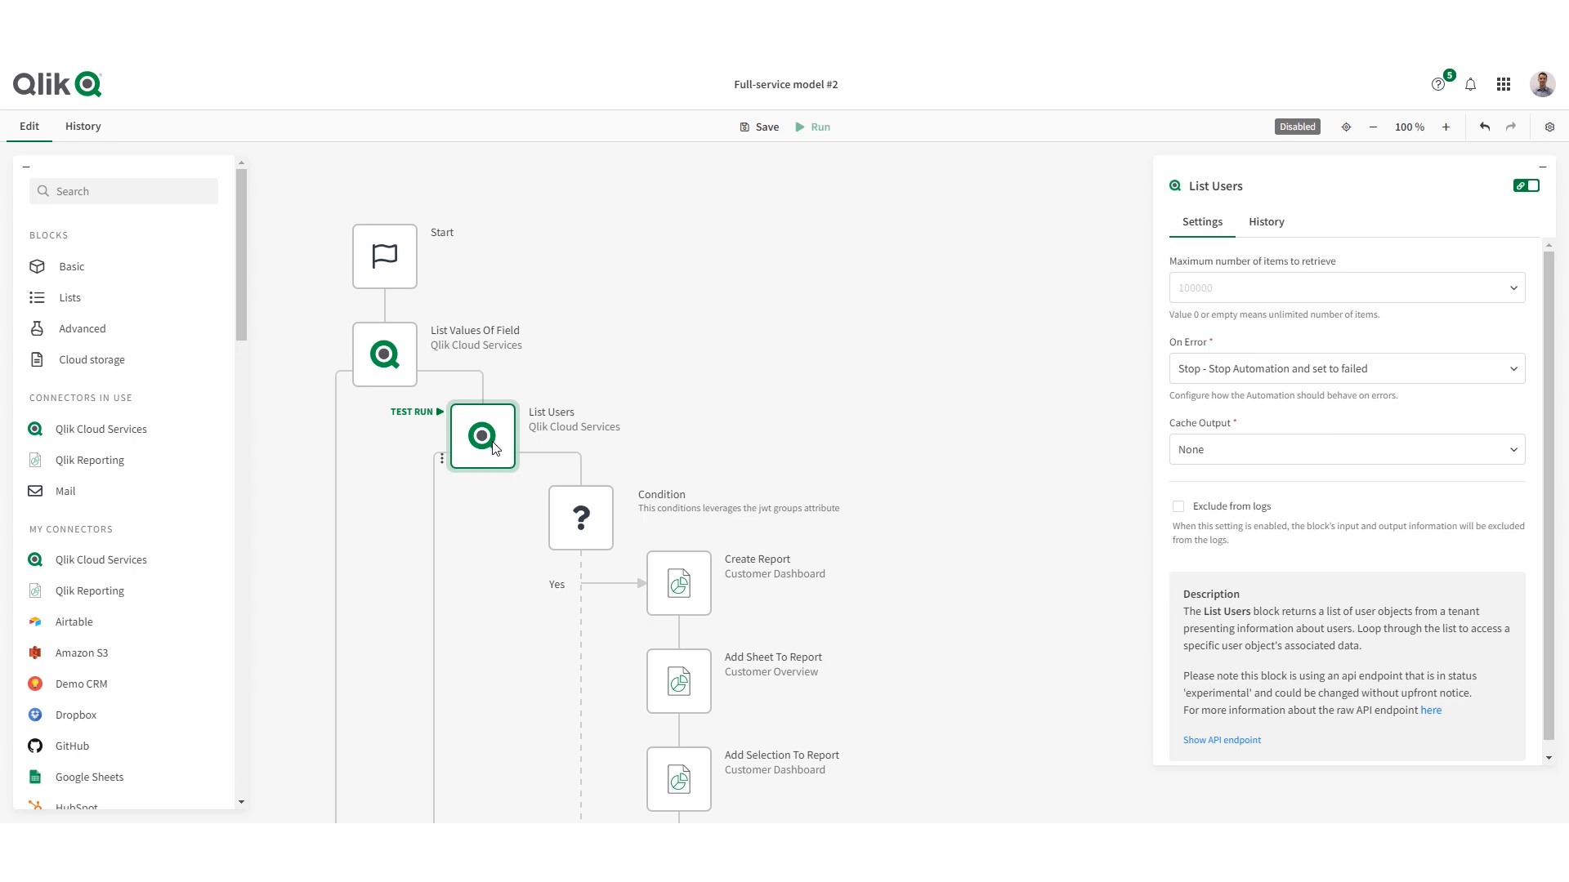
click(599, 539)
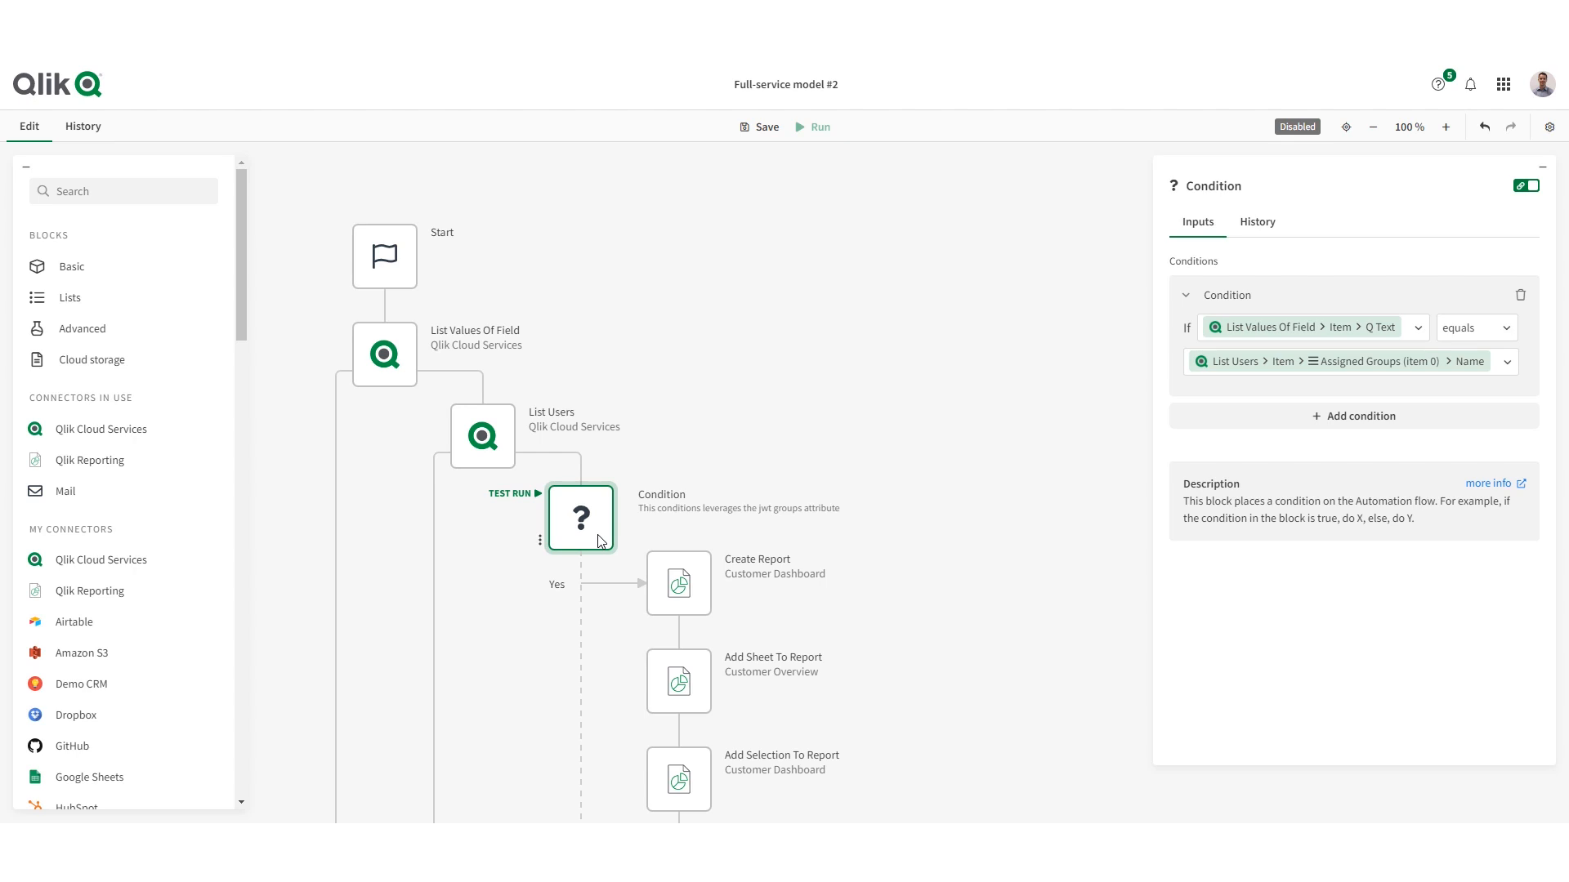
scroll(763, 597, down, 2)
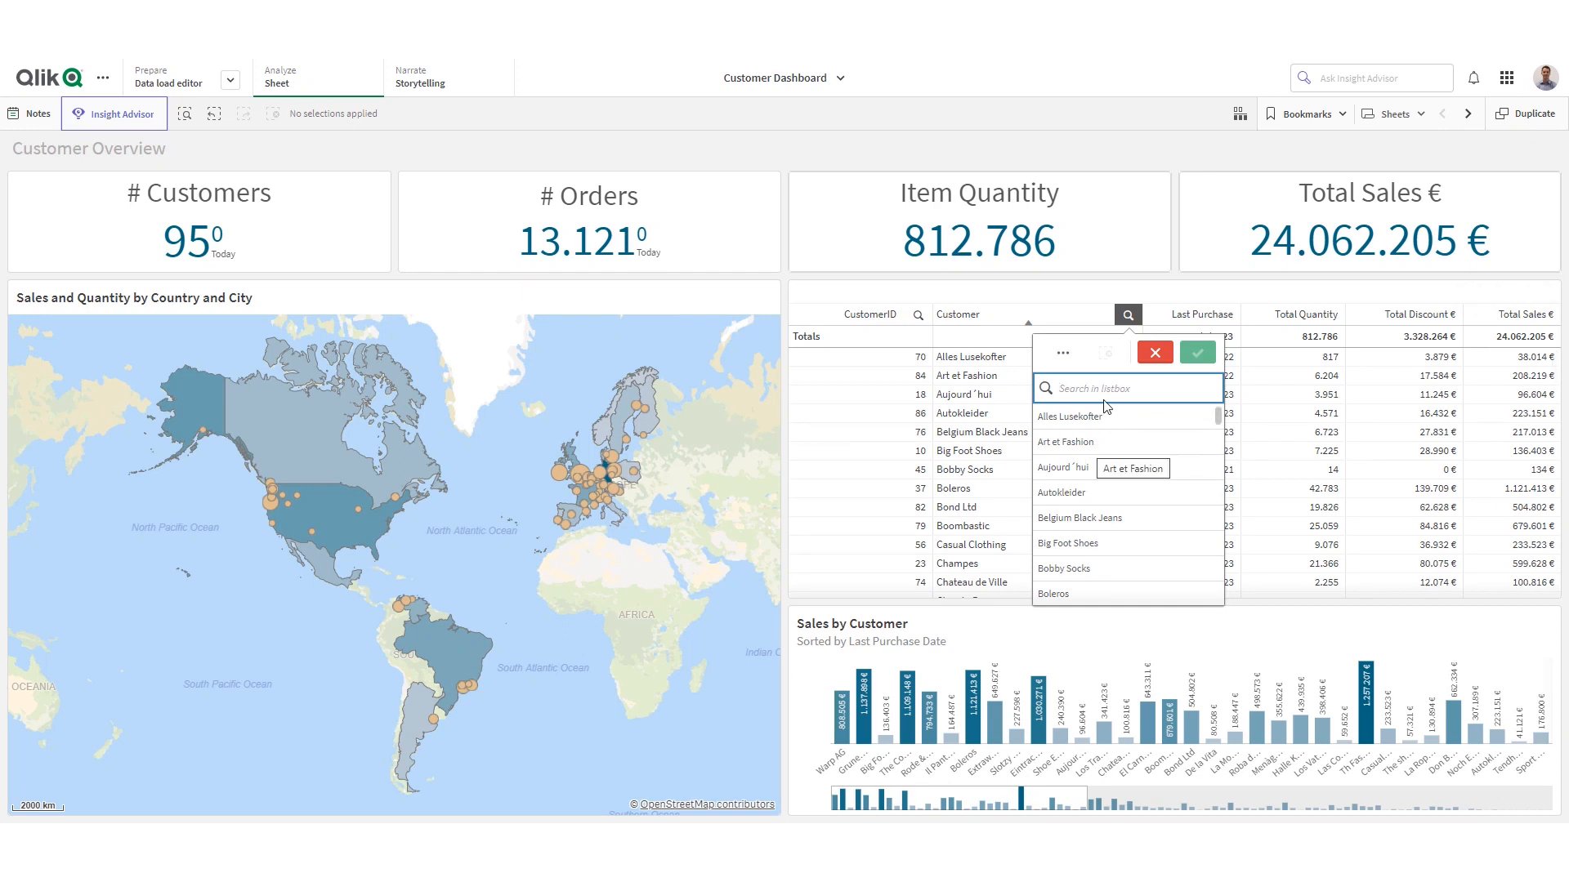
text(Qlik)
key(Return)
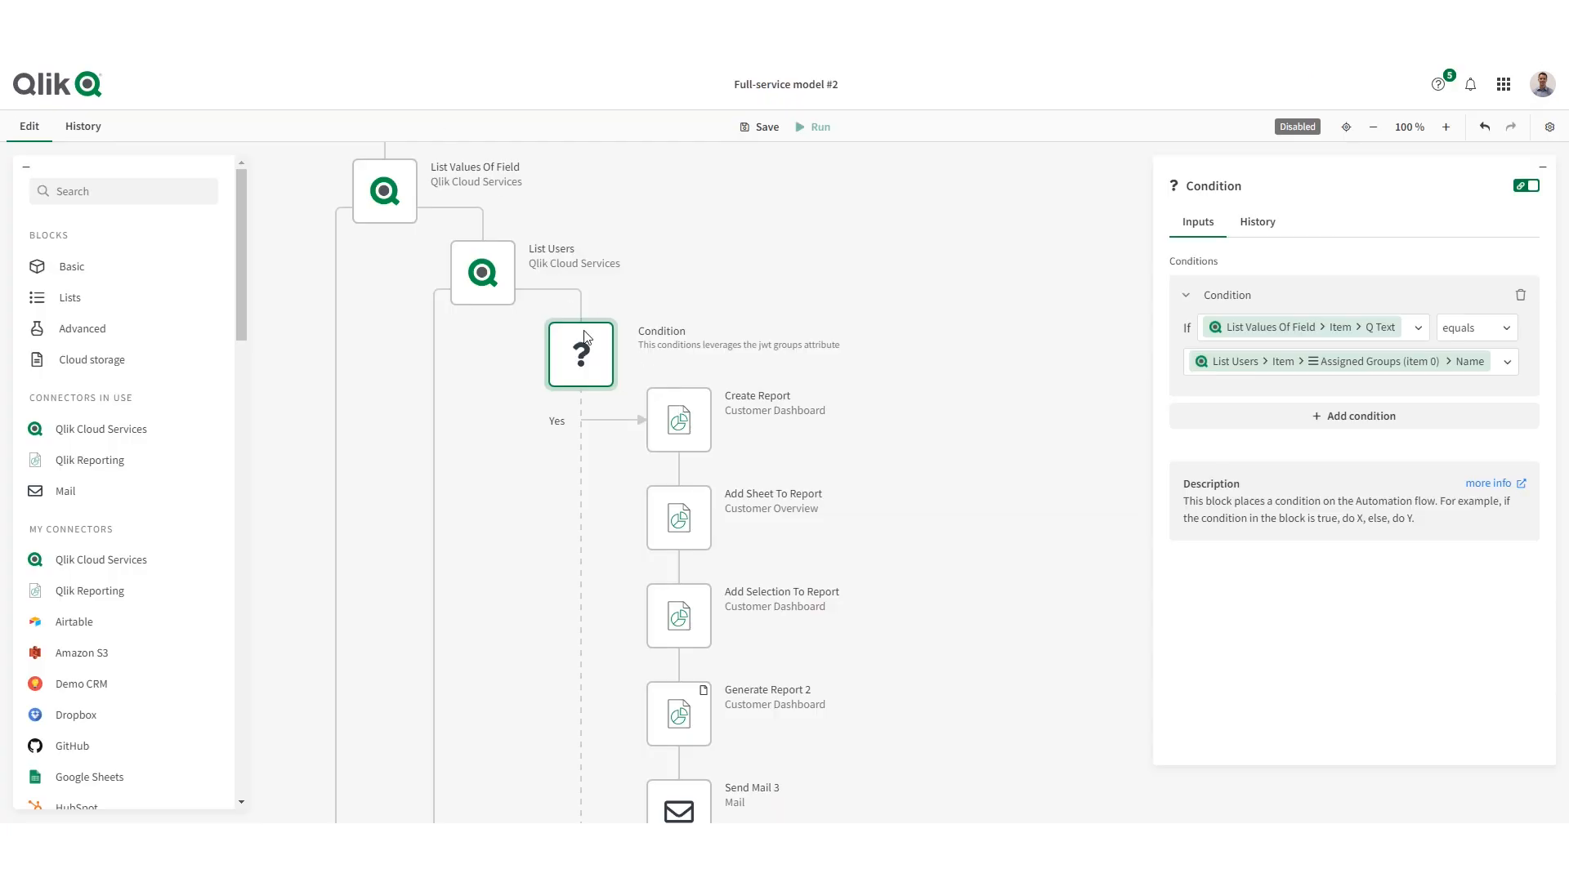
- Inspect the List Users block's run output, comparing the assigned groups of the first three users and returning to the second
click(503, 283)
click(1265, 221)
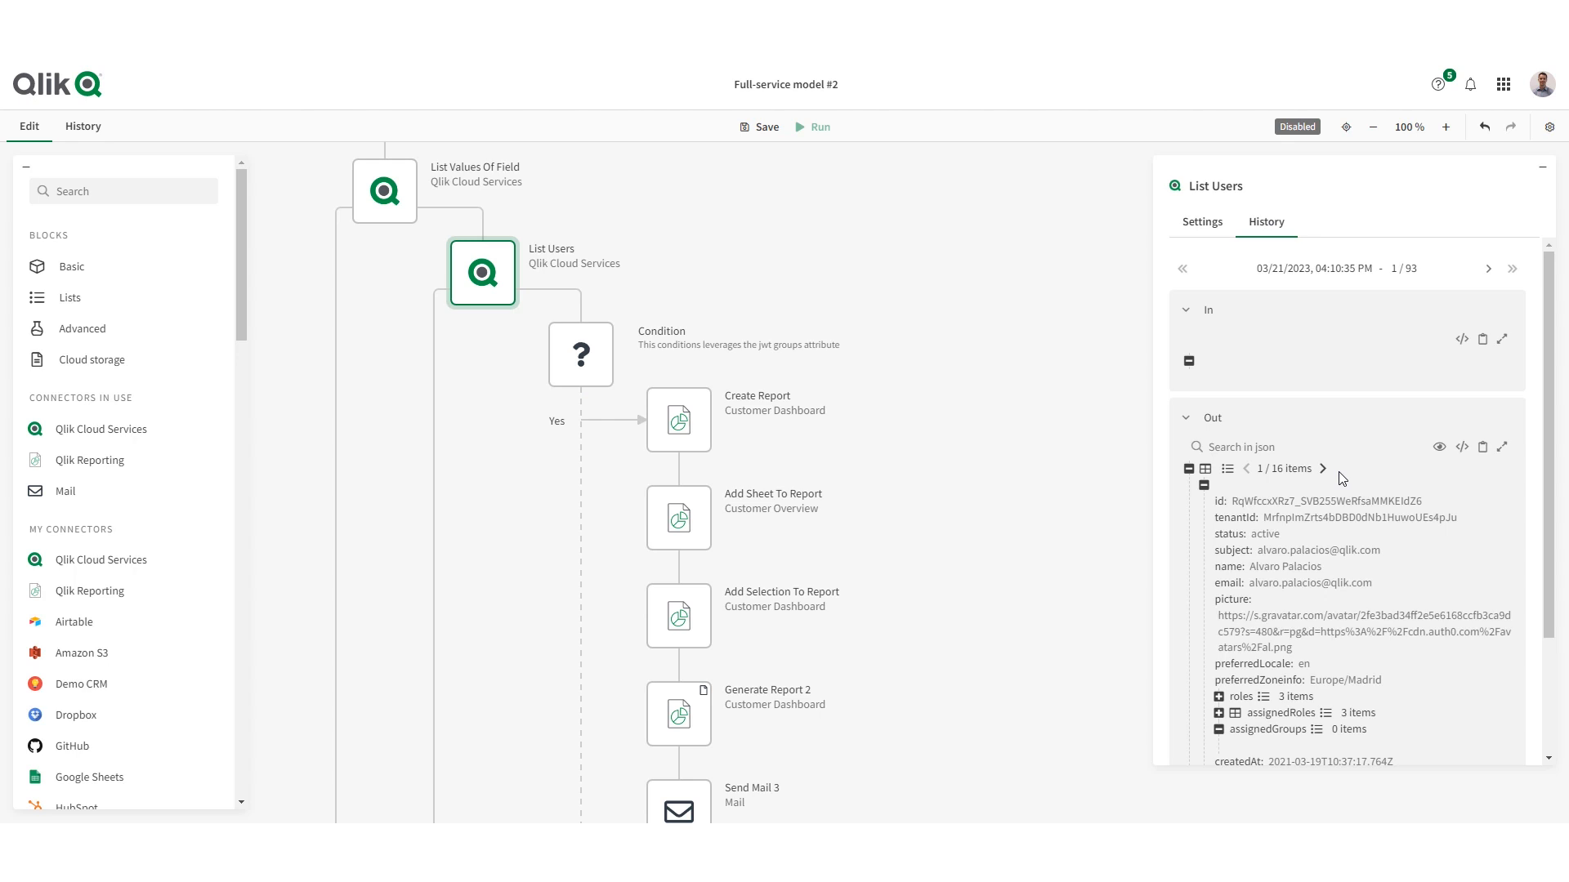
scroll(1338, 478, down, 1)
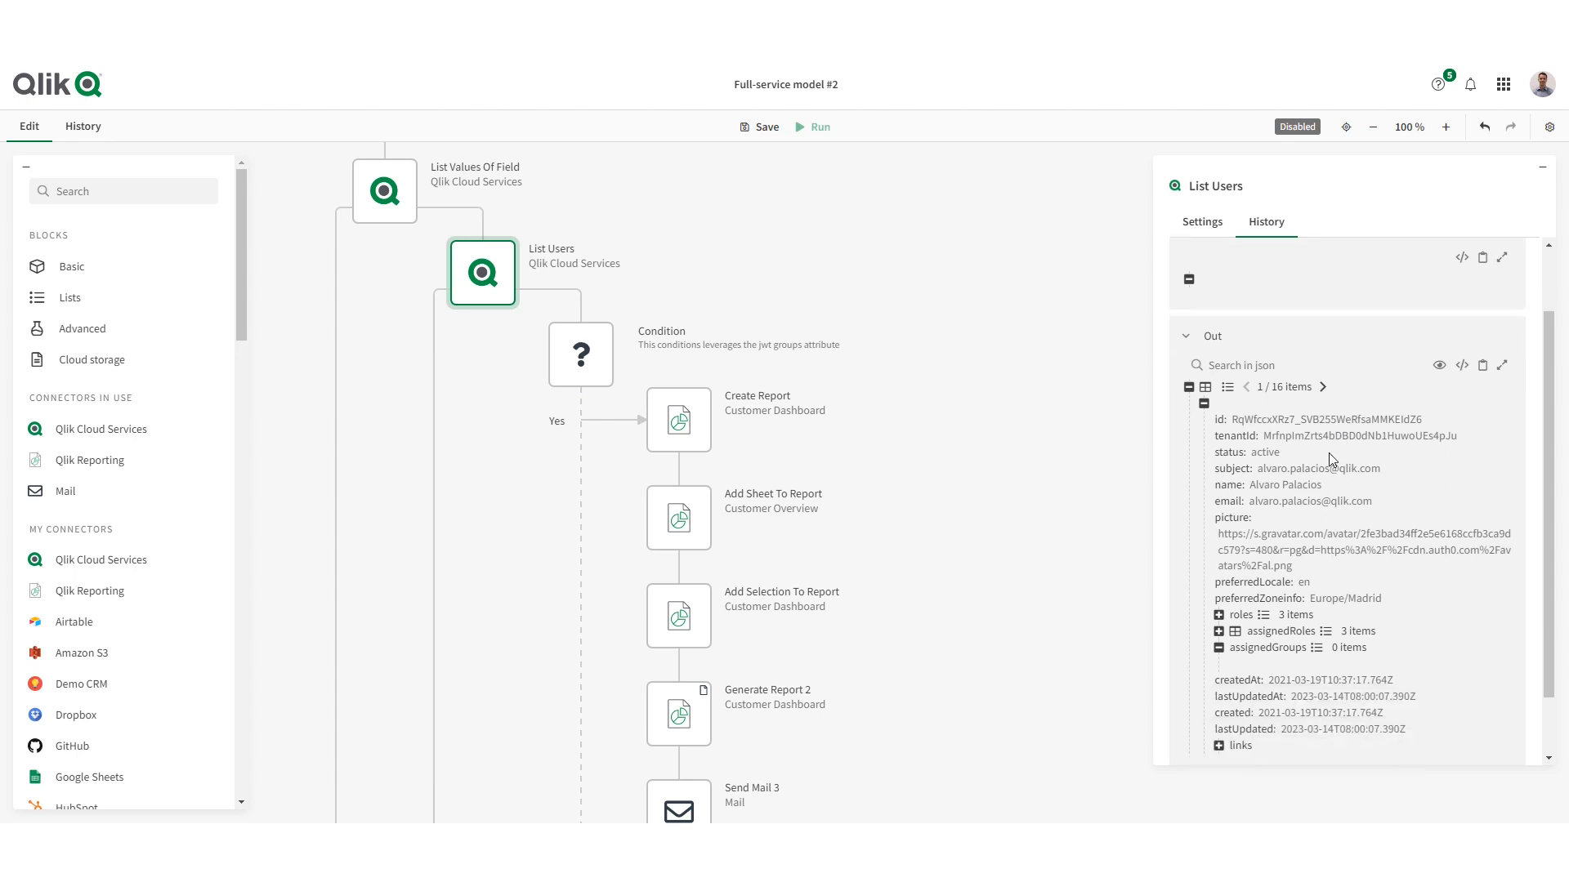
click(1323, 387)
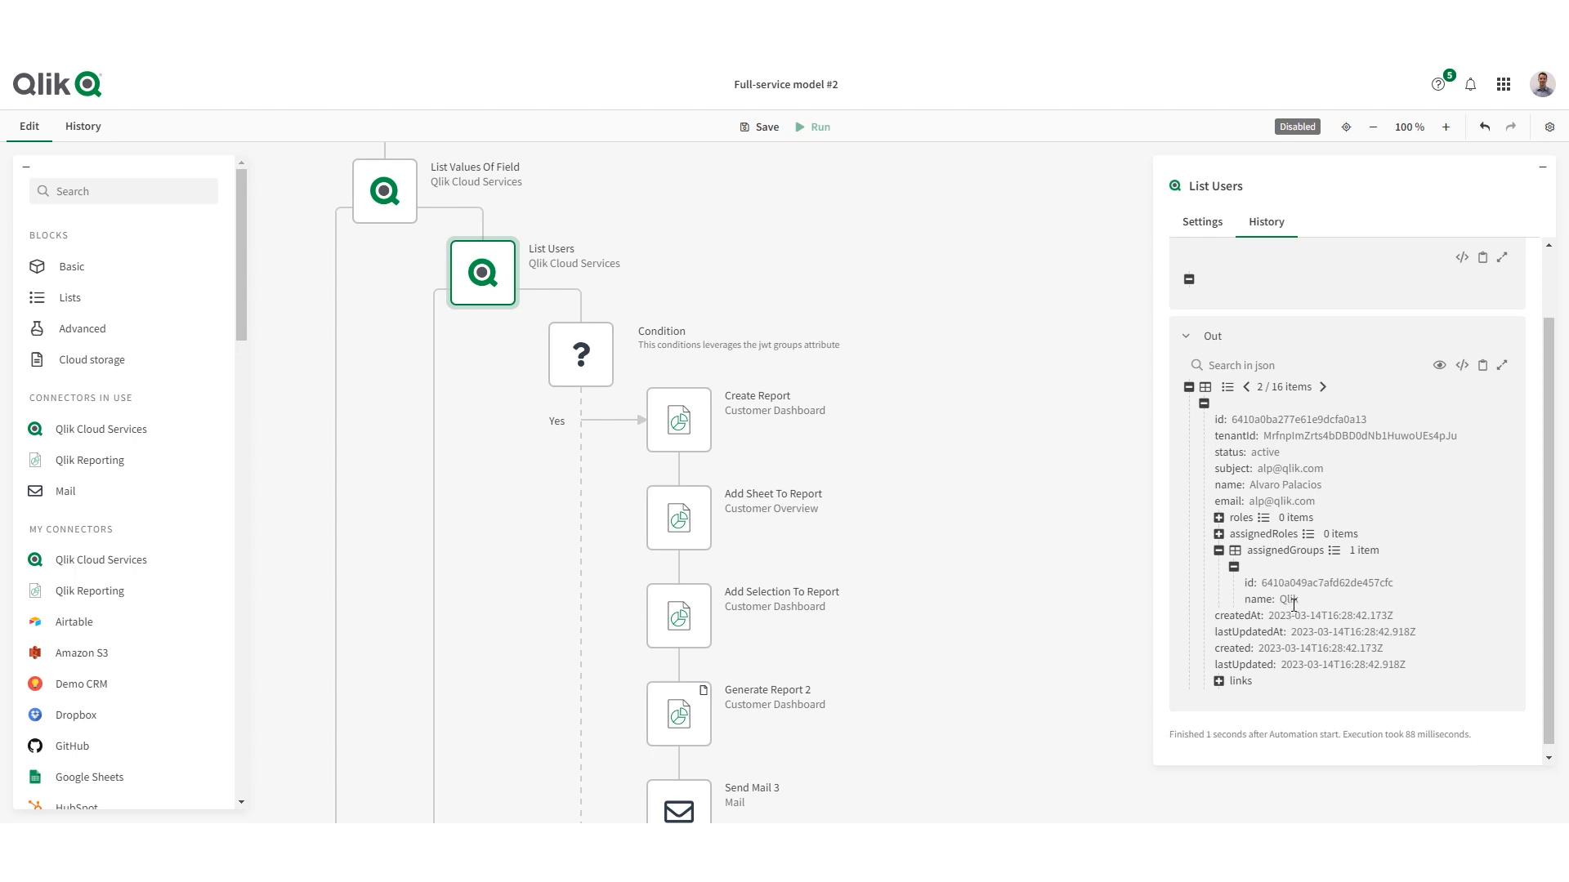
click(1322, 387)
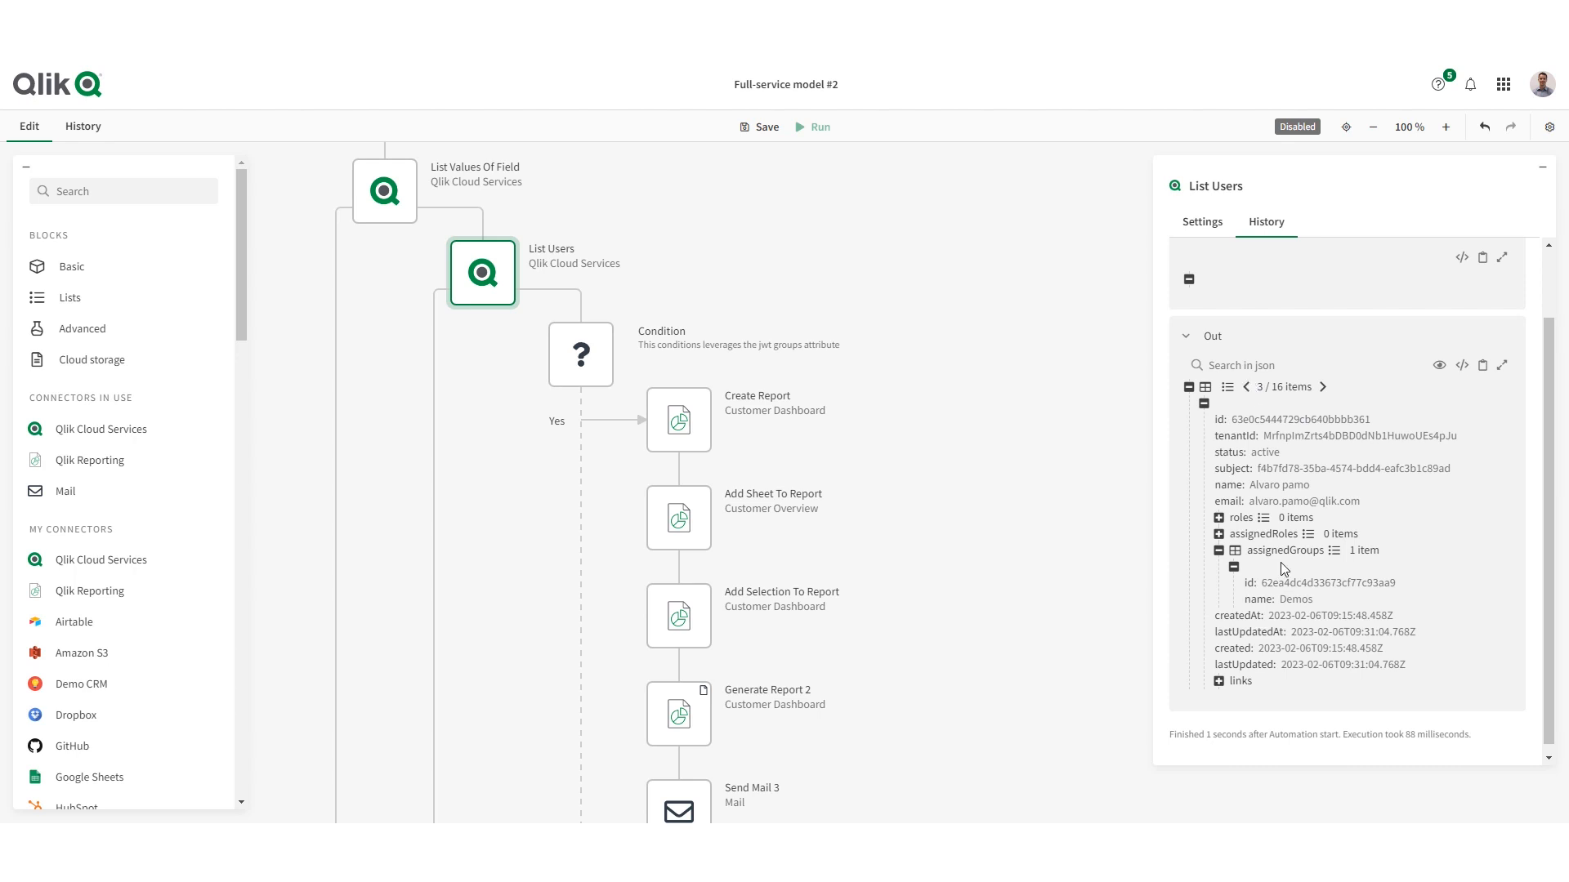
click(1246, 388)
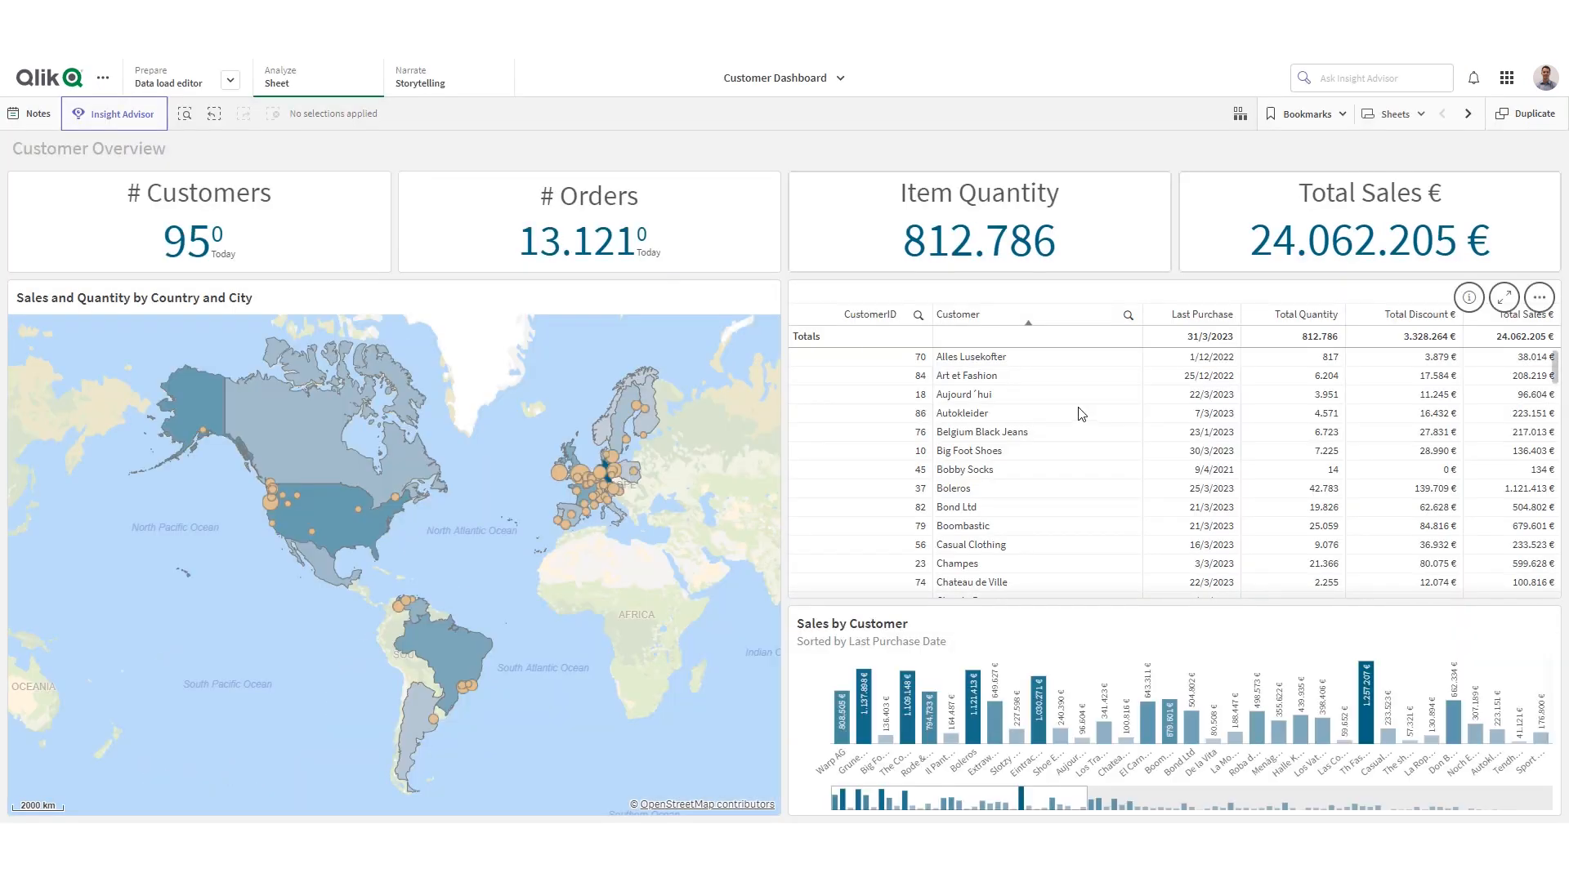
- In Customer Dashboard, search the Customer column for Qlik and apply that value as a filter
click(1127, 316)
text(Qlik)
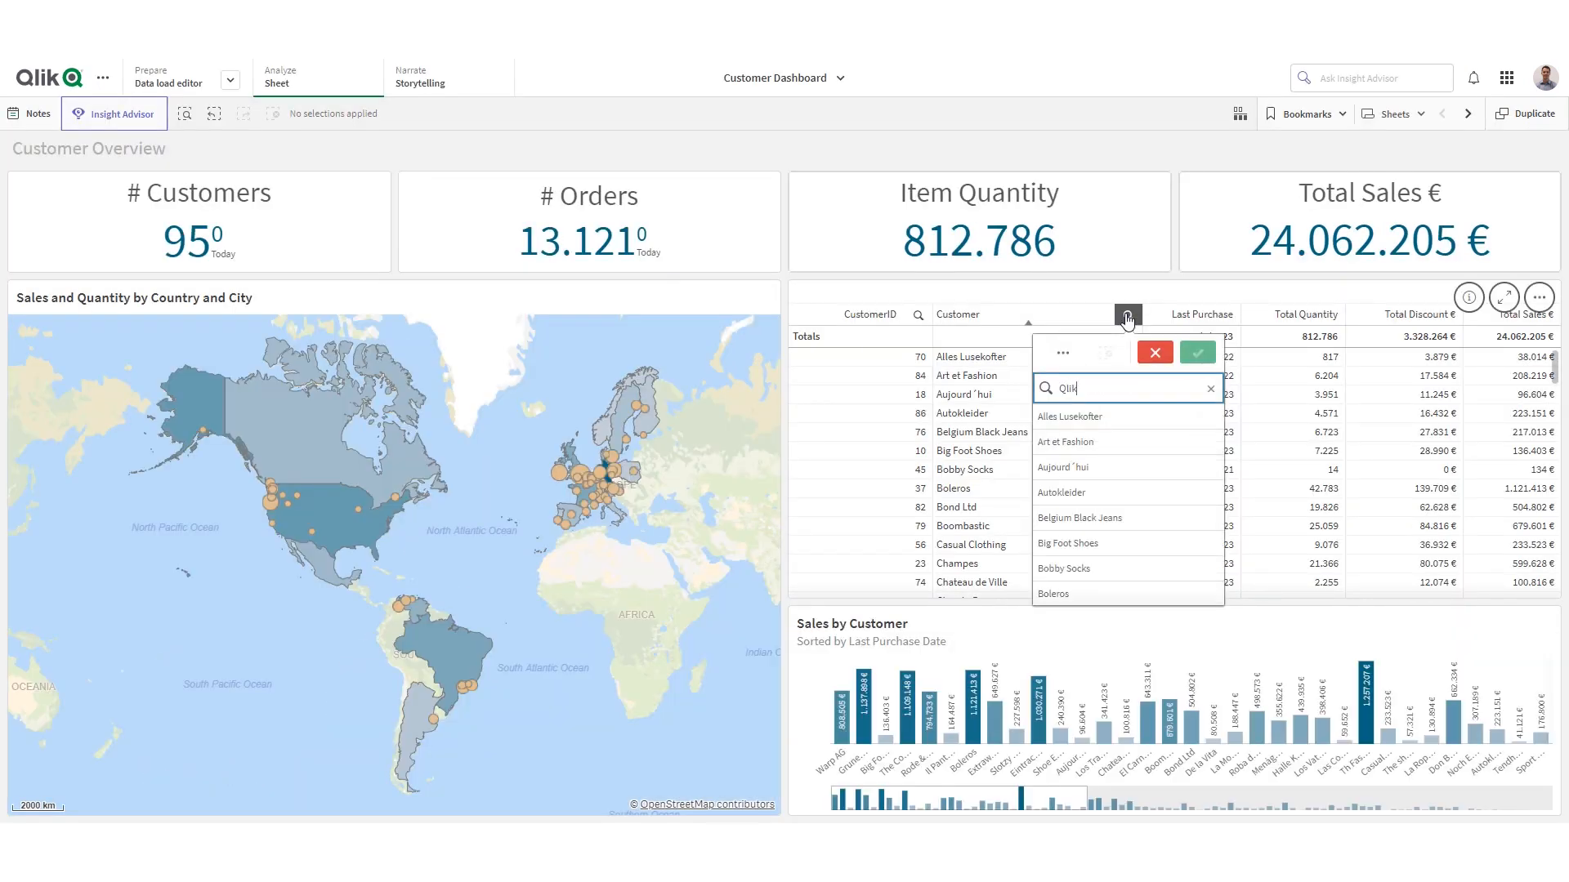
click(1105, 418)
click(1195, 354)
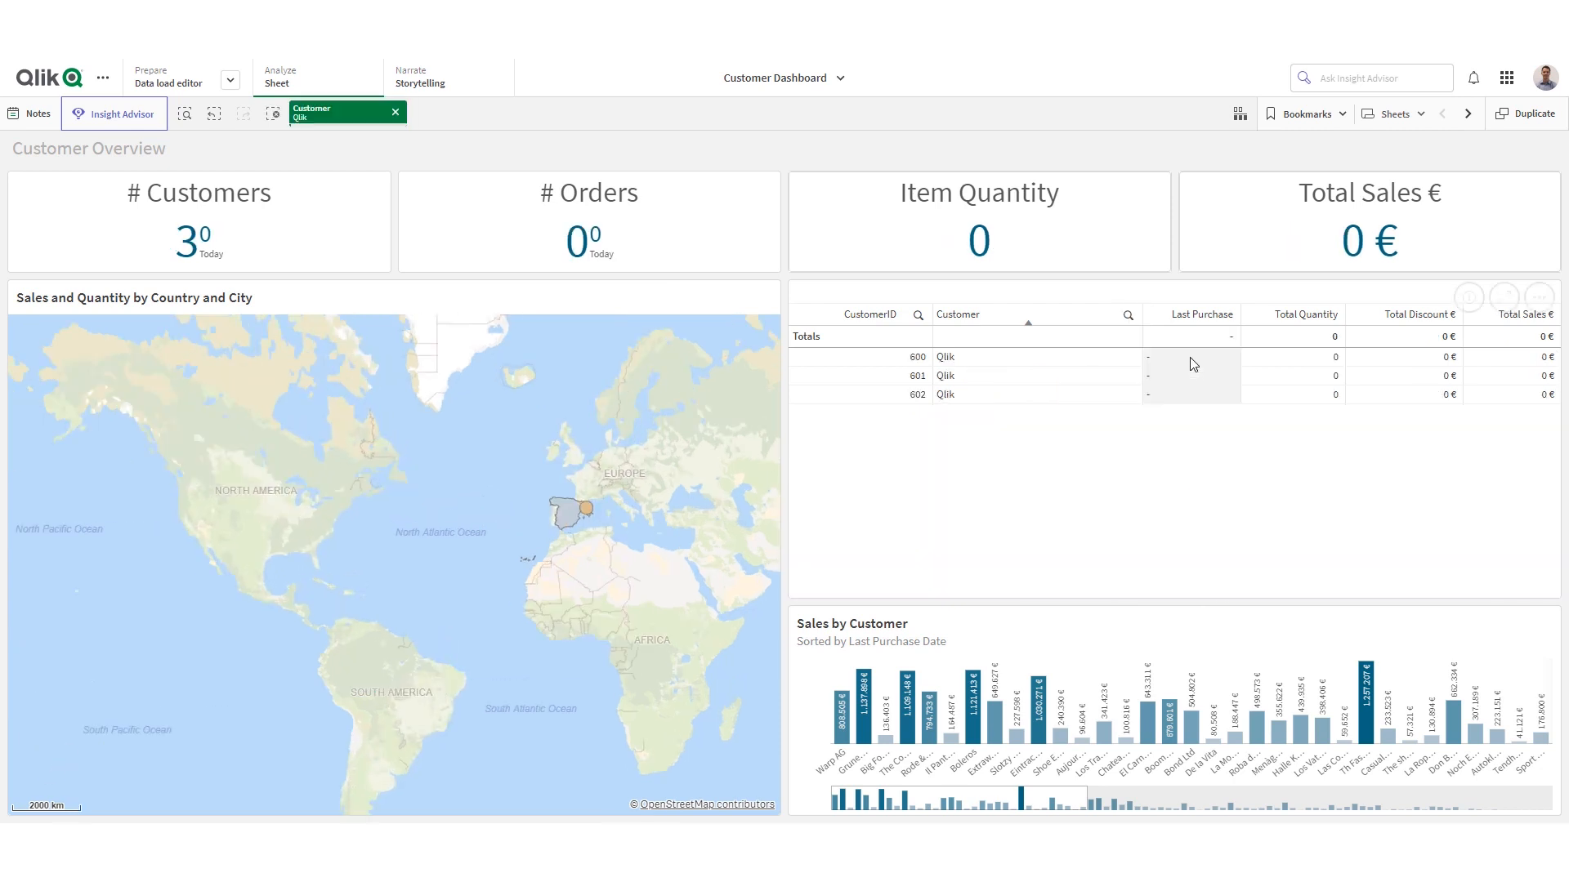
mouse_move(1033, 718)
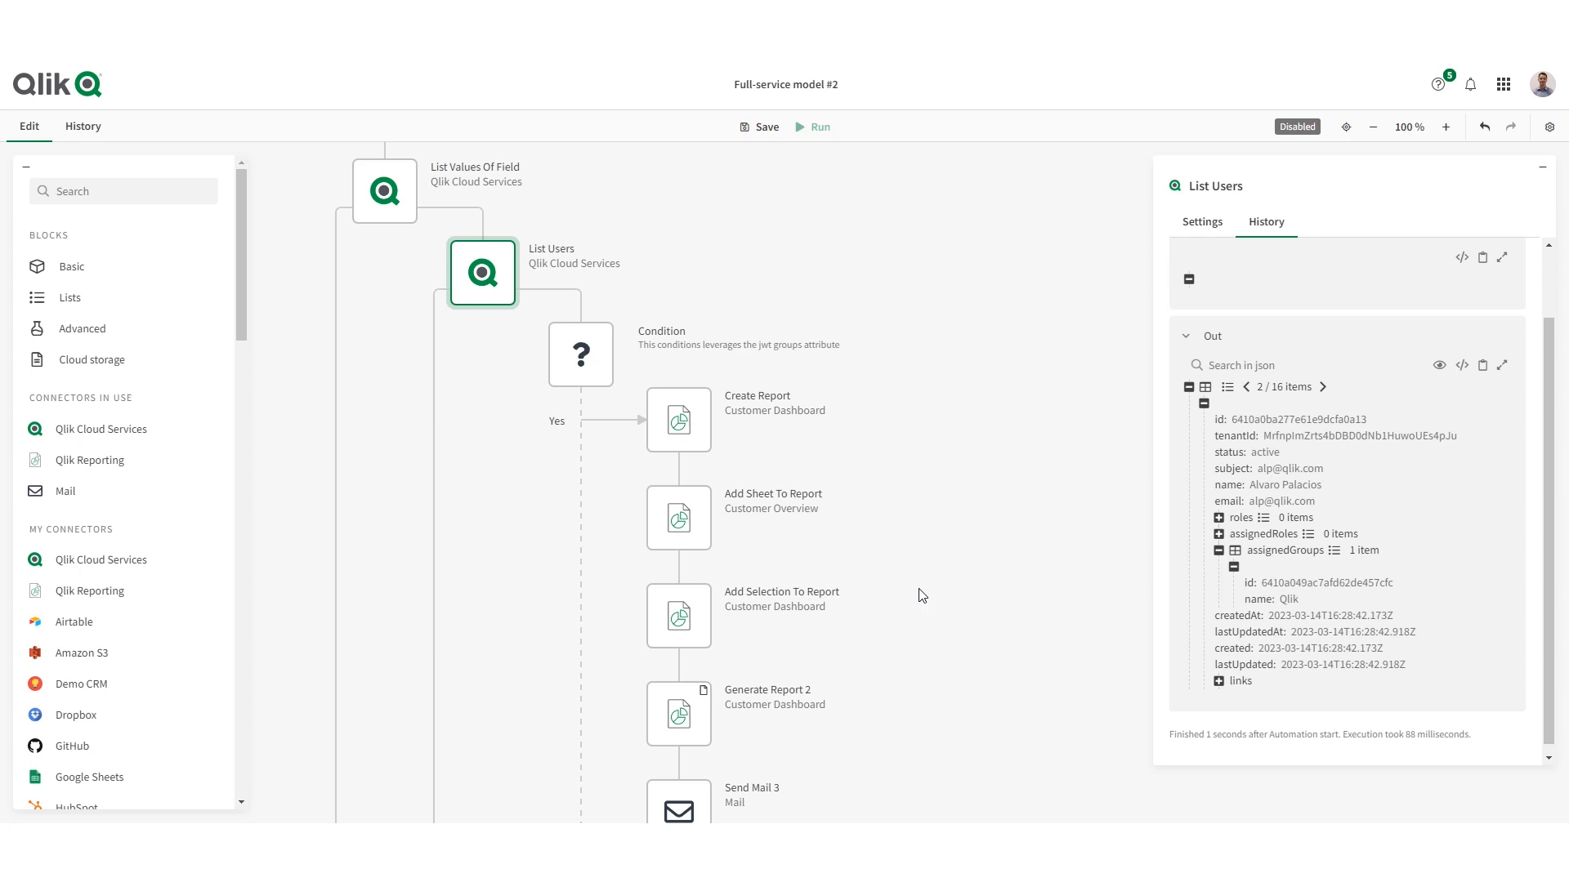
- Set the Start block's run mode to Manual, save the automation and reload the page
click(762, 127)
scroll(969, 448, up, 3)
scroll(914, 433, down, 1)
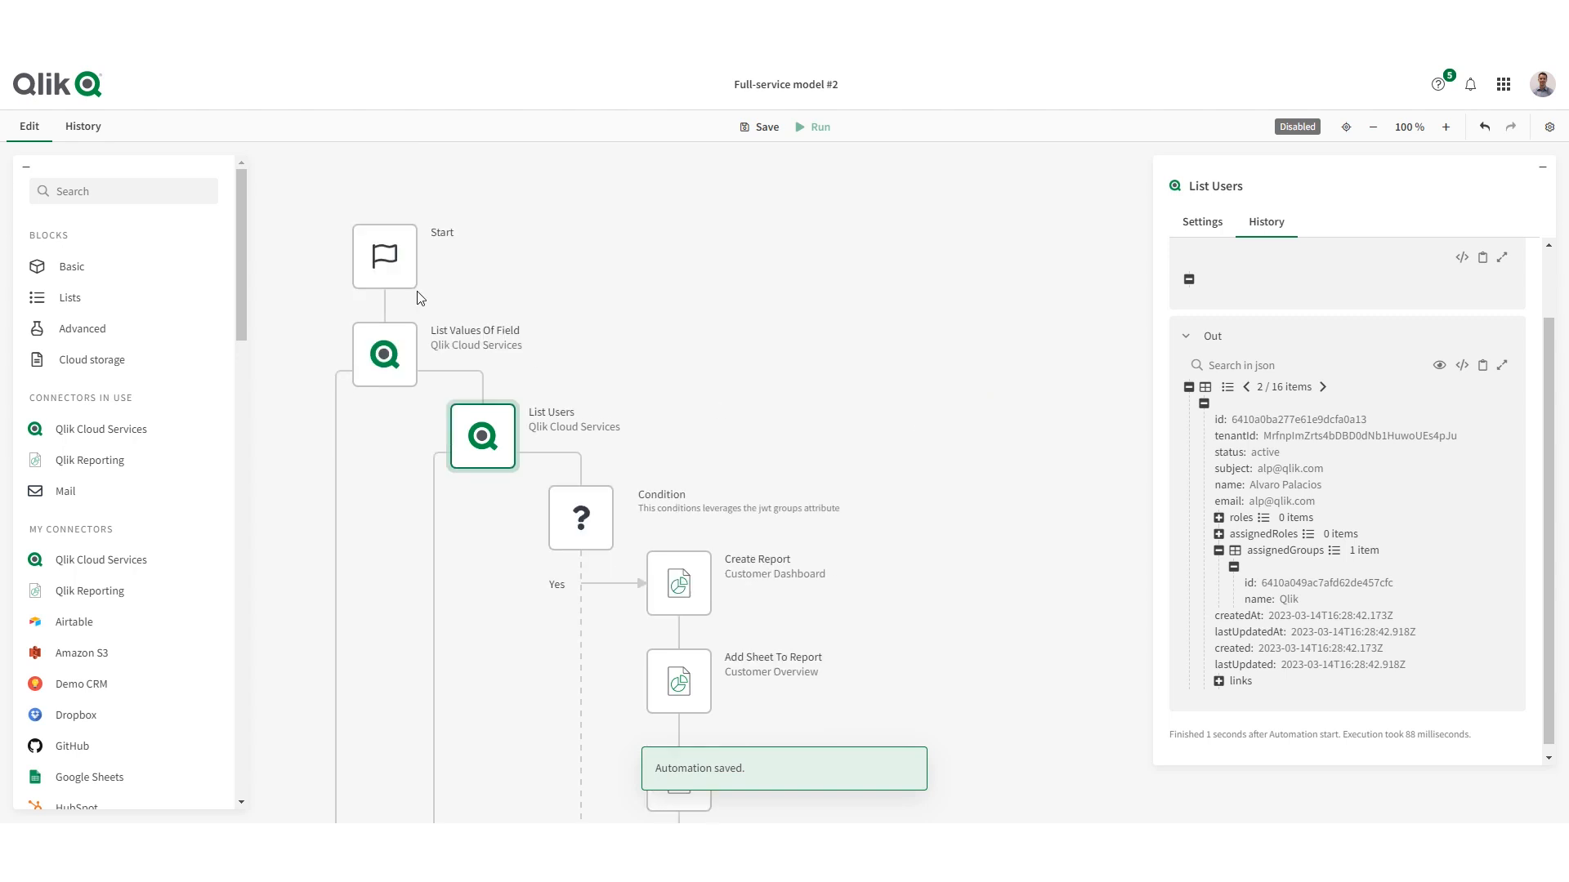
click(382, 255)
click(1192, 293)
click(1218, 333)
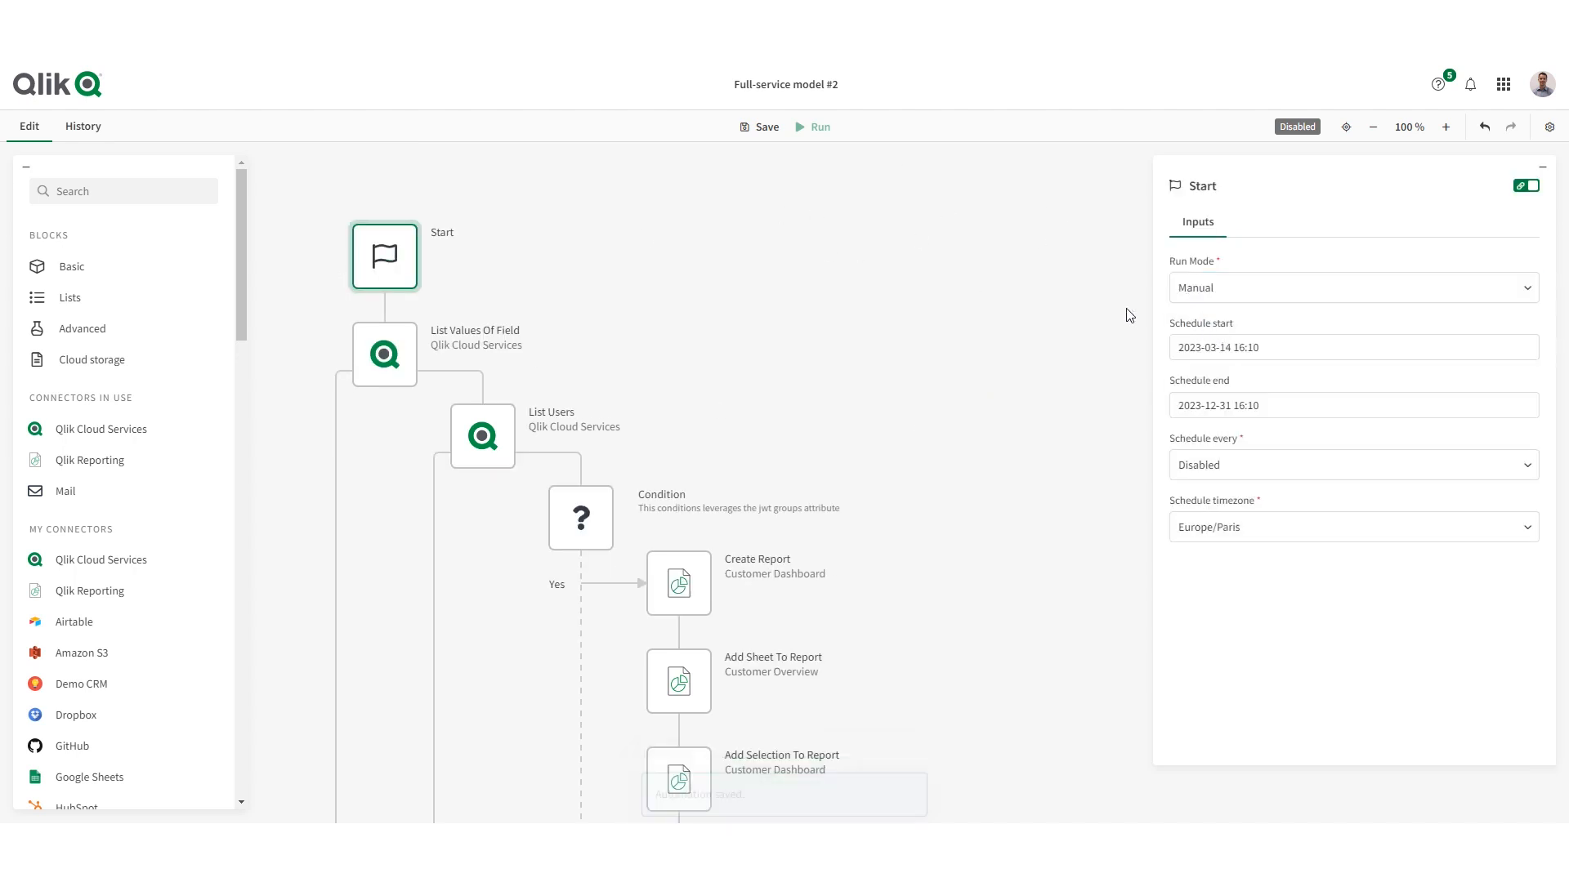
double_click(748, 126)
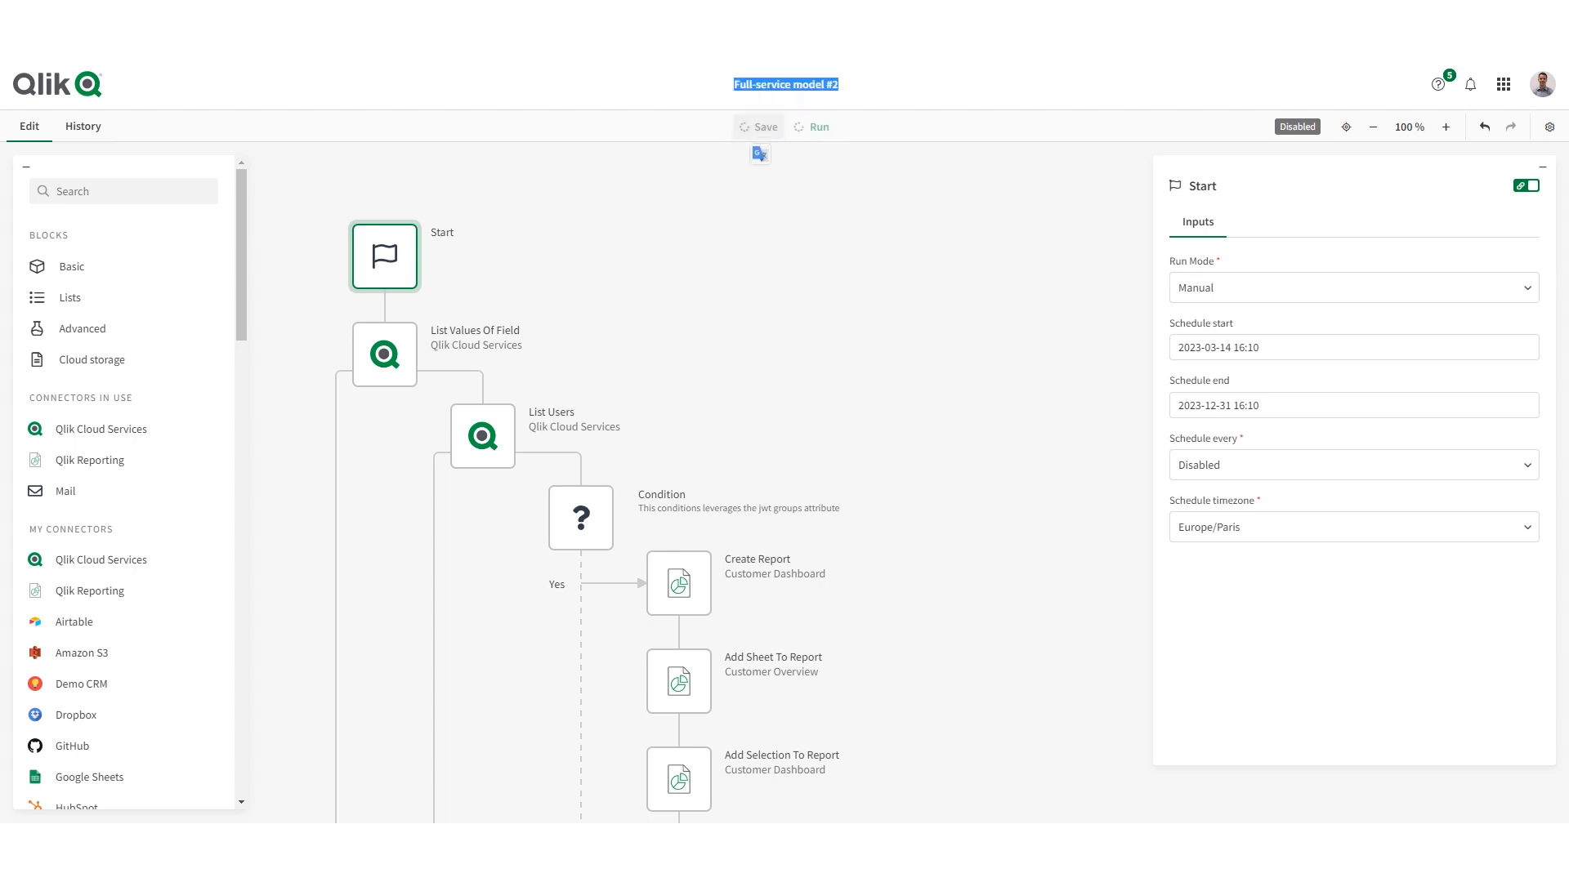
click(70, 20)
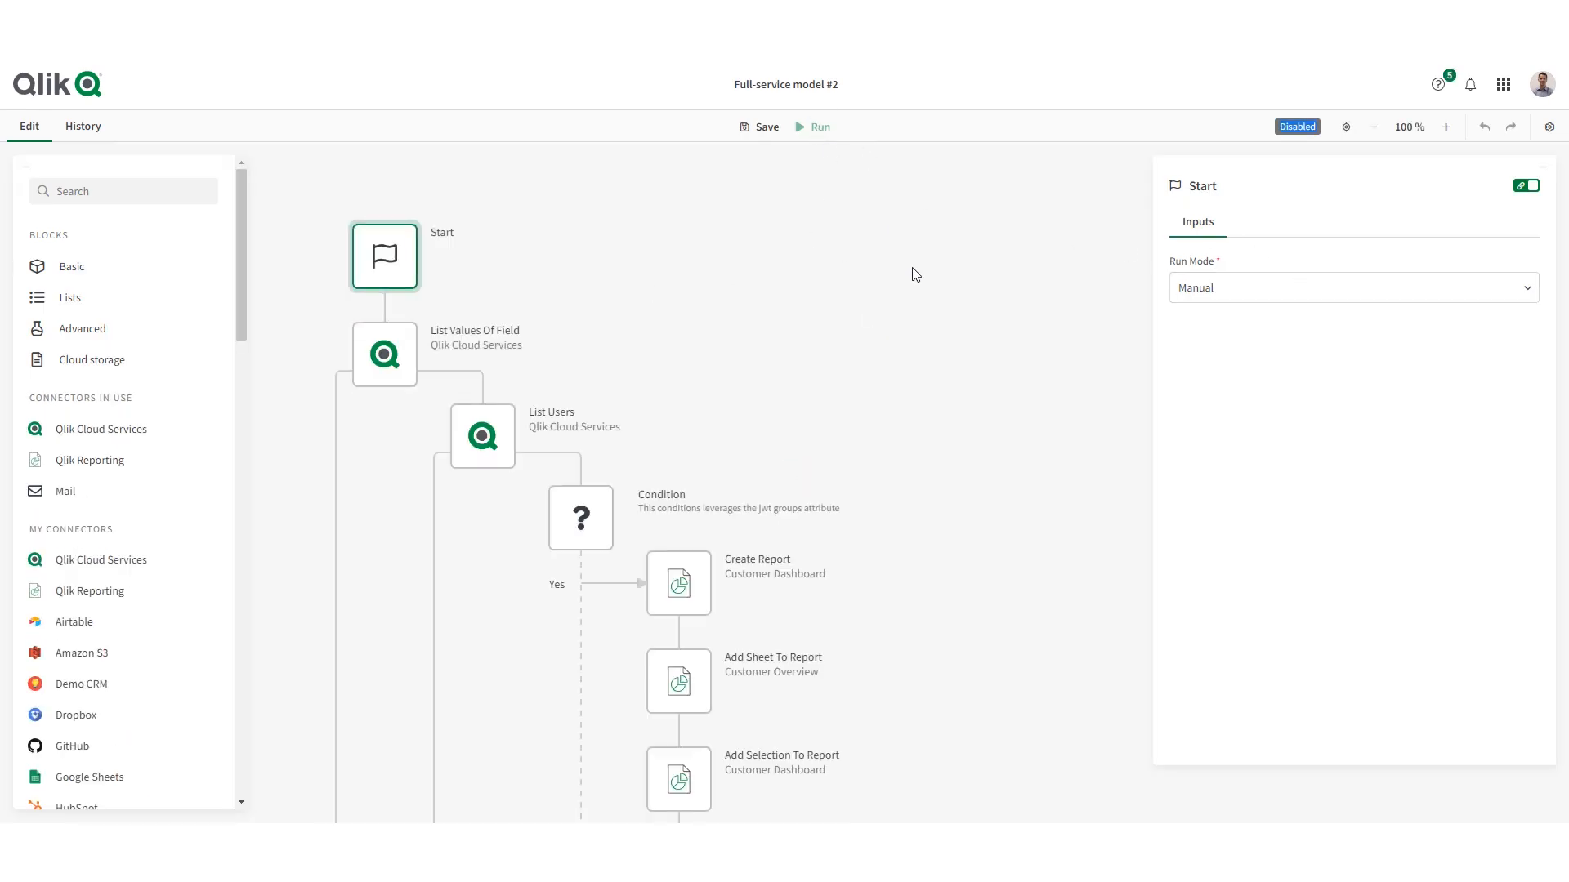
- Enable the automation and run it manually
click(1549, 127)
click(1459, 241)
click(817, 127)
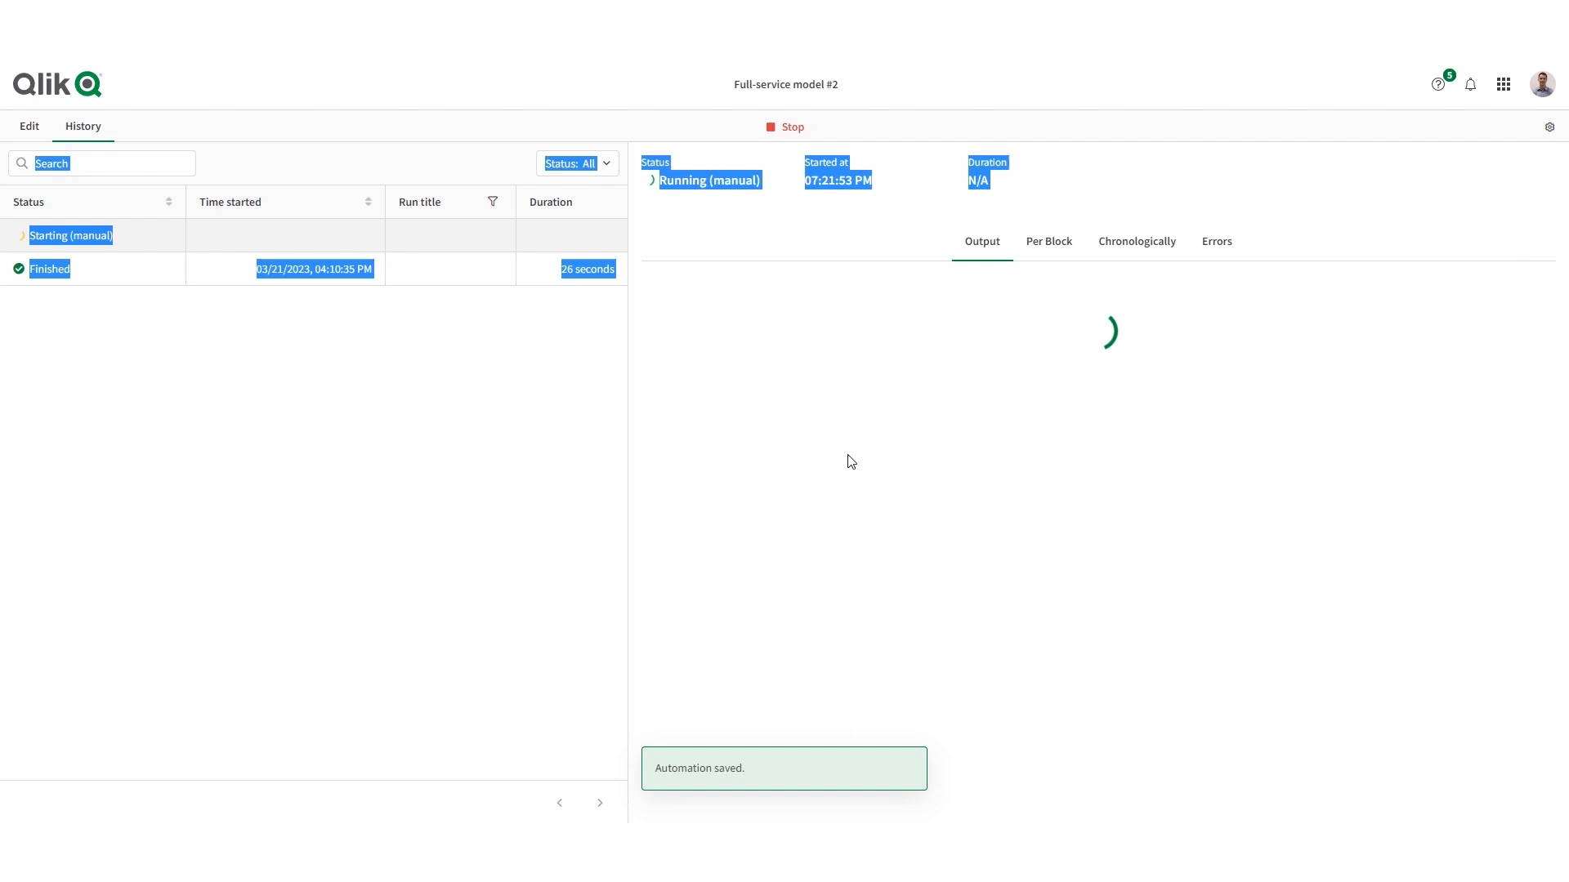
- Check the earlier run's block summary, and follow the current manual run in its chronological block log
click(593, 280)
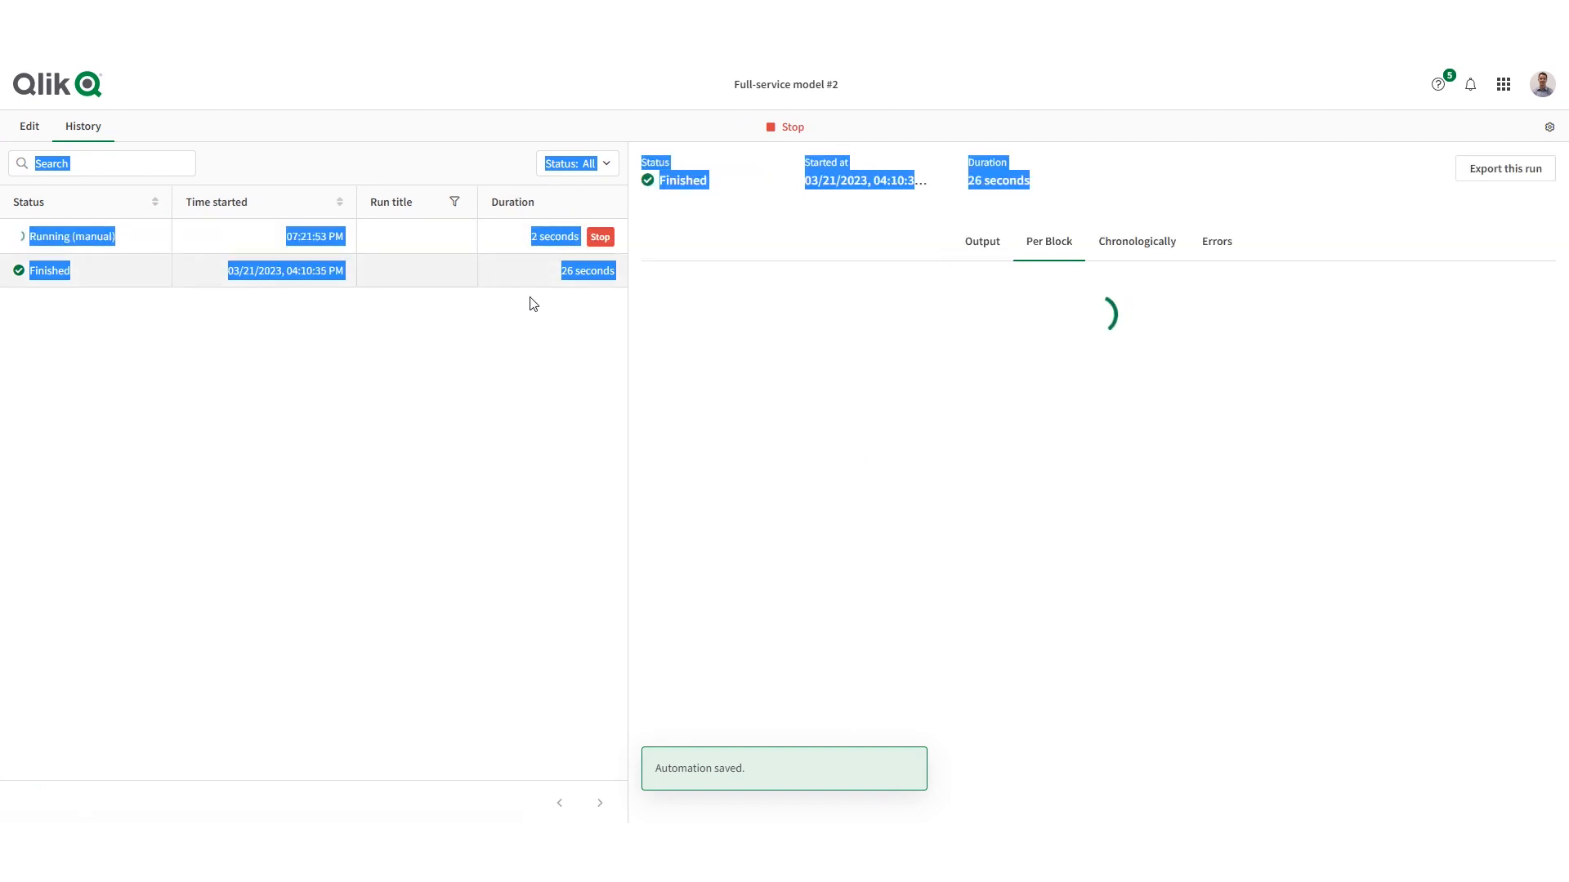
click(127, 155)
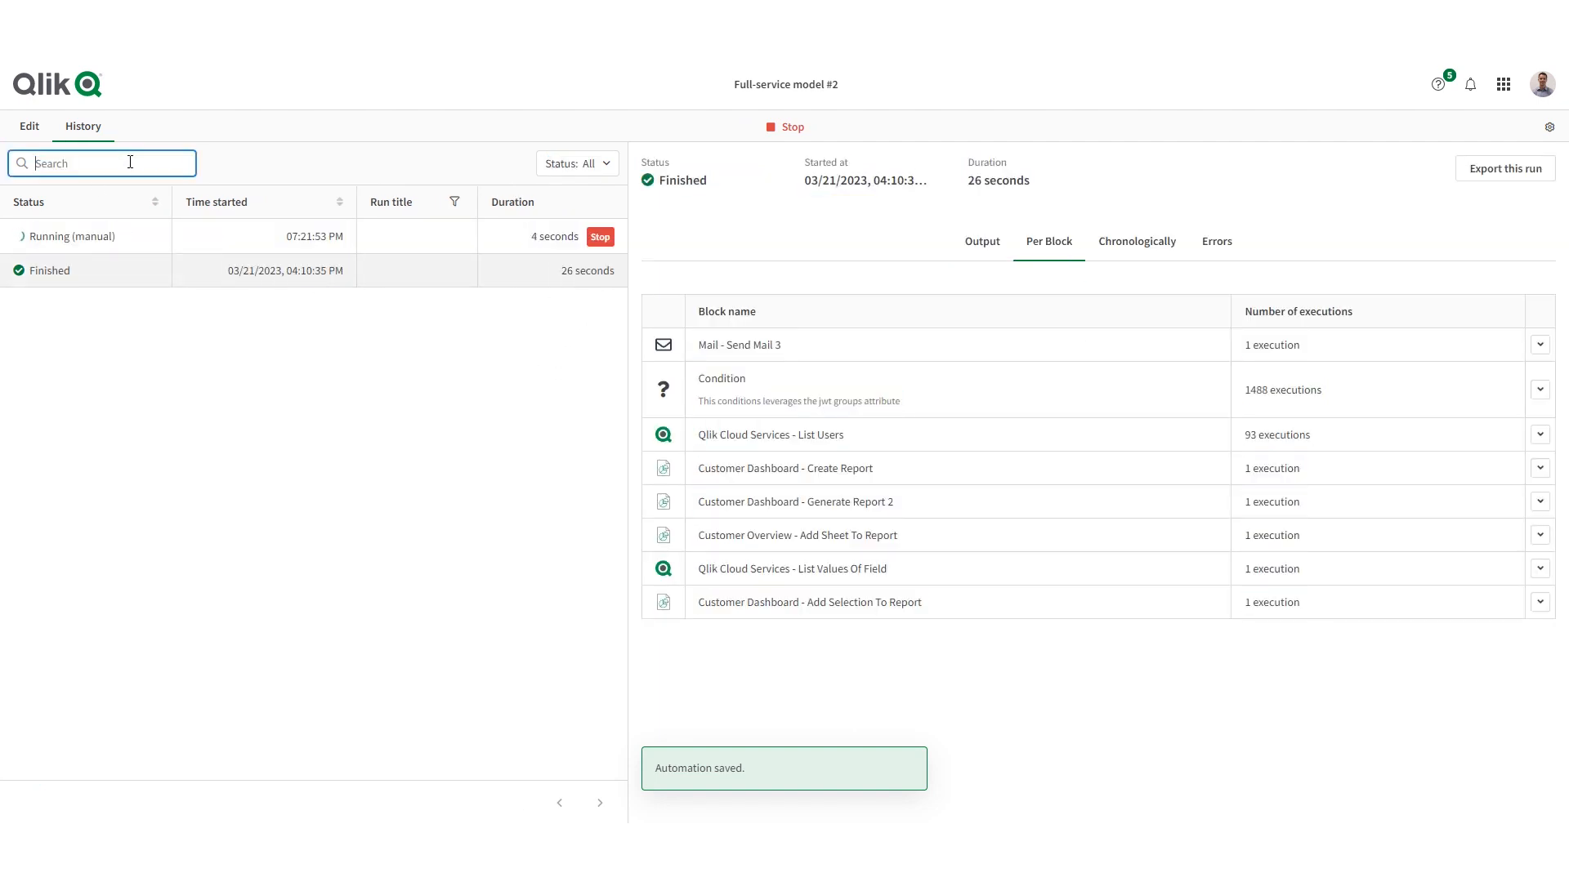
click(163, 241)
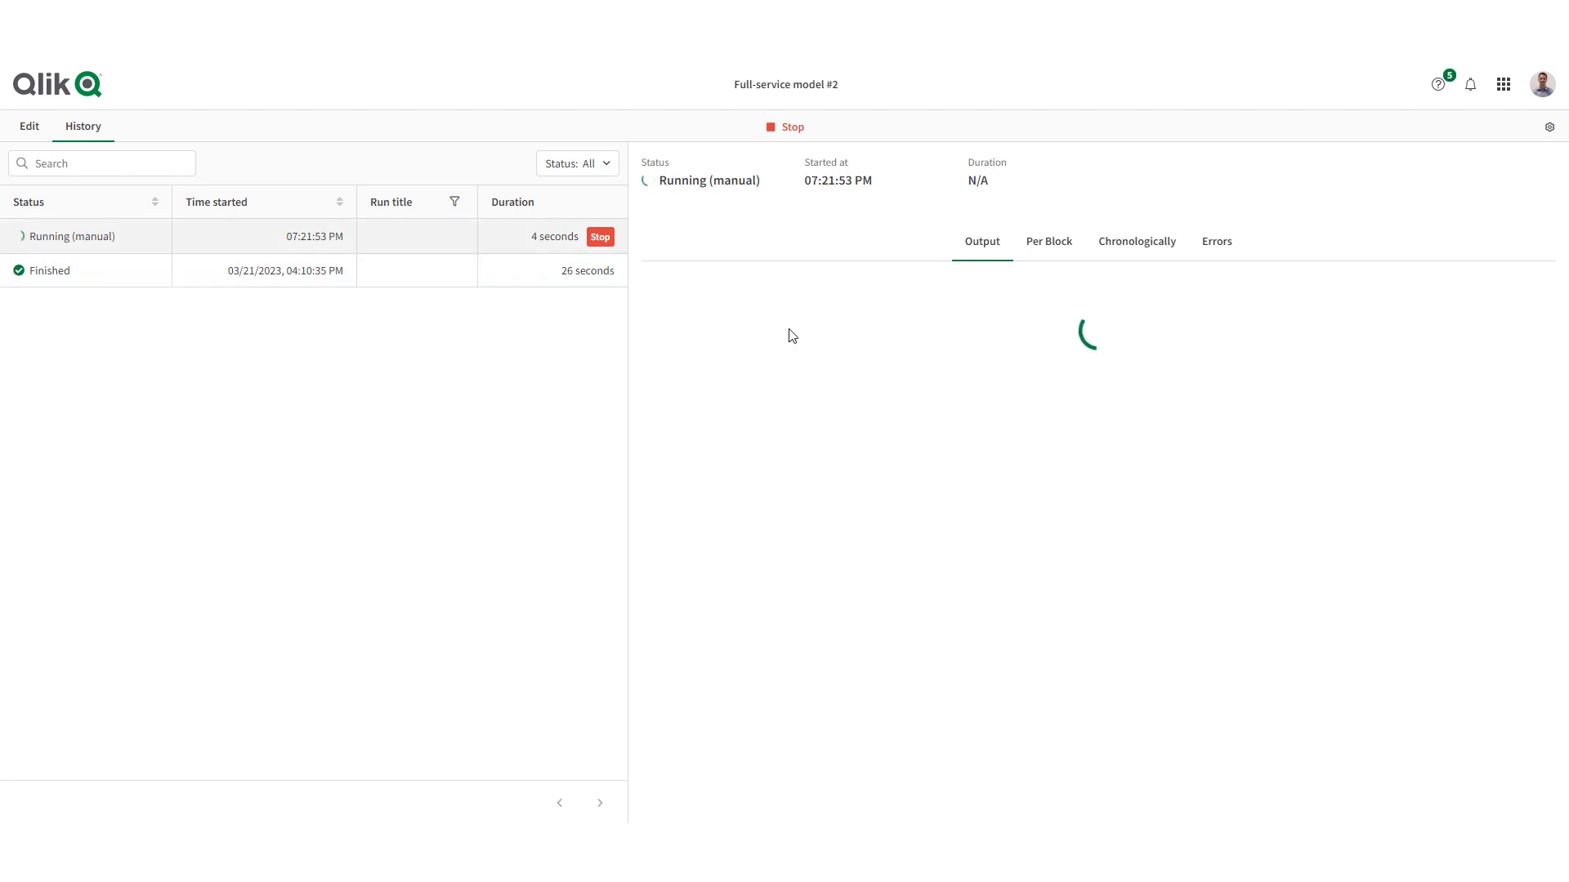
click(1141, 248)
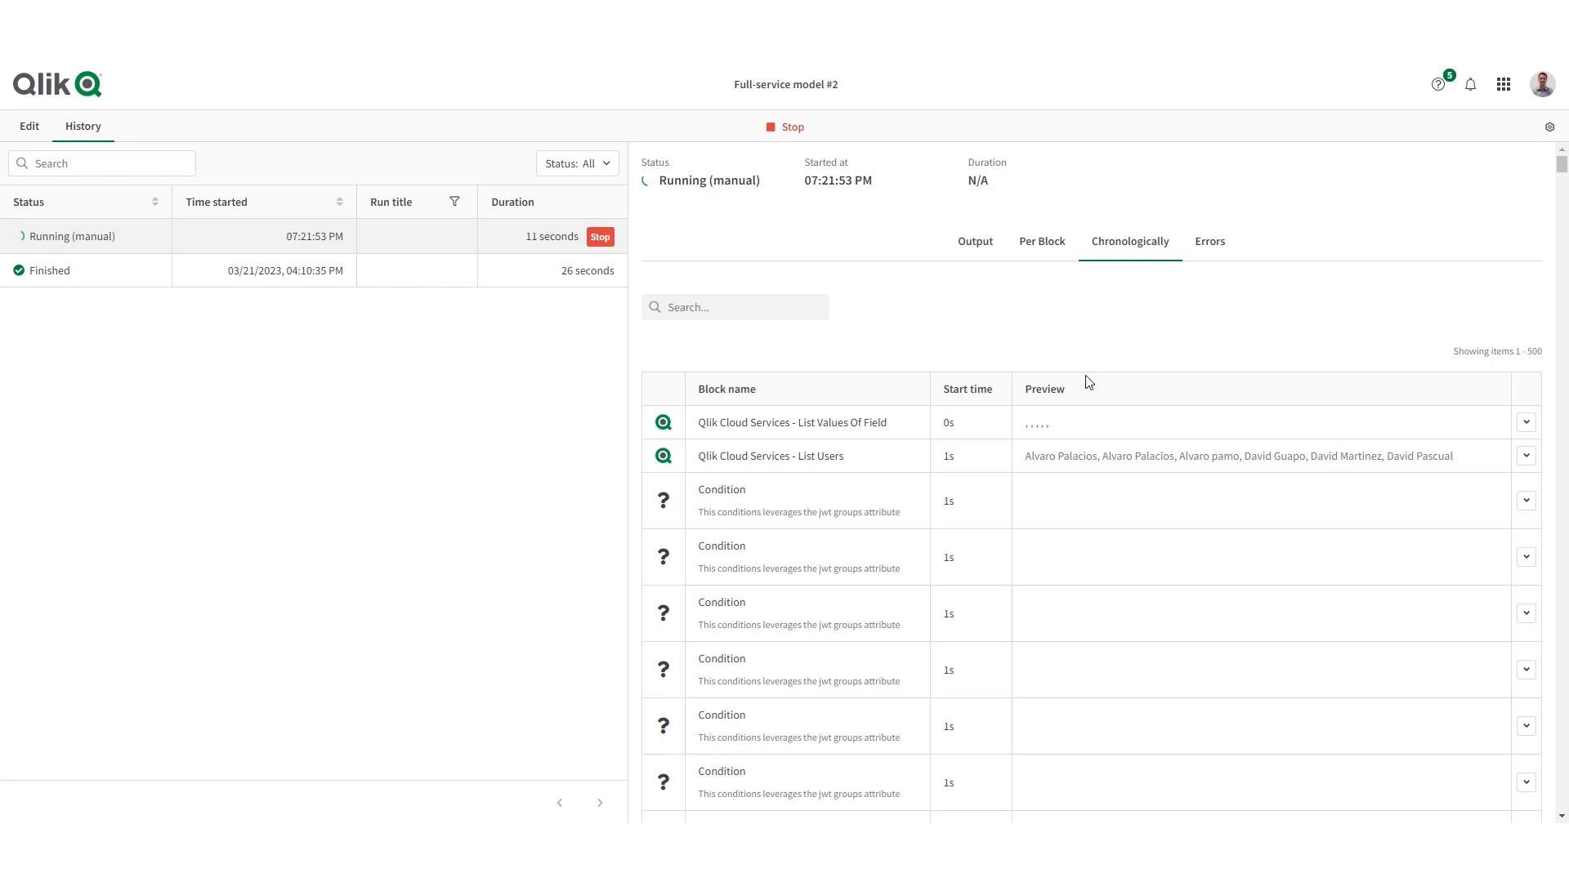
scroll(1086, 380, down, 2)
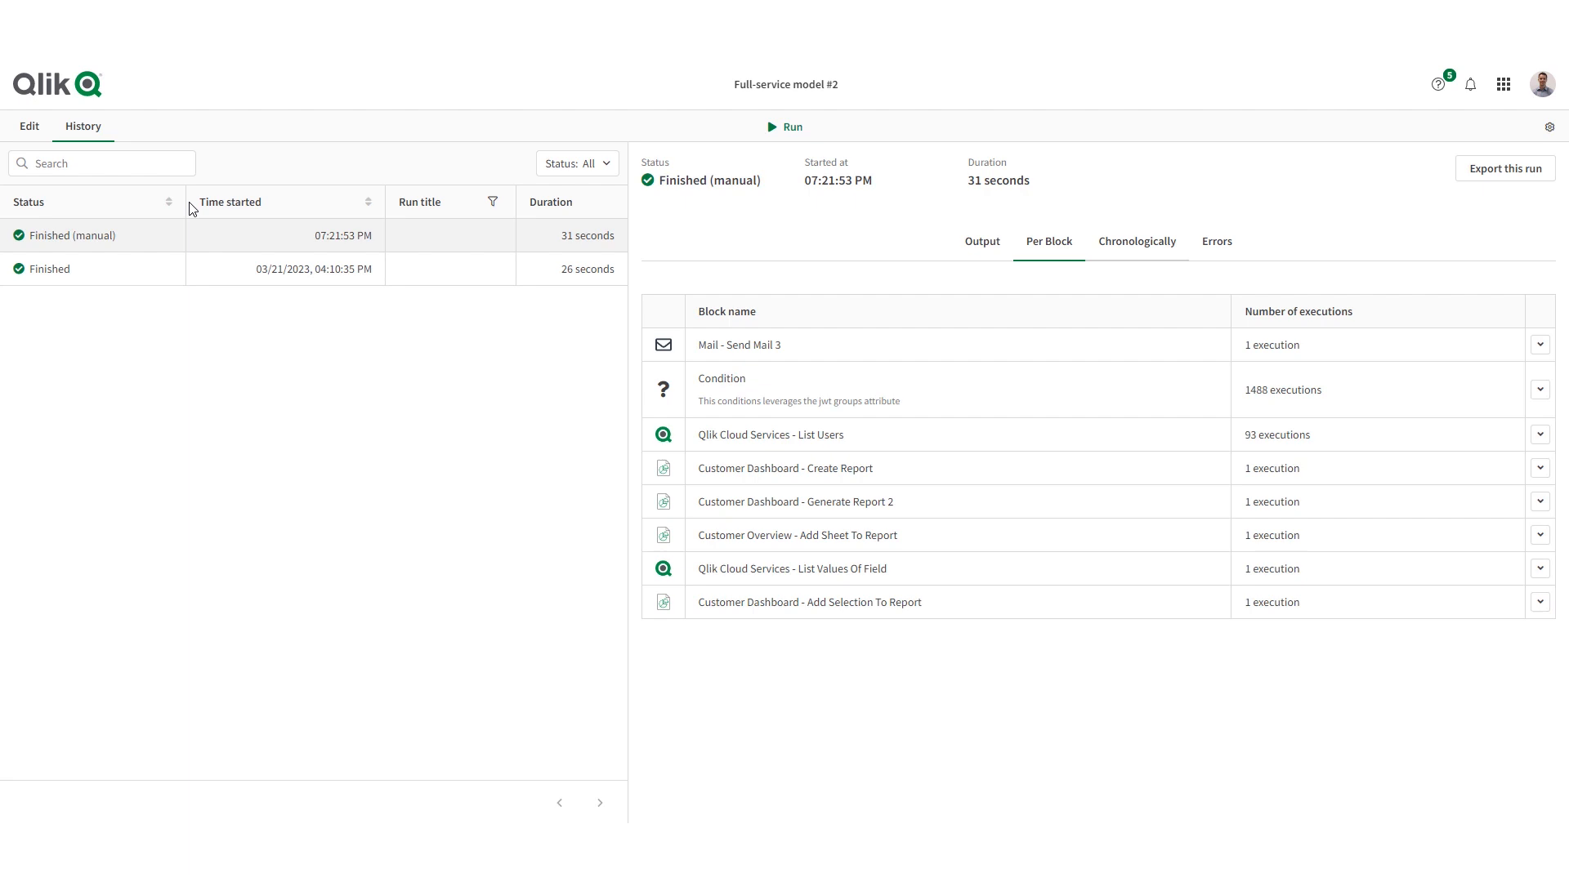
- Look through the finished manual run's chronological log of List Users and Condition blocks, and return to its start
click(1148, 244)
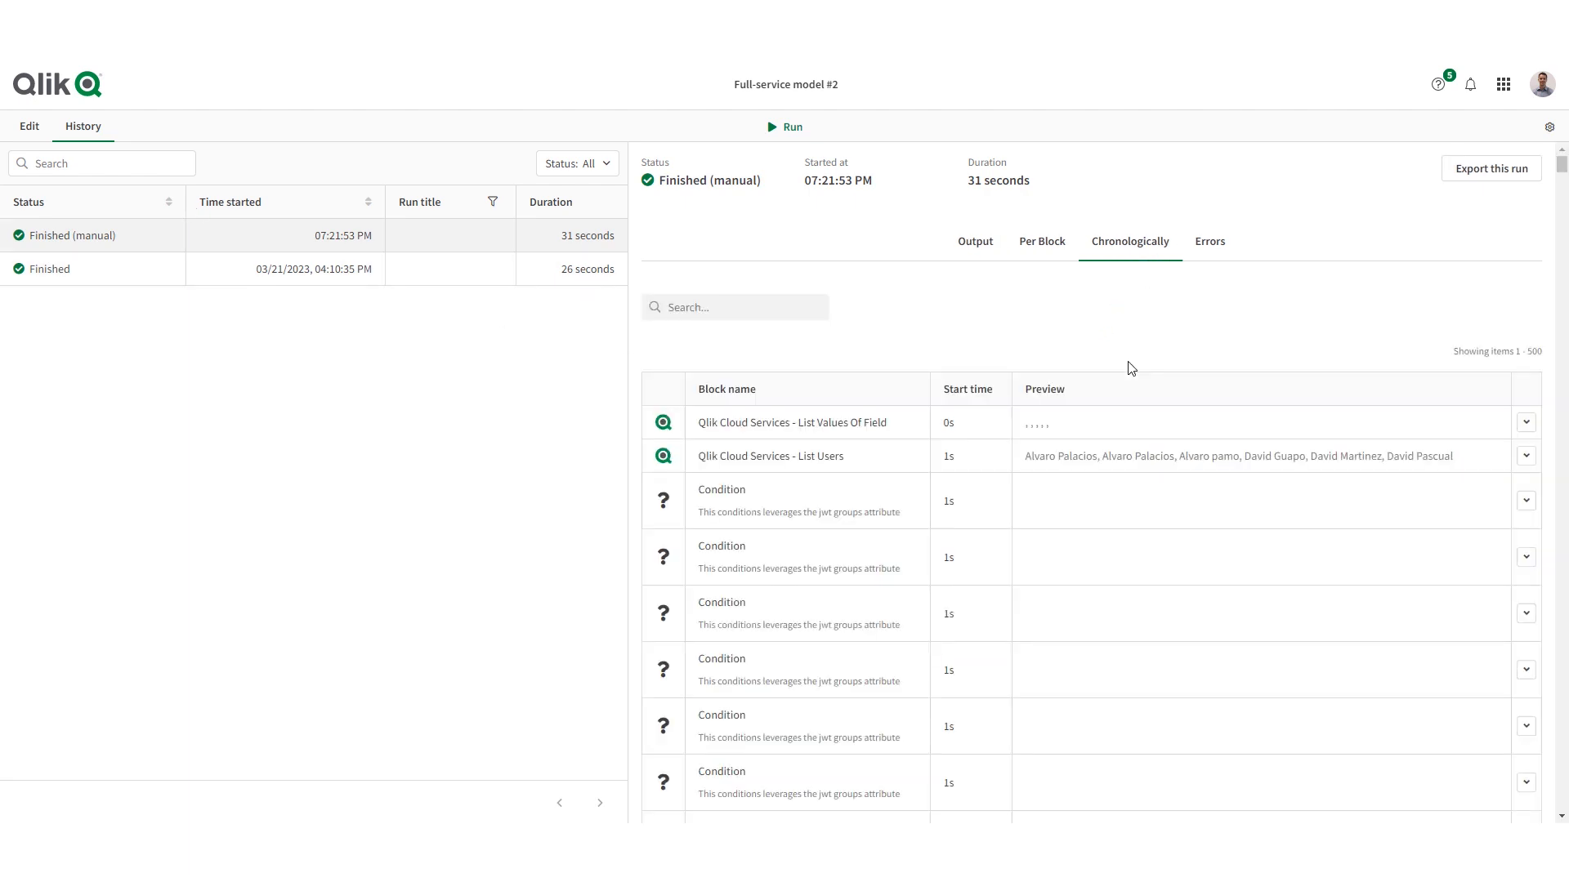
scroll(858, 350, down, 2)
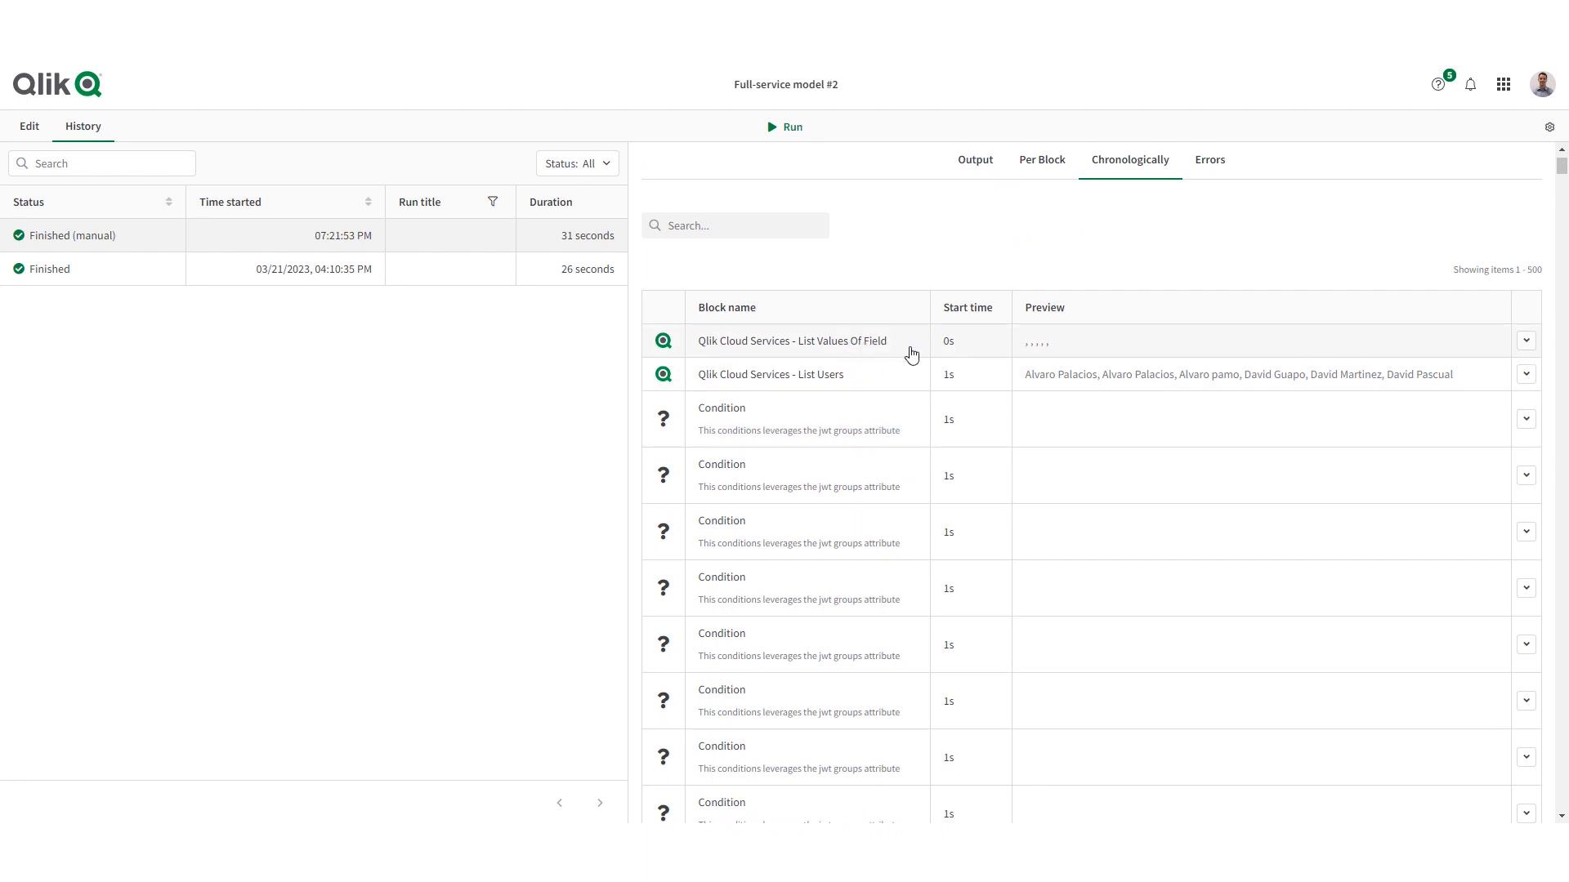
scroll(910, 355, down, 1)
scroll(879, 303, down, 1)
scroll(878, 292, down, 2)
scroll(889, 382, down, 5)
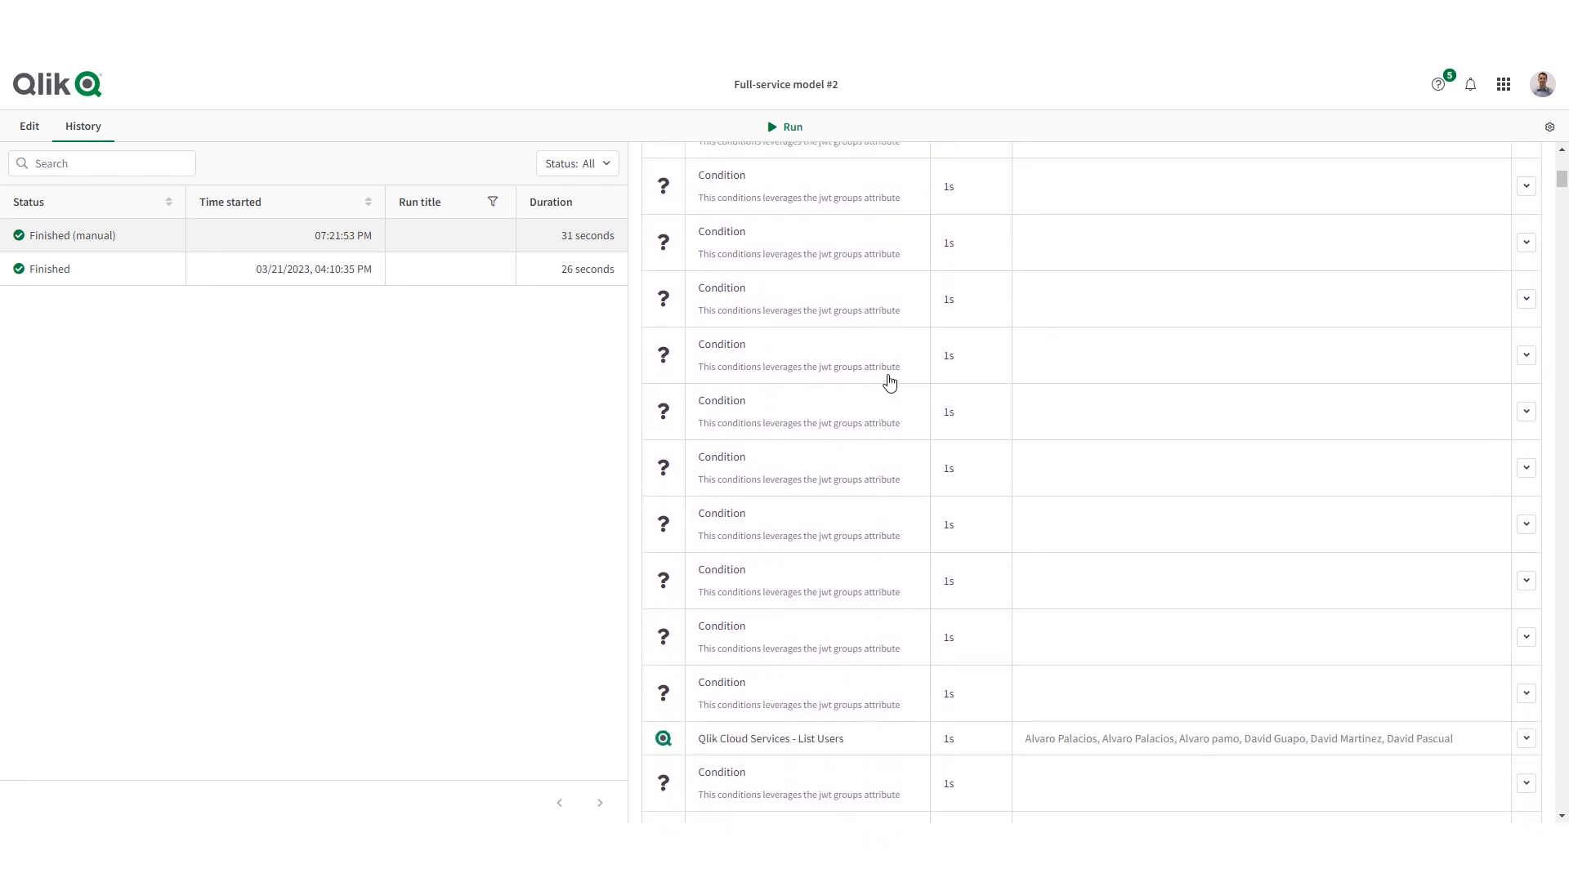
scroll(890, 381, up, 10)
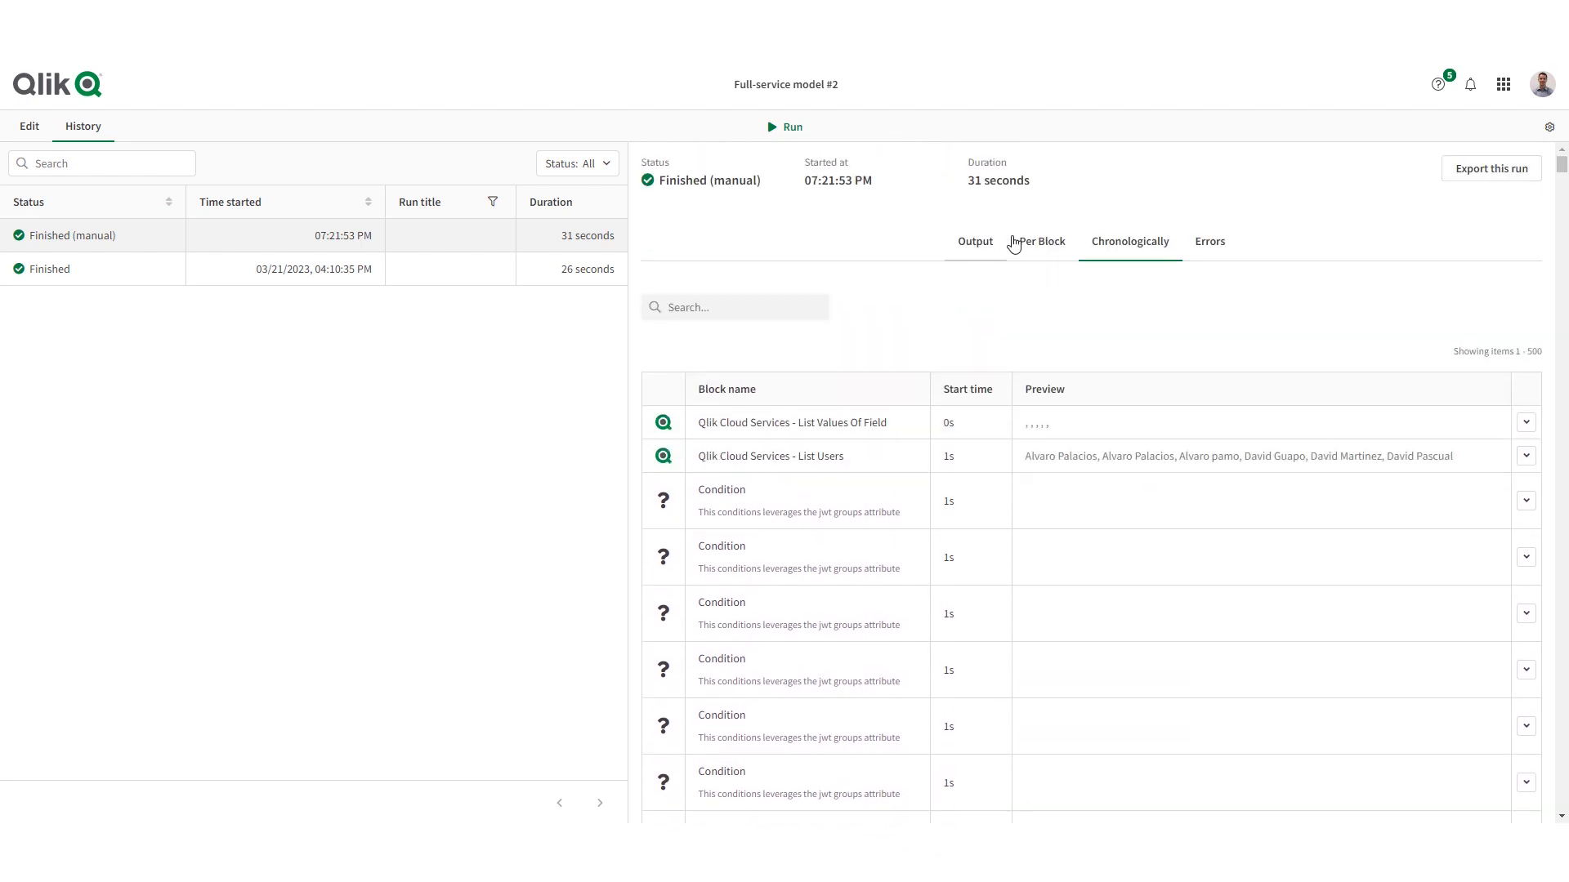
- Review the finished run's executions per block, and read the Send Mail 3 input down to its attachment details
click(1036, 243)
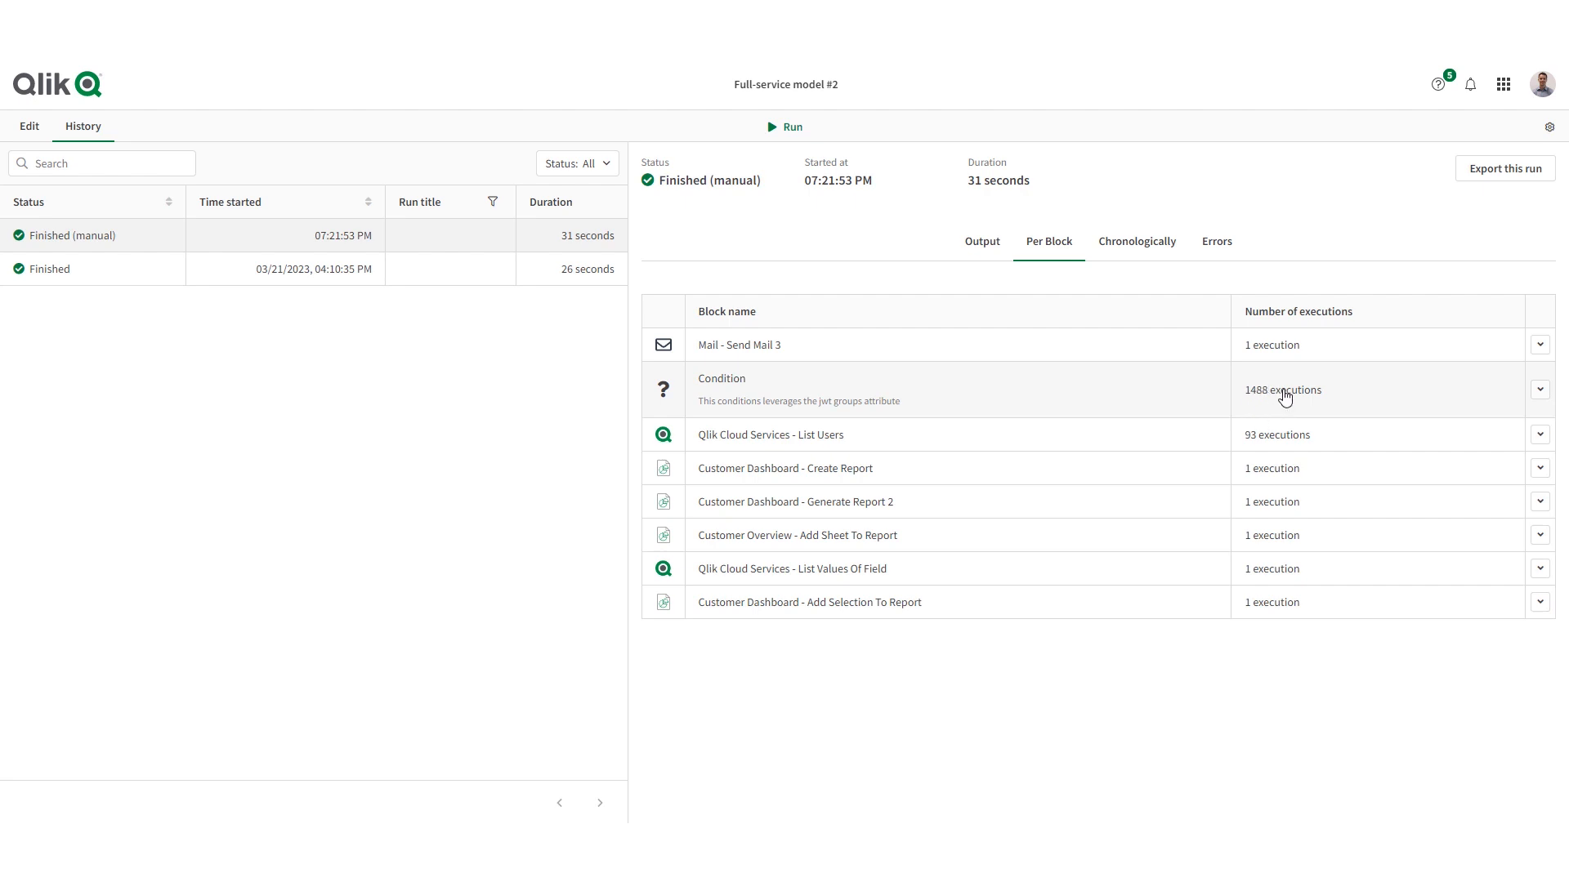
click(783, 348)
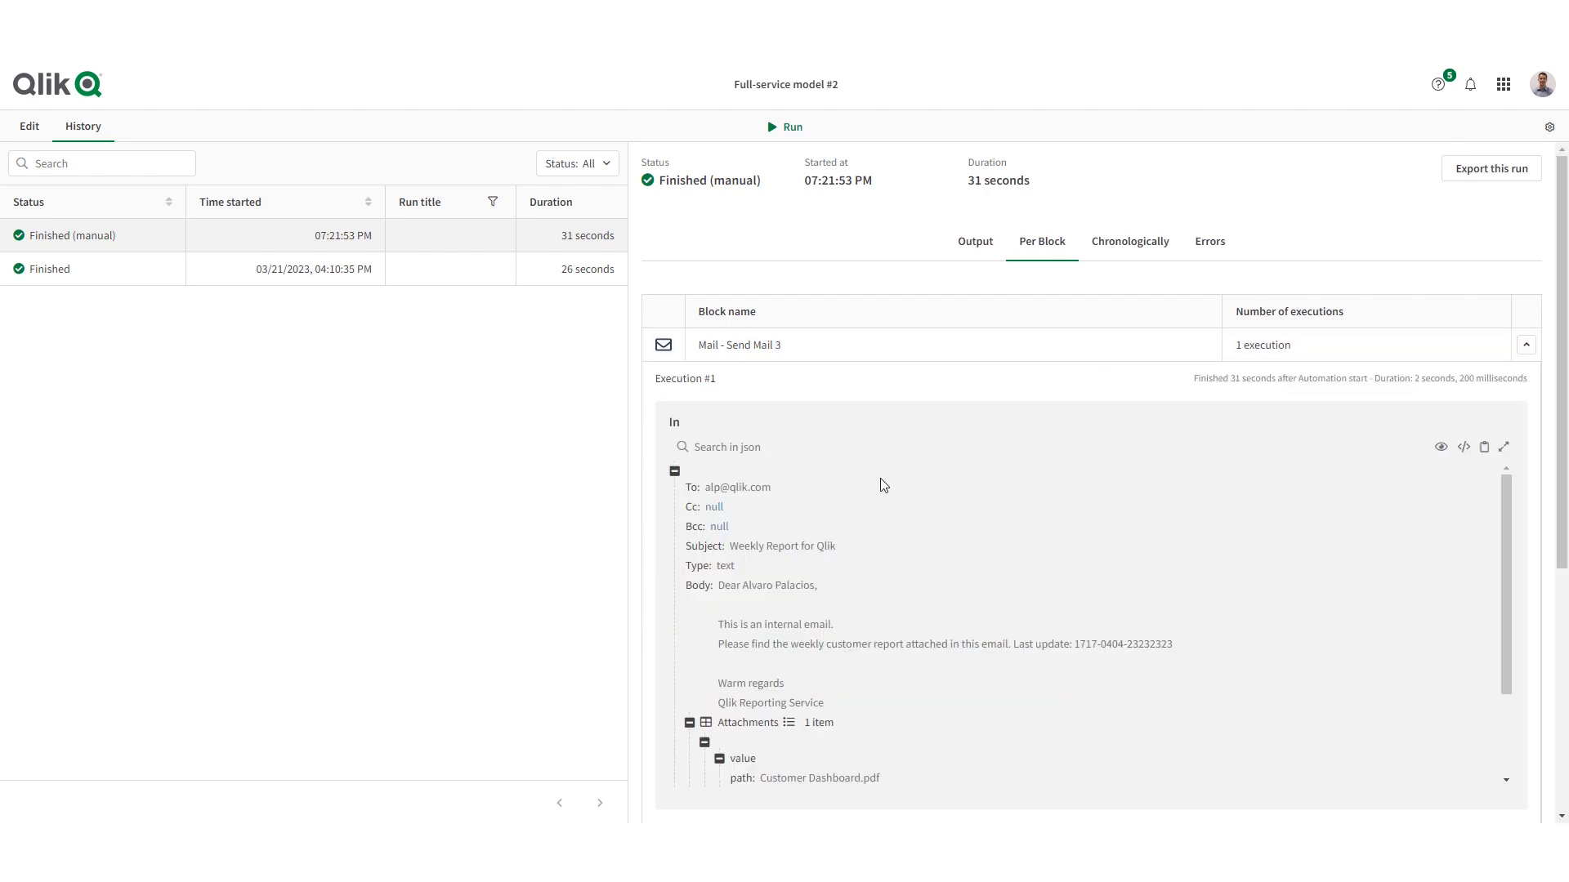
scroll(880, 478, down, 2)
scroll(858, 490, up, 2)
scroll(801, 525, down, 2)
scroll(800, 526, down, 1)
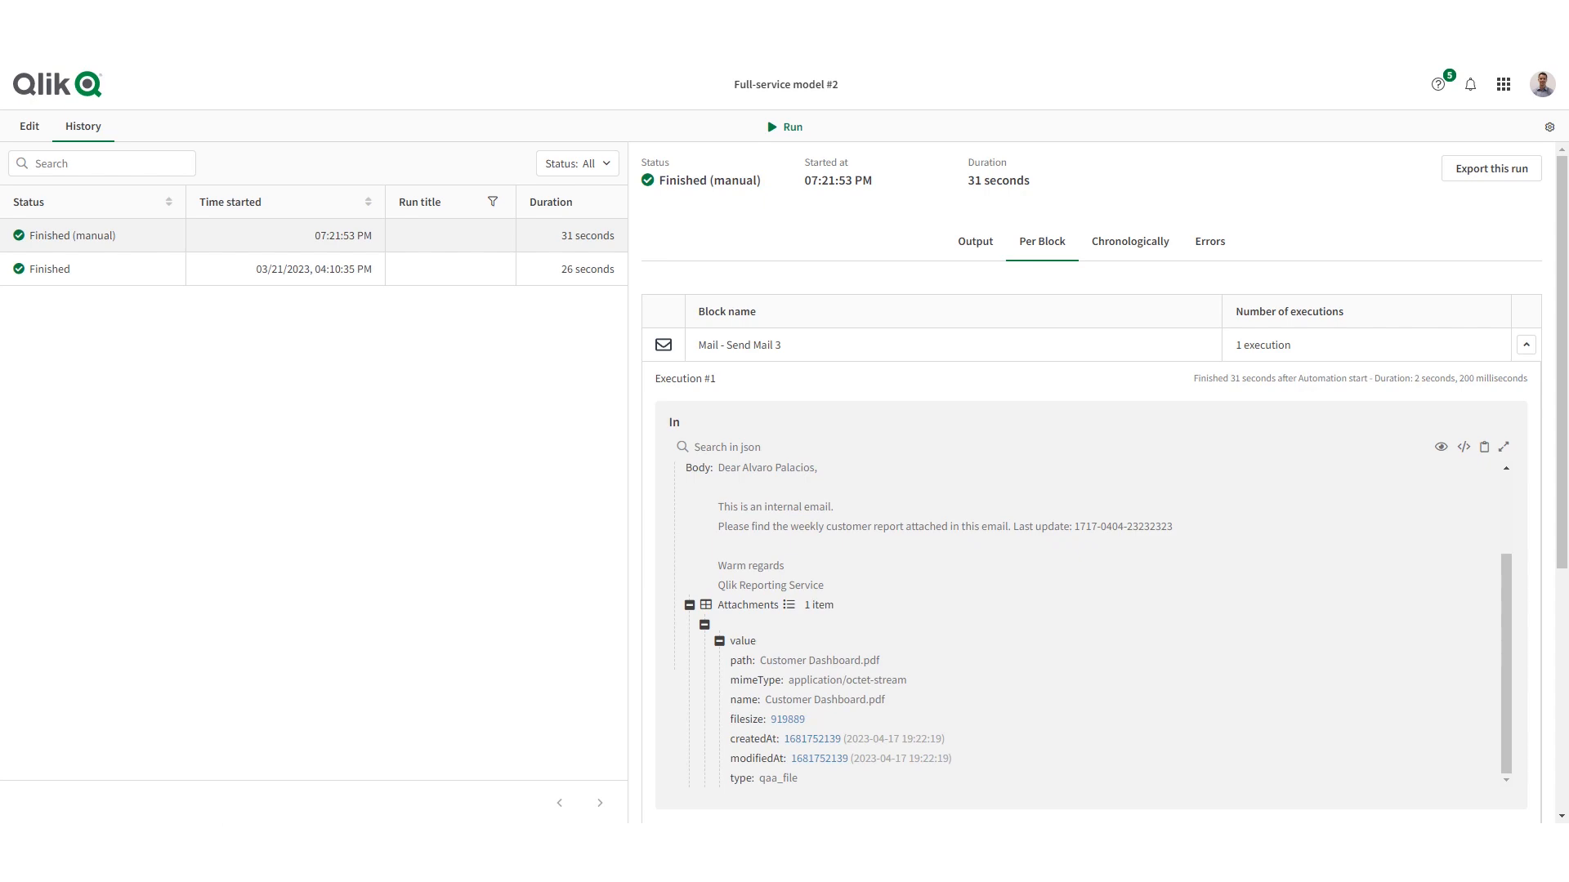
- Switch to Outlook, open the Customer Dashboard.pdf attachment of the Weekly Report for Qlik email, and view the whole page
key(alt+Tab)
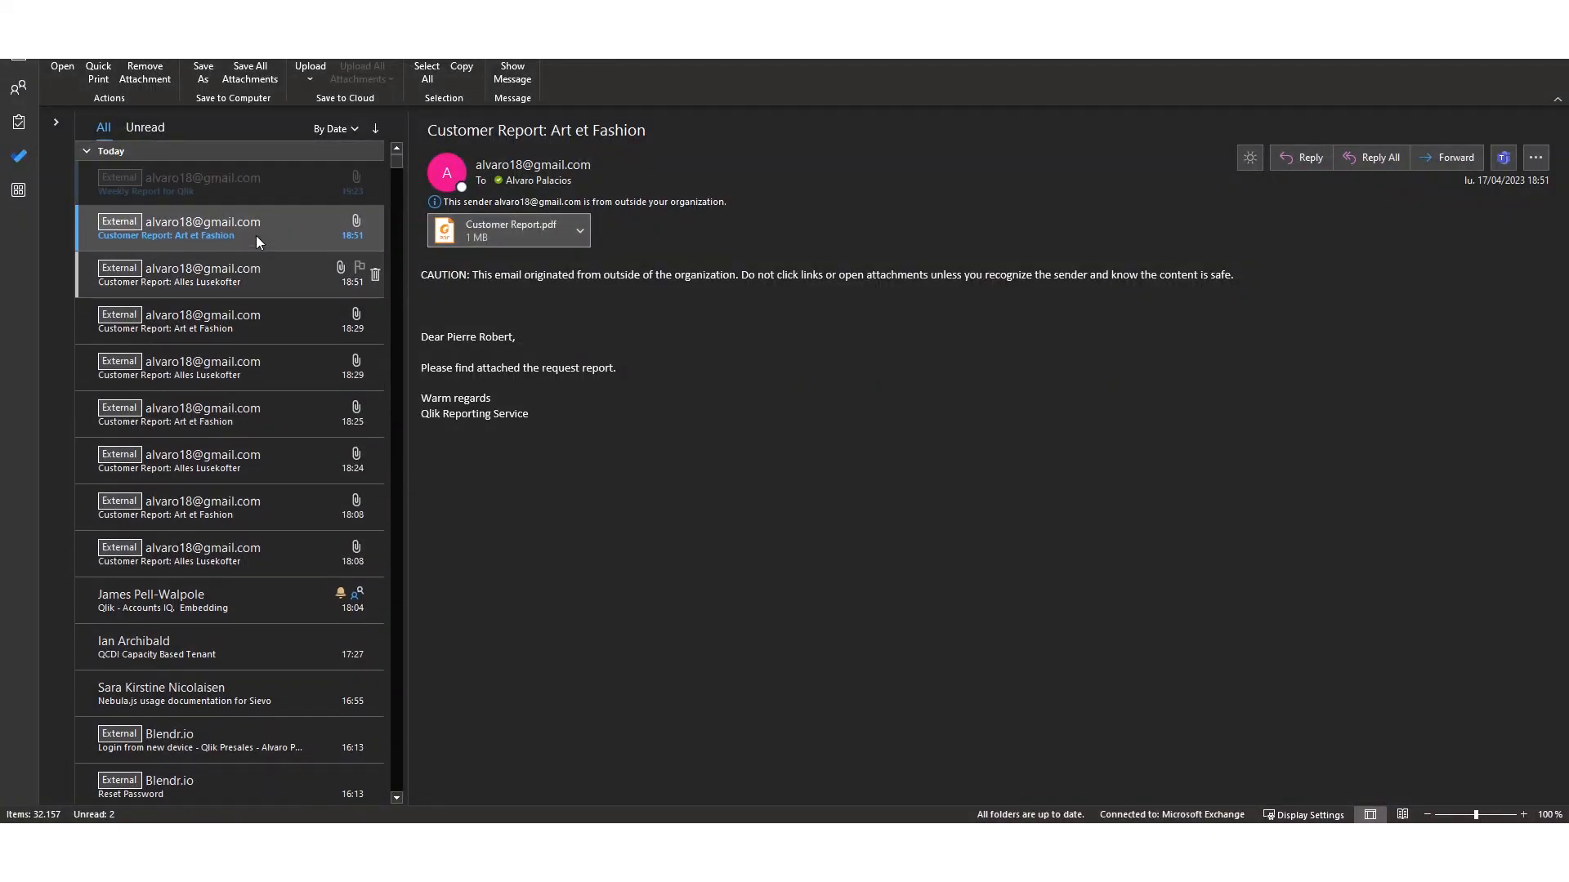
click(247, 183)
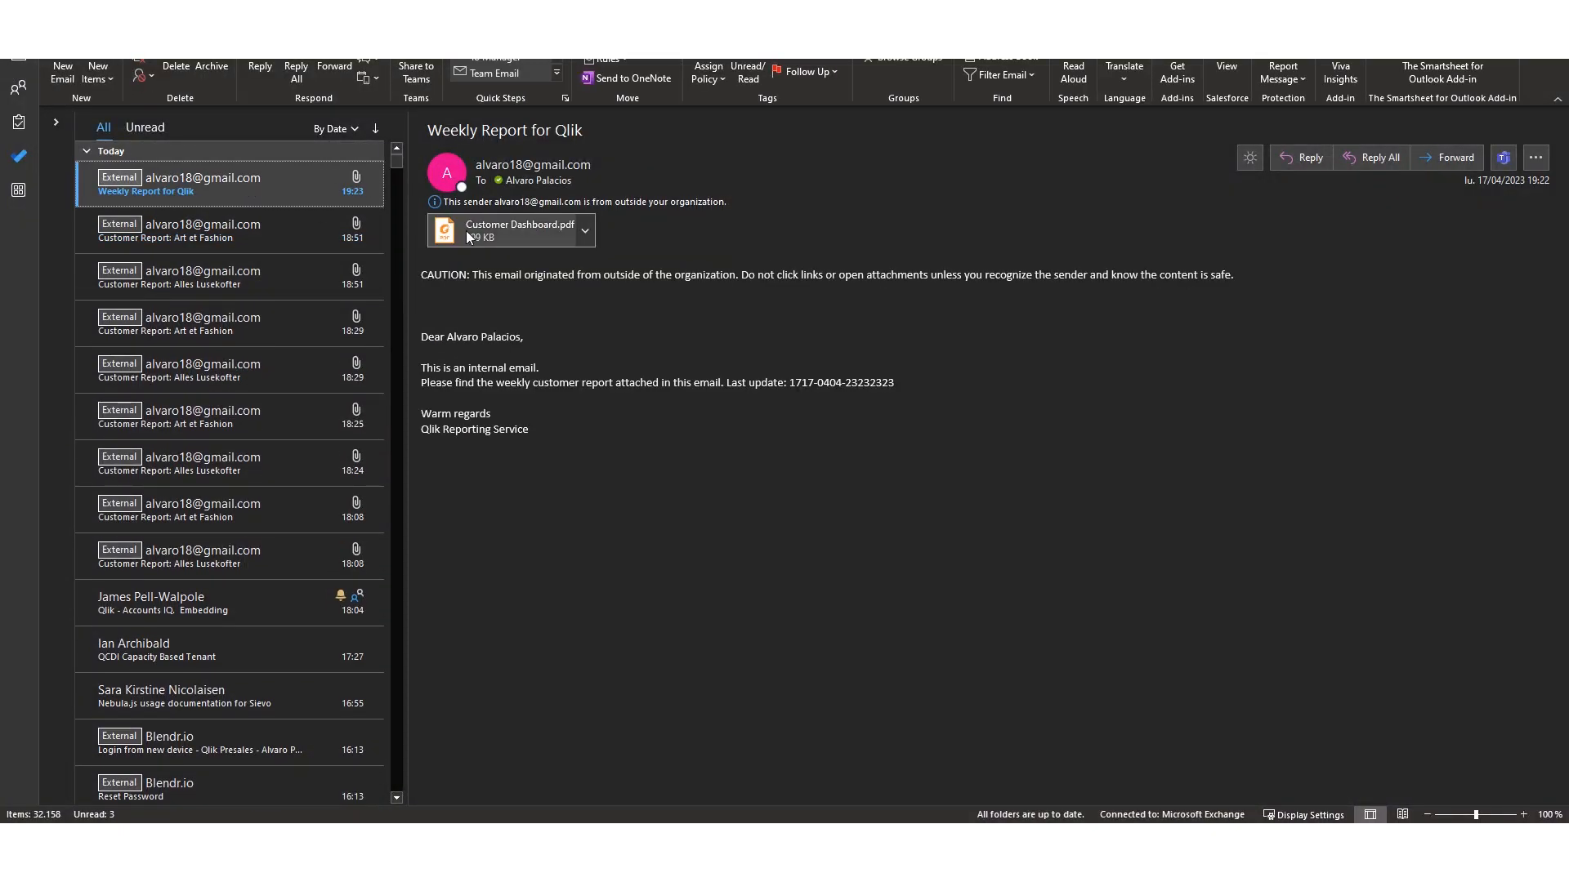
double_click(520, 232)
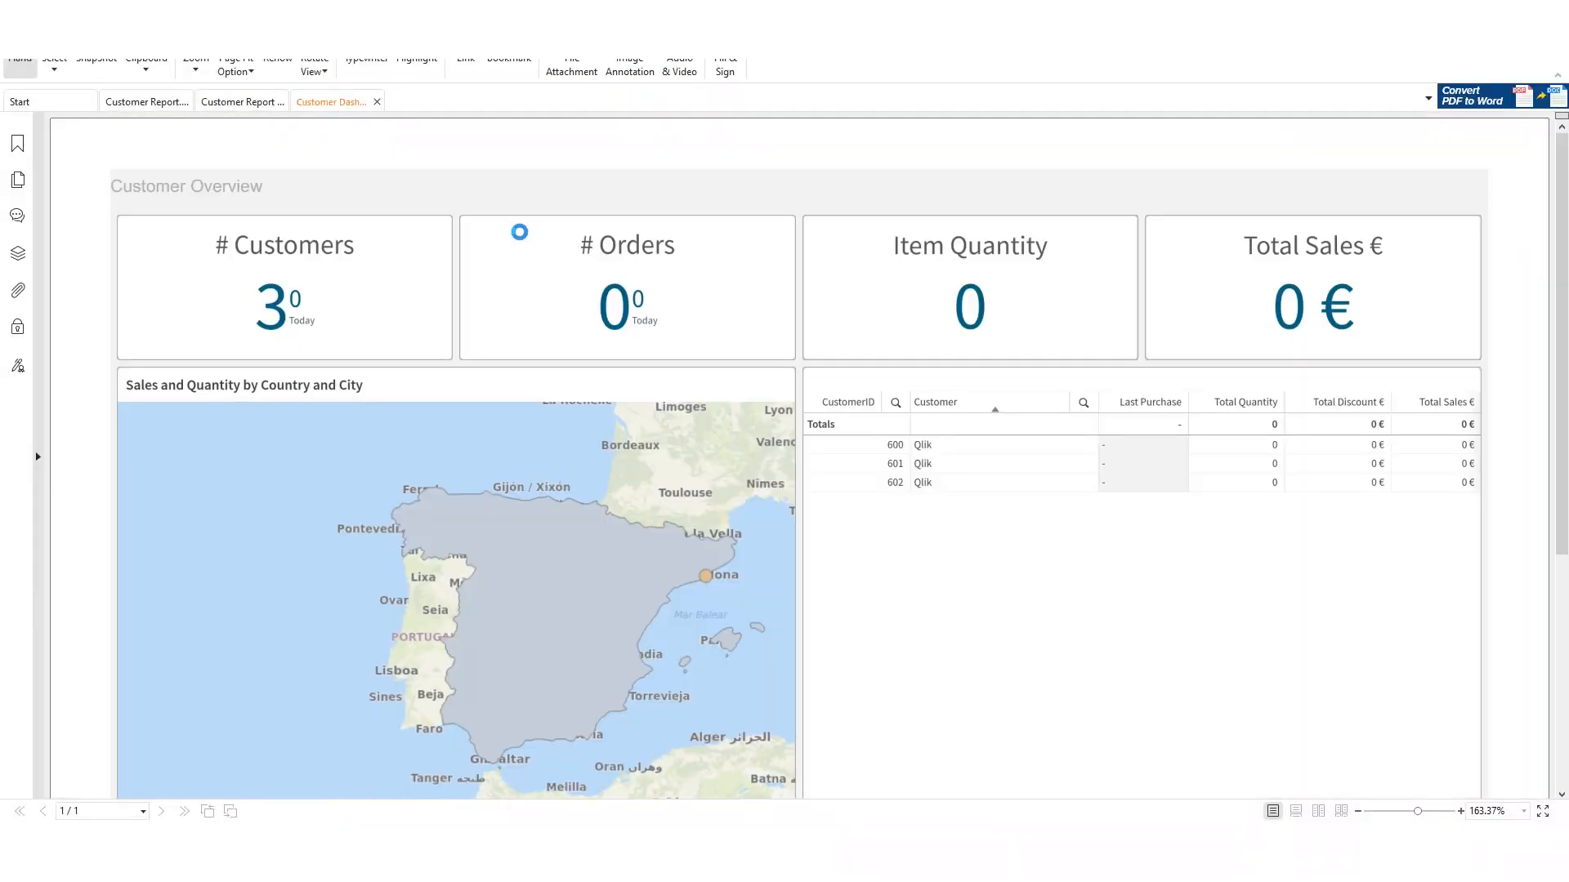
scroll(655, 387, down, 1)
ctrl+scroll(654, 395, down, 2)
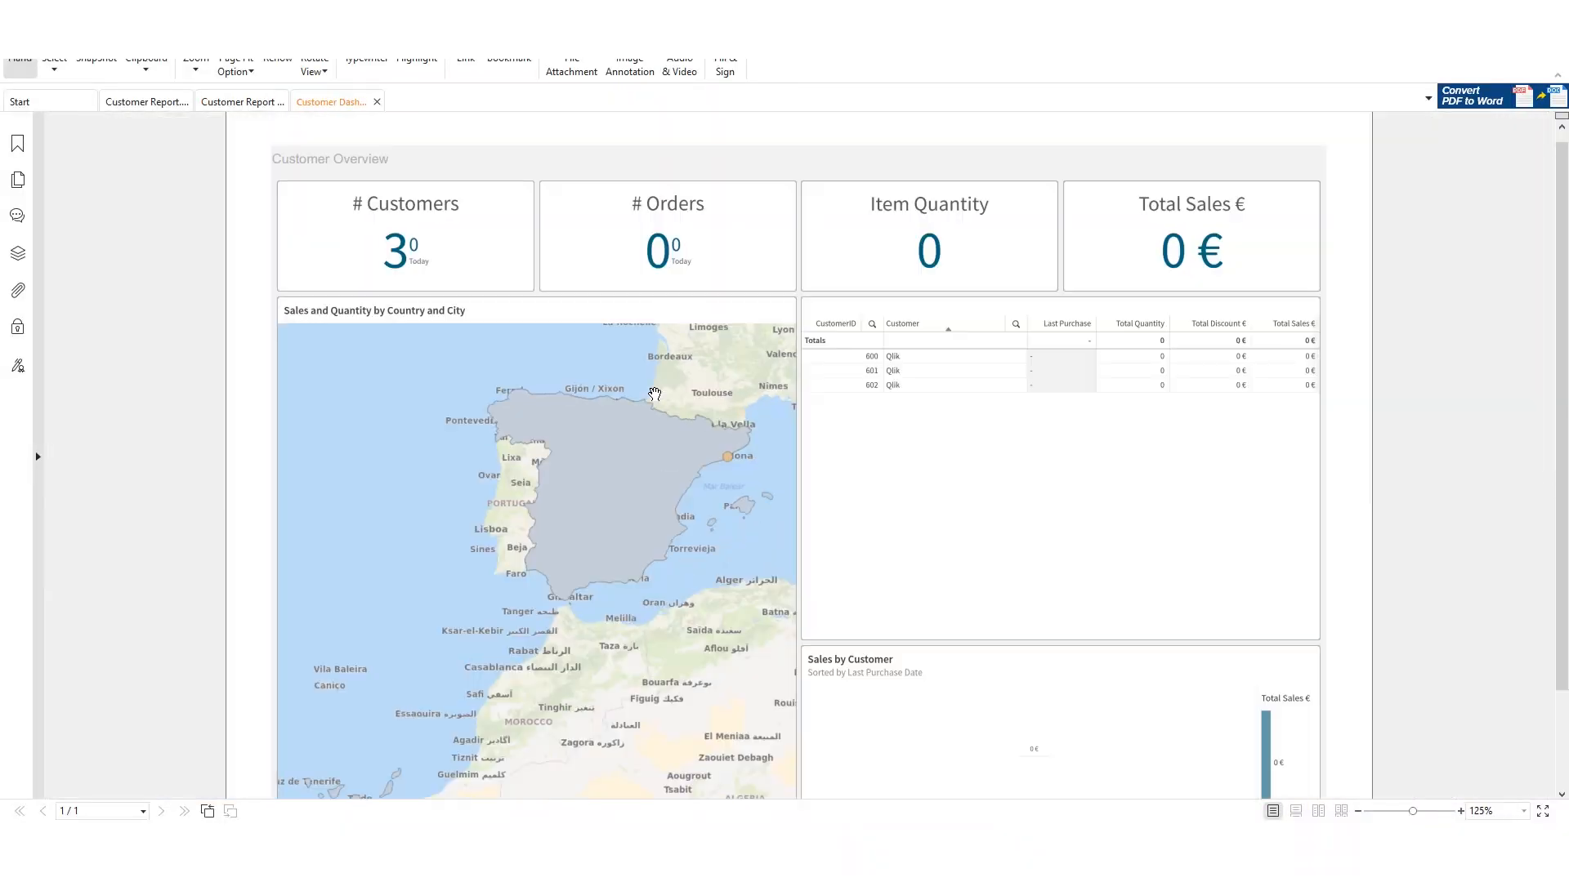
ctrl+scroll(654, 394, down, 1)
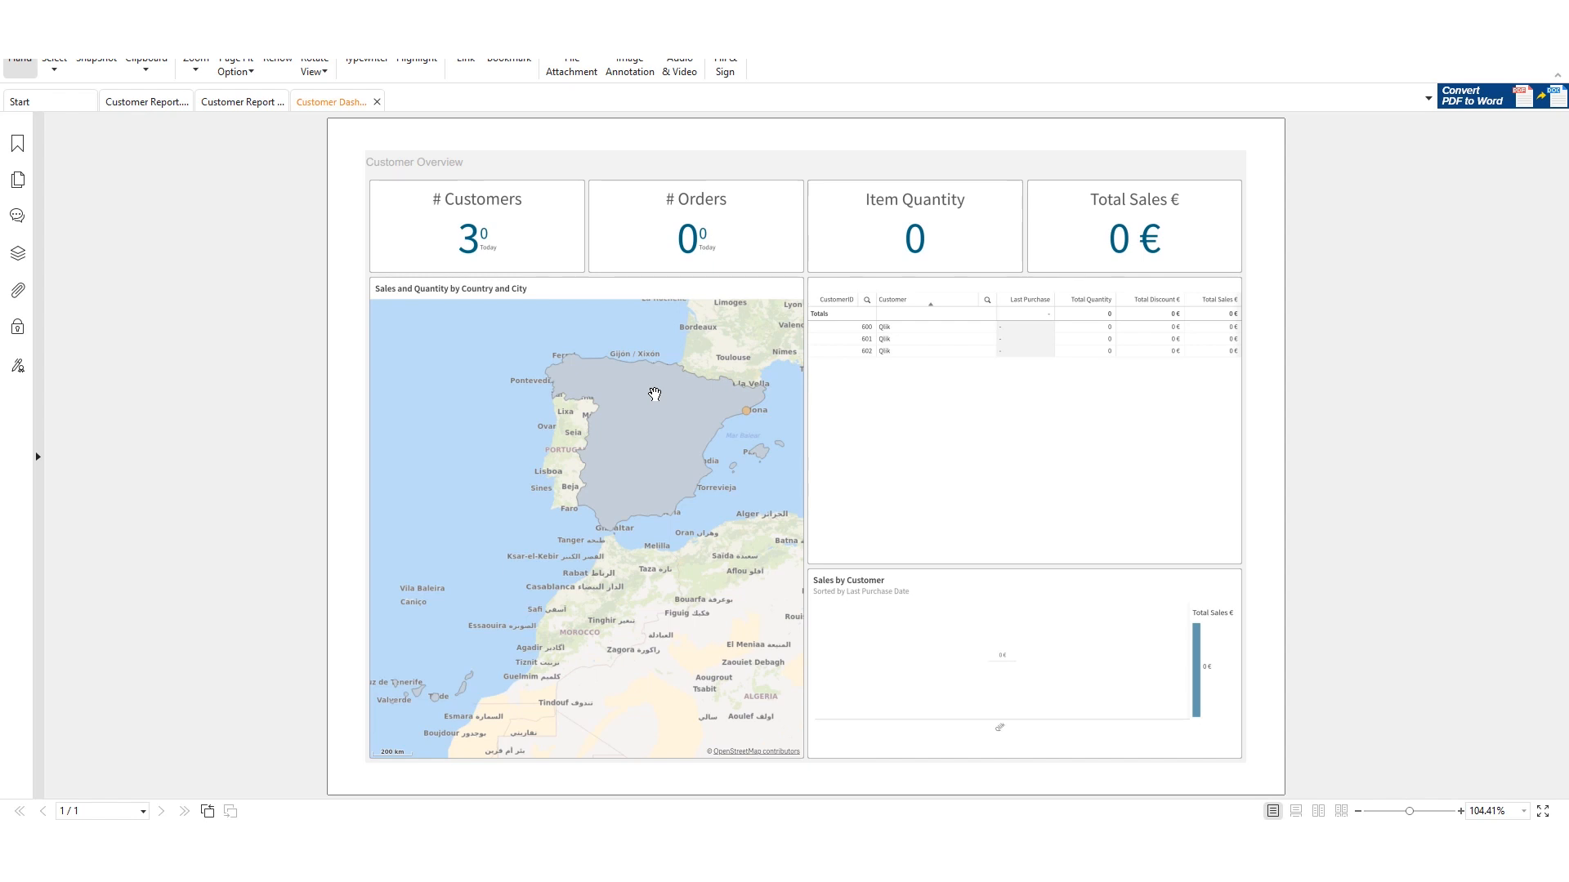
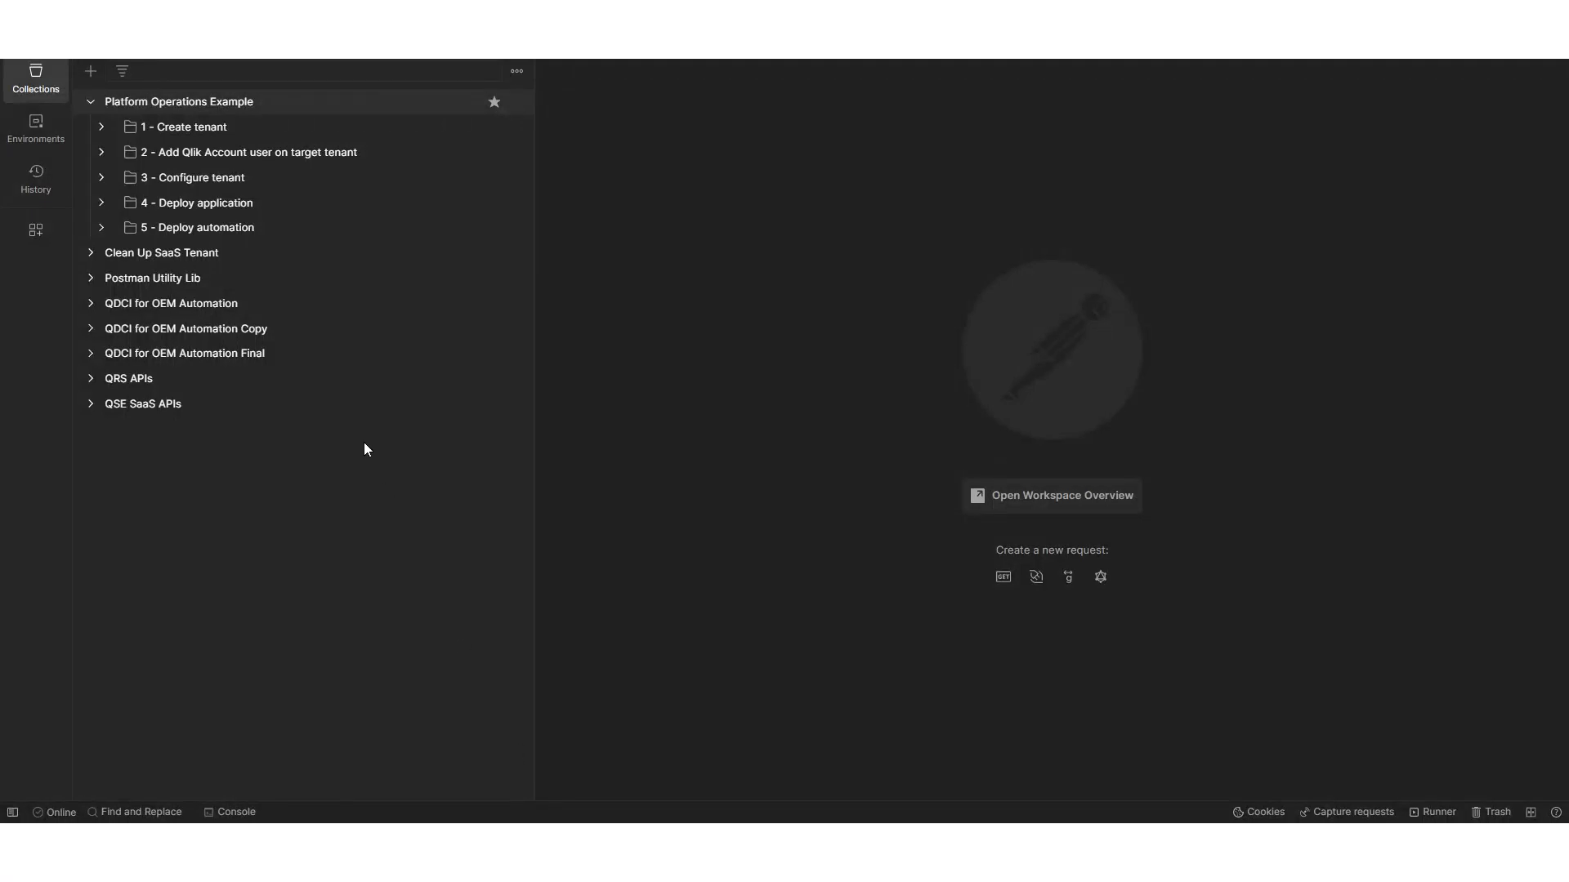
- In Postman, examine the Platform Operations Example collection's variables, including the shared space, source app, source automation and target tenant
click(214, 103)
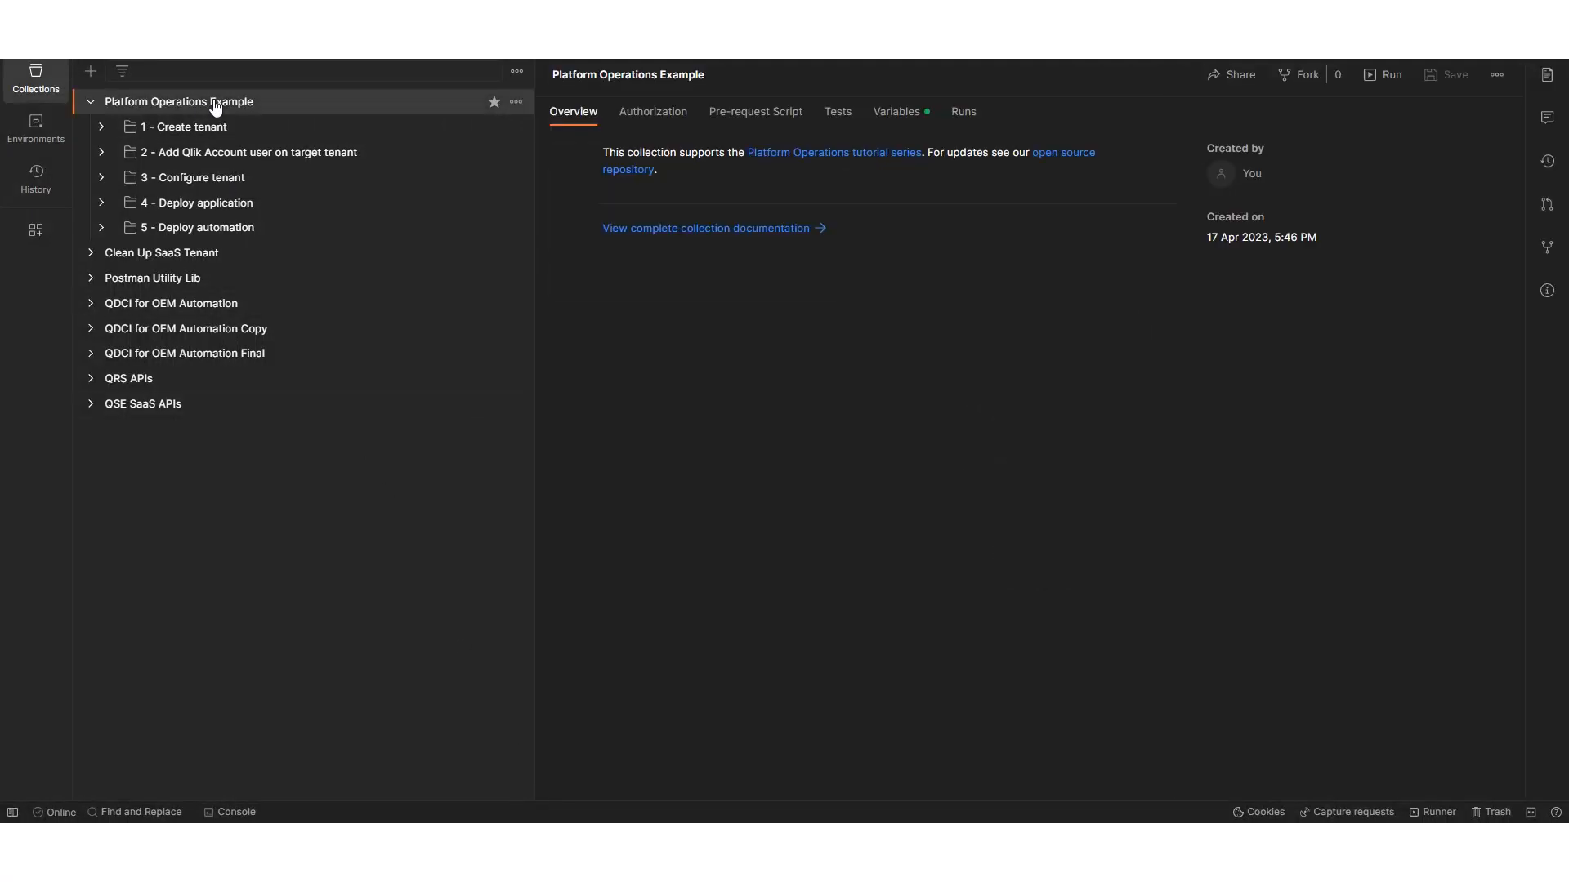
click(897, 118)
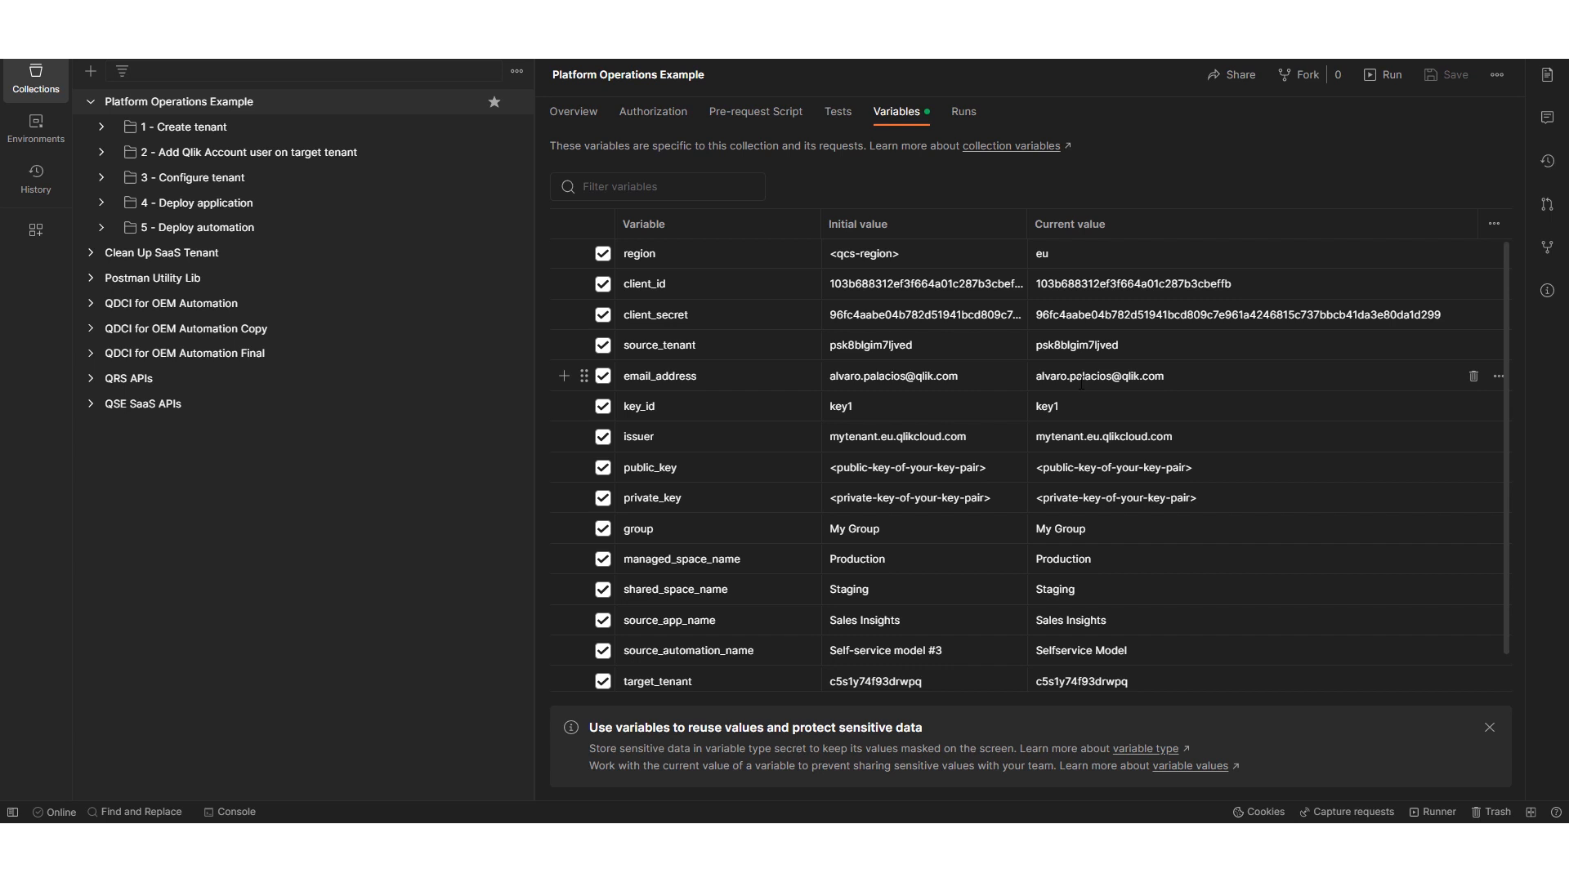
double_click(1055, 589)
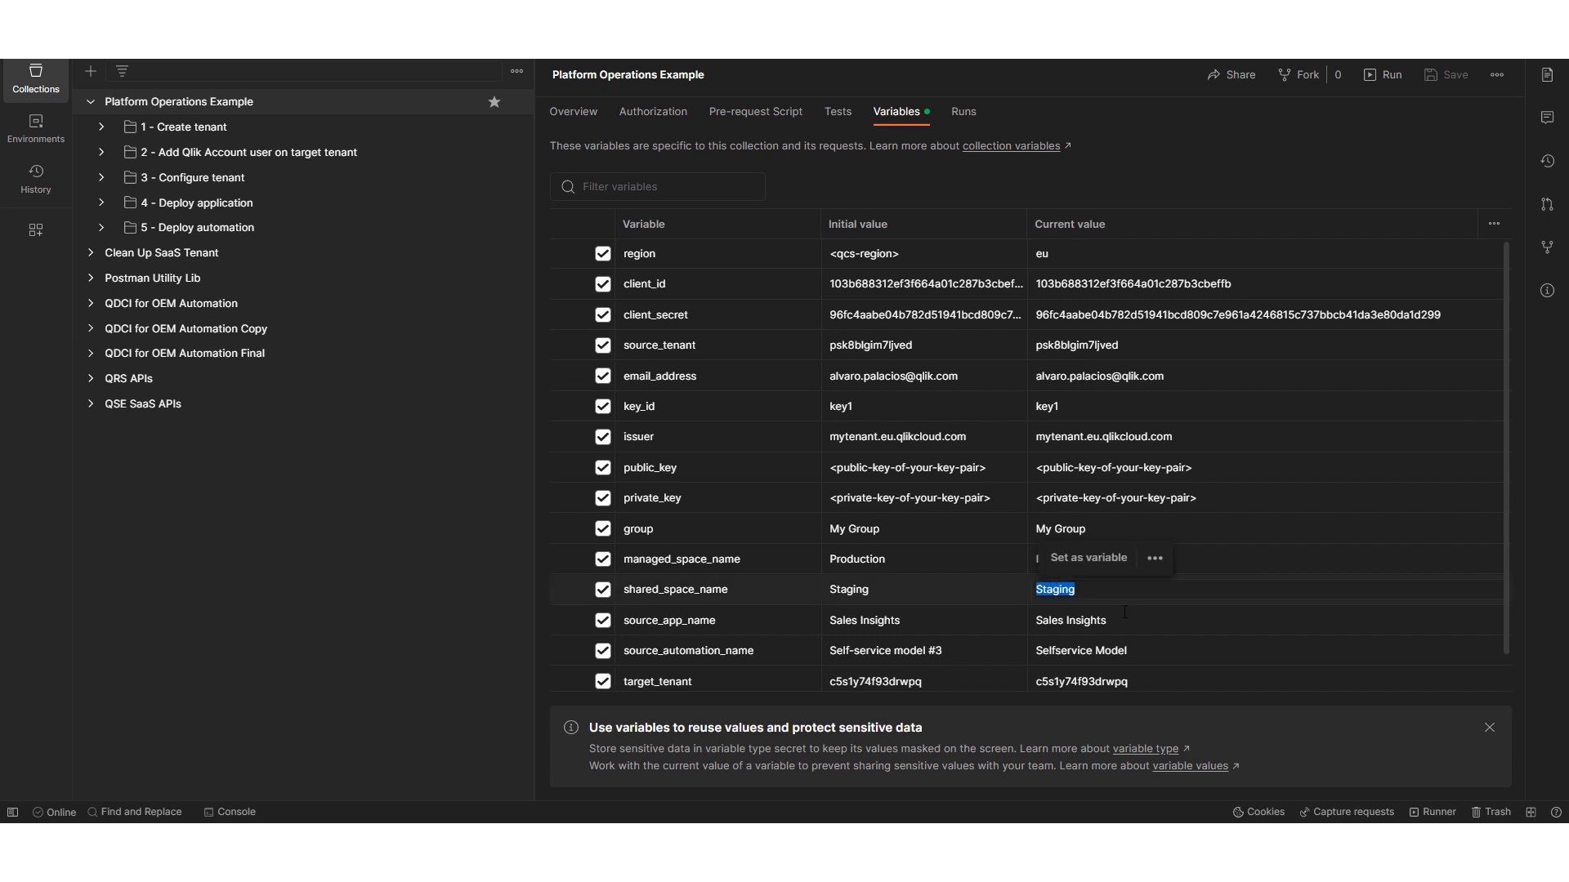
double_click(1085, 621)
drag(1154, 645, 1001, 653)
triple_click(1091, 651)
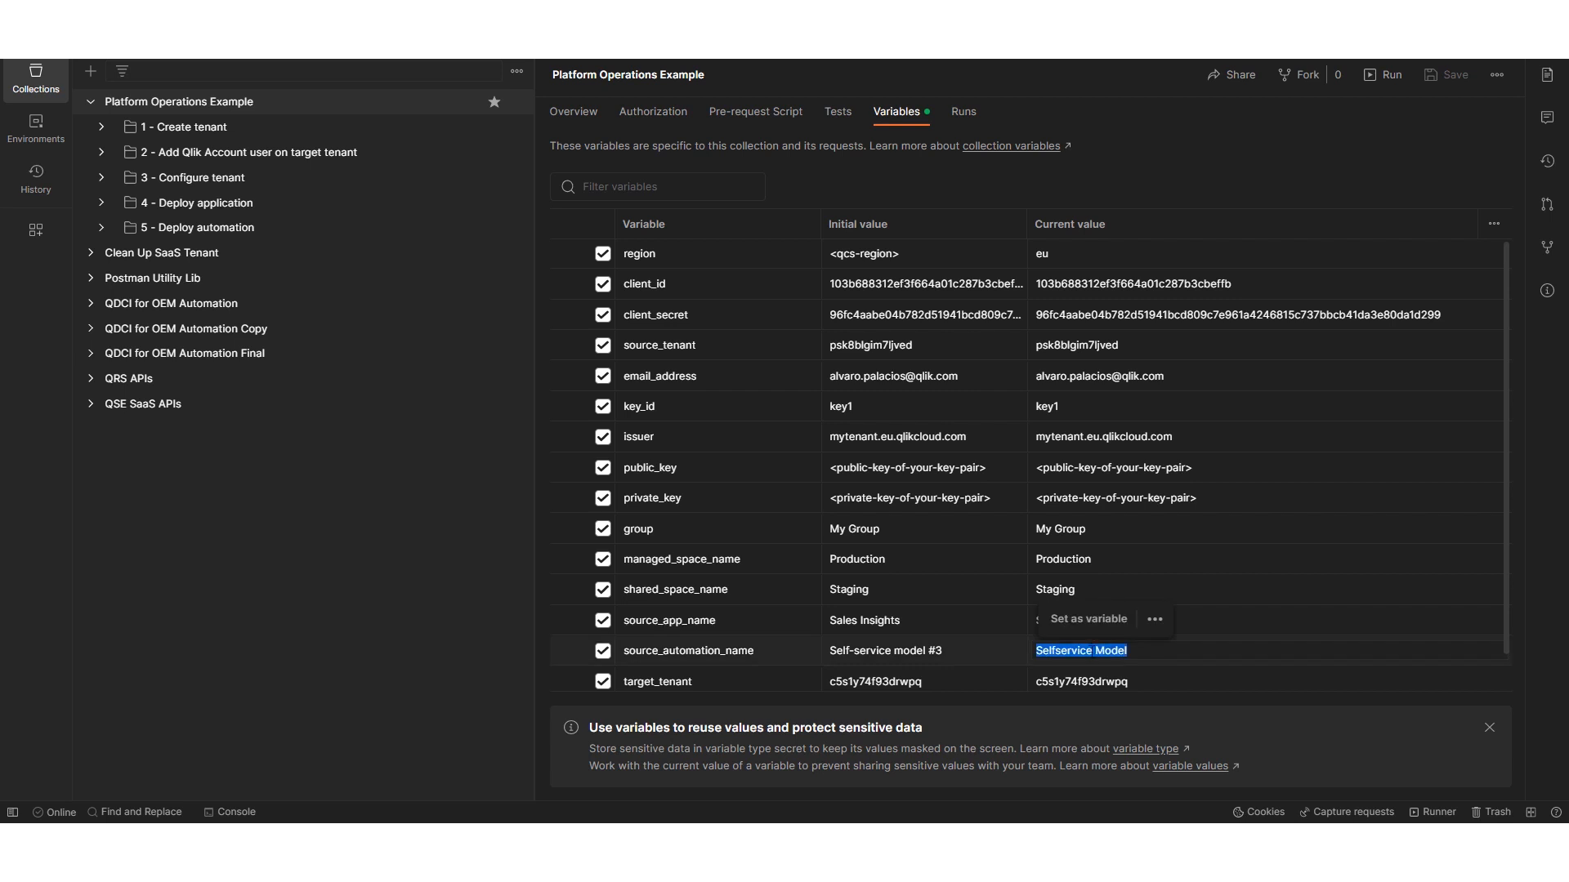
click(1116, 680)
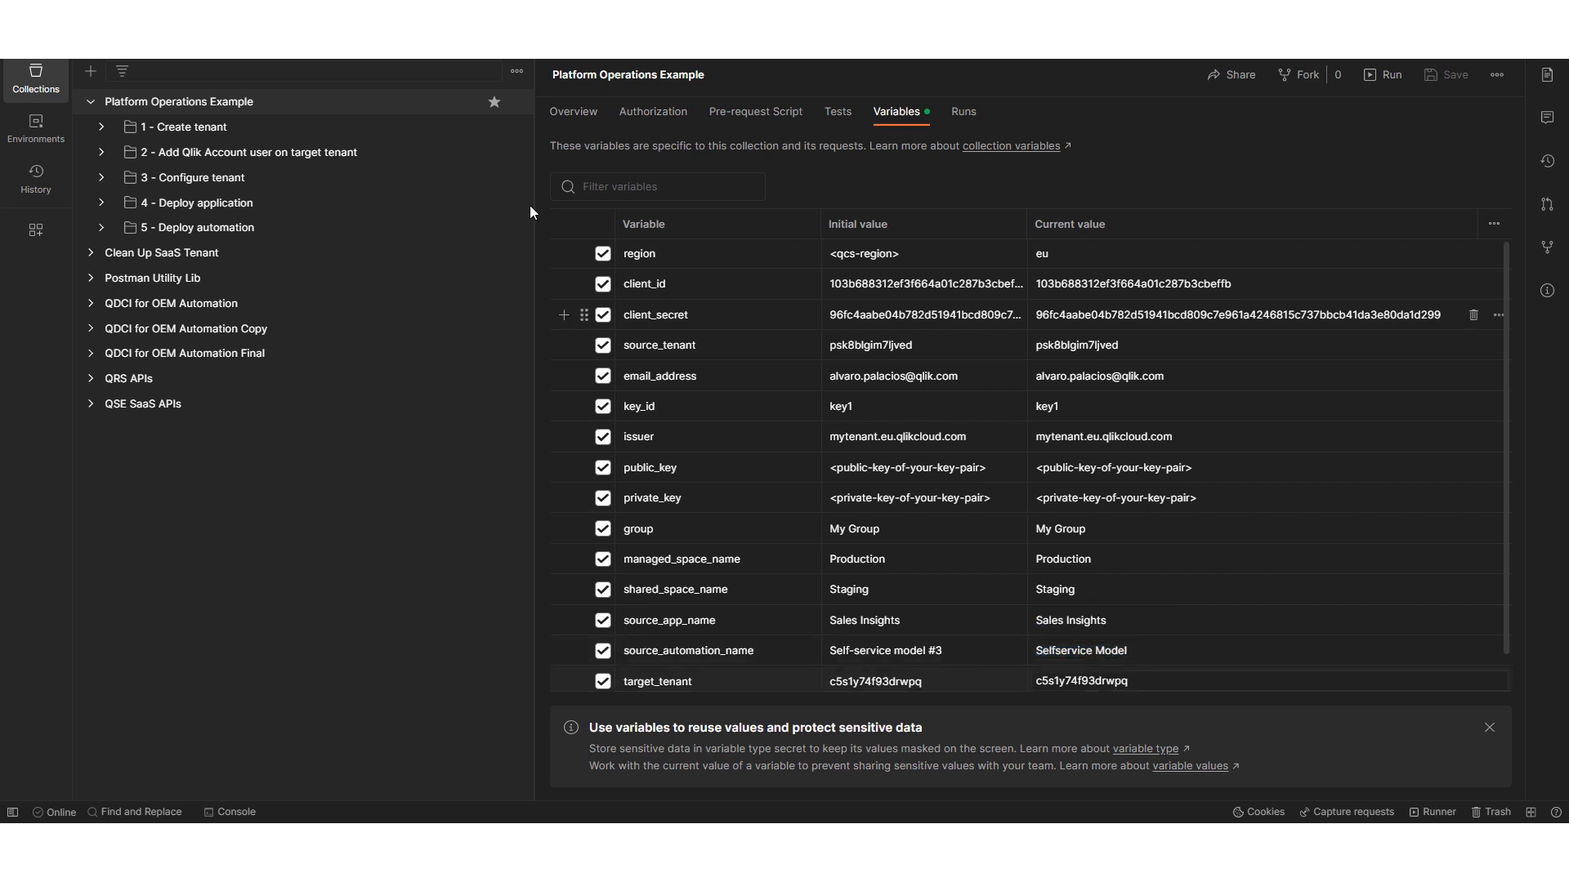
- Send request 3.1 to get an access token for the target tenant, and request 3.10 to create the shared space
click(102, 127)
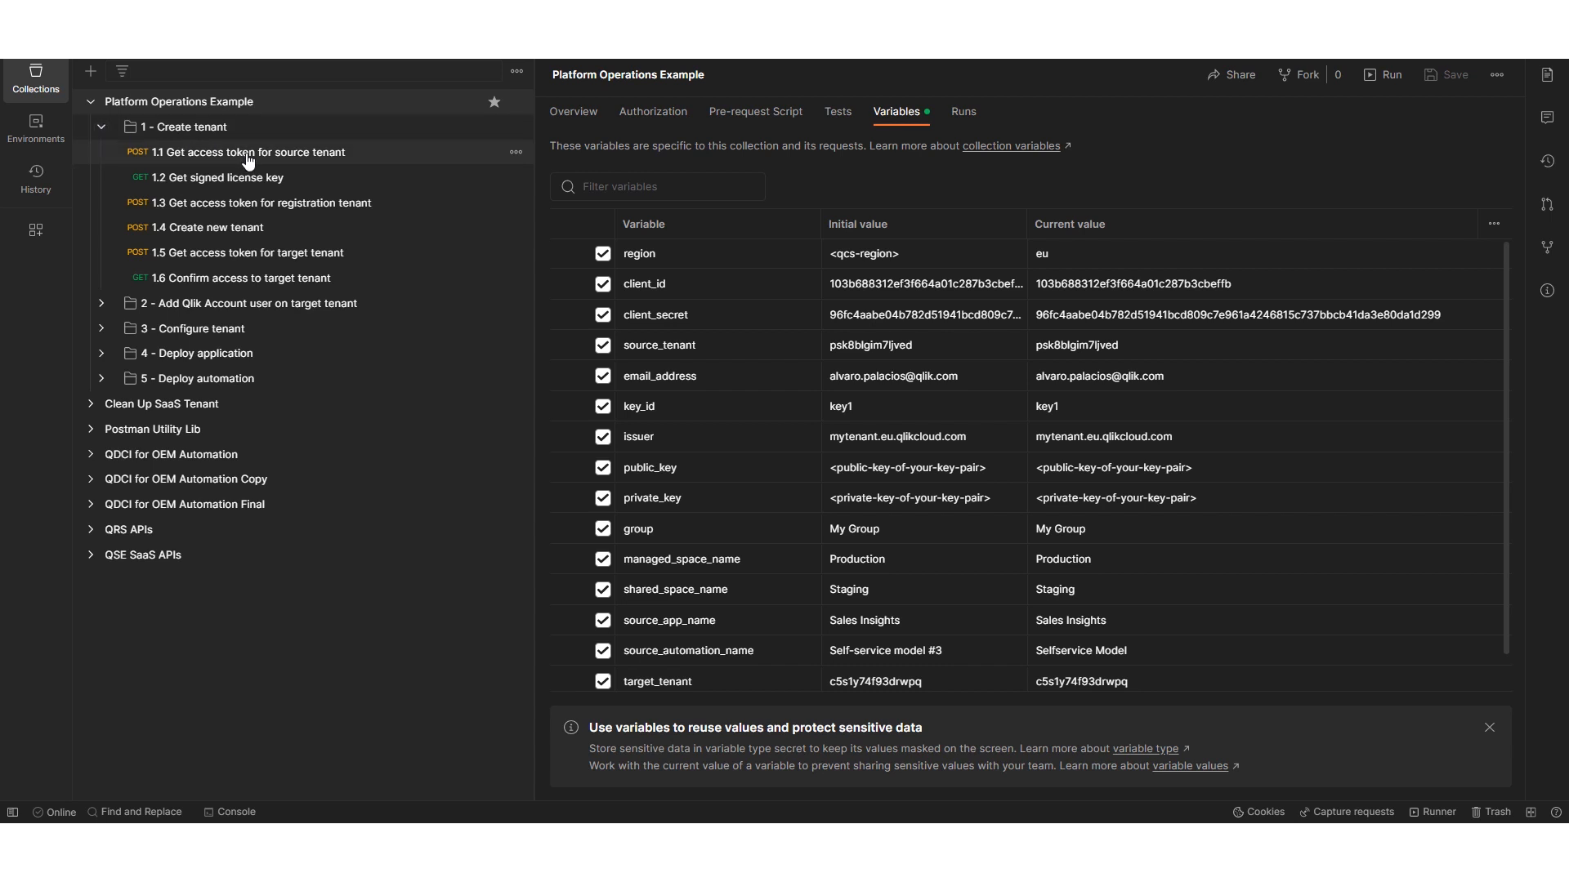
click(102, 127)
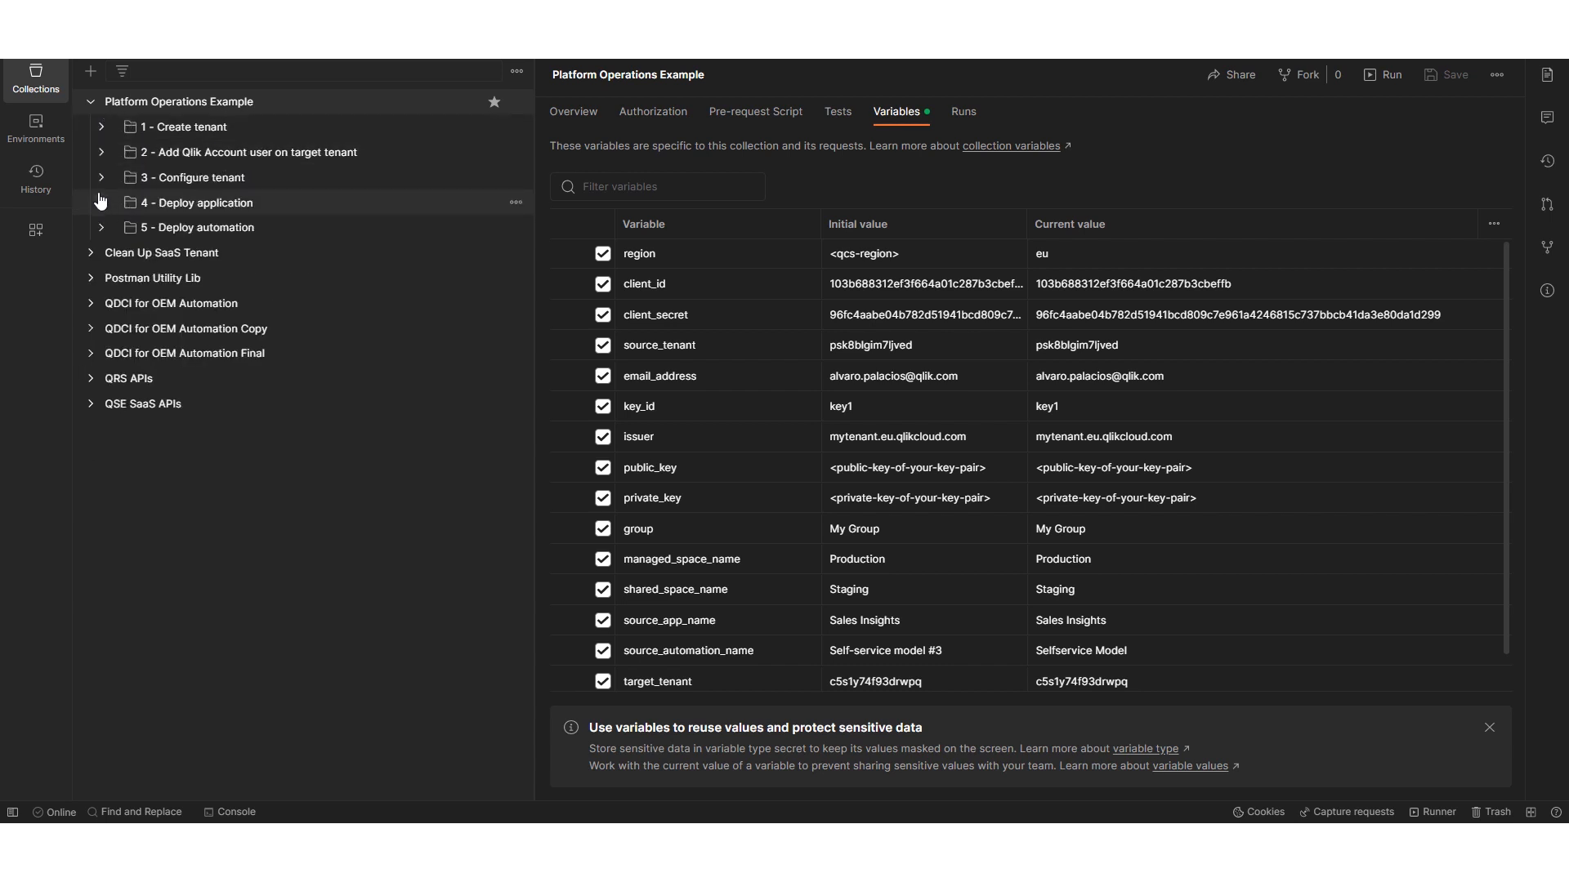
click(101, 177)
click(130, 202)
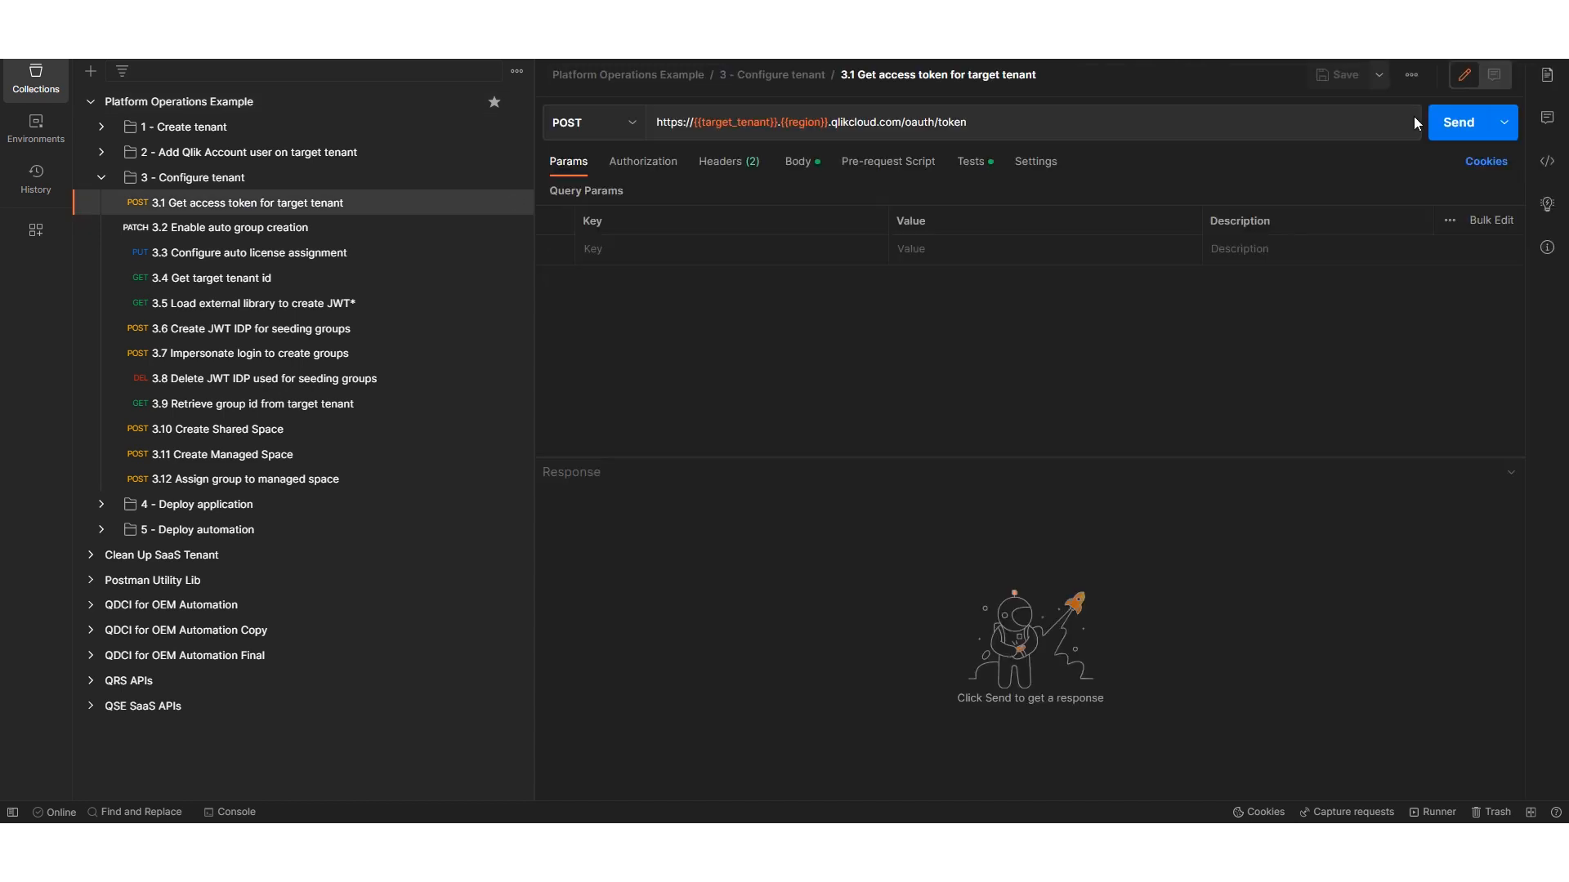
click(1442, 128)
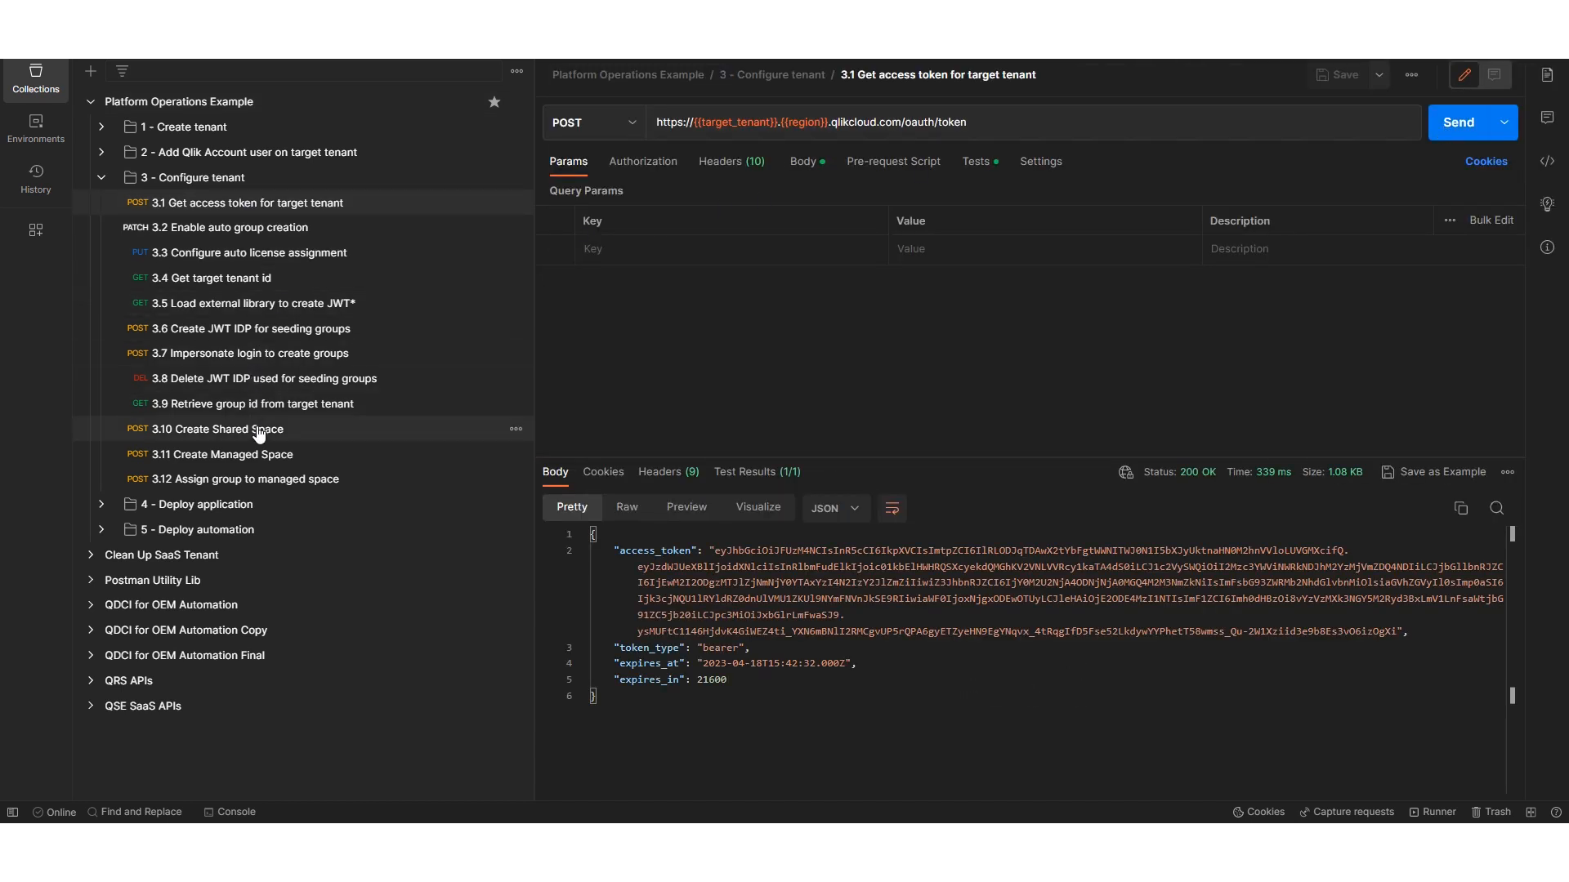
click(258, 431)
click(1450, 126)
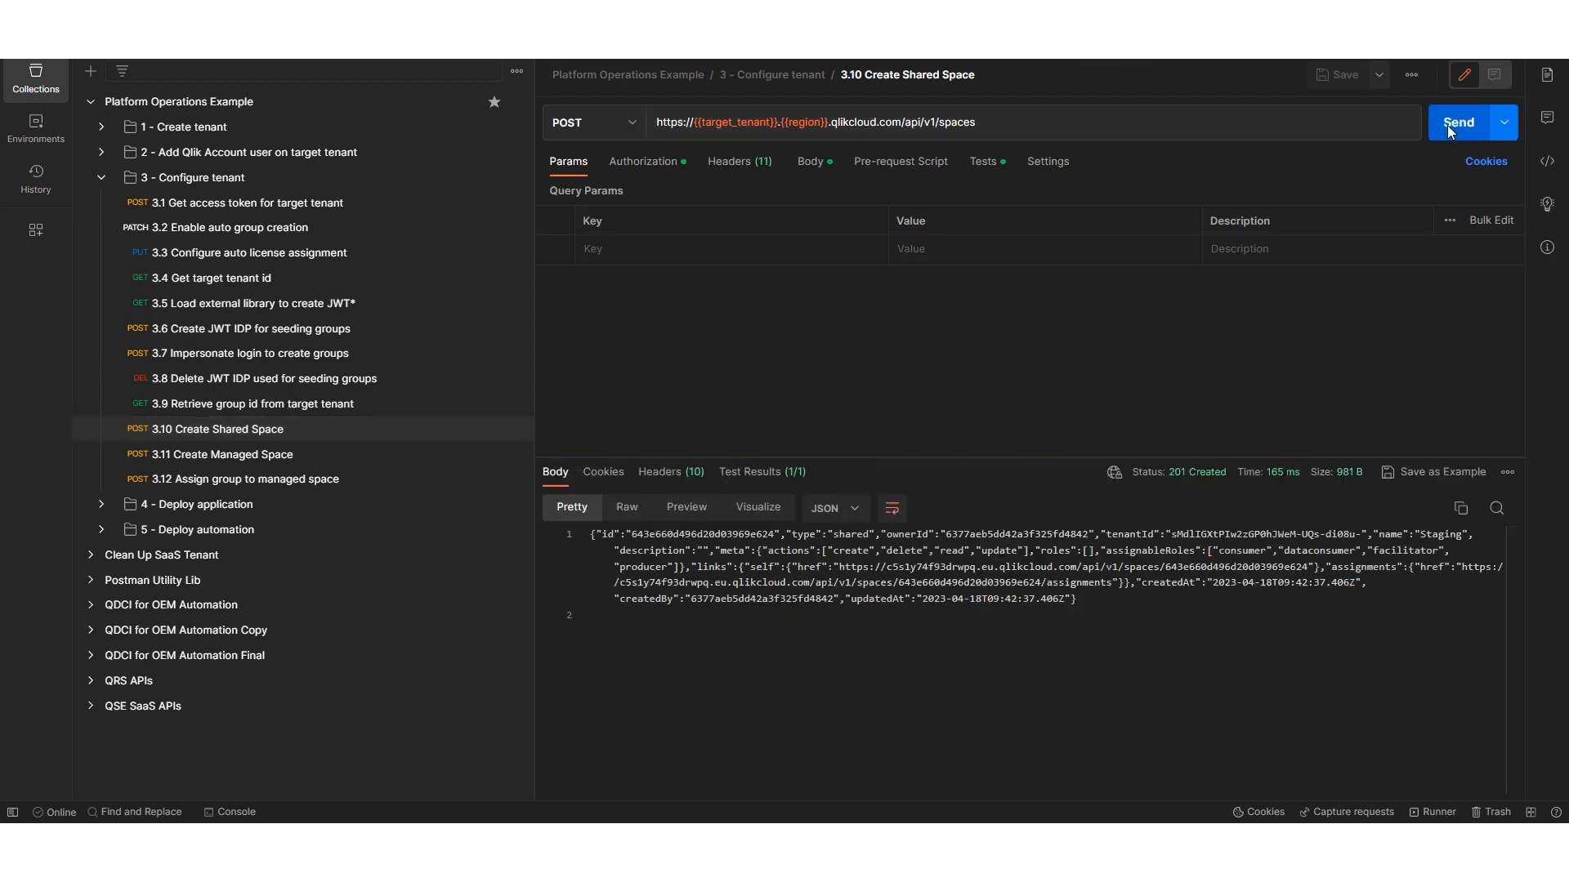
- Switch to Qlik Cloud and check the refreshed catalog for the Staging shared space, including its members
mouse_move(128, 821)
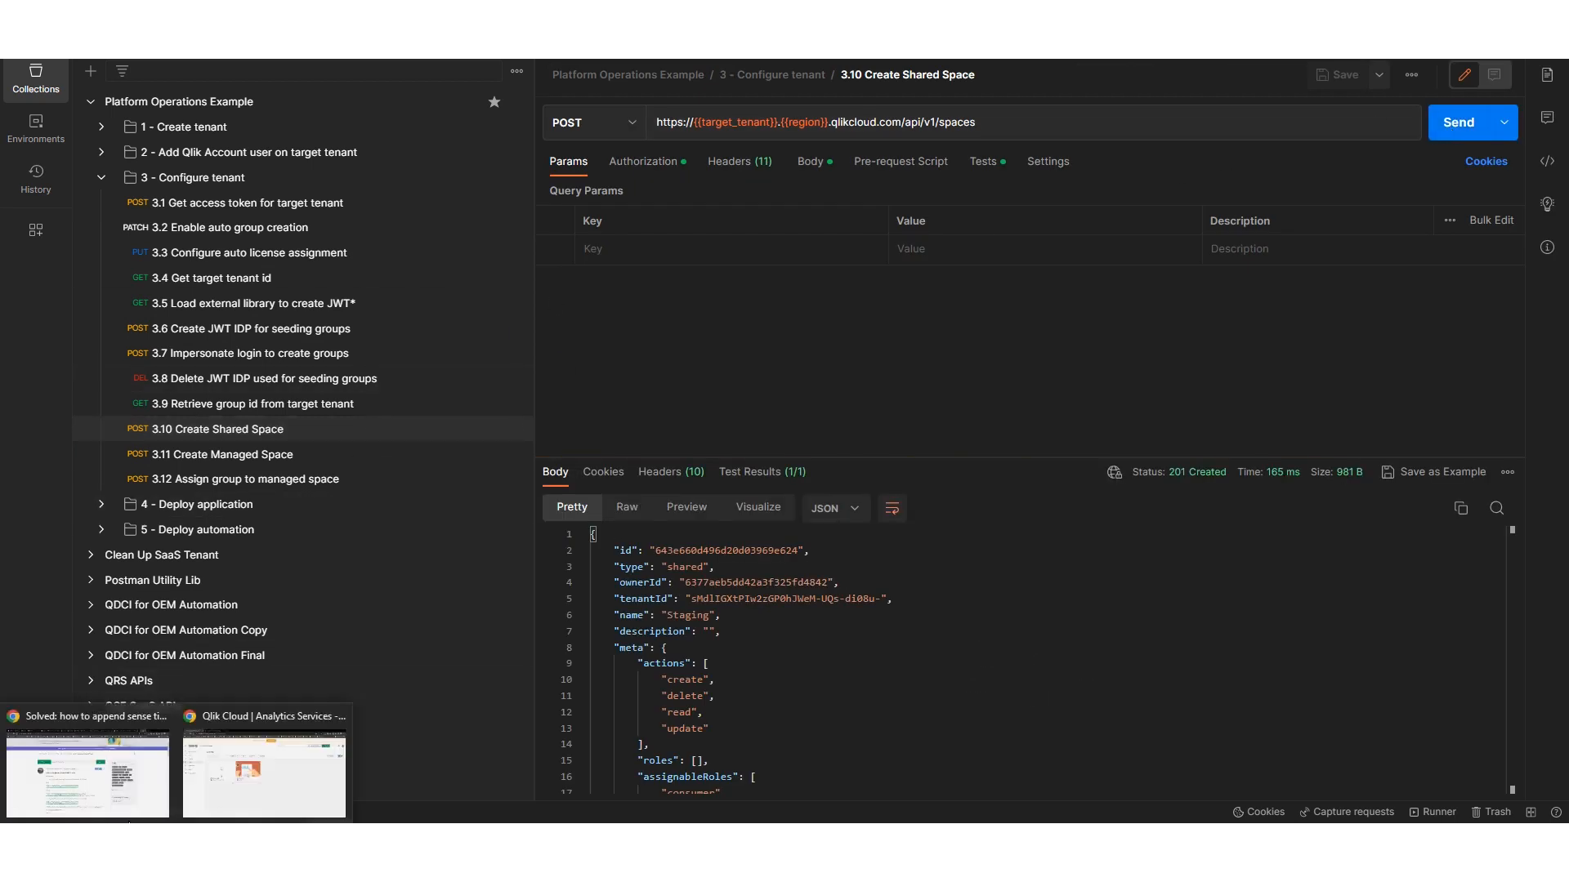
click(248, 786)
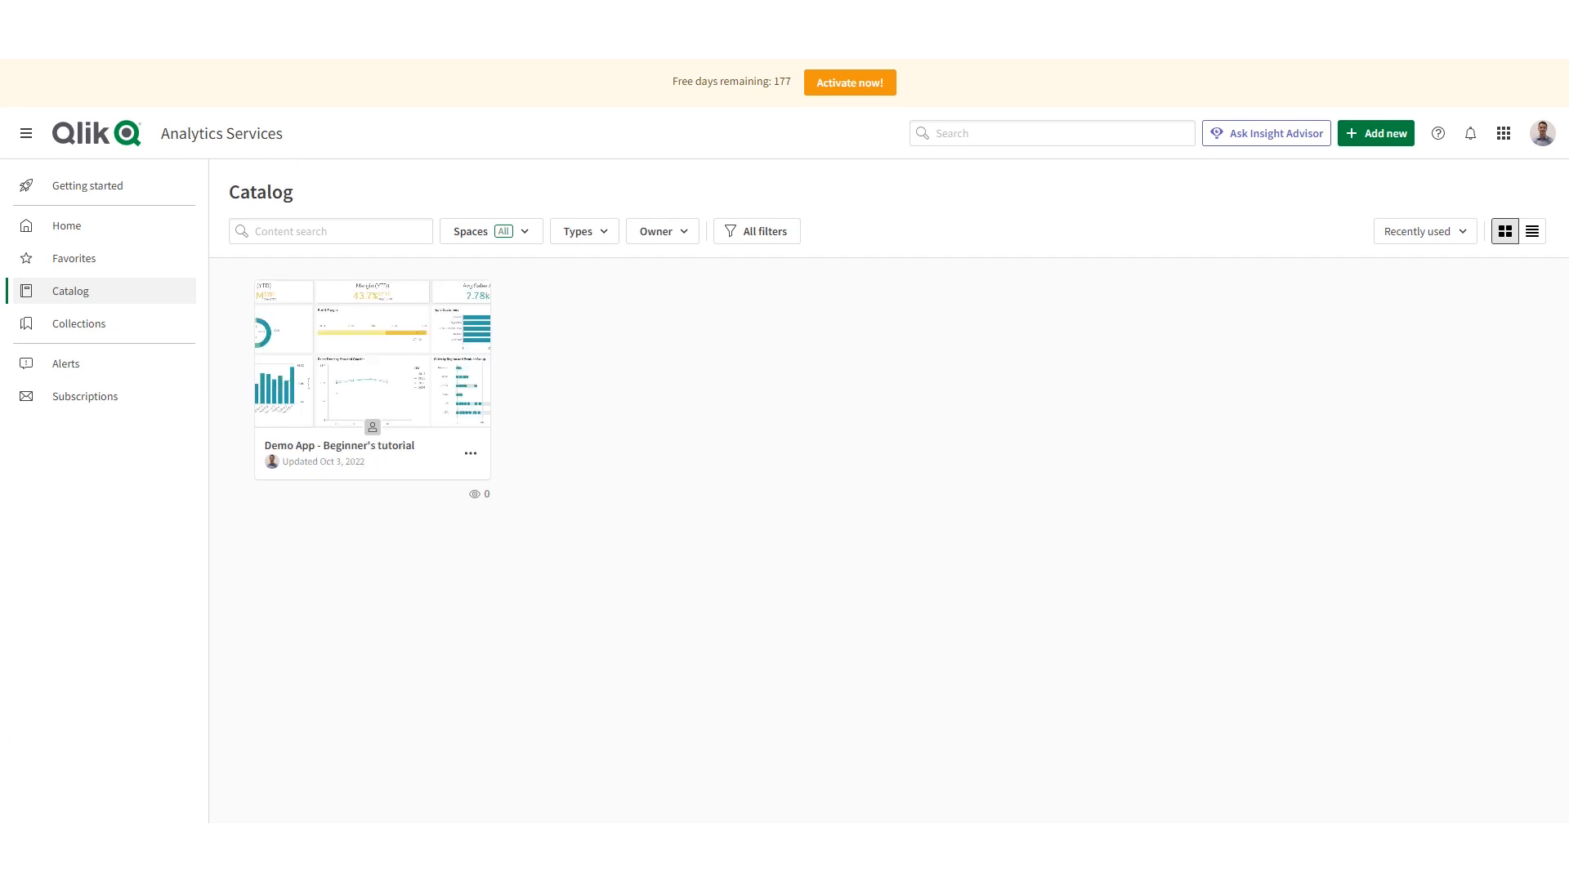
key(F5)
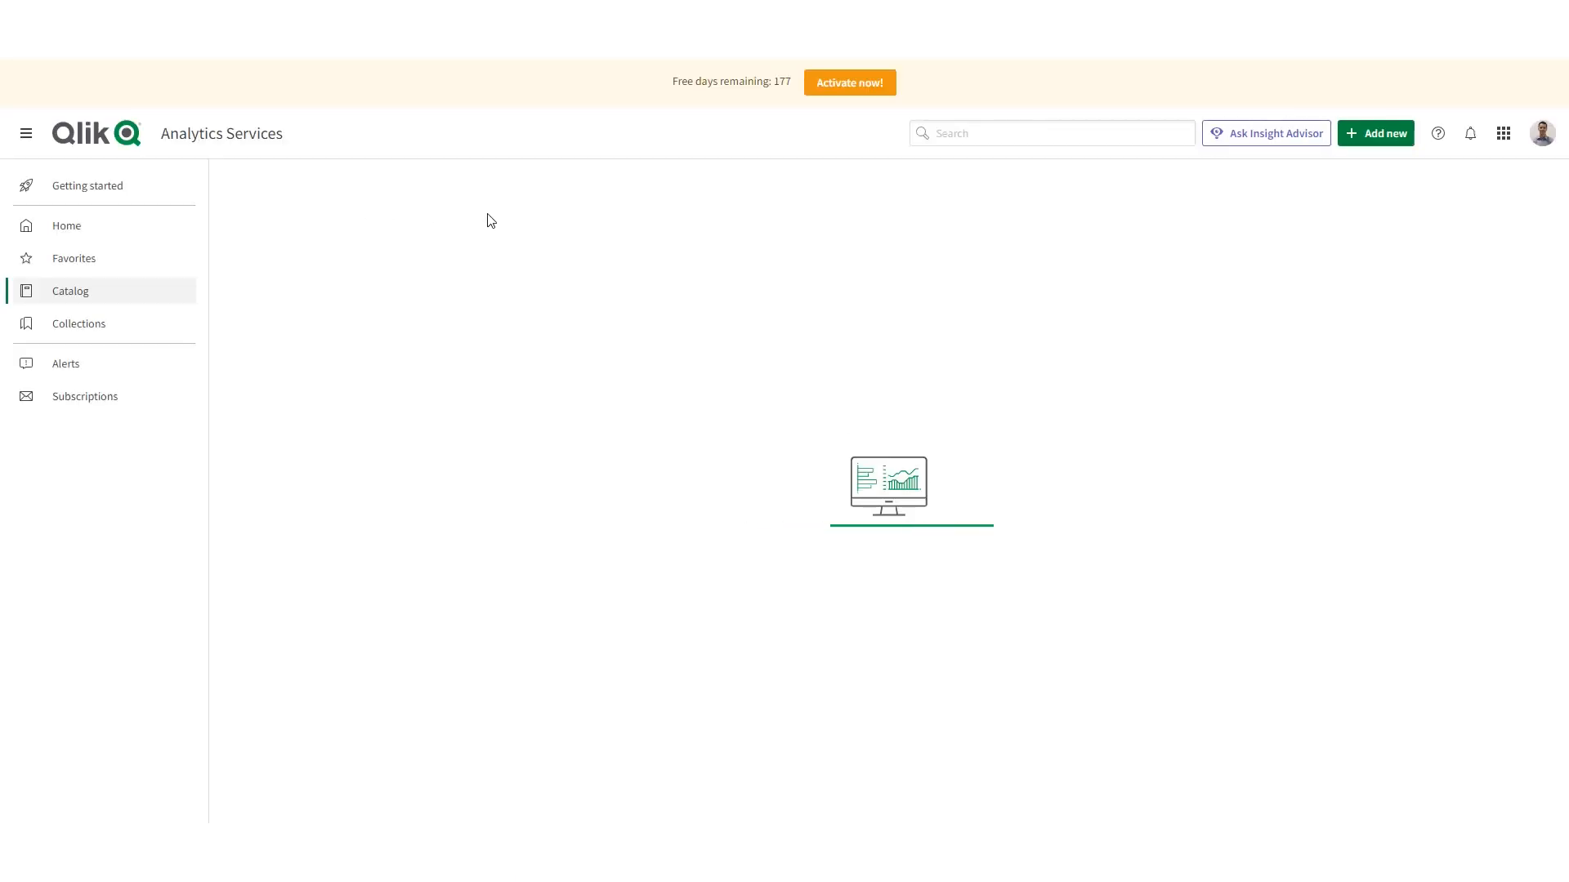
click(519, 239)
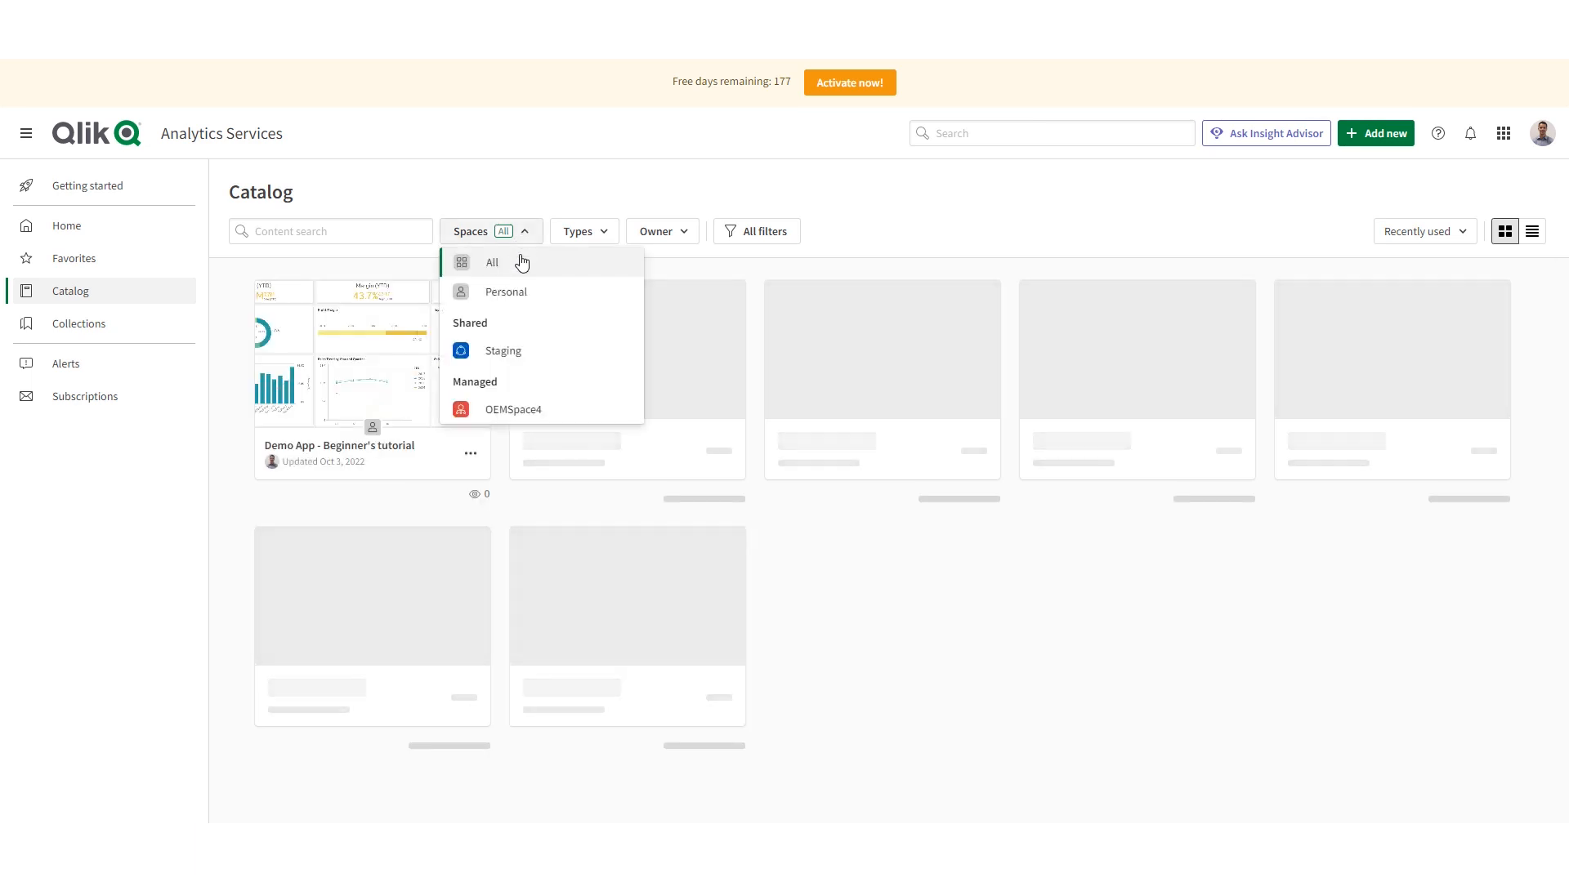
click(519, 353)
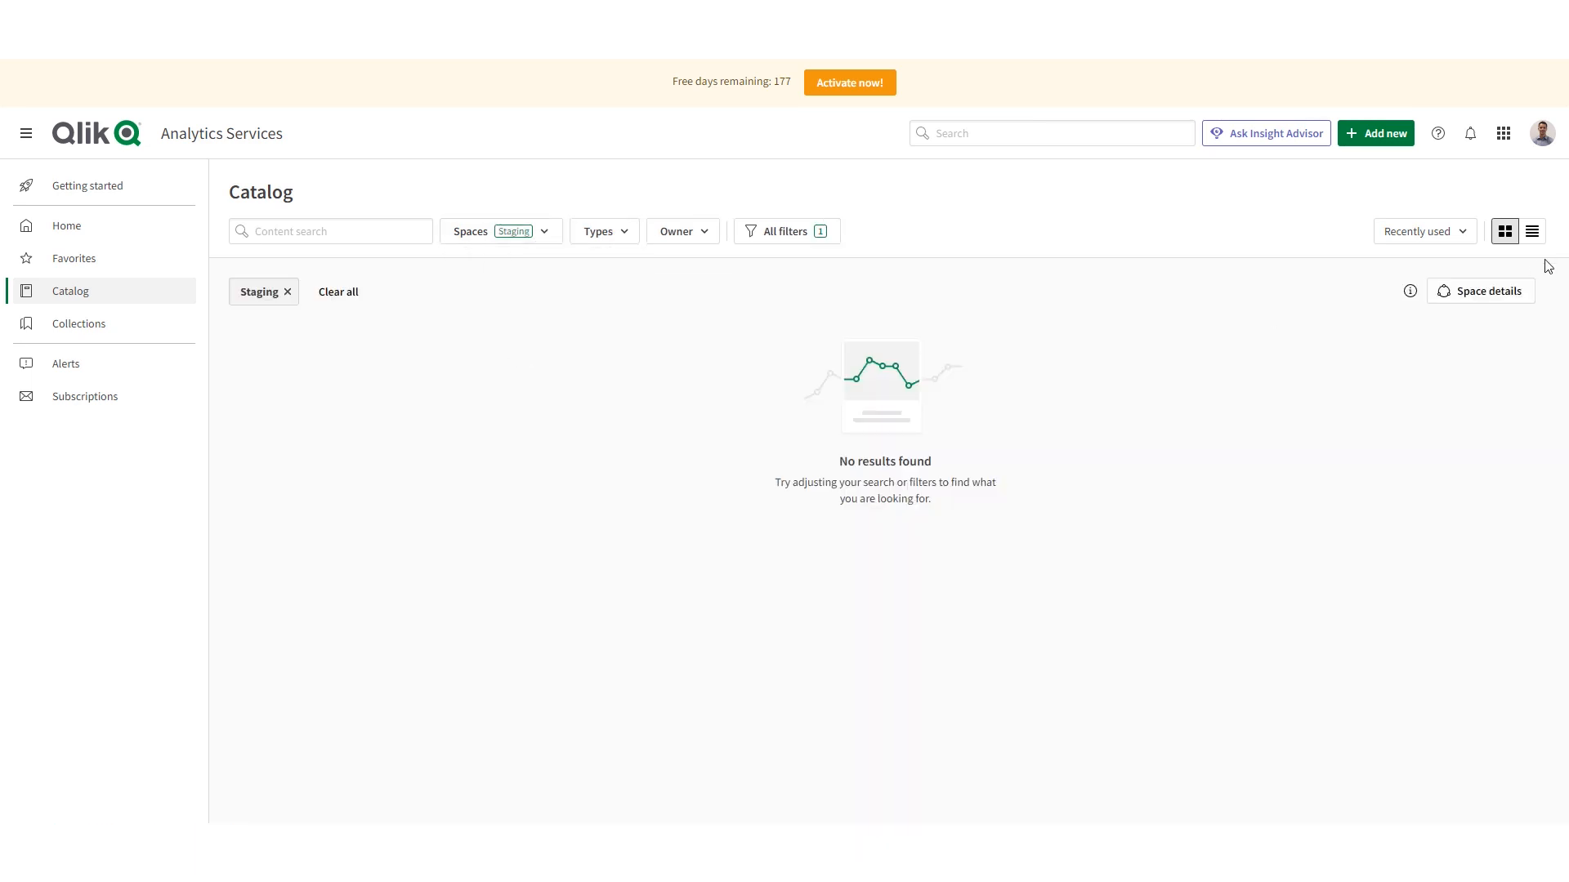
click(1500, 304)
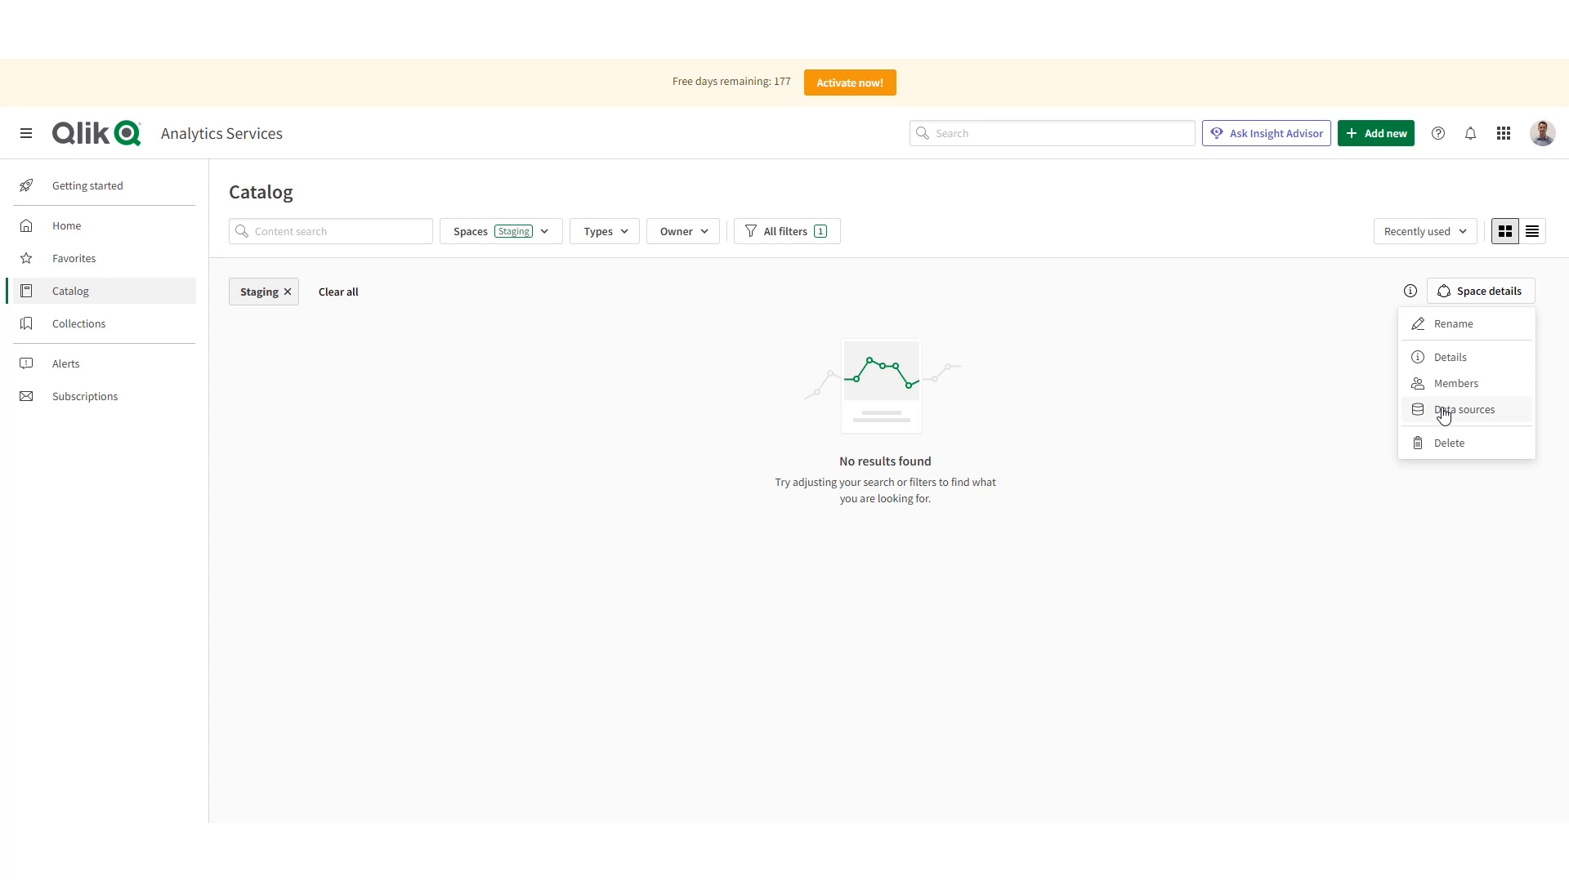
click(1443, 384)
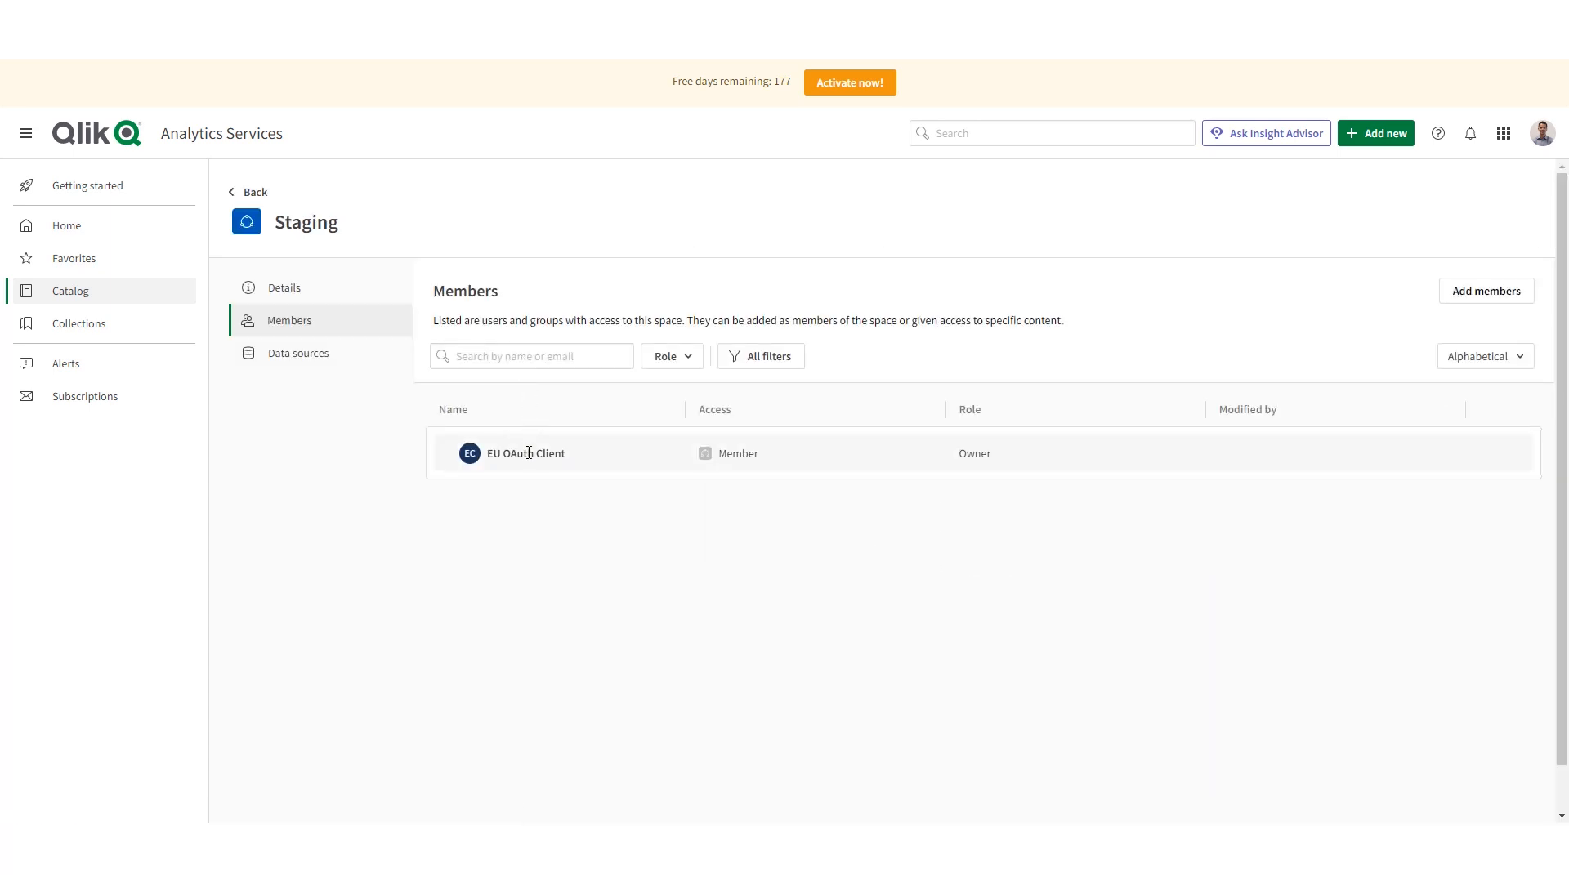
click(245, 193)
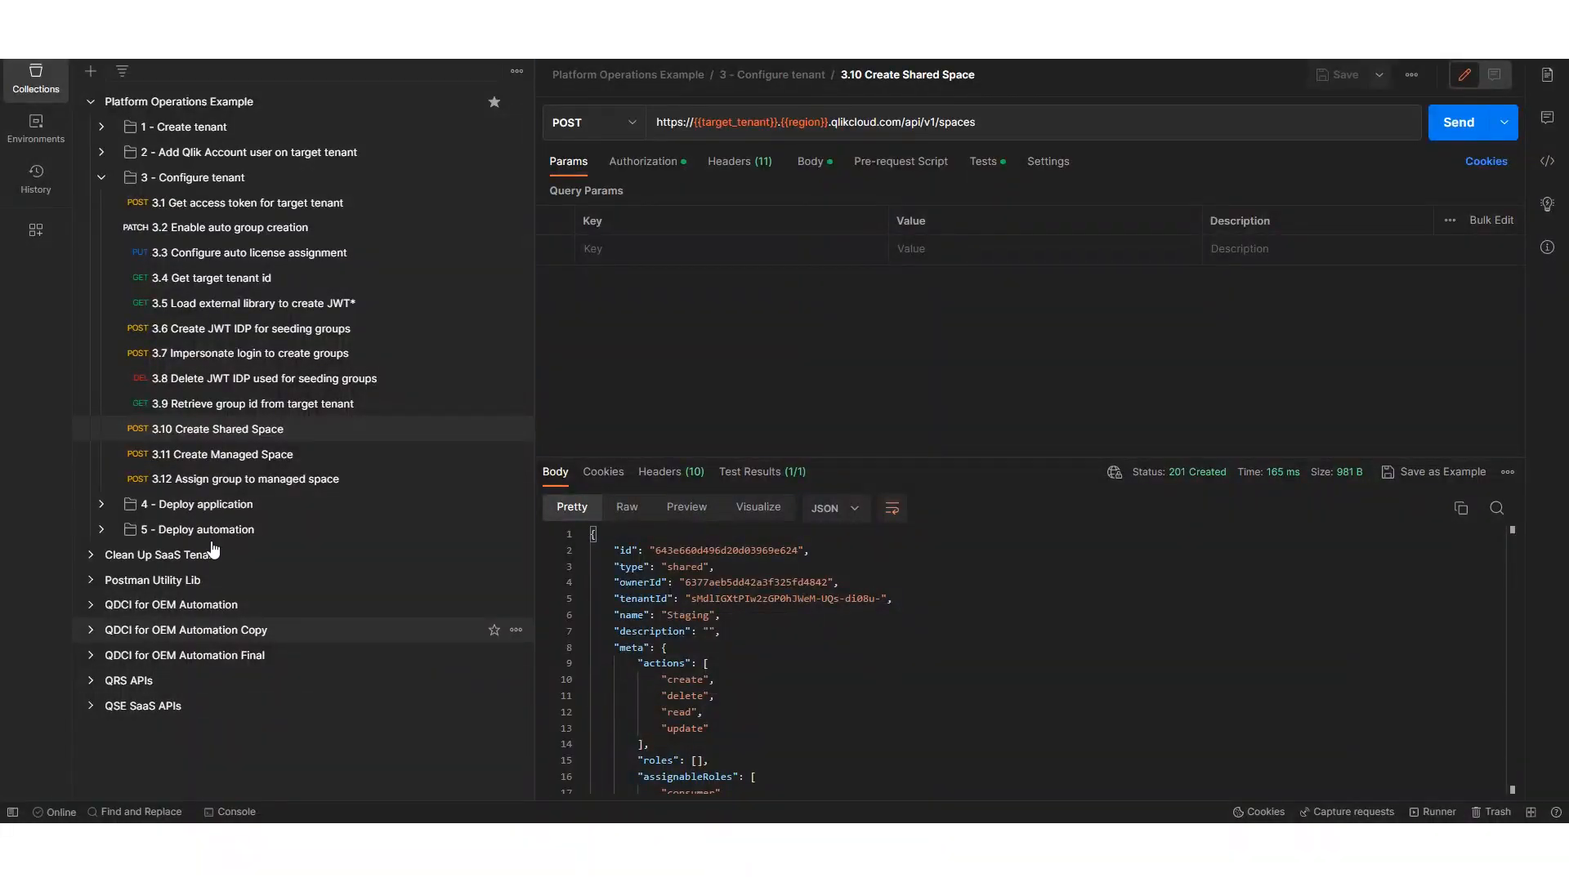
- Back in Postman, send Deploy application requests 4.1 for the source tenant's access token and 4.2 to find the source app id
click(102, 179)
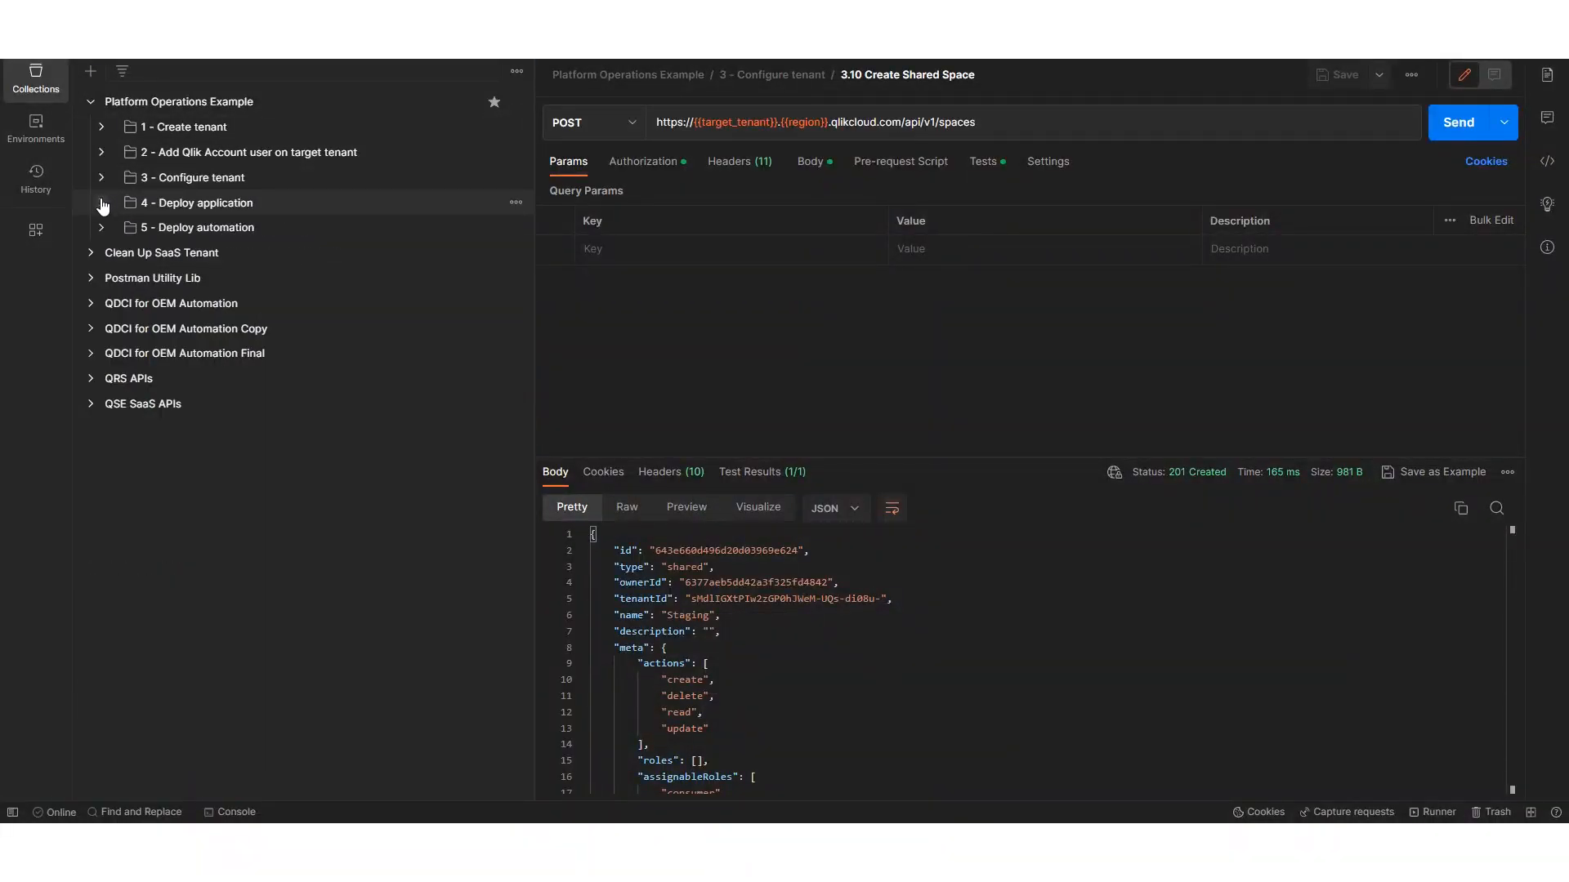
click(102, 204)
click(235, 237)
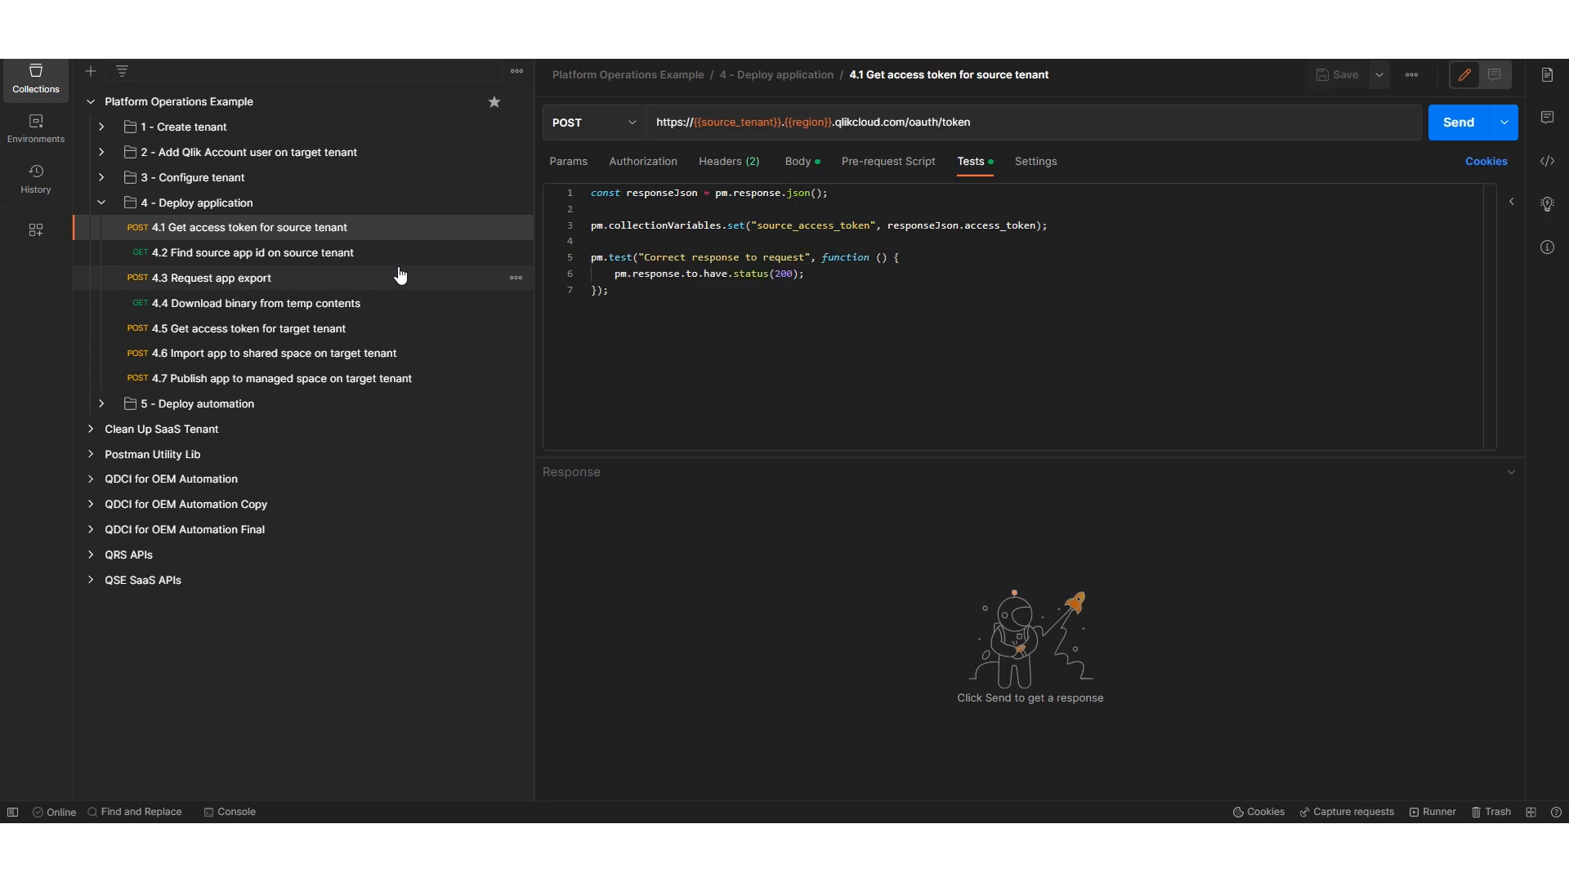
click(1463, 137)
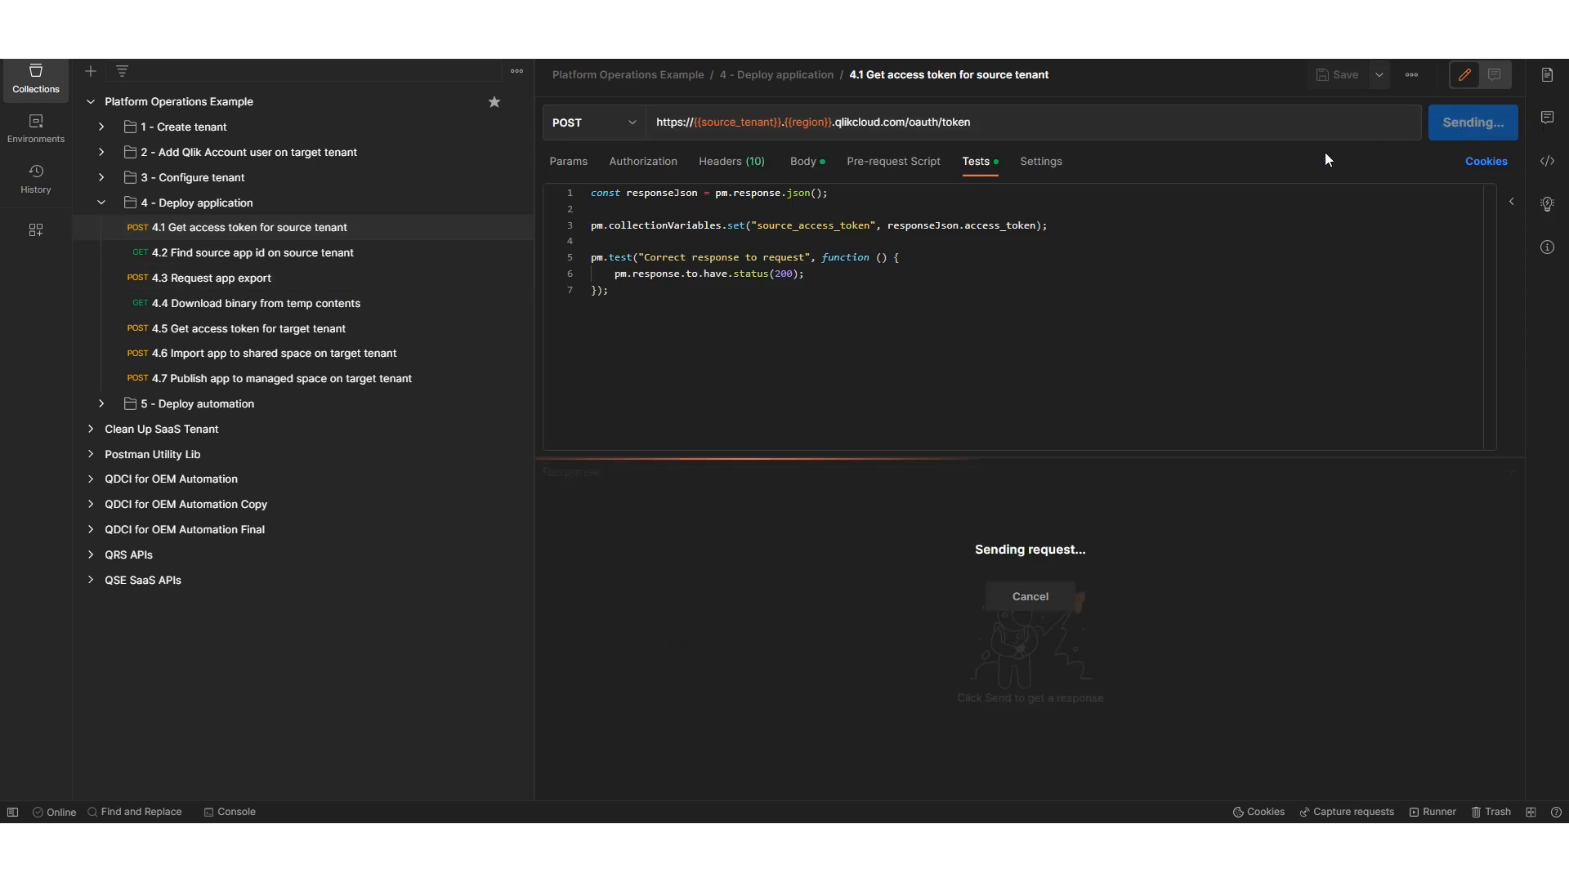
click(326, 252)
click(1461, 135)
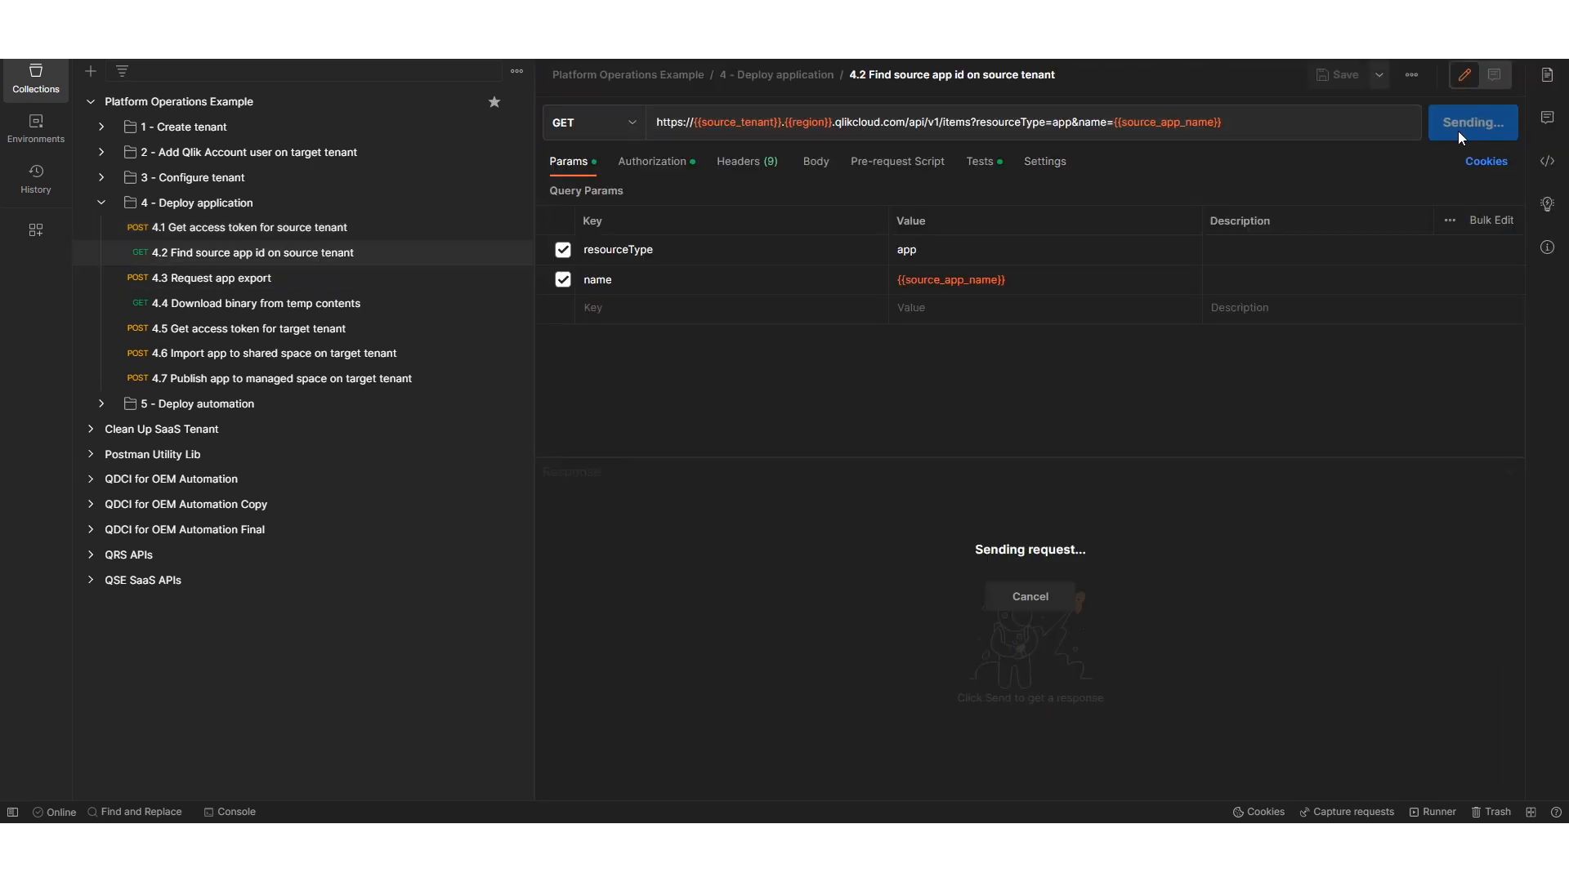
- Send the 4.3 app export request and download the 4.4 binary to Downloads as Sales Insights.qvf, replacing the existing file
click(335, 284)
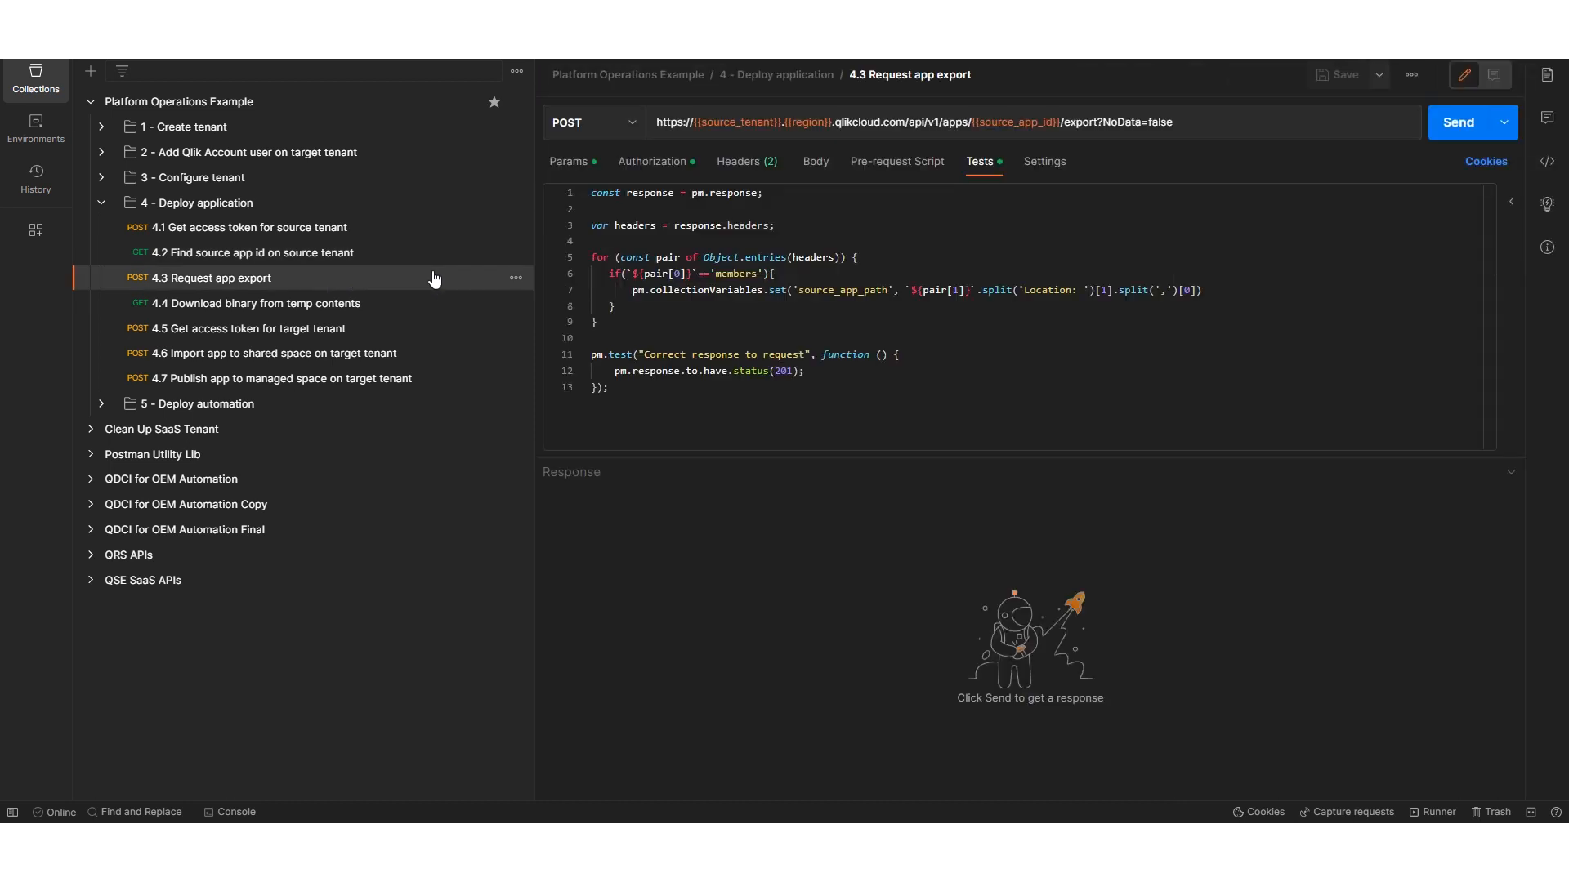
click(1445, 131)
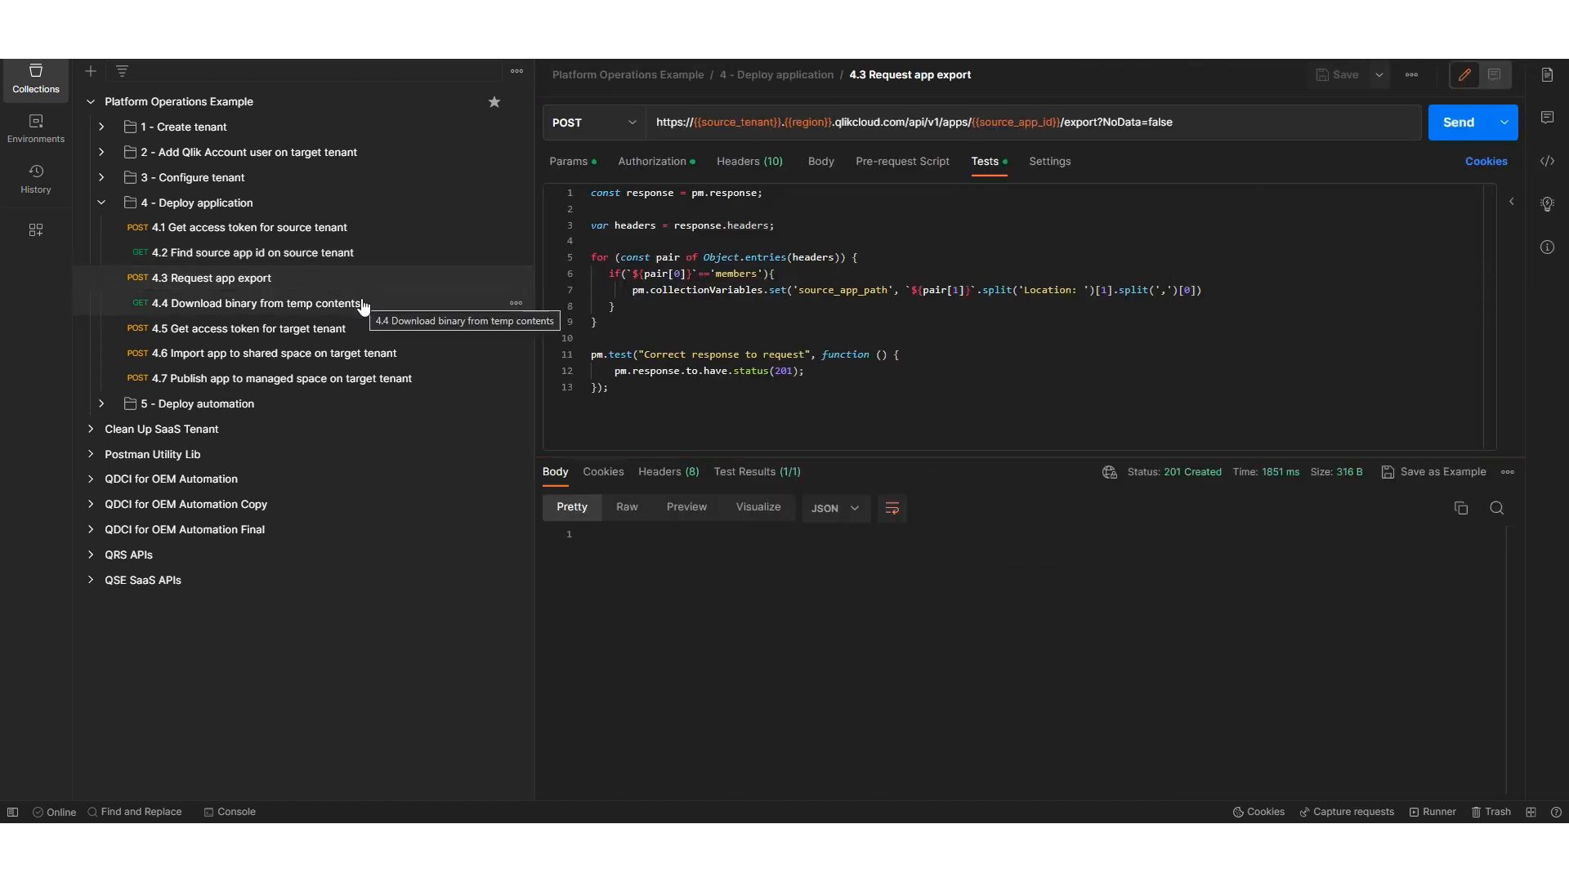
click(363, 307)
click(1504, 123)
click(1429, 165)
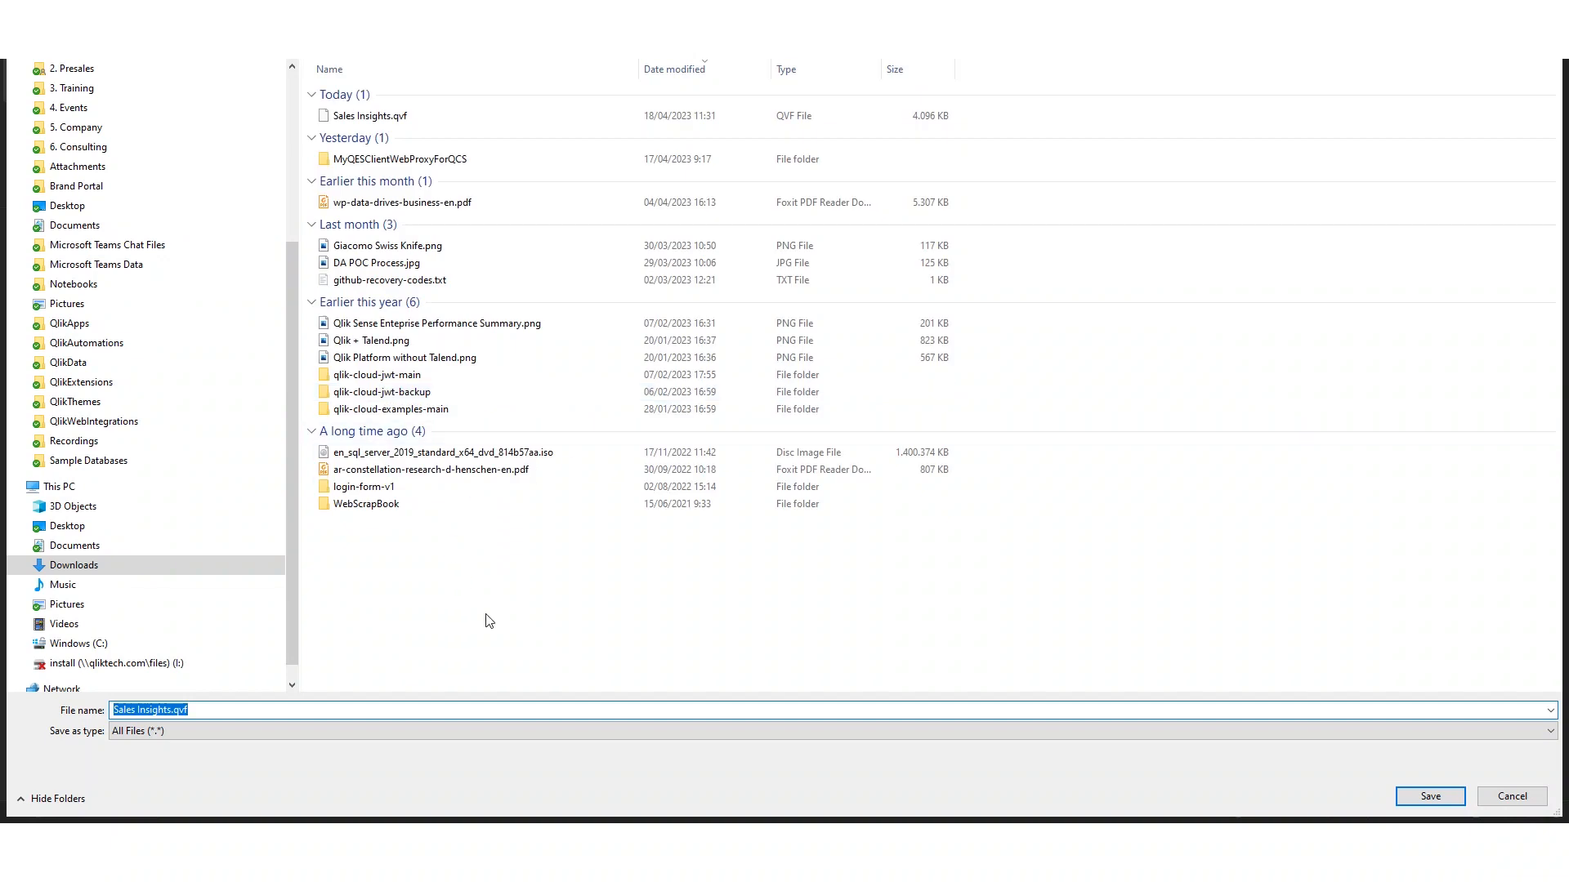
click(1430, 795)
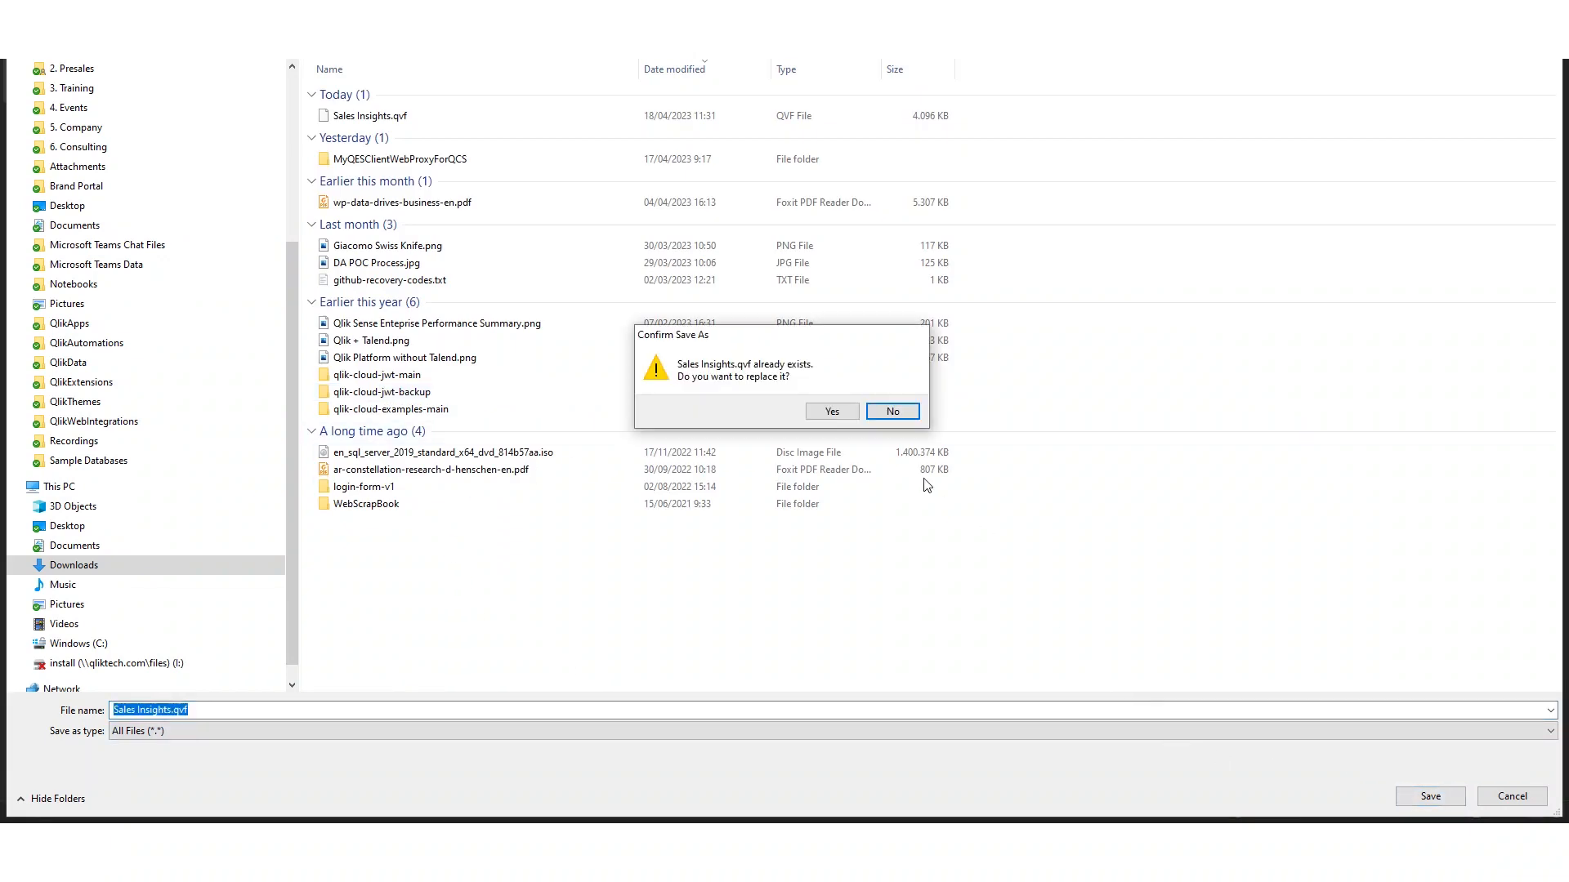
click(832, 412)
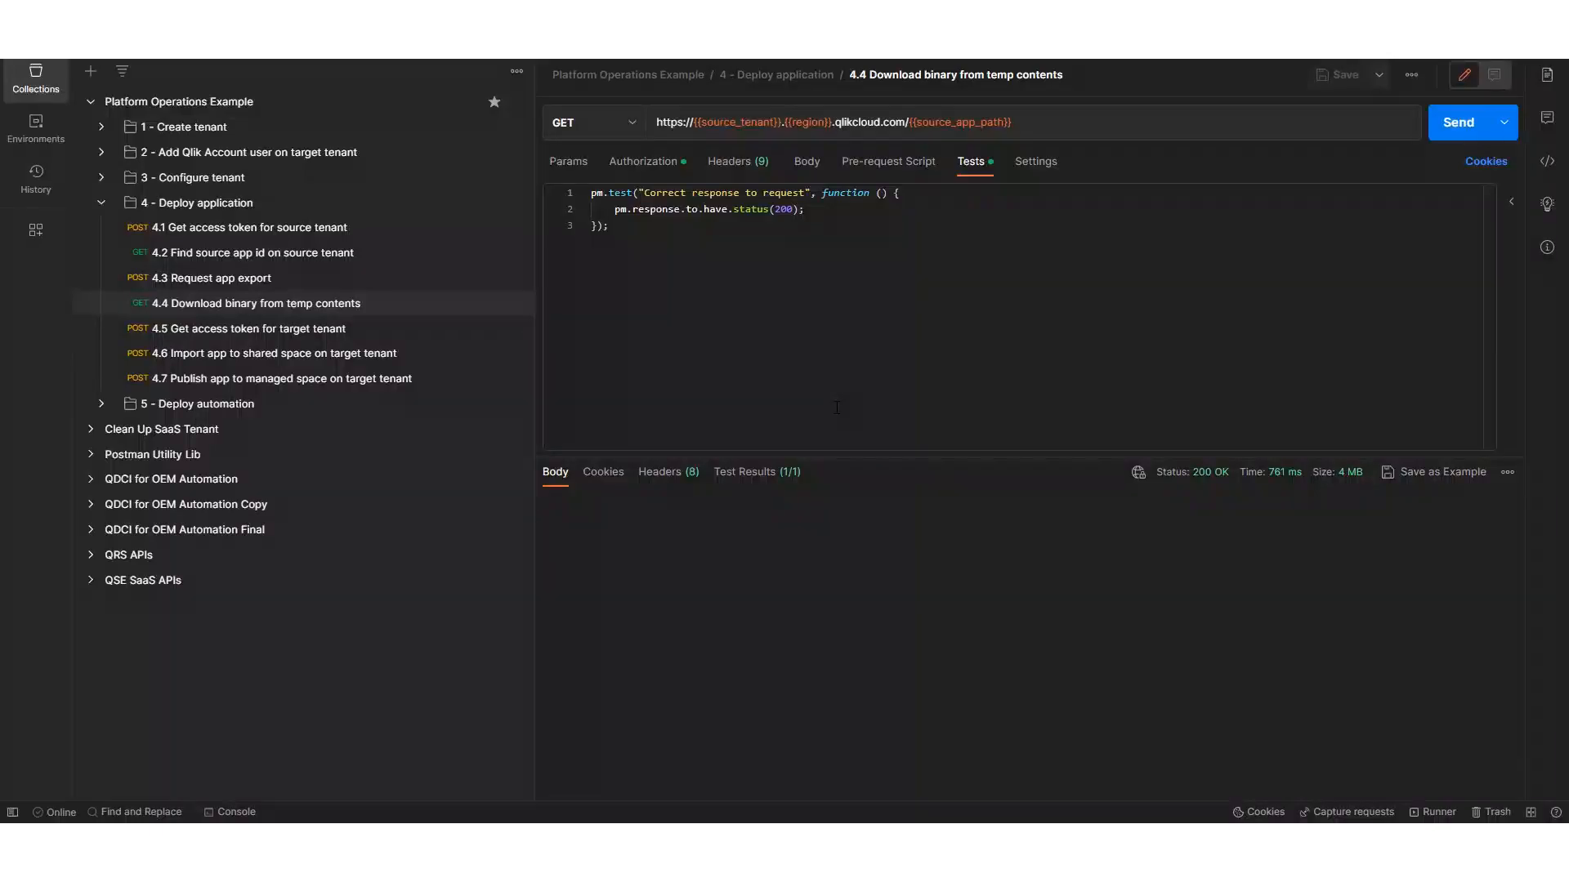
- Request a target tenant access token with 4.5, and import the reselected Sales Insights.qvf into the shared space with 4.6
click(353, 330)
click(1458, 124)
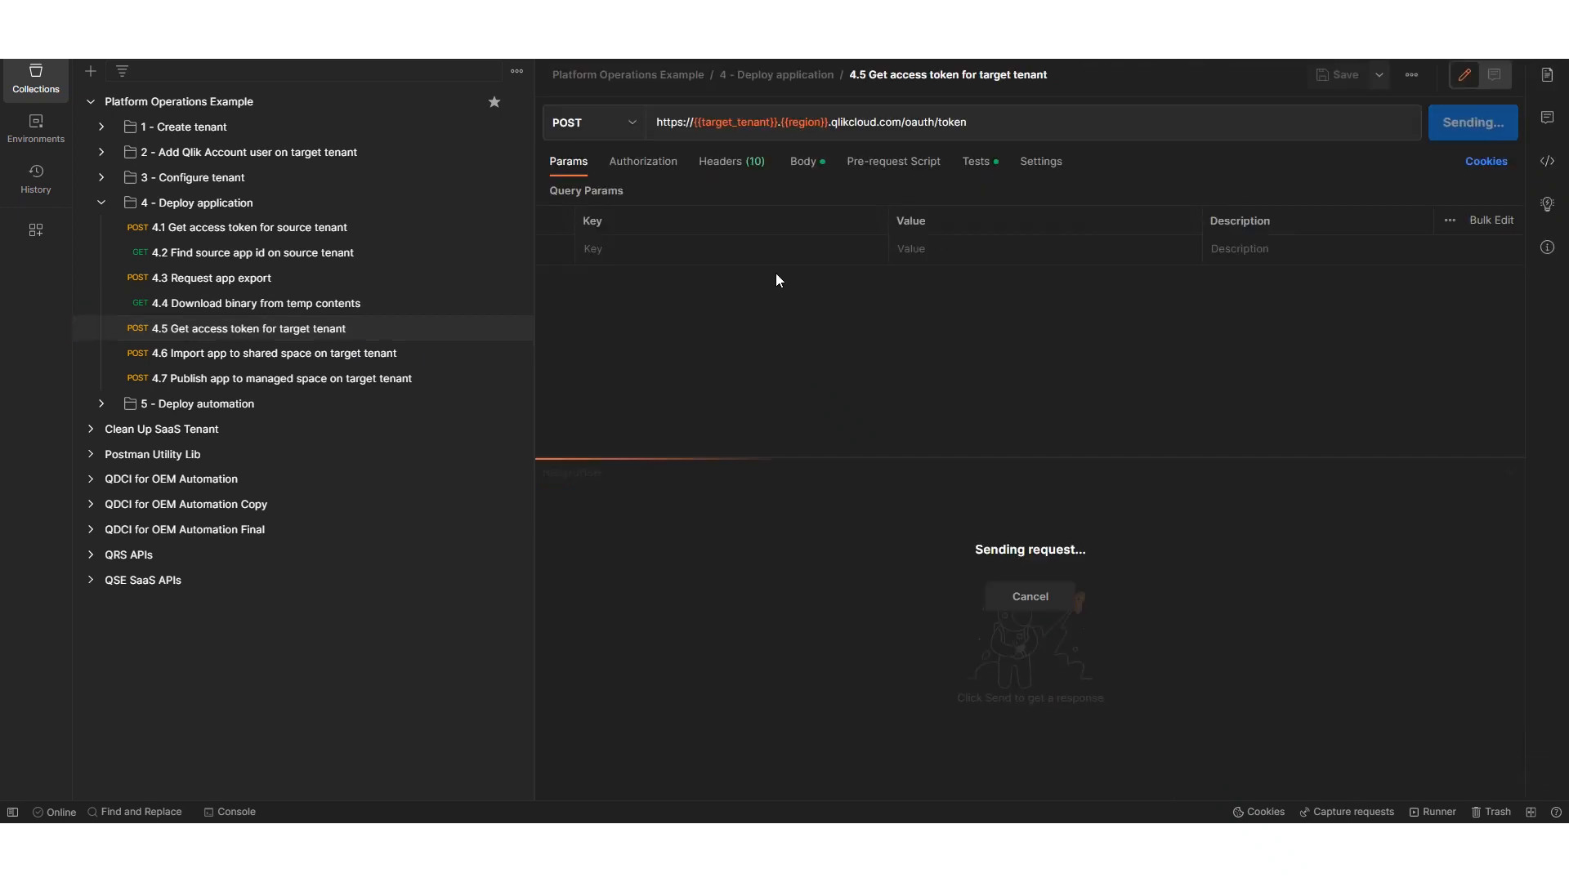
click(330, 354)
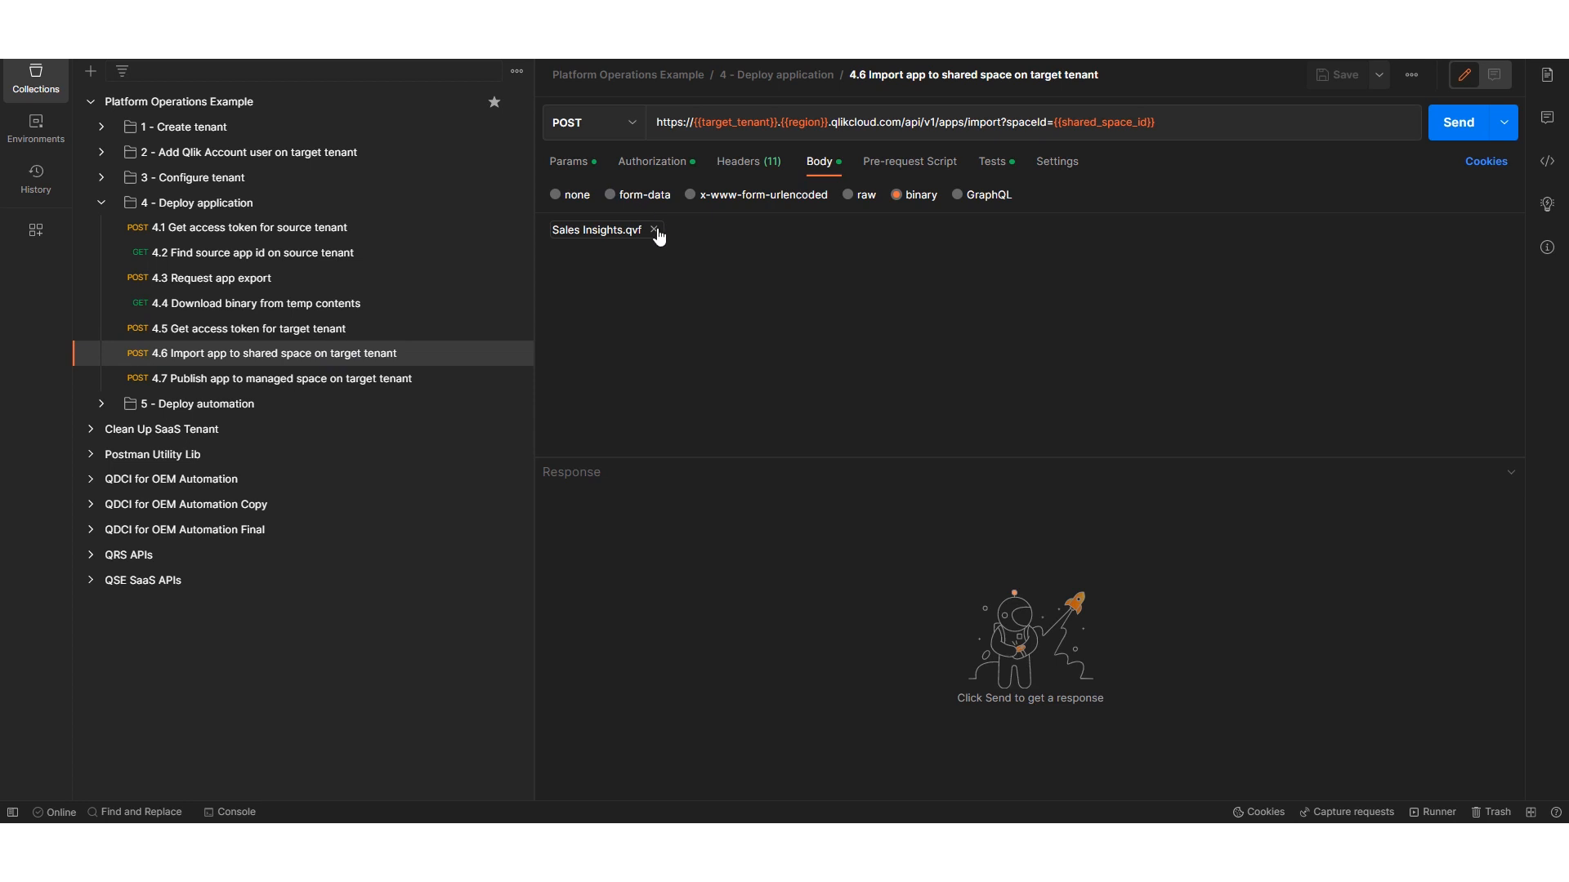
click(654, 232)
click(590, 233)
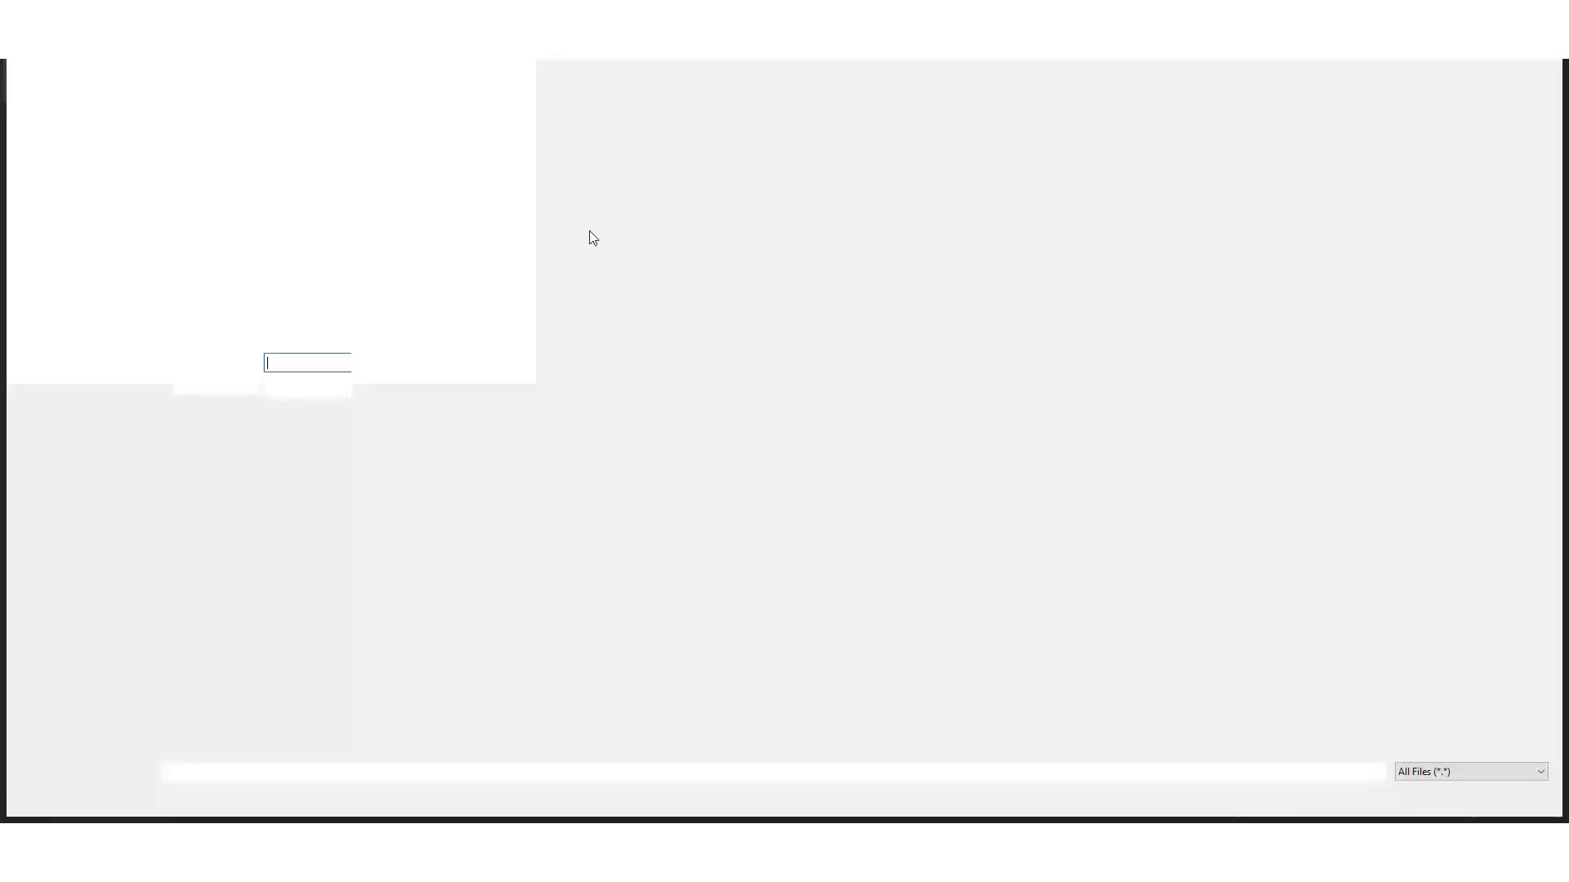
double_click(415, 117)
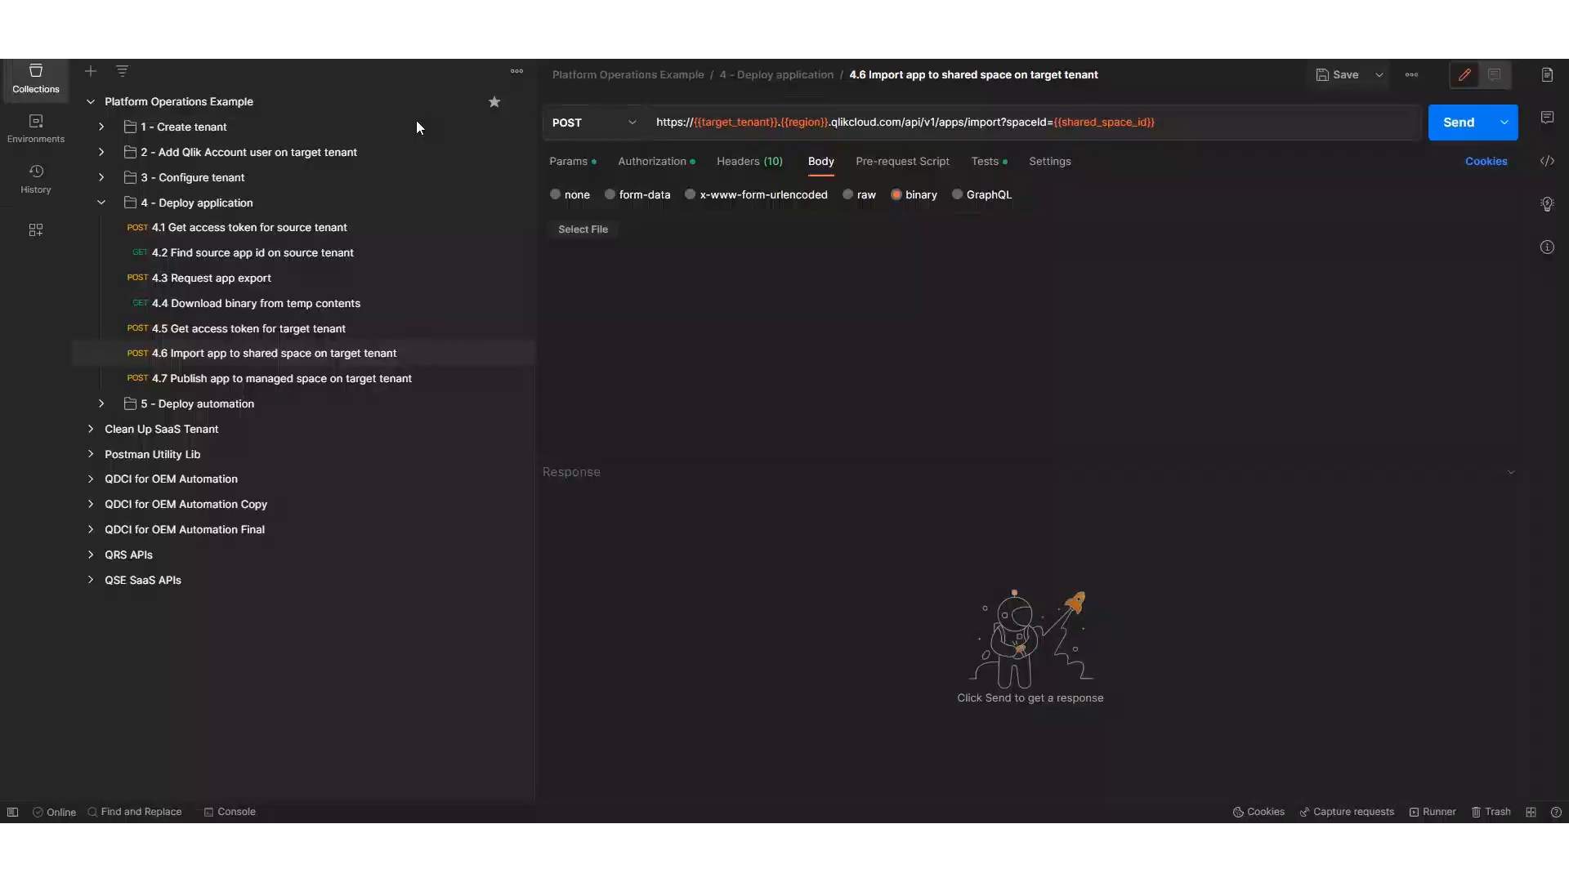
click(1469, 124)
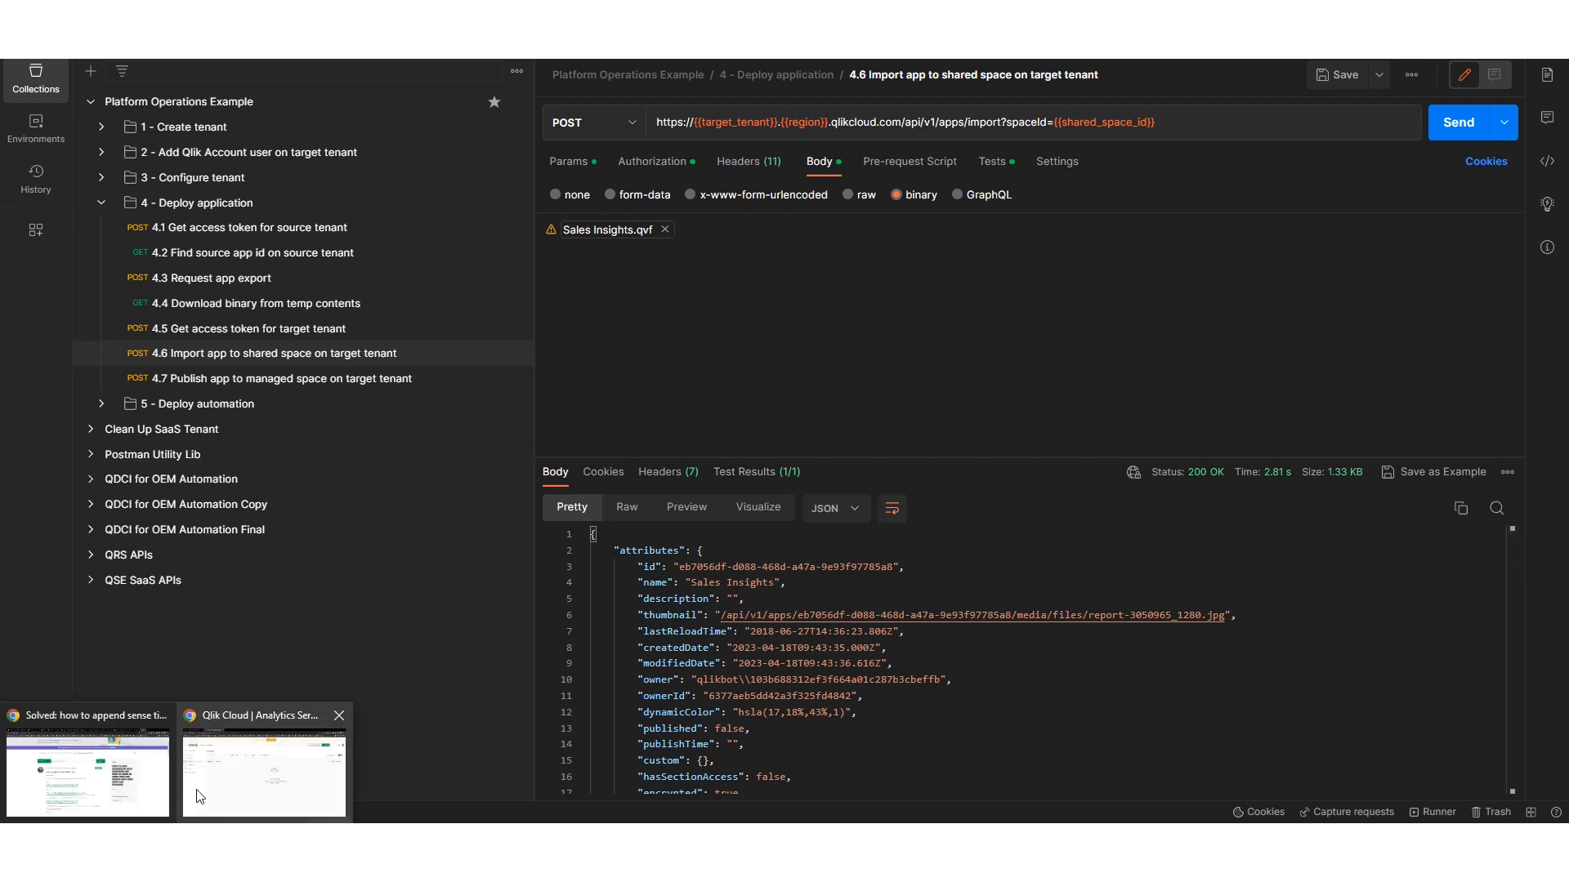
- Check the Staging space's catalog in Qlik Cloud for the imported app, and return to Postman to collapse the Deploy application folder
click(197, 792)
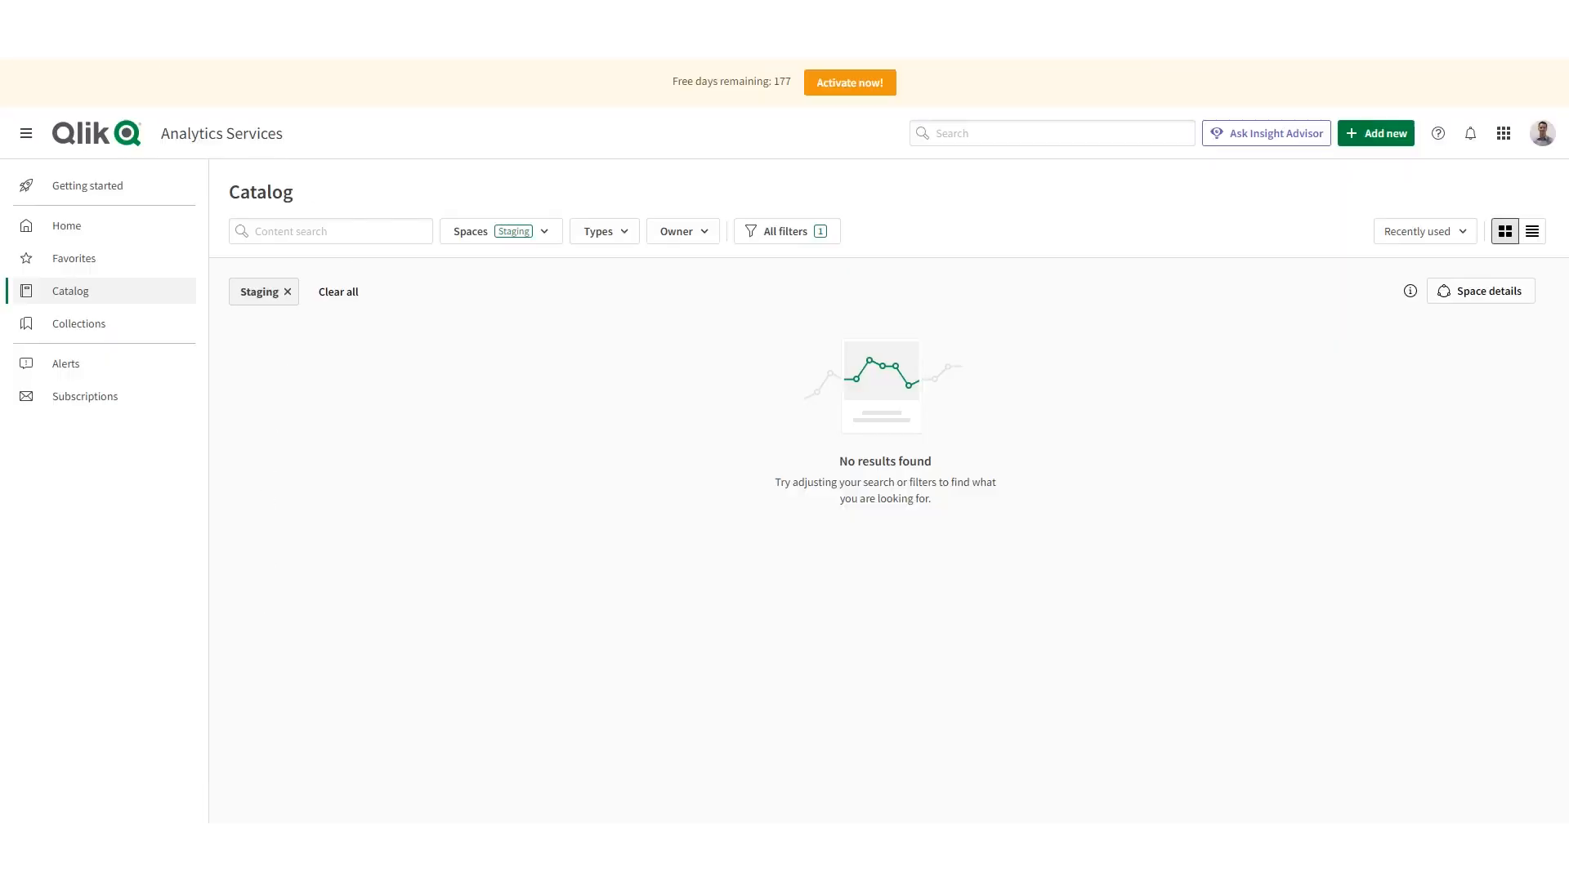
click(181, 293)
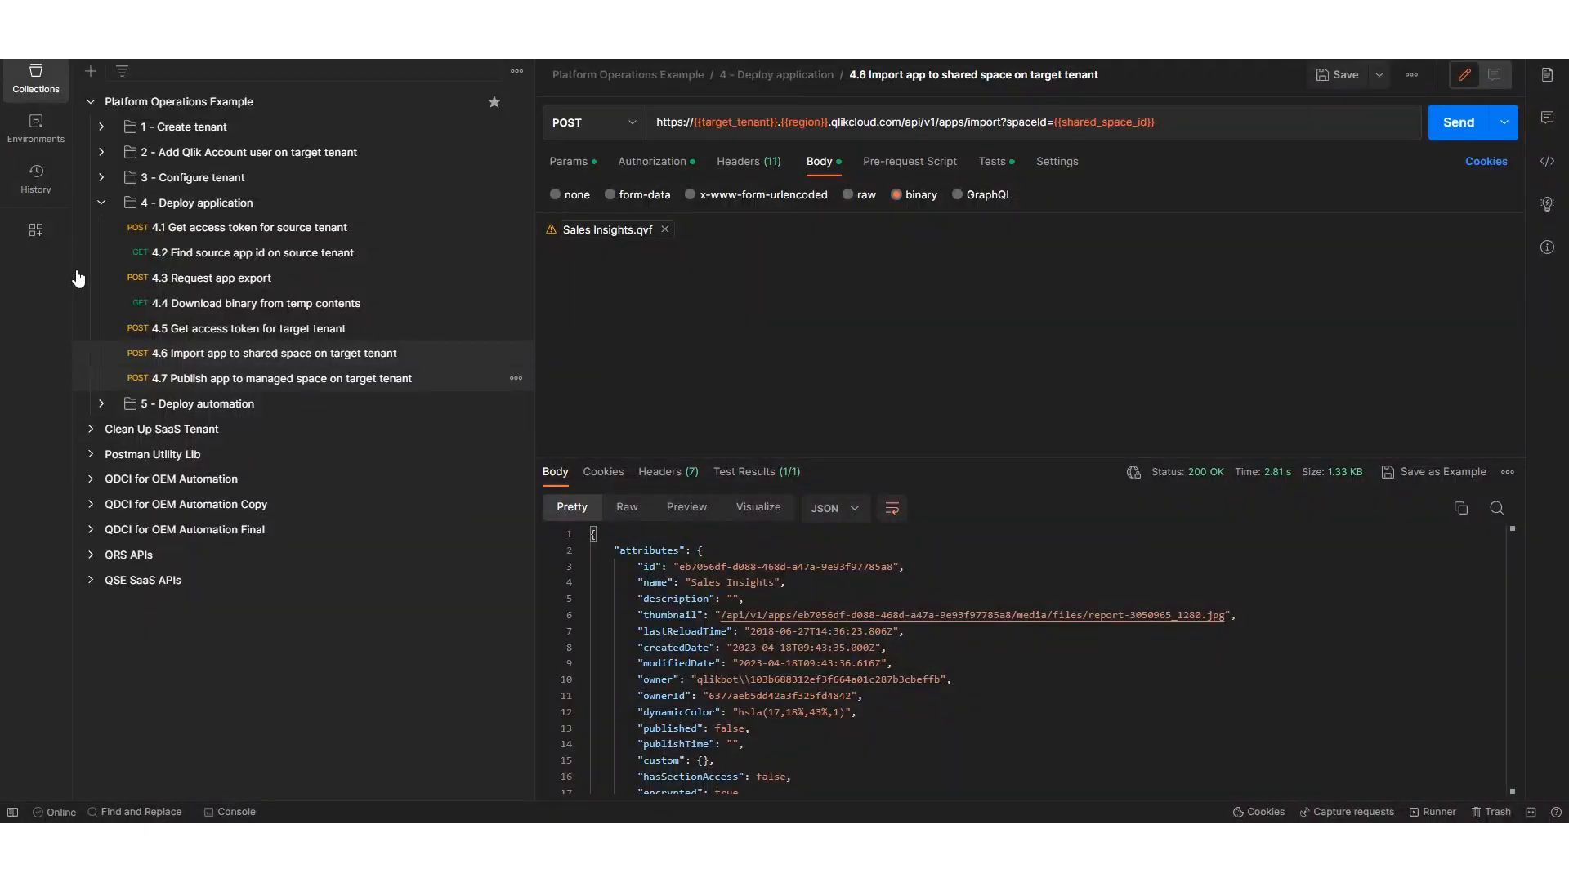
click(101, 203)
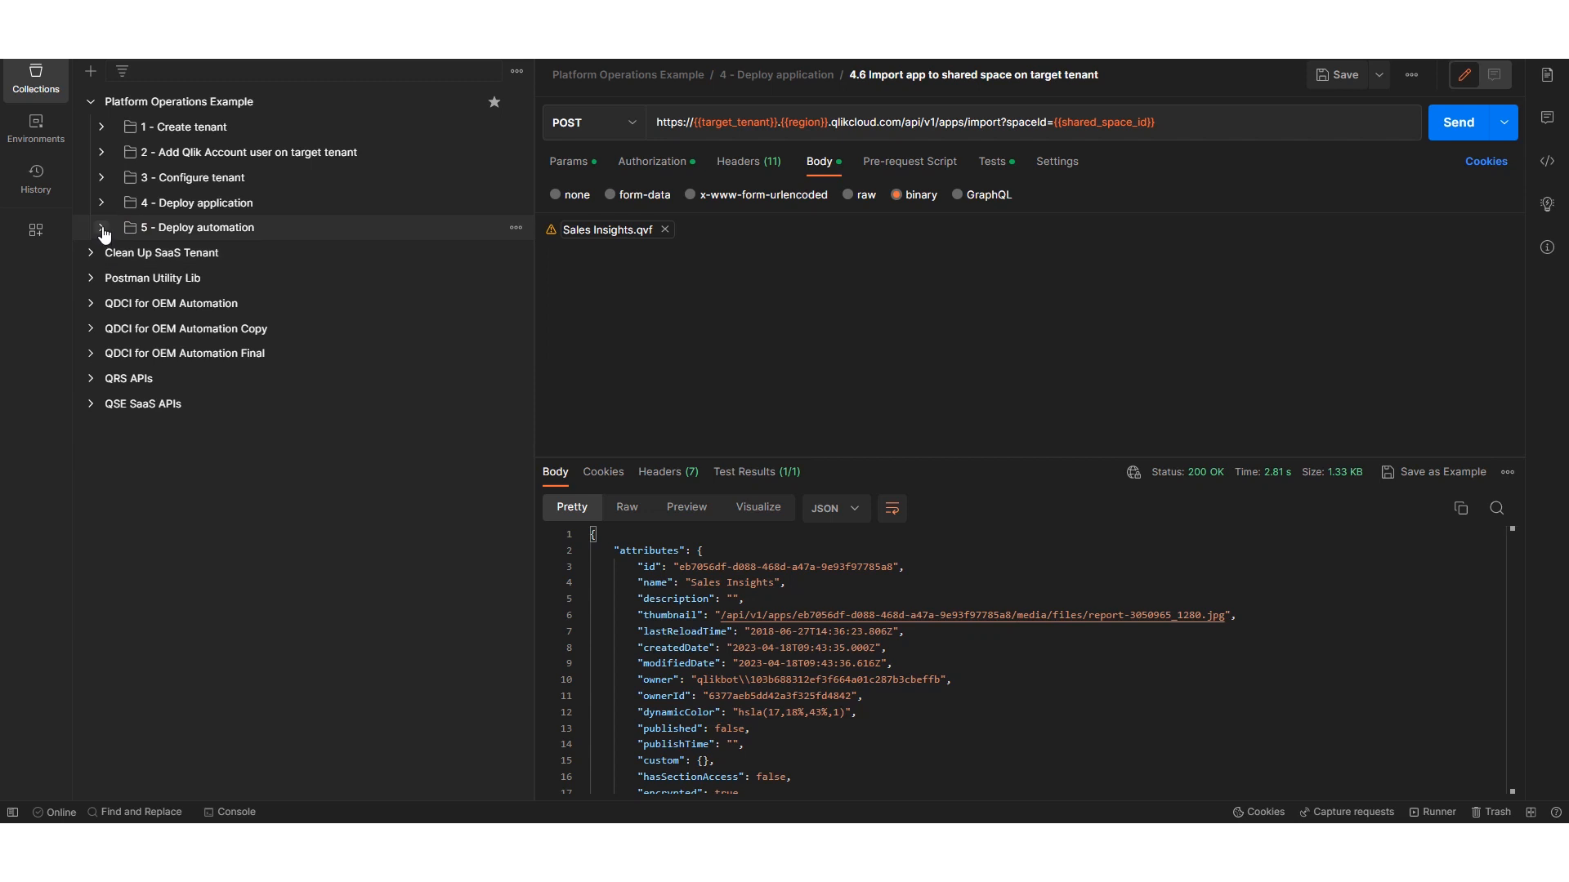
- In the Deploy automation folder, send 5.1 for the source tenant's access token and 5.2 to find the source automation id and owner
click(102, 228)
click(267, 258)
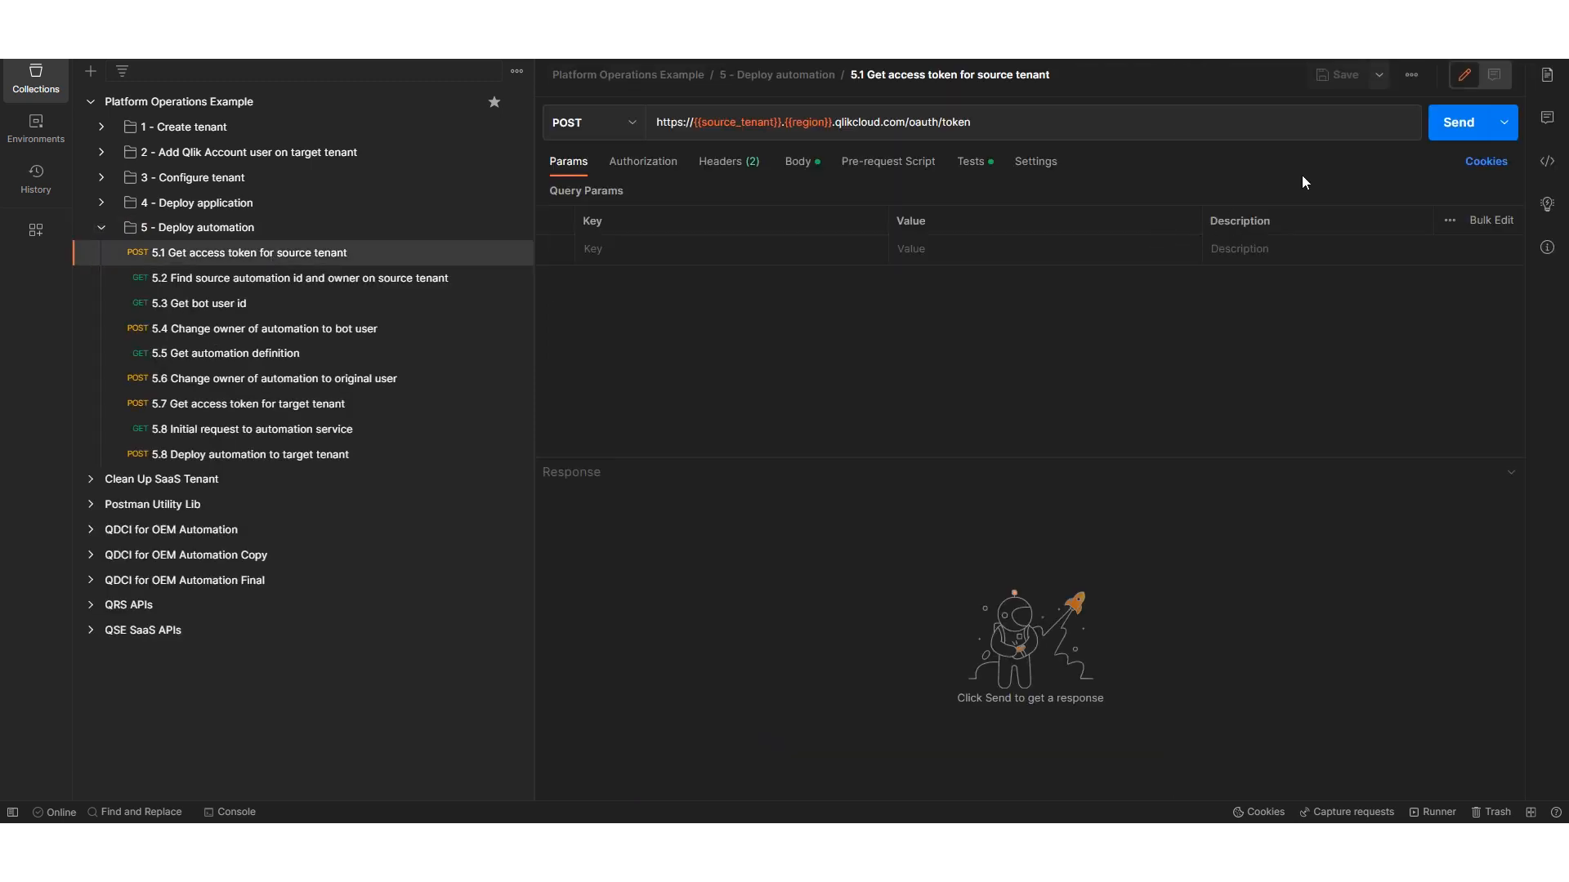
click(1455, 122)
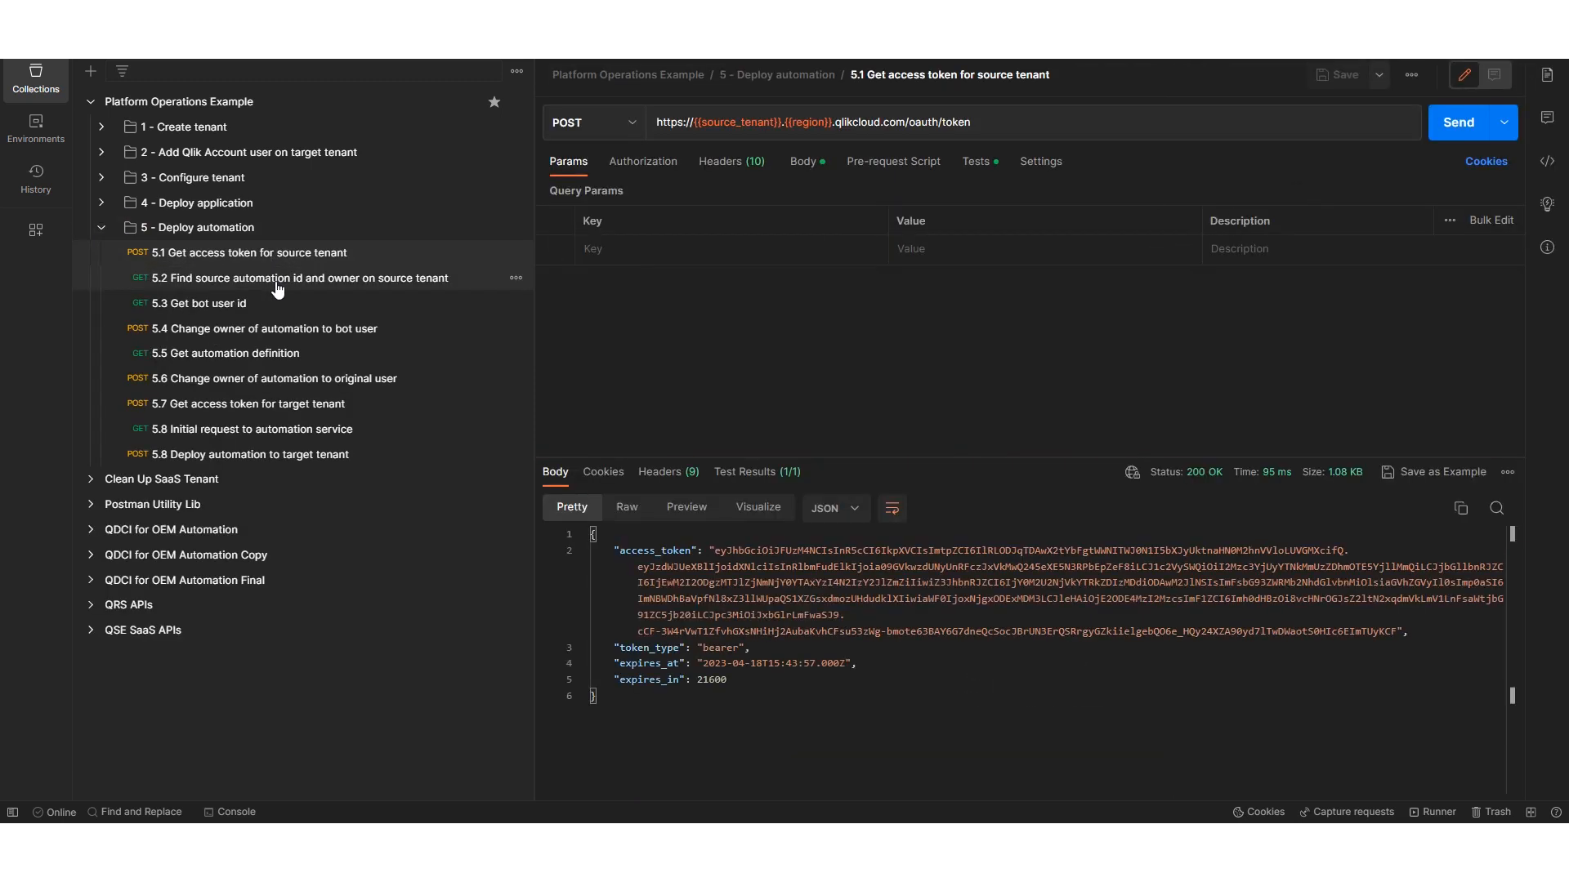
click(458, 277)
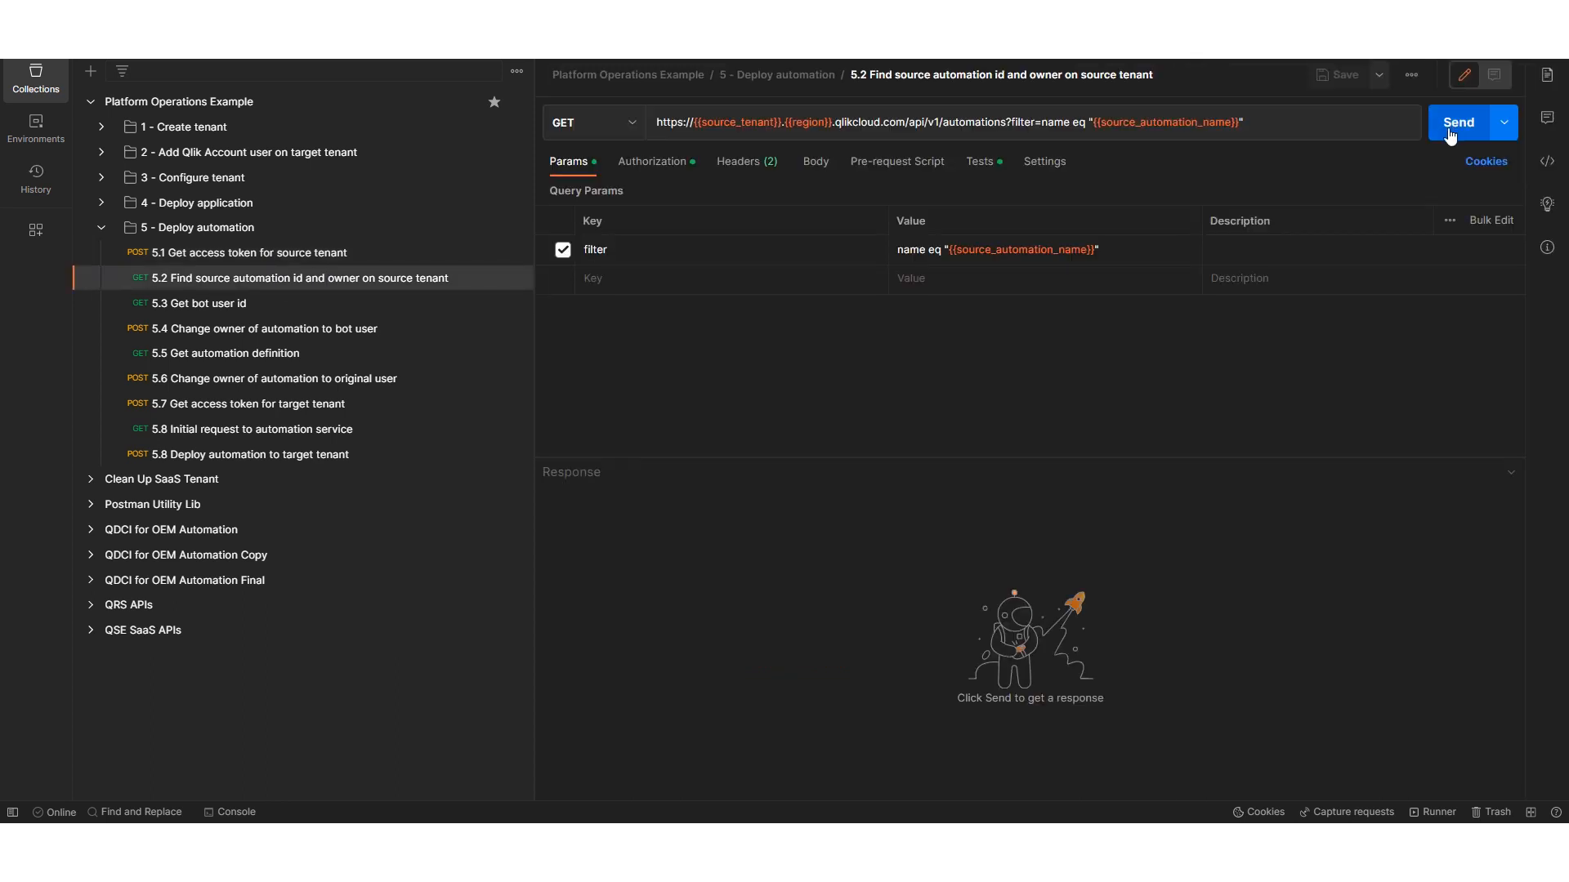
click(1451, 131)
- Get the bot user id with request 5.3 and change the automation's owner to the bot user with 5.4
click(273, 304)
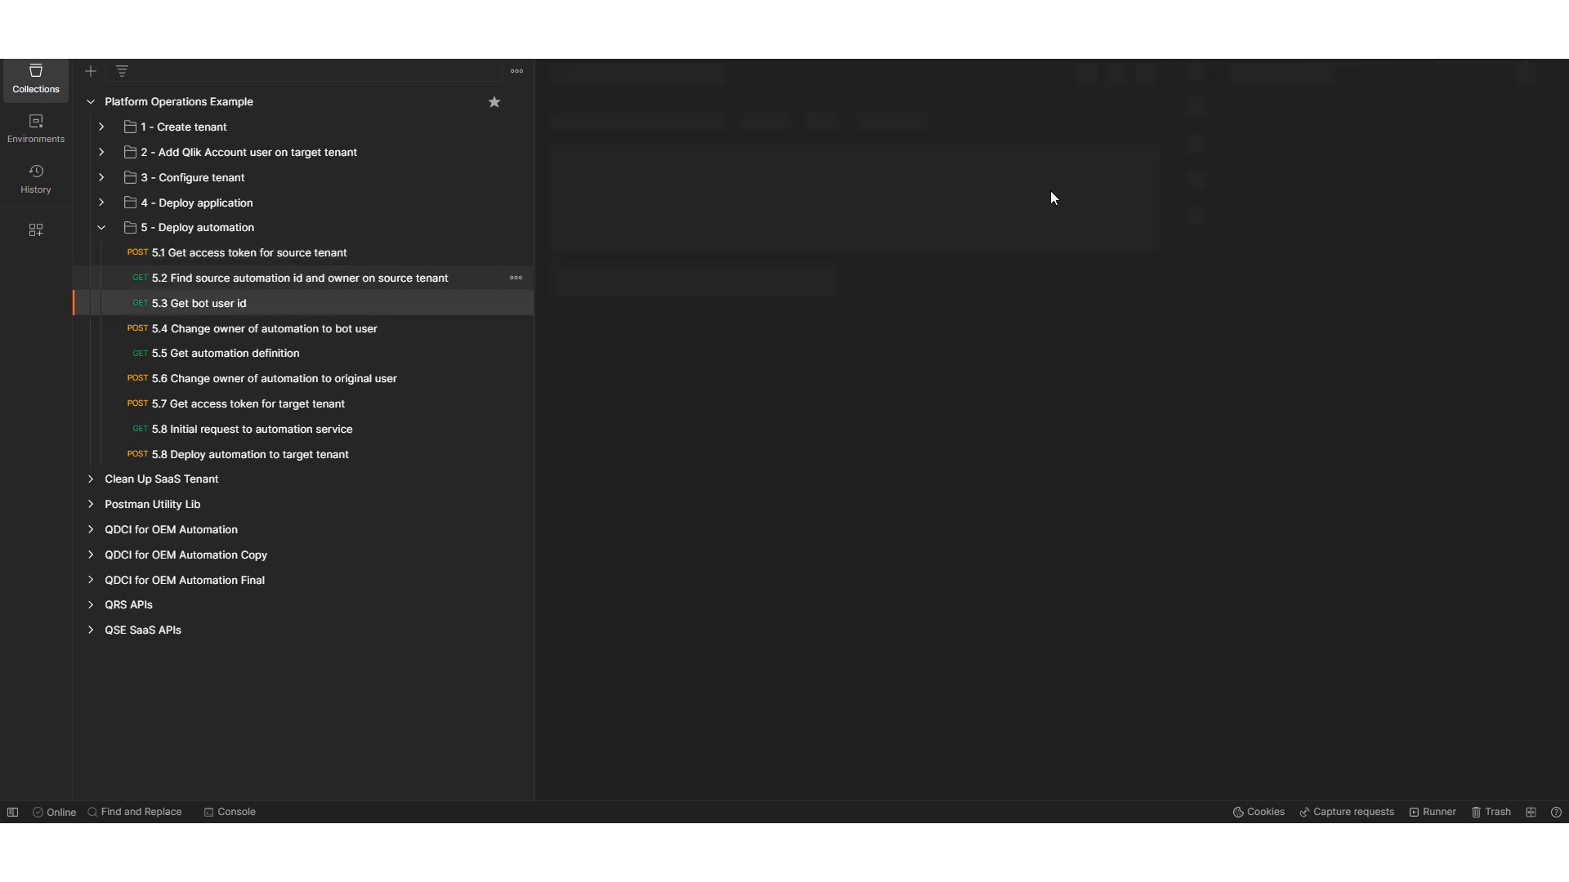
click(1479, 120)
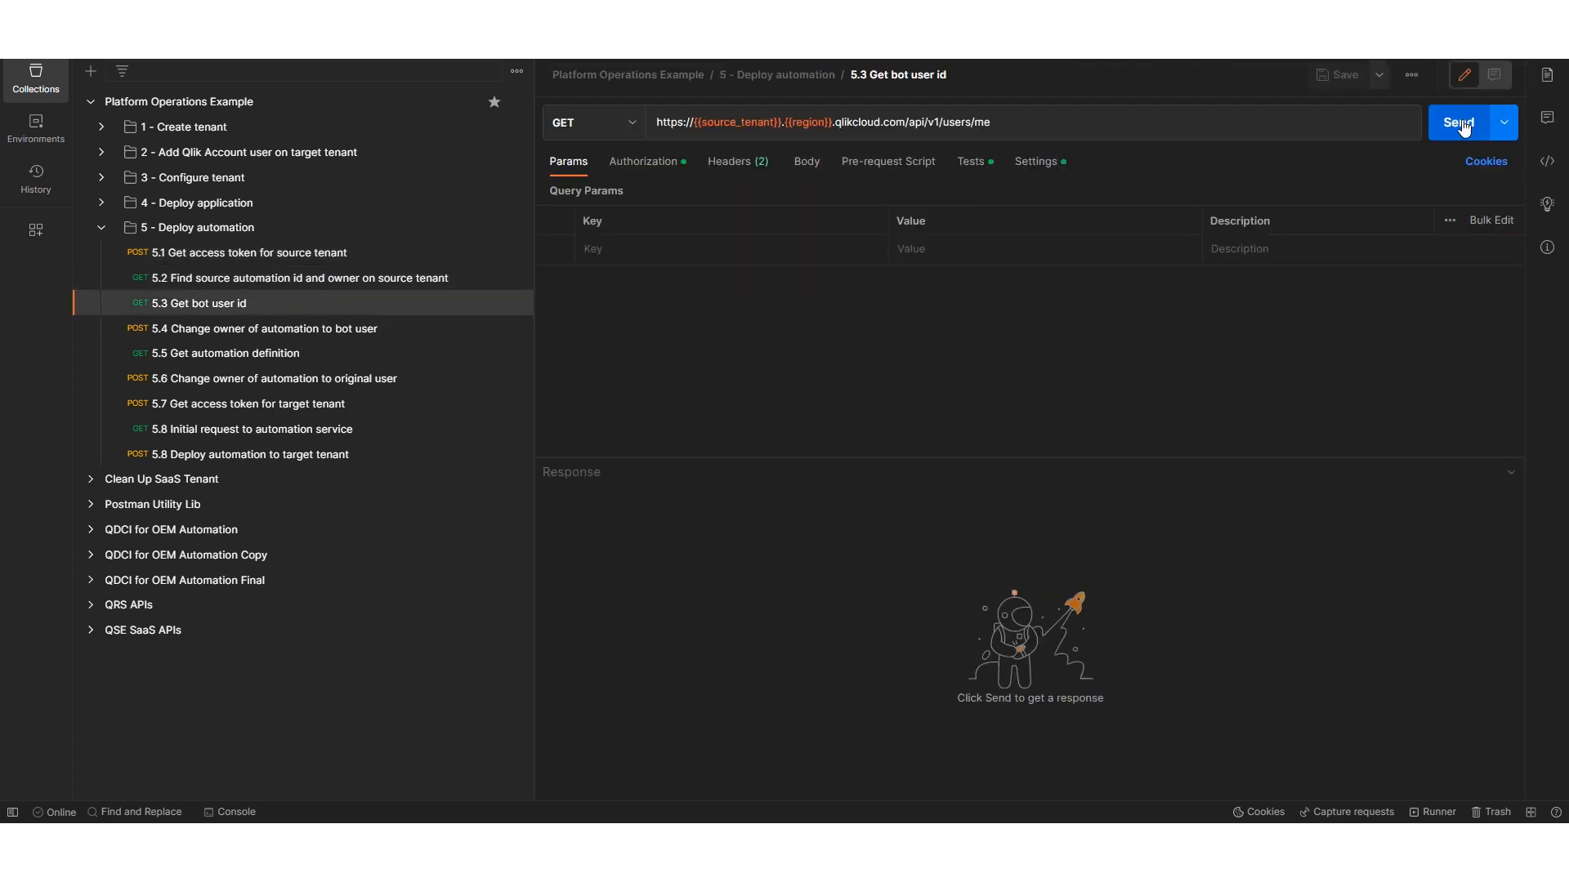
click(315, 331)
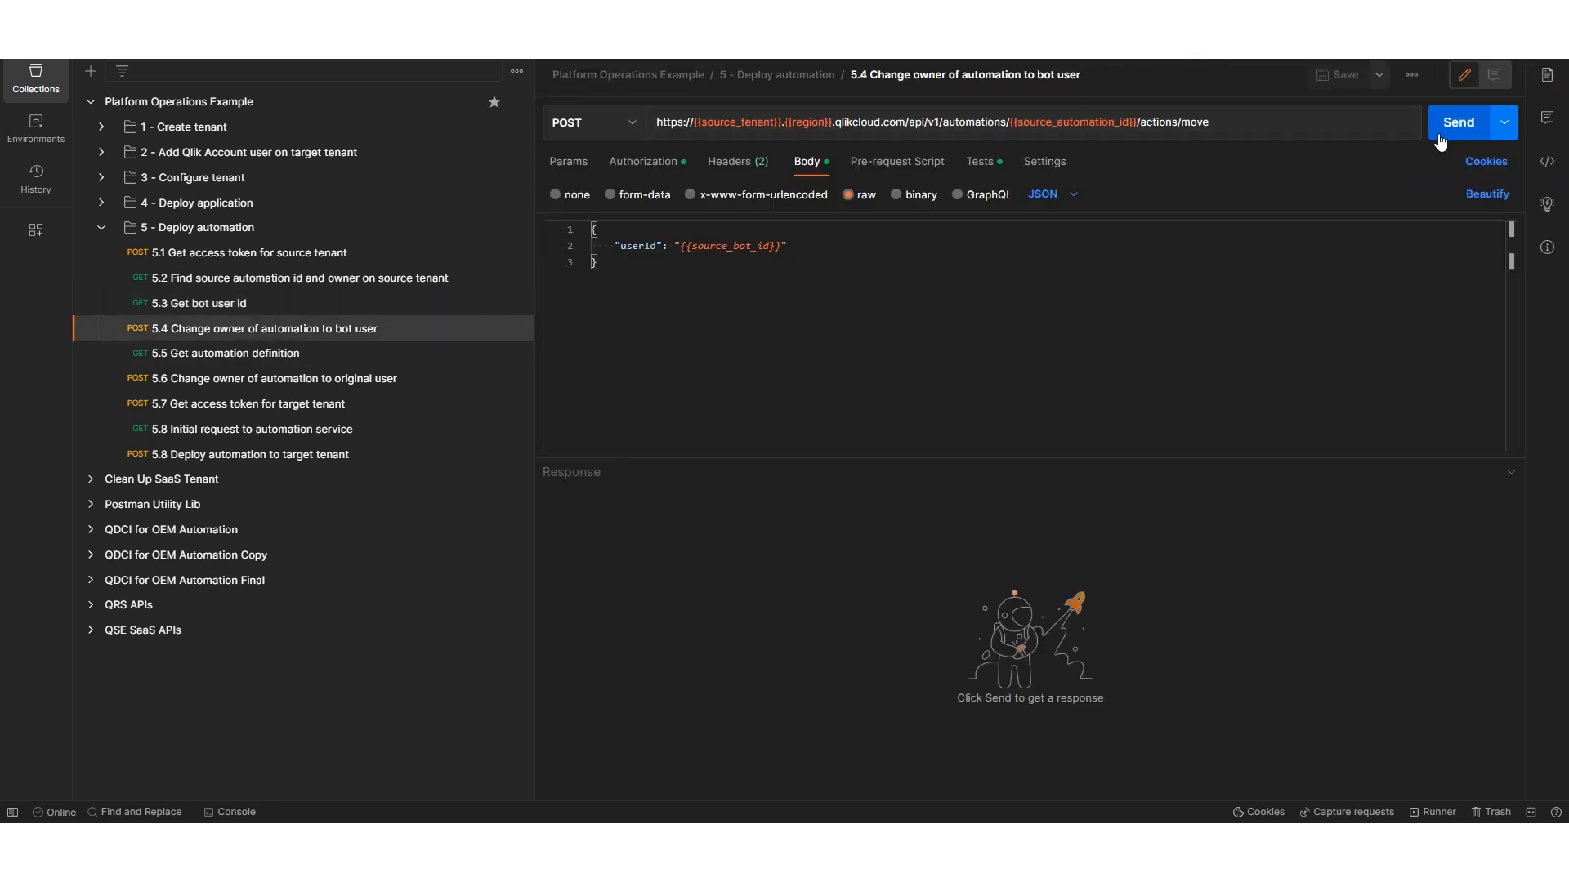
click(1452, 131)
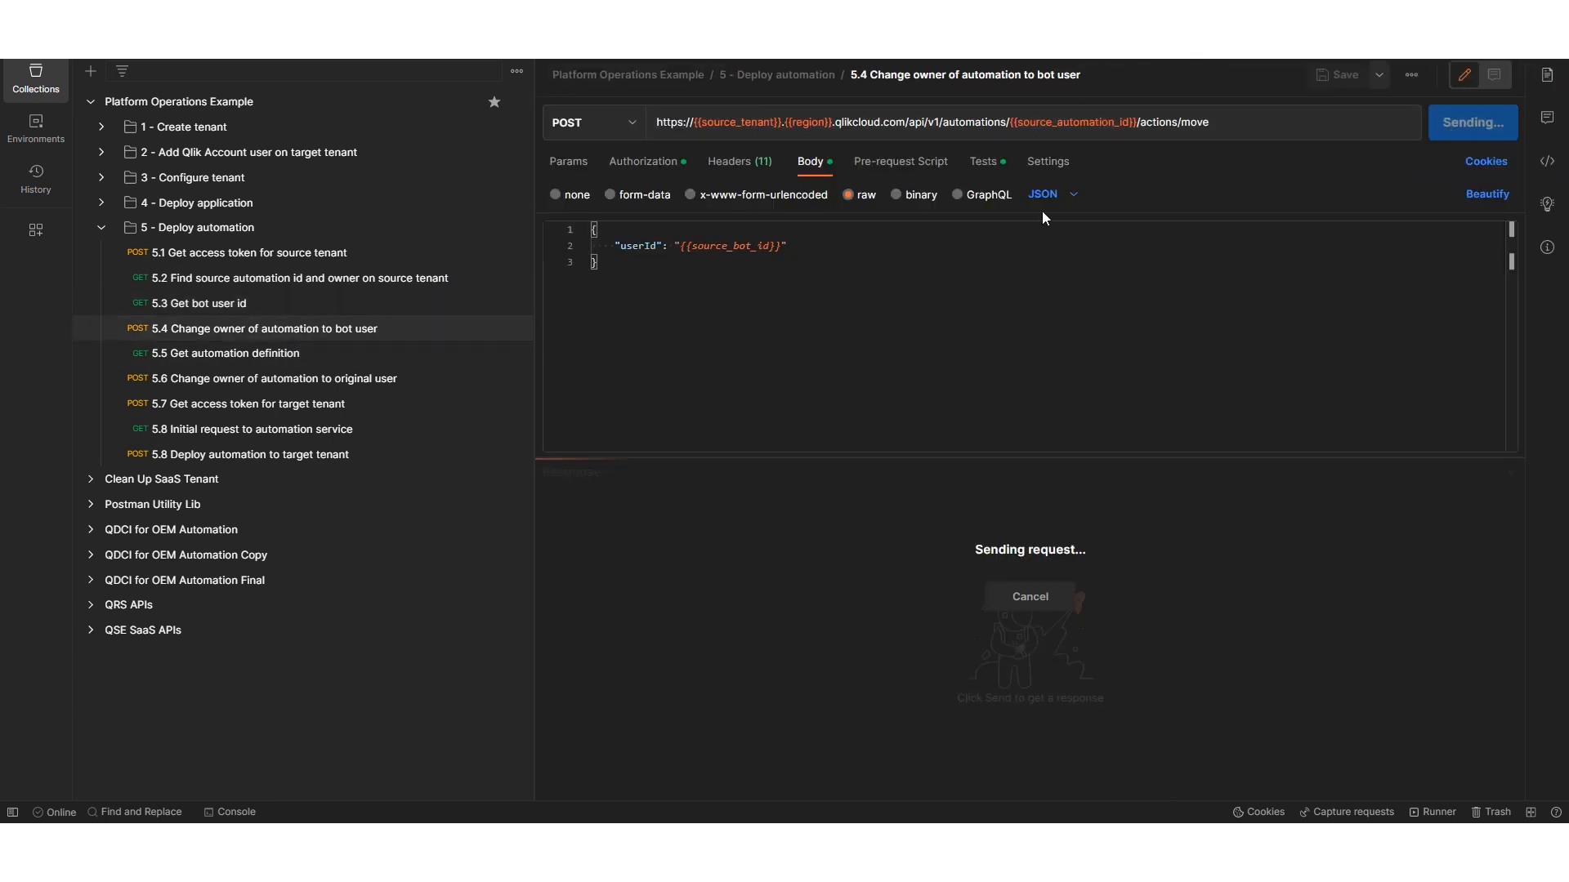
- Get the automation definition with request 5.5 and return the automation's ownership to the original user with 5.6
click(355, 357)
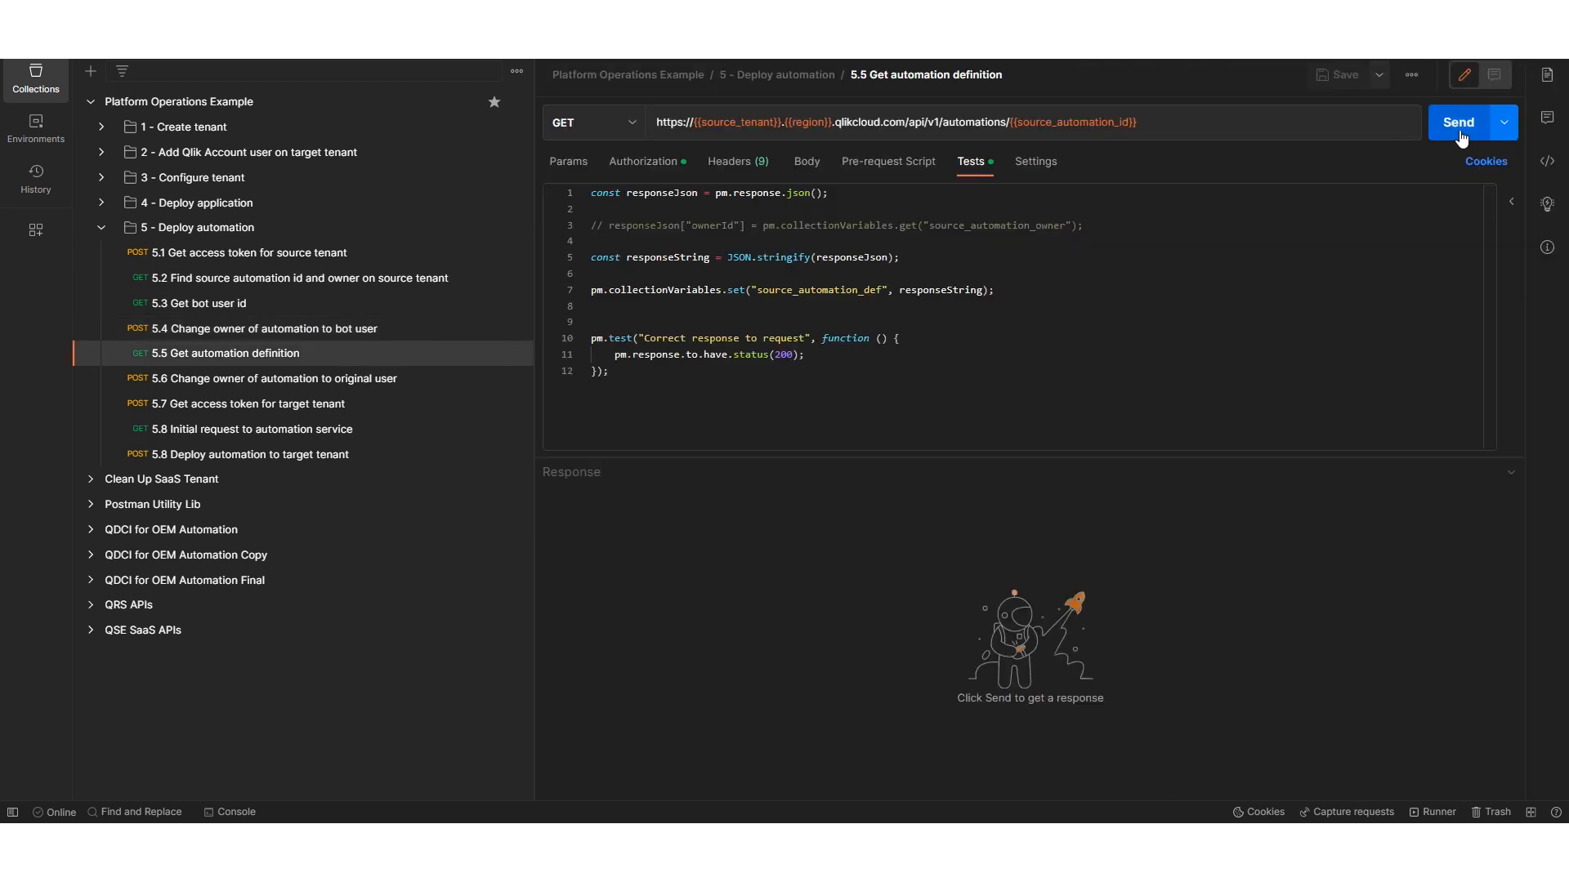
click(1459, 132)
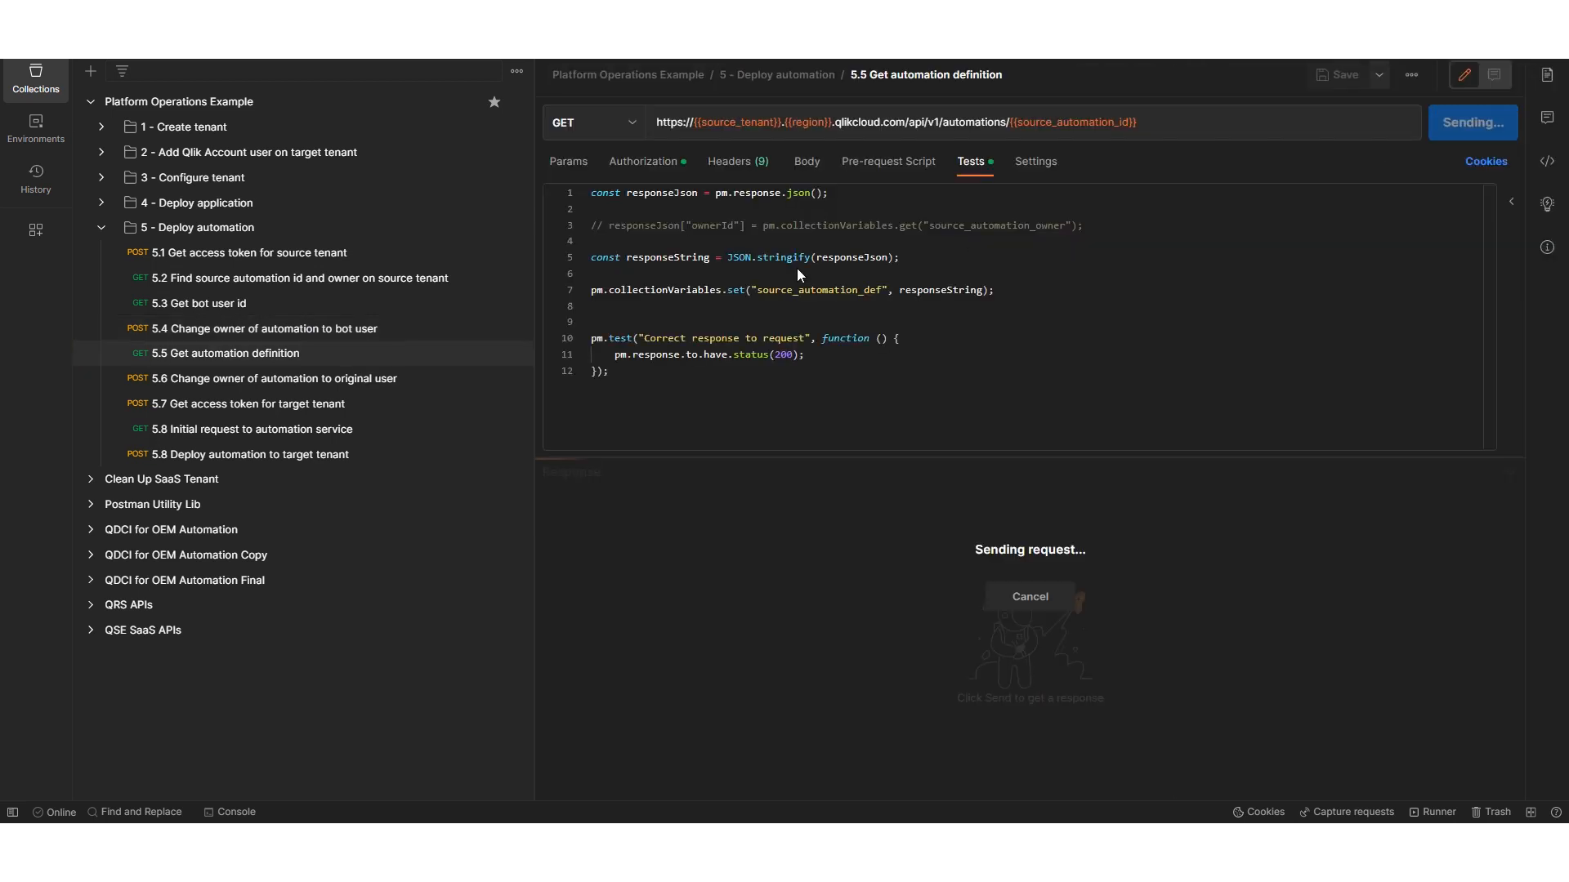
click(384, 380)
click(1459, 124)
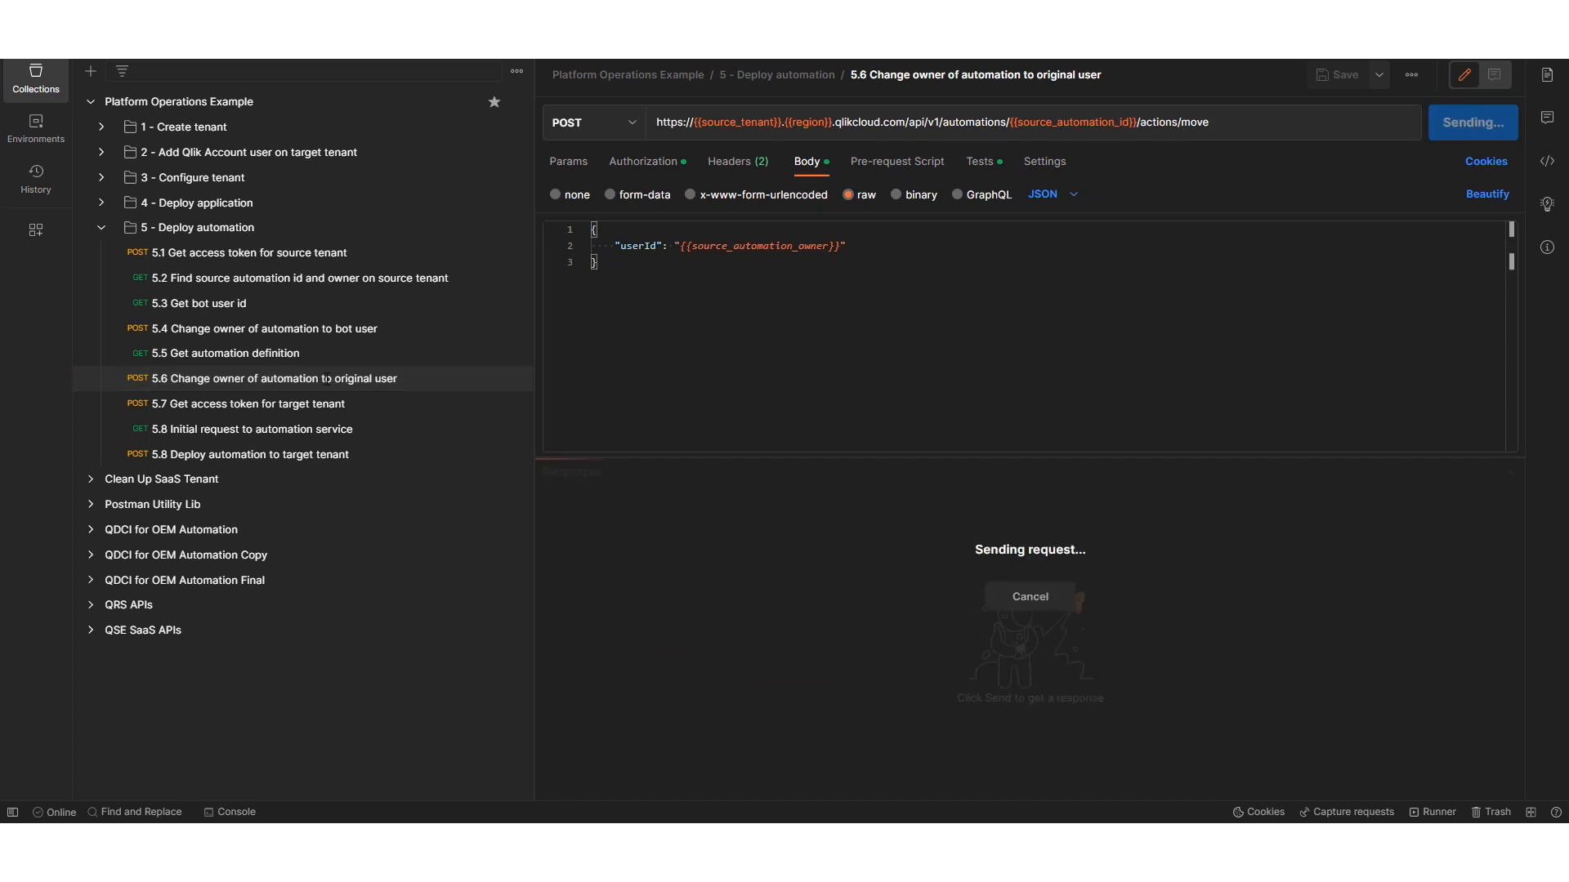
- Request the target tenant's access token with 5.7, and send both 5.8 requests to initialise the automation service and deploy the automation
click(282, 406)
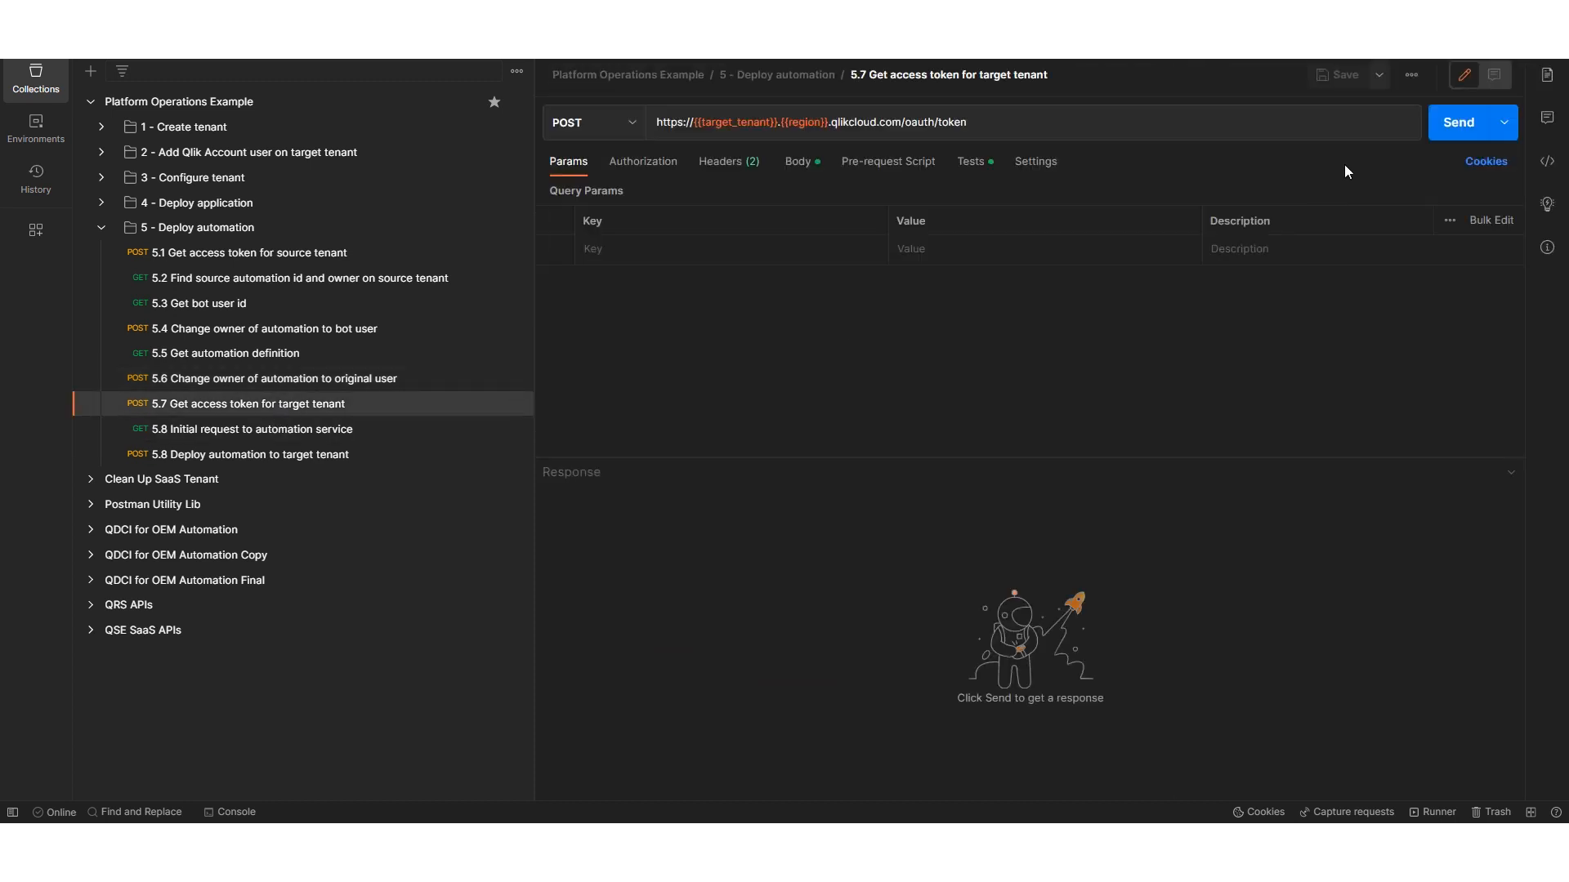
click(1448, 130)
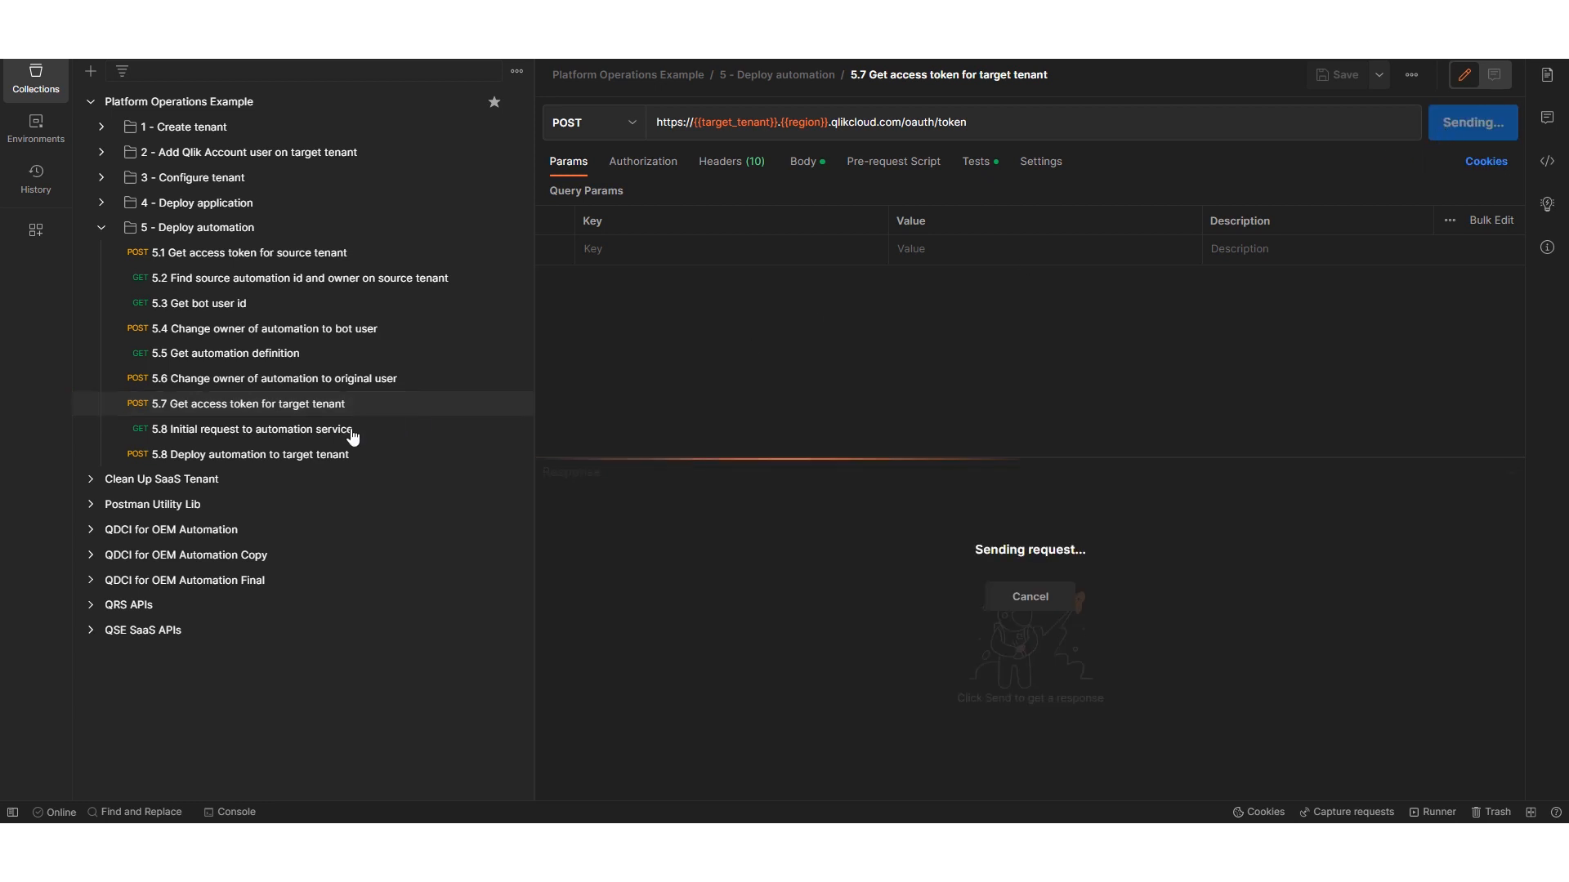
click(300, 433)
click(1456, 129)
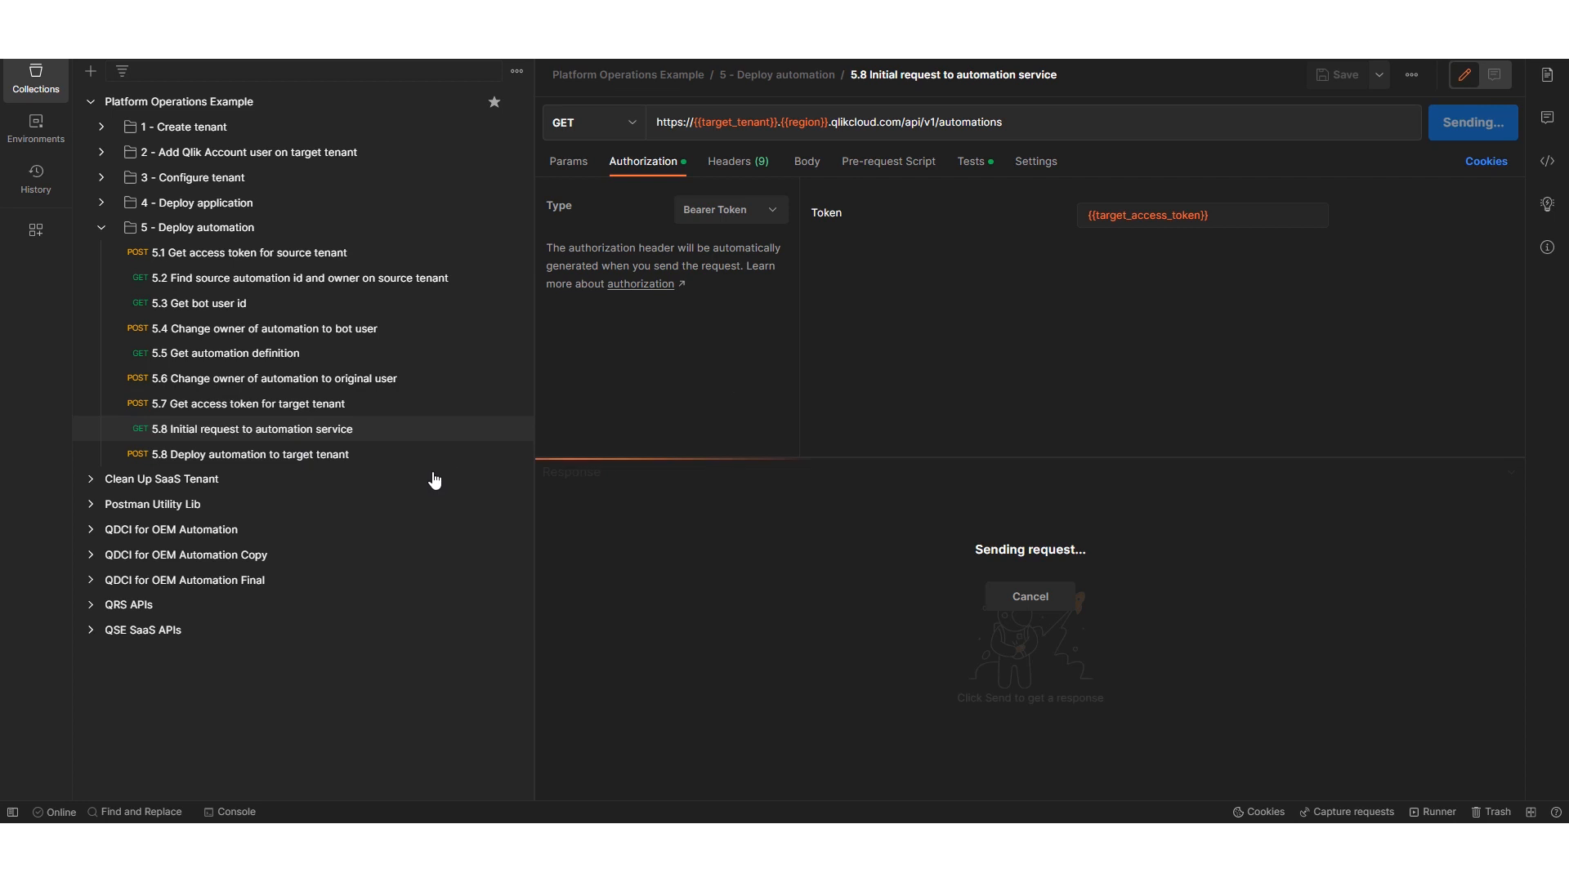
click(351, 457)
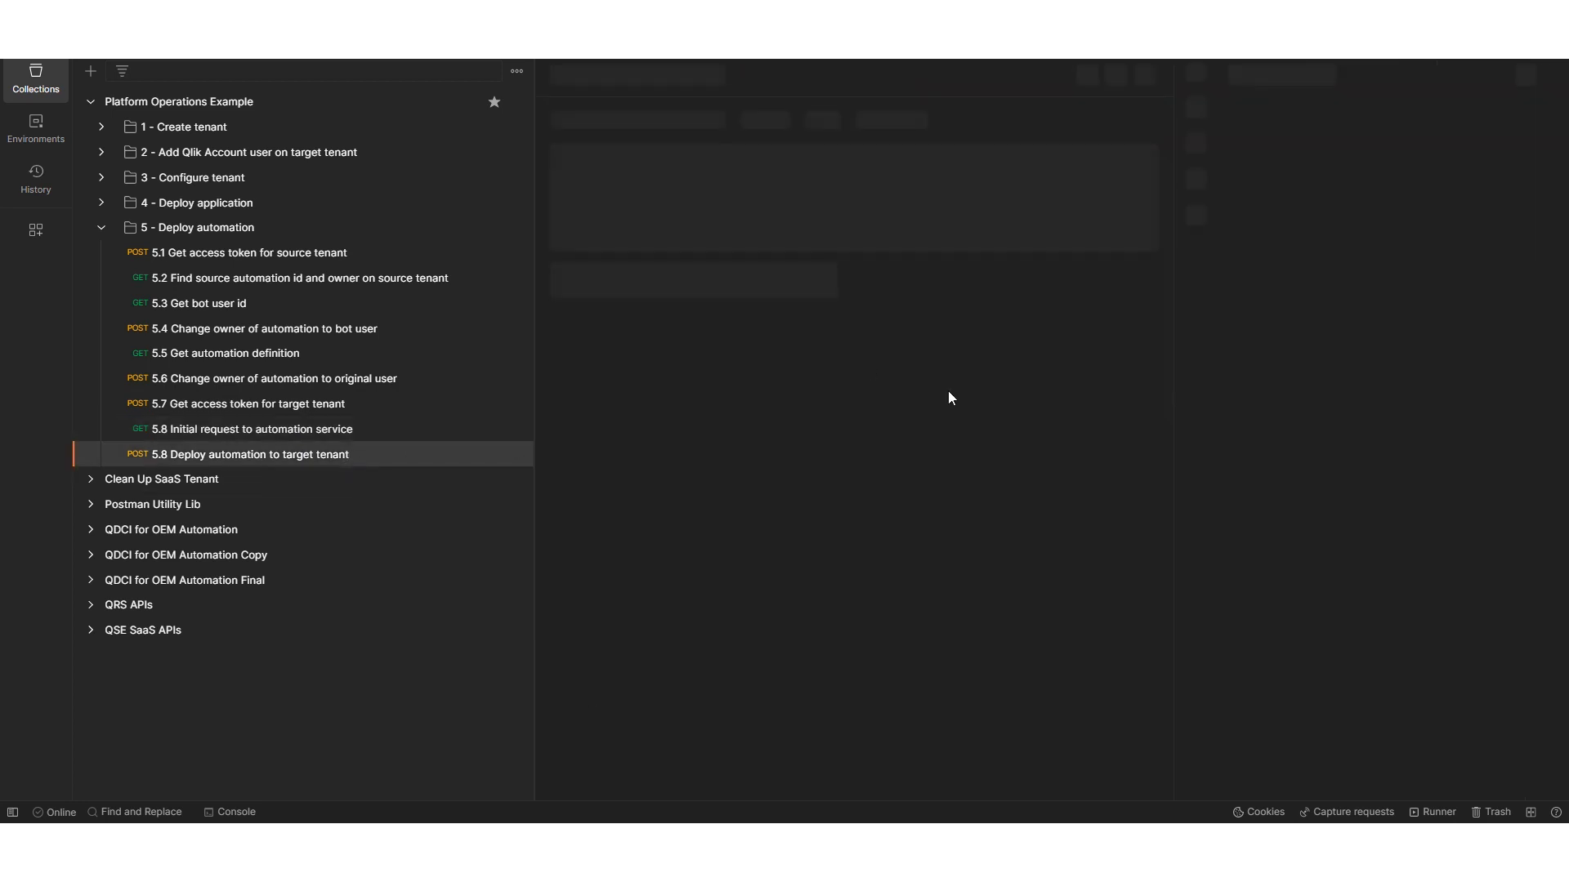
click(1468, 131)
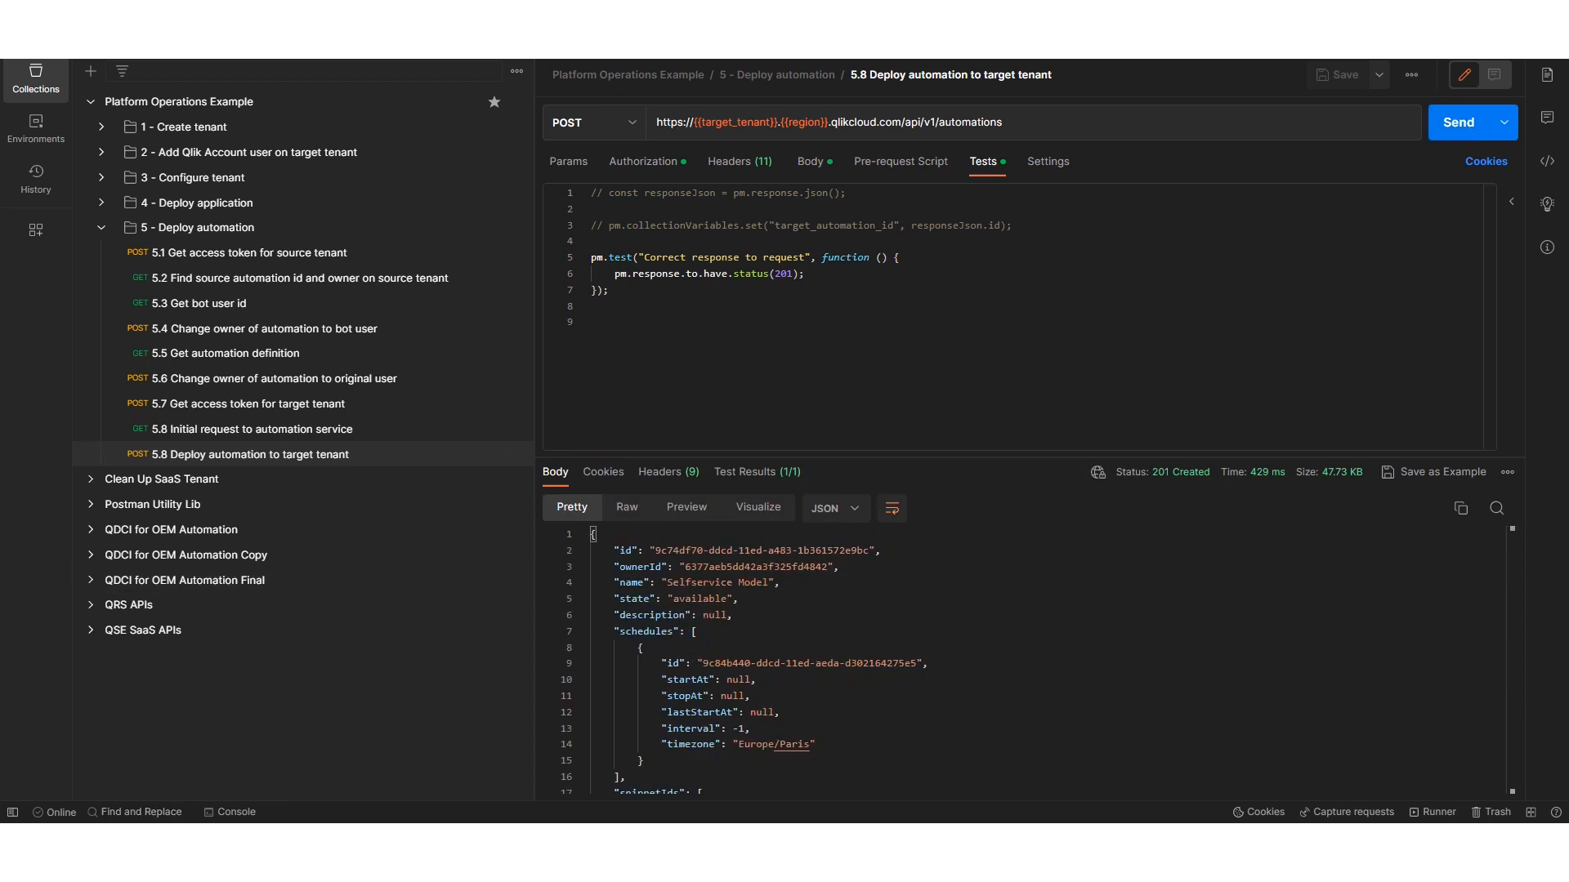
- Switch to Qlik Cloud and open the list of automations in the Management Console
click(225, 788)
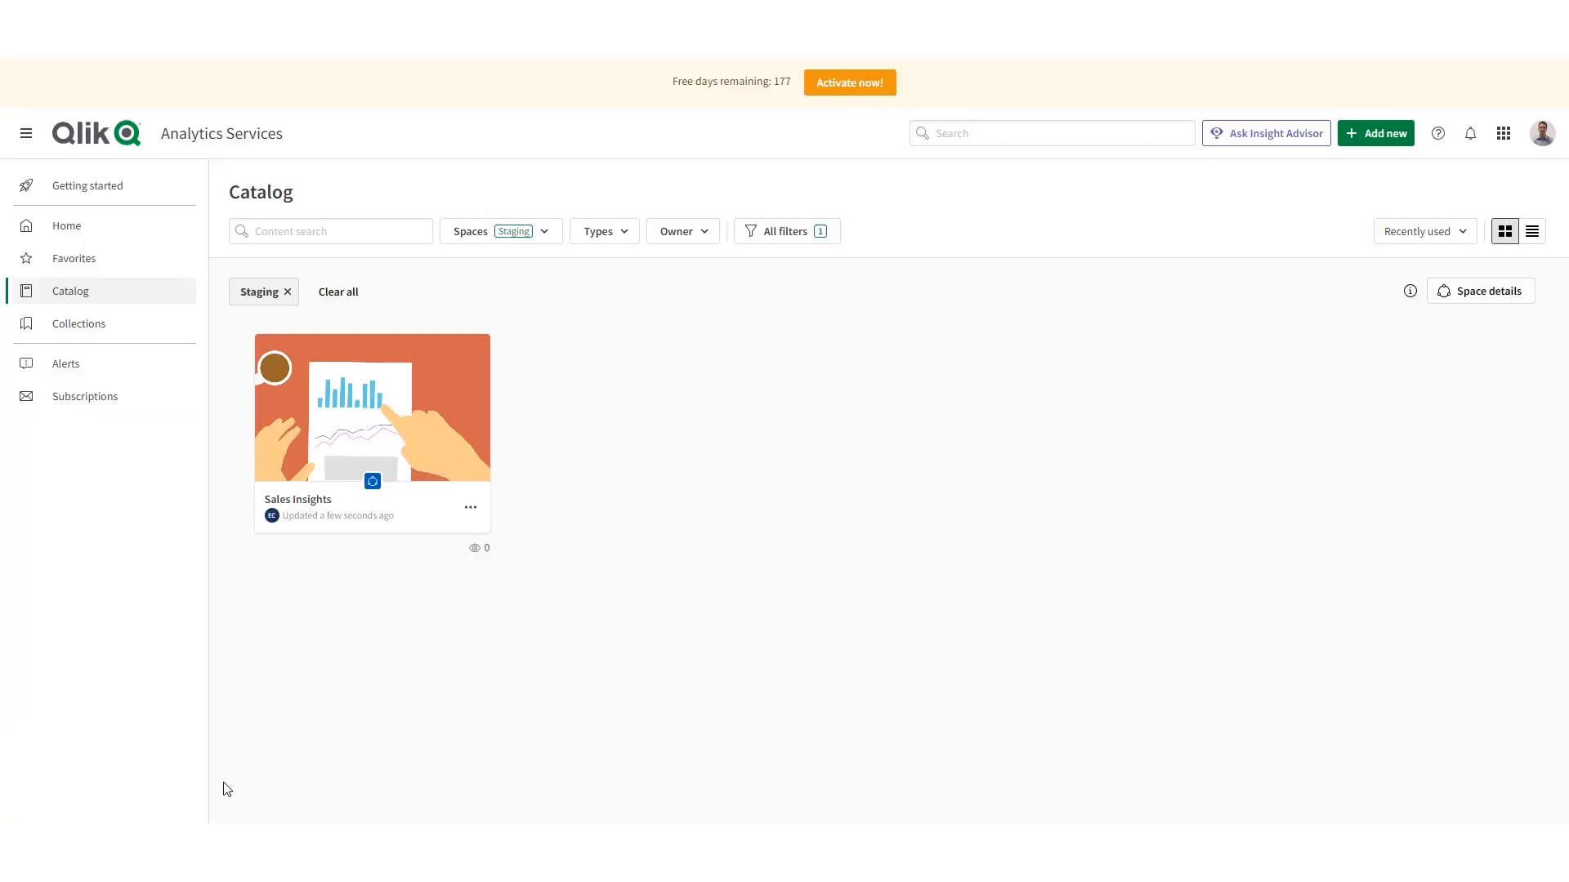
click(1503, 135)
click(1214, 358)
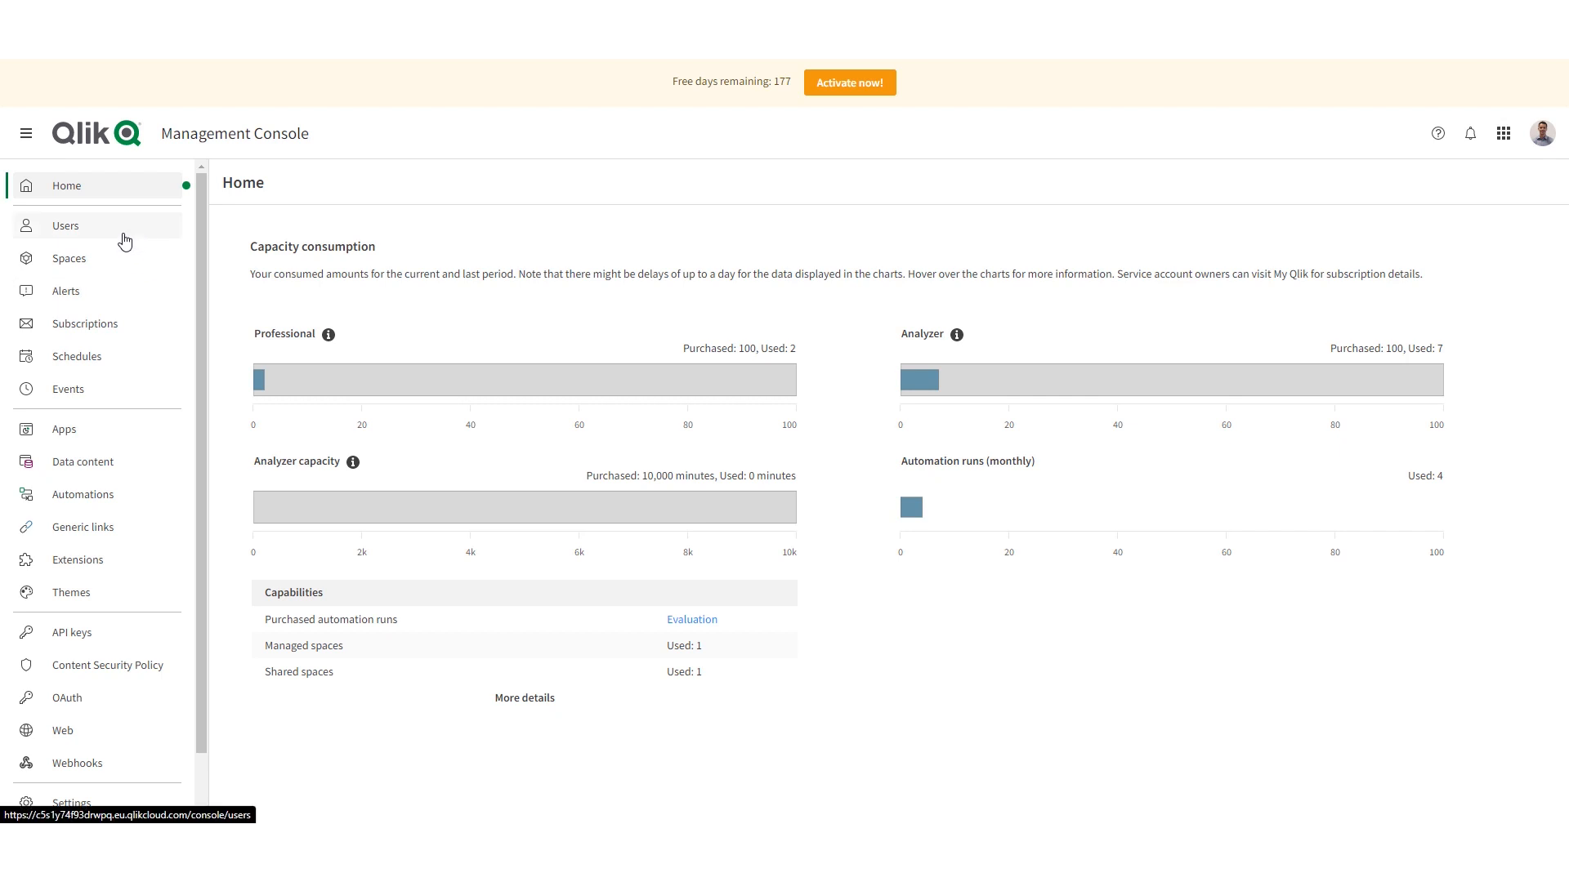
click(89, 506)
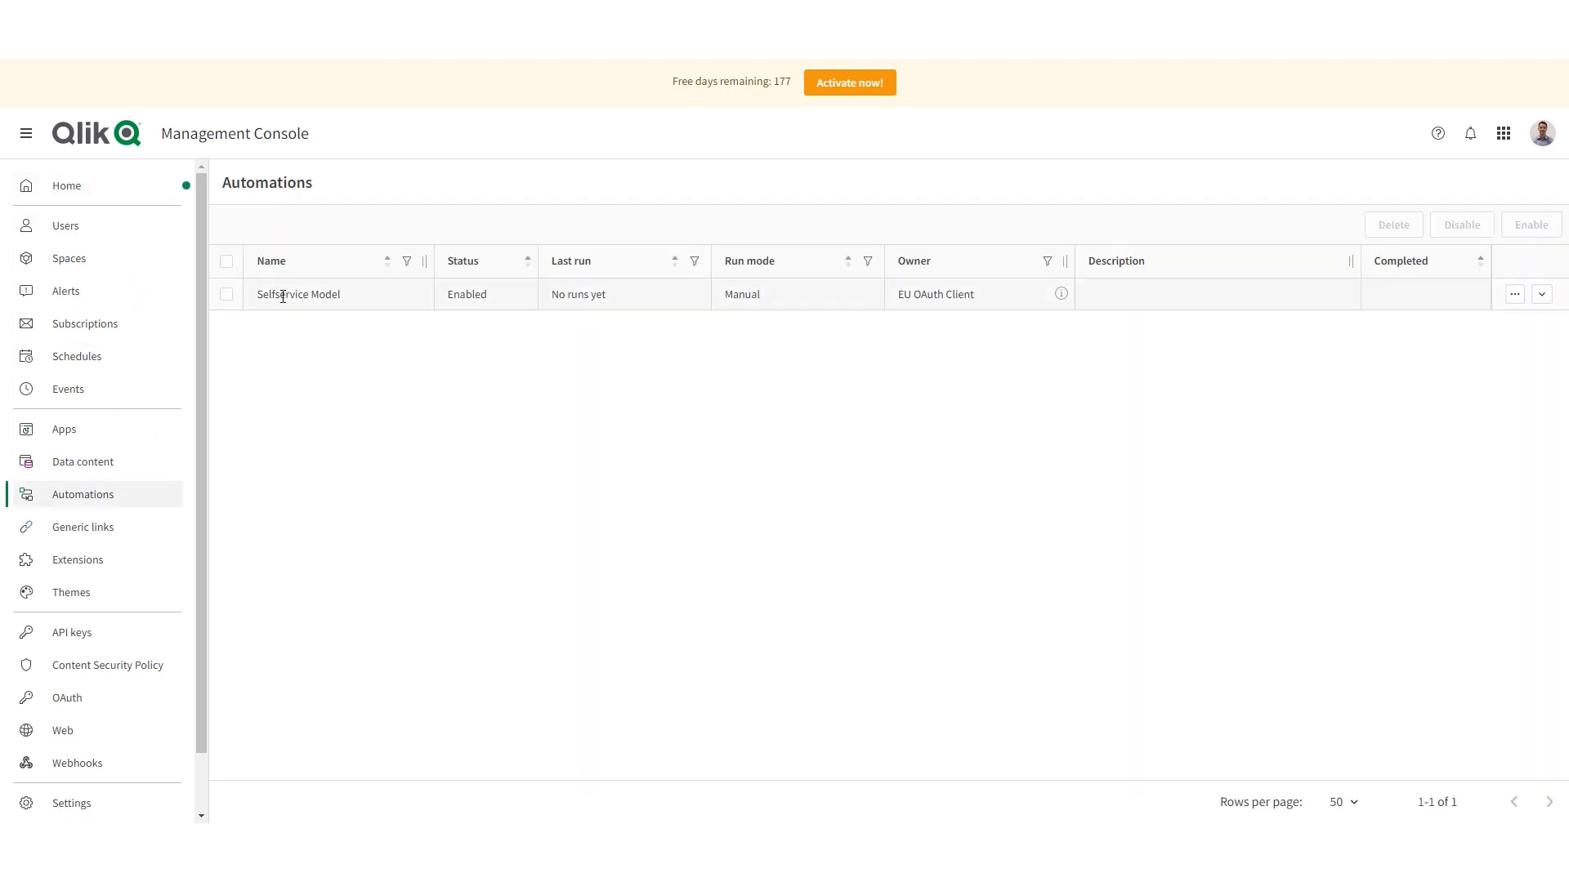
- Change the owner of the Selfservice Model automation to the tenant user found by first name
click(1511, 296)
click(1448, 304)
click(688, 479)
text(alvaro)
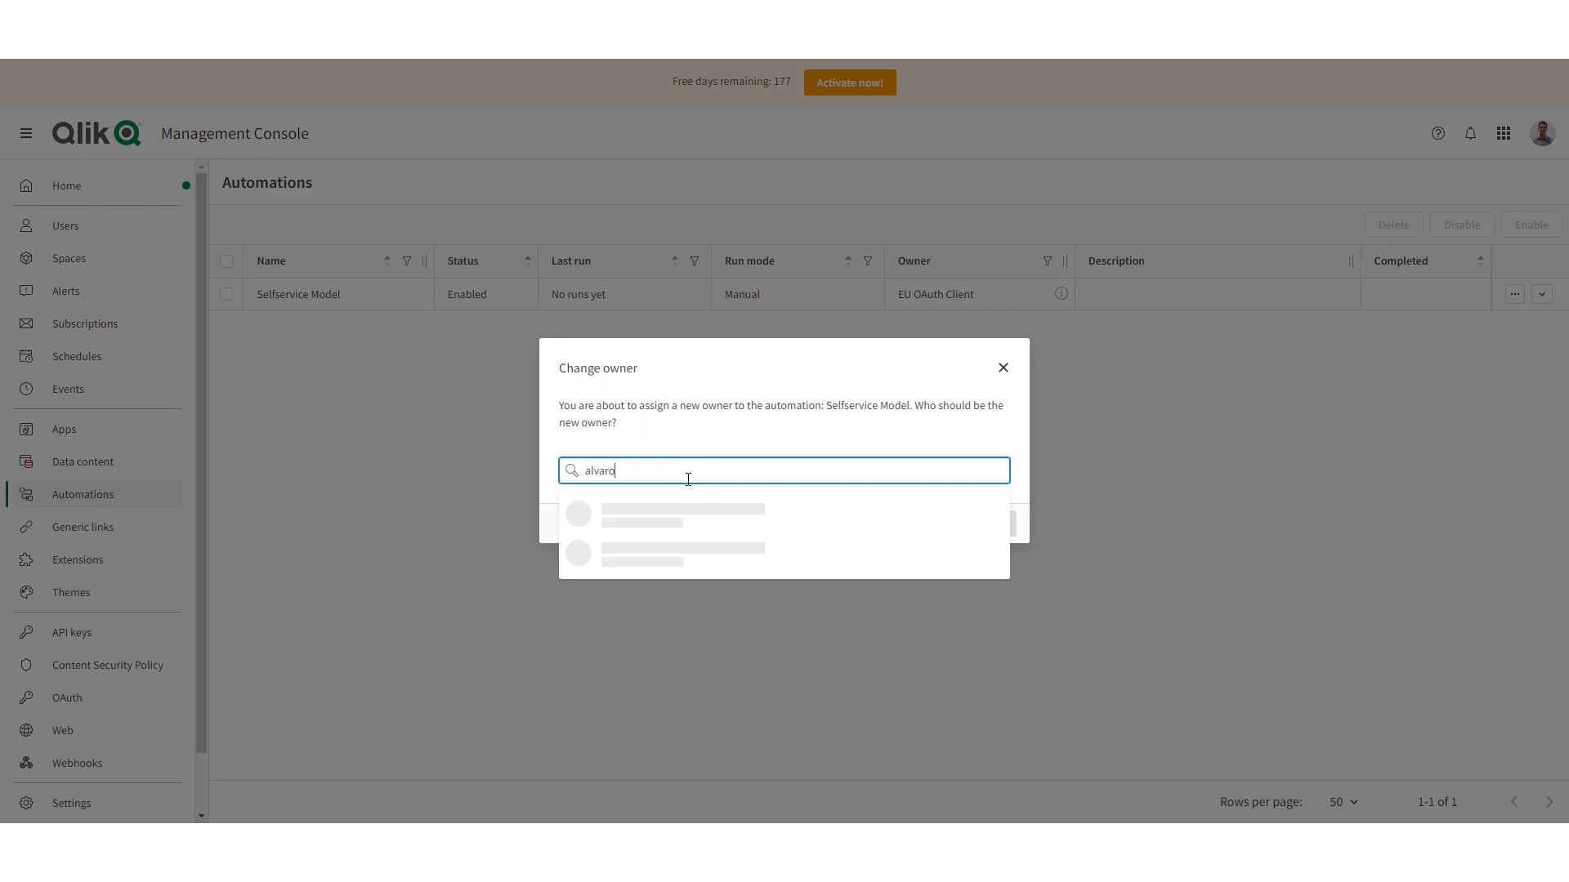
click(684, 514)
click(1011, 528)
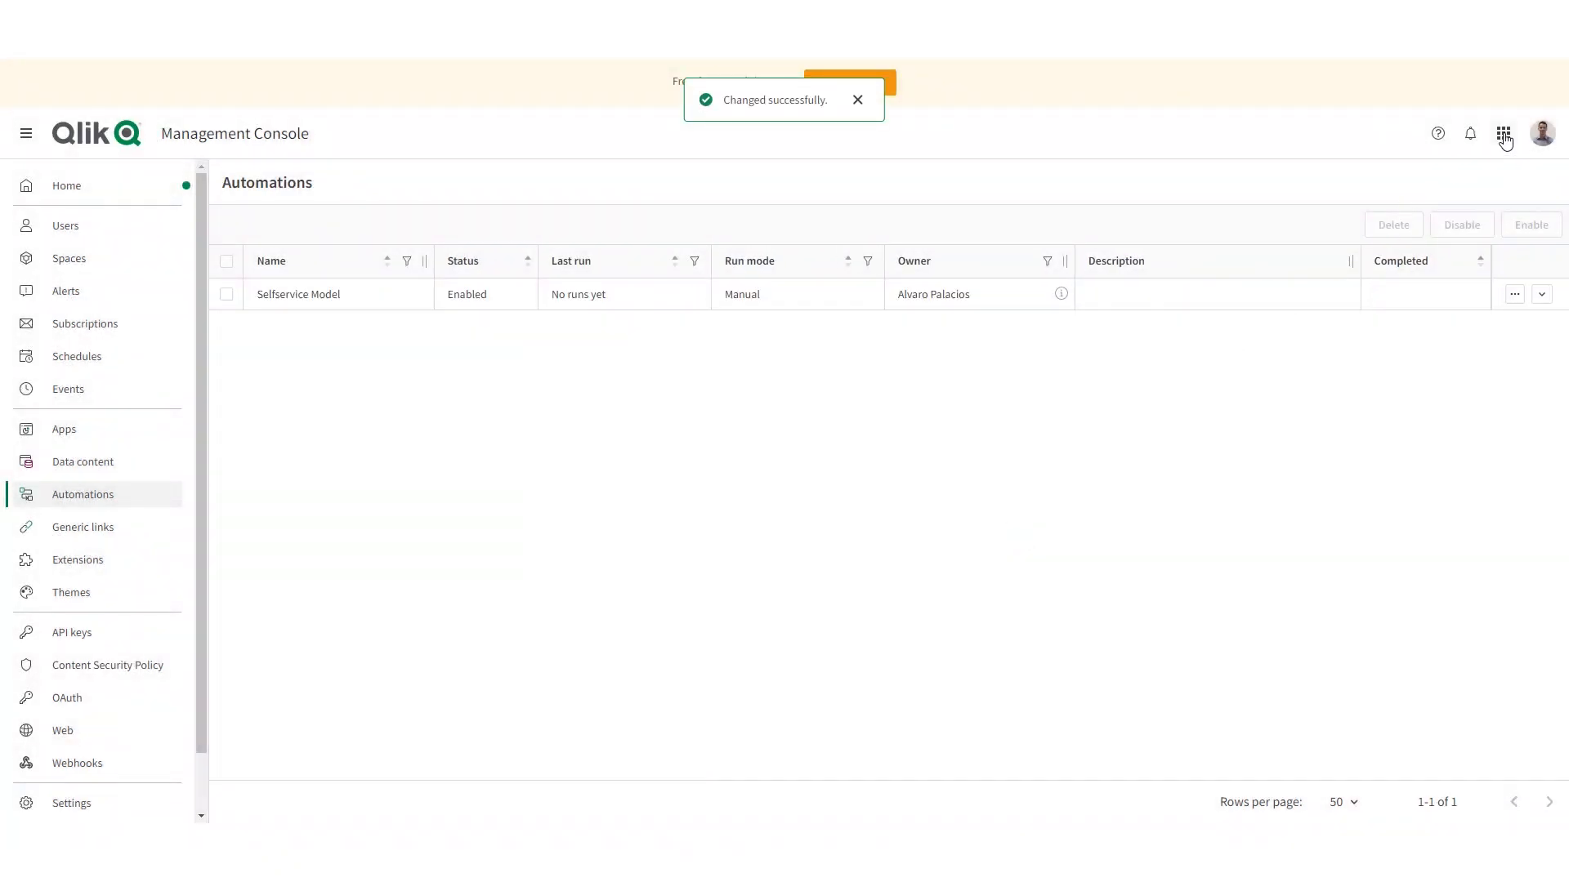
- Go to the owner's automations in Qlik Cloud and open Selfservice Model for editing
click(1504, 135)
click(1454, 251)
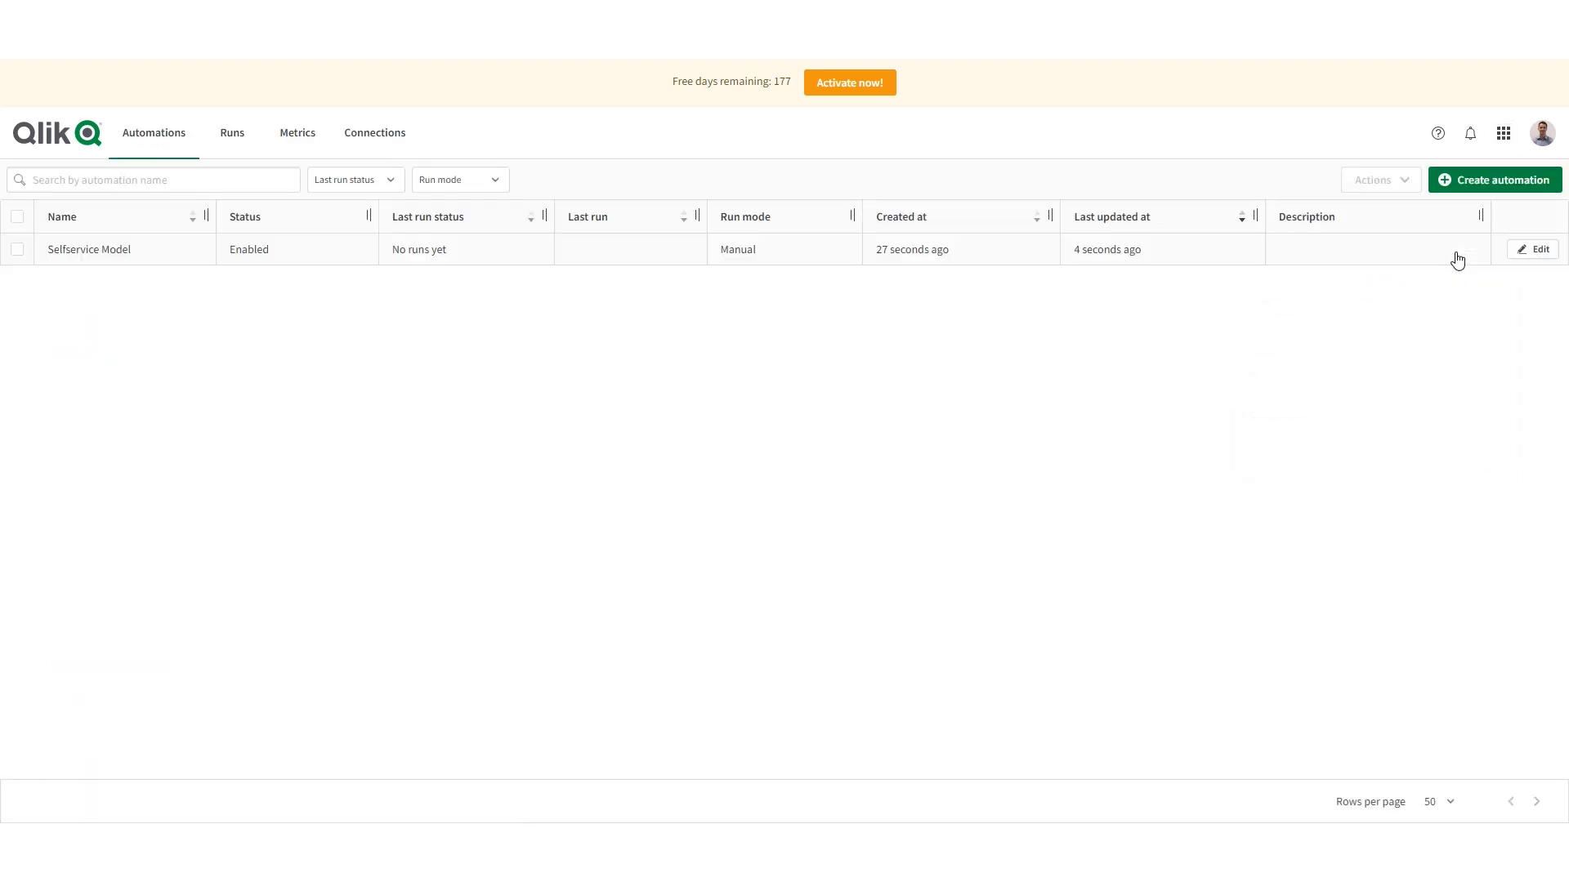
click(1531, 250)
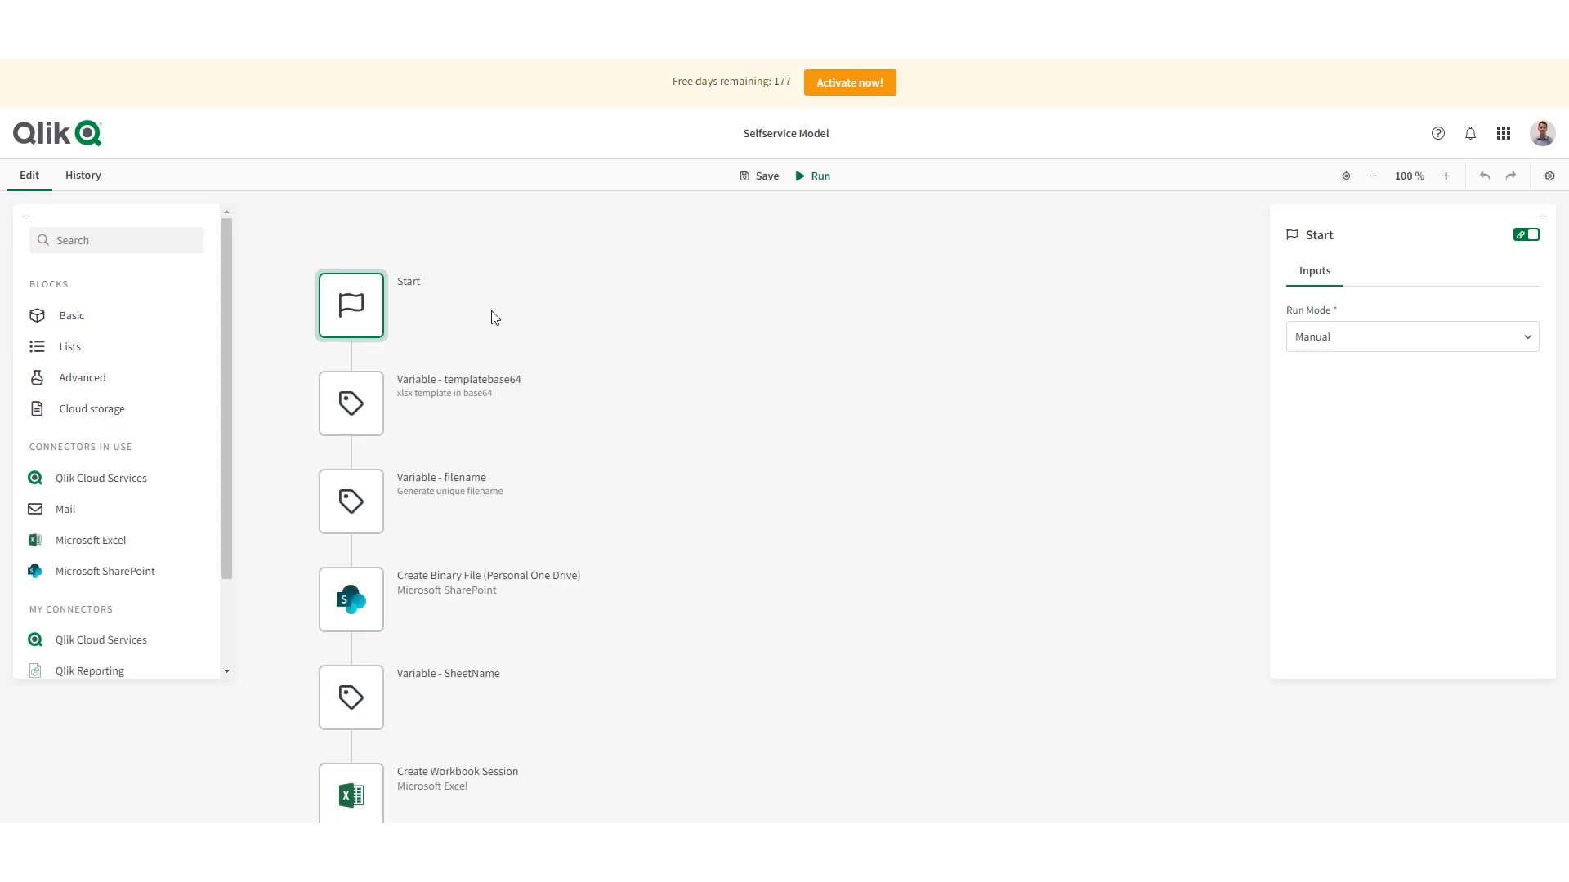
- Unlink the Create Binary File block's Microsoft SharePoint connection and relink it to the Microsoft work account with default permissions
scroll(438, 323, down, 1)
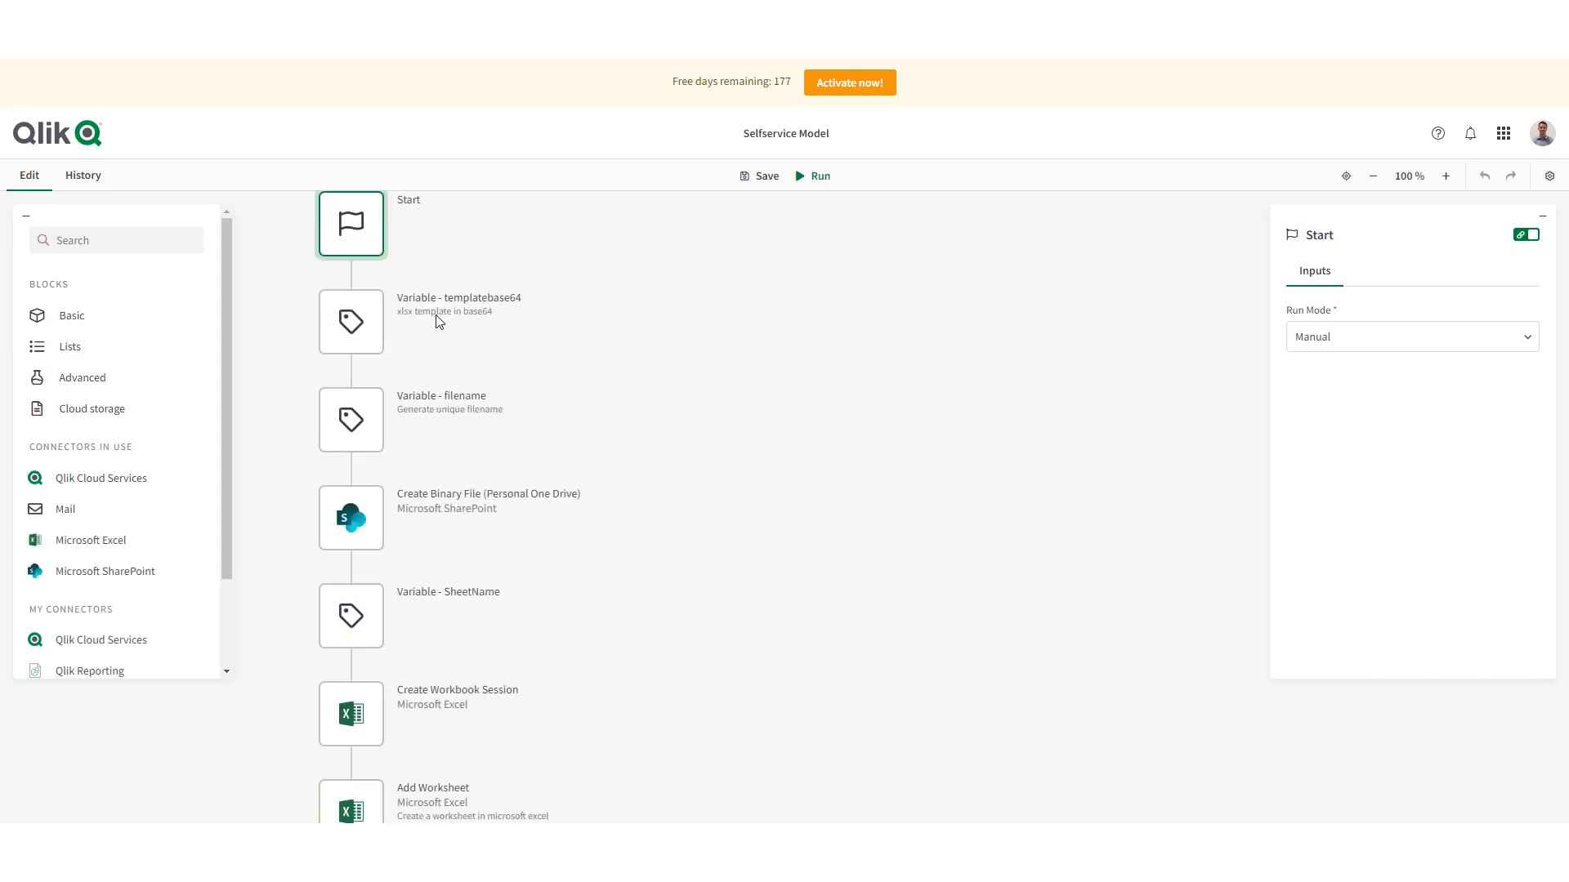
scroll(439, 321, down, 1)
click(351, 435)
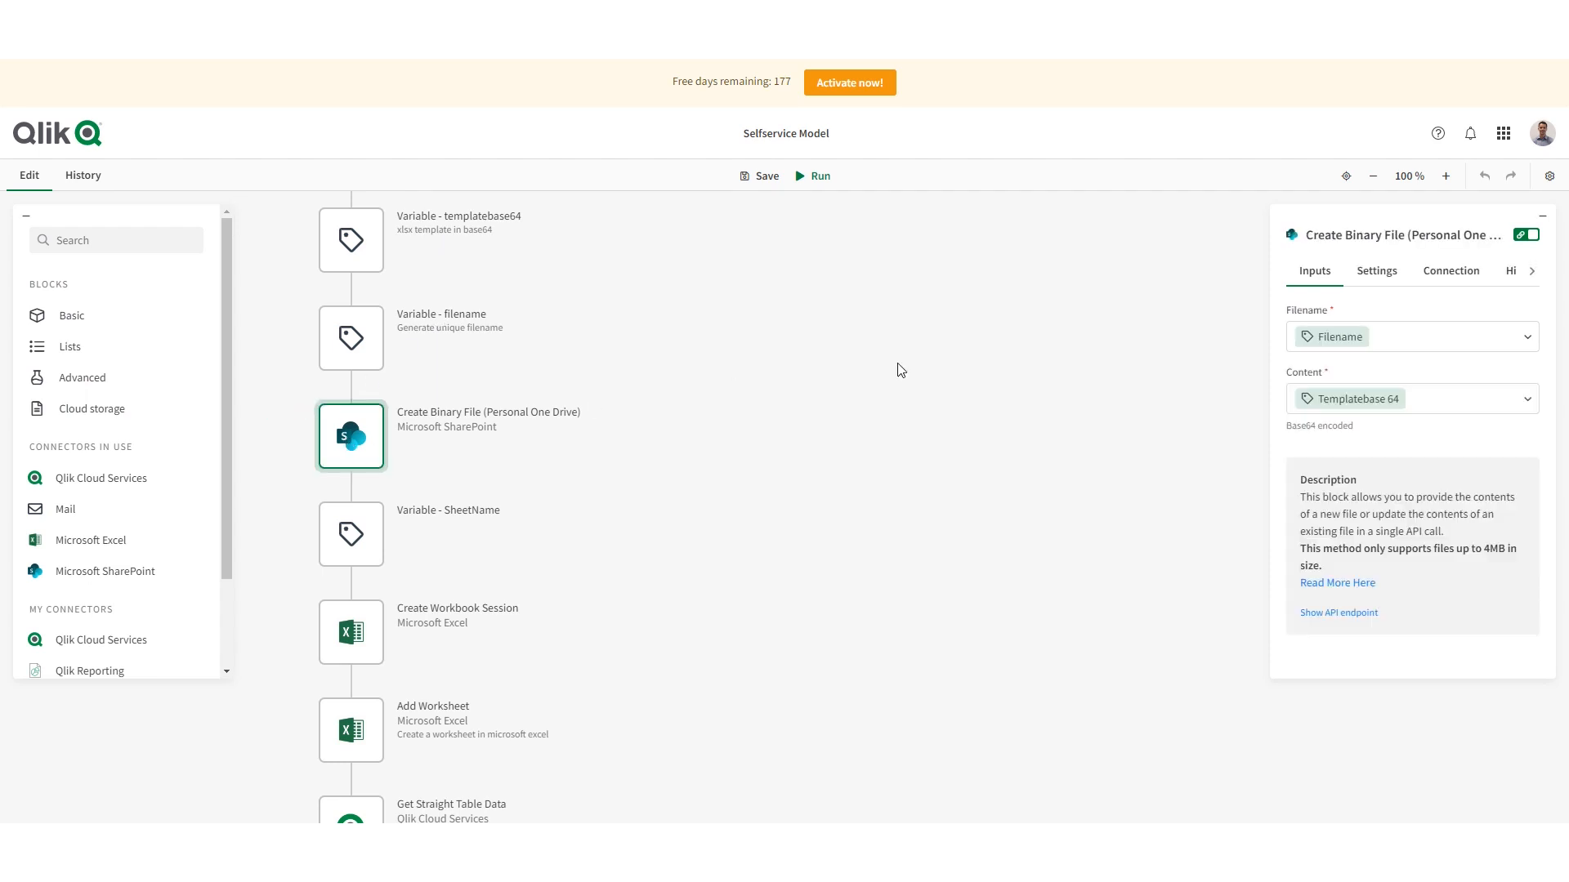
click(1453, 270)
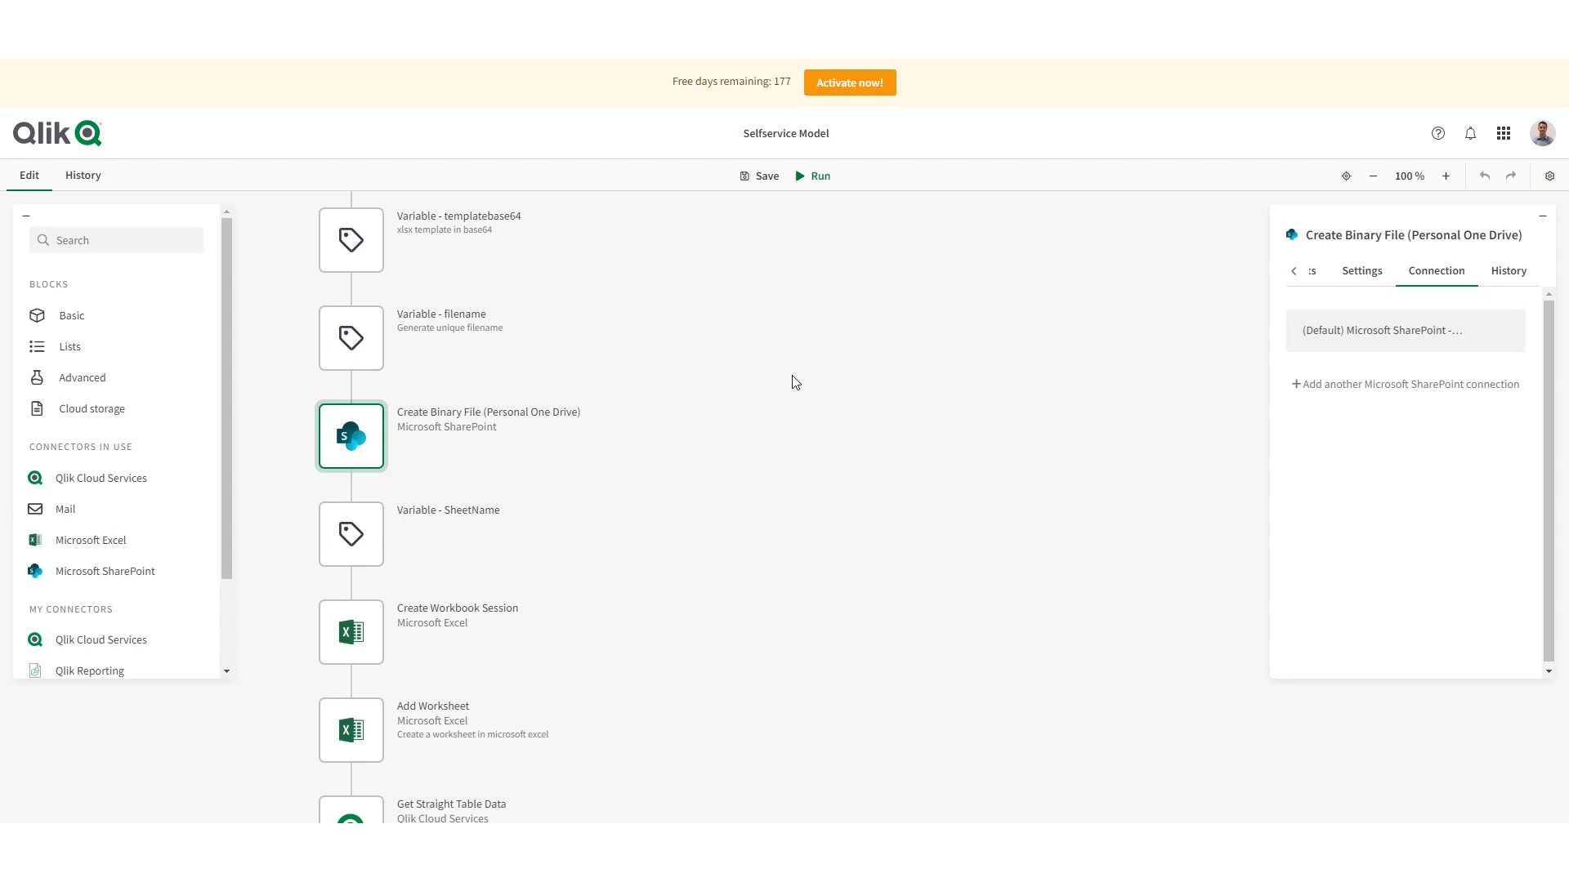
click(1487, 331)
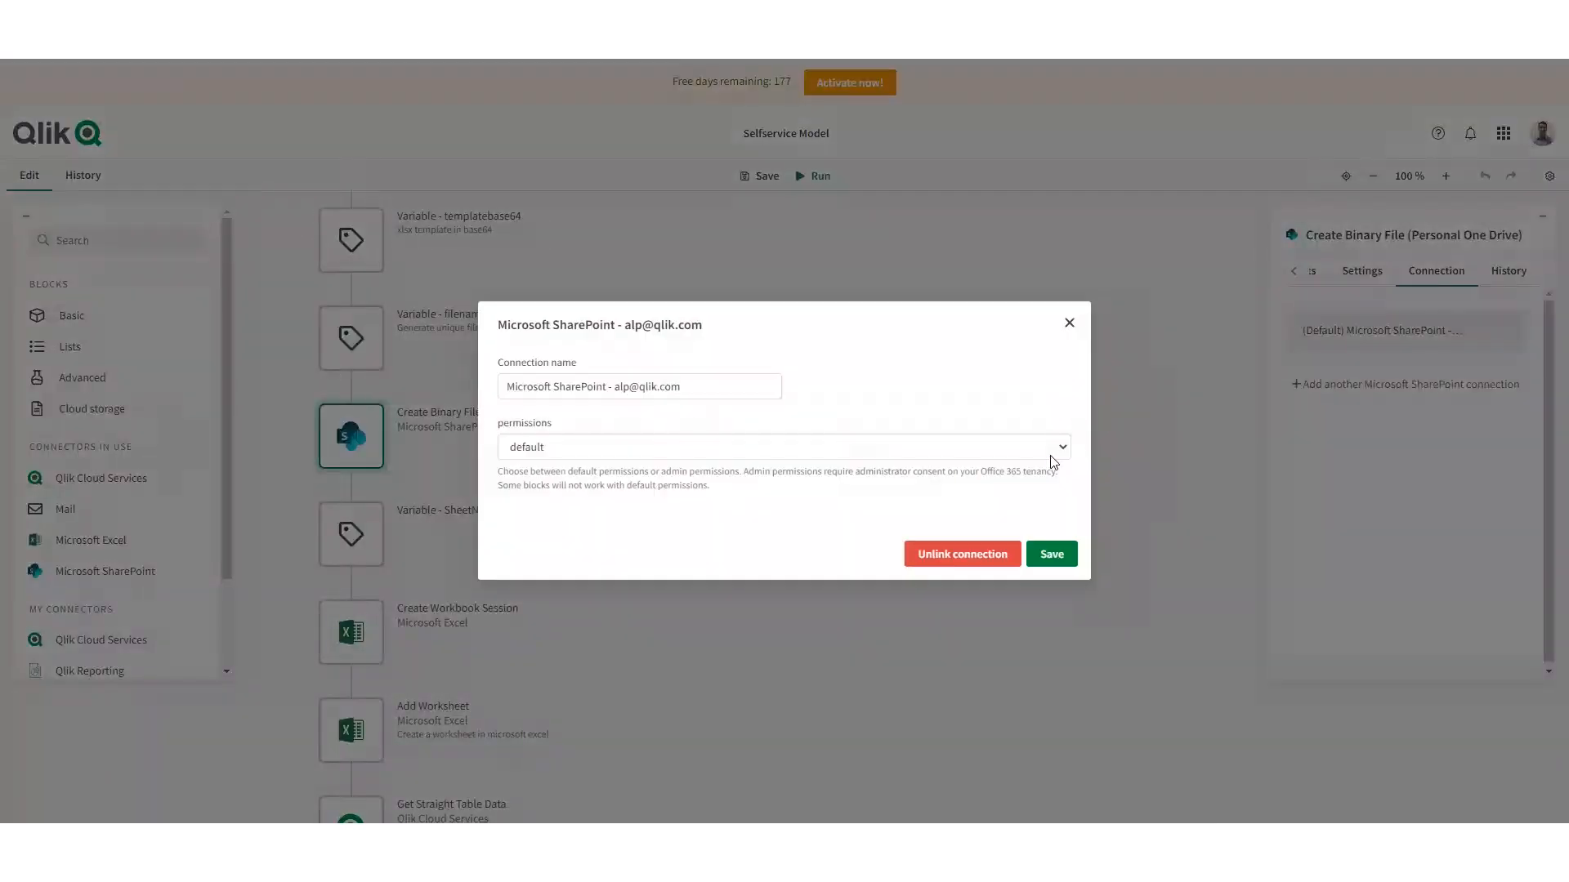
click(945, 562)
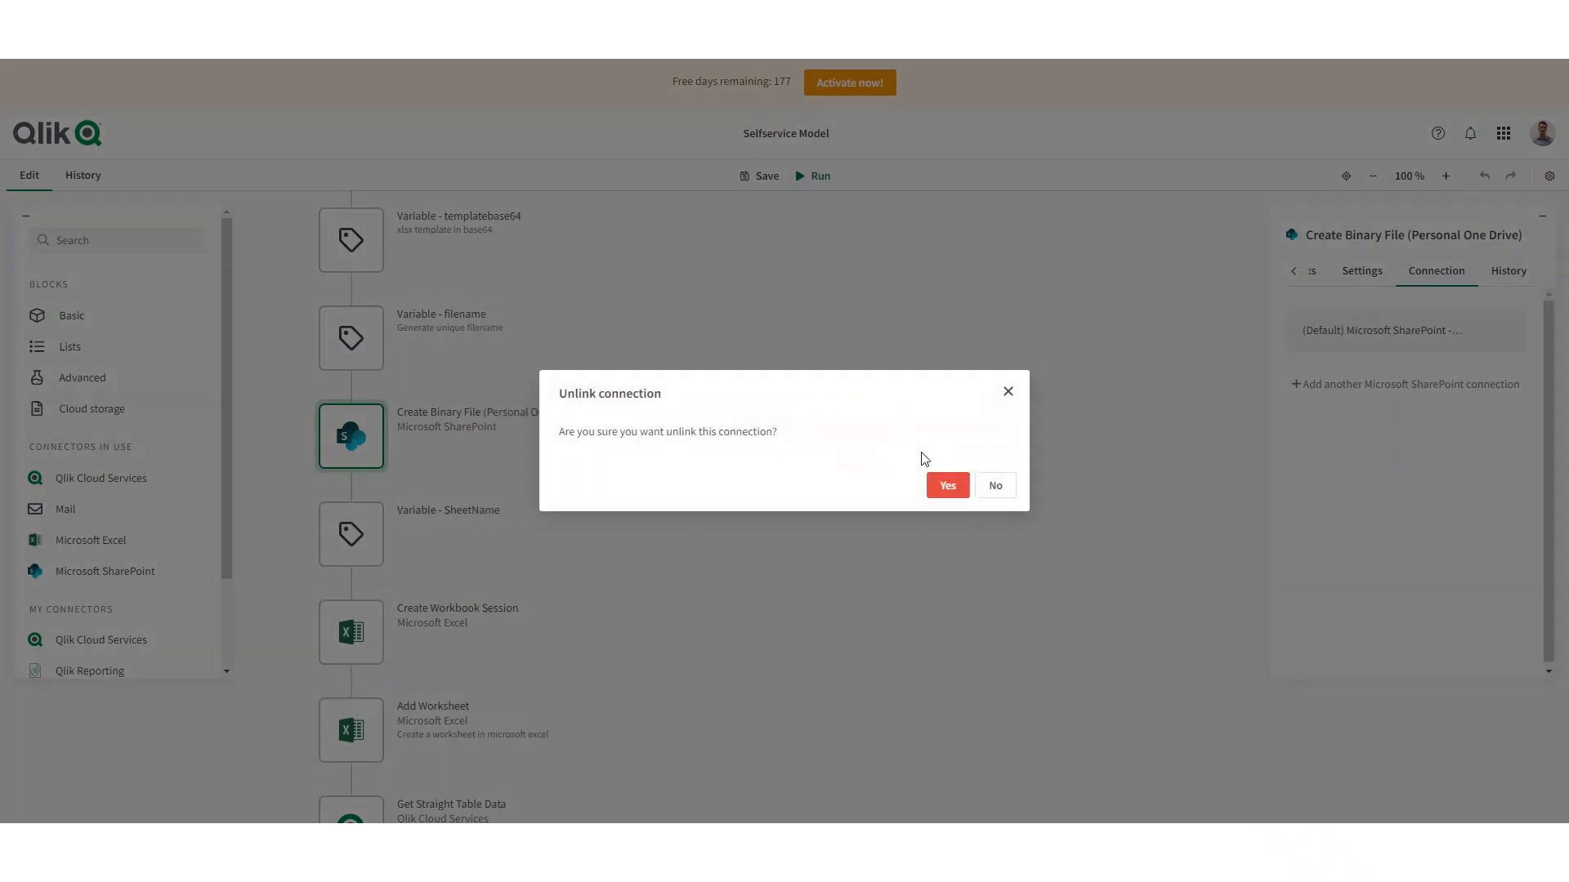
click(950, 485)
click(1380, 340)
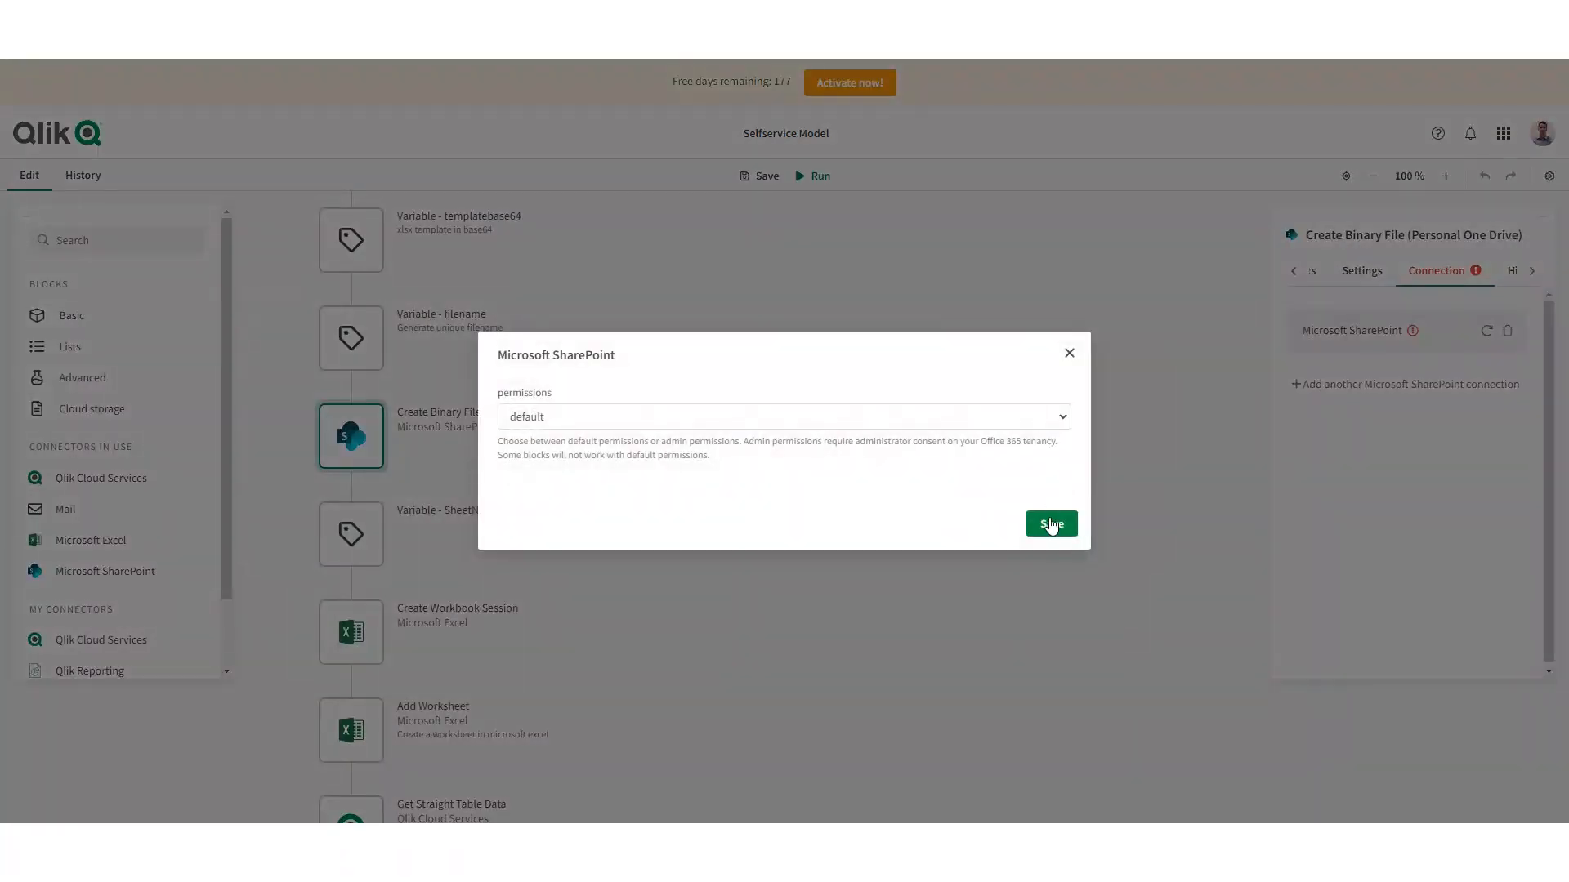
click(1052, 524)
click(1036, 493)
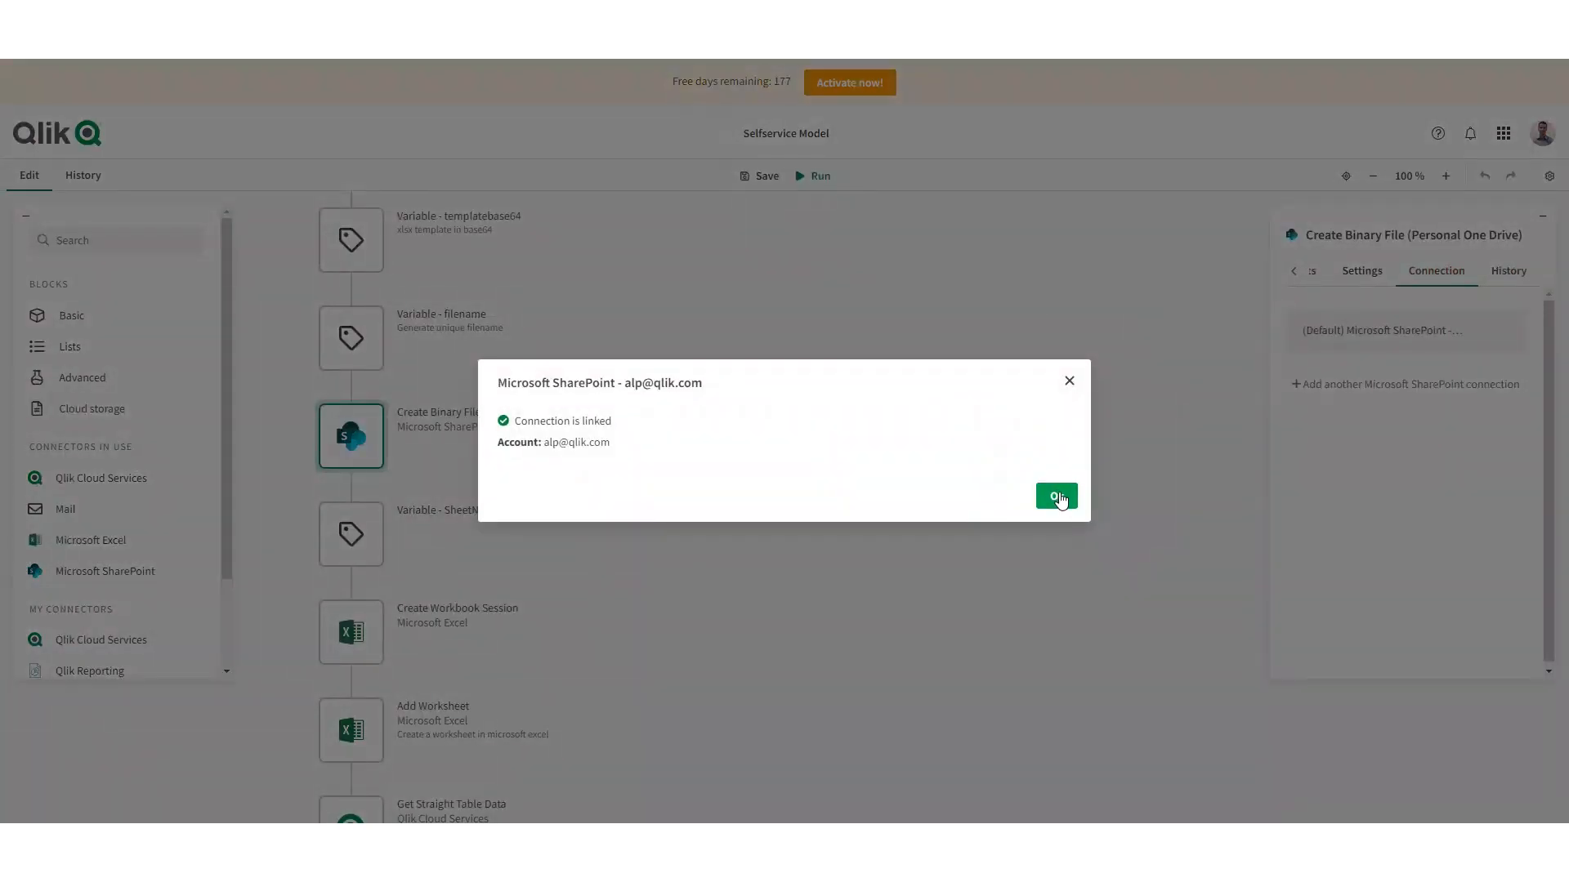
click(1061, 497)
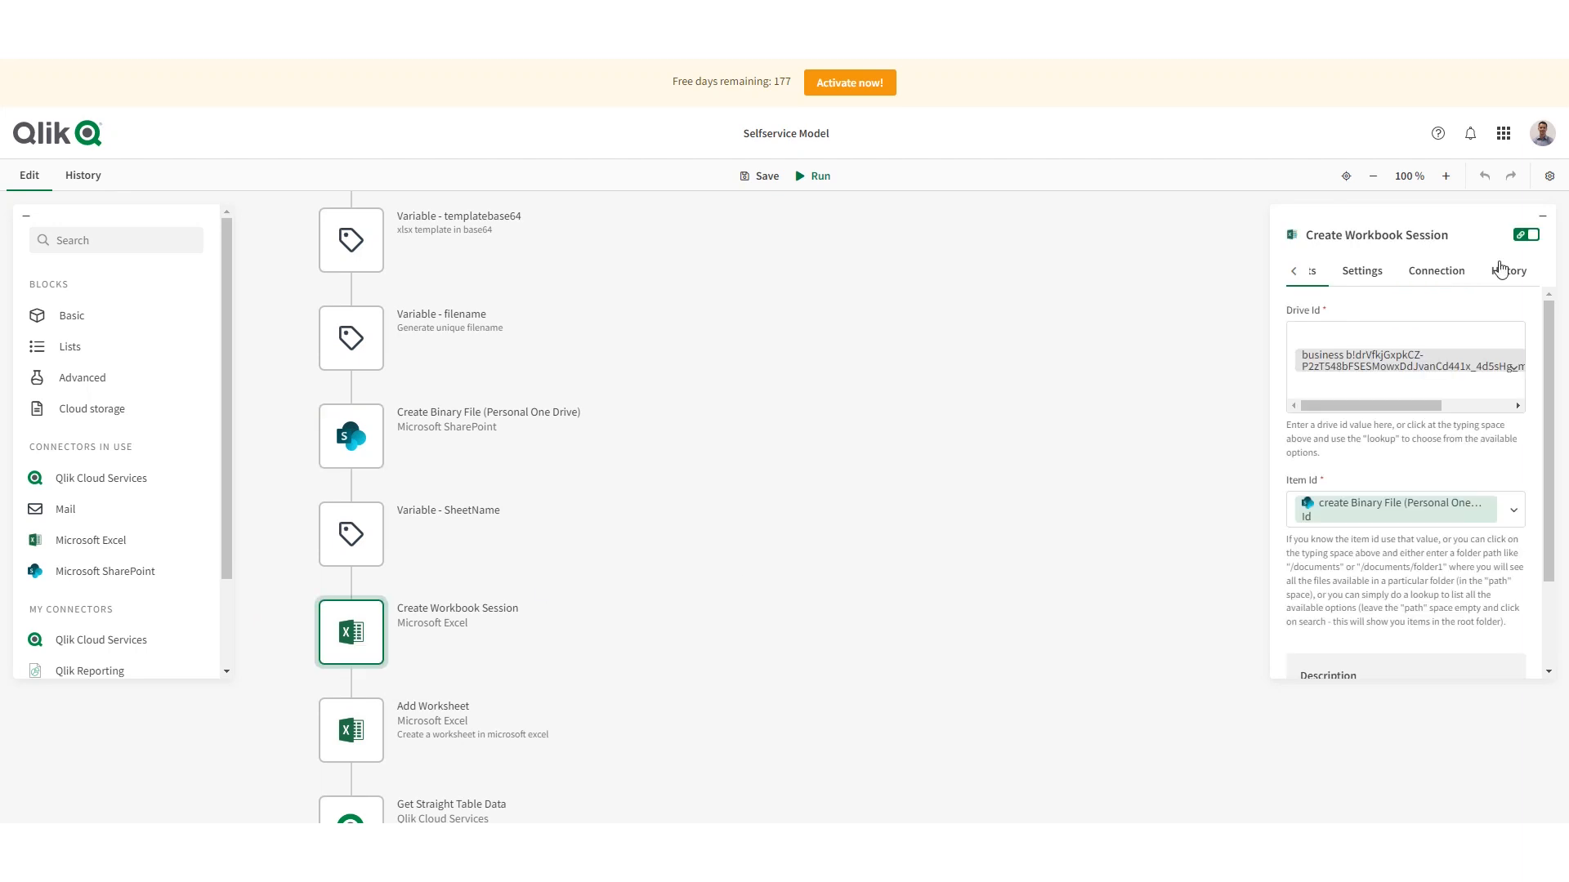
- Unlink the Microsoft Excel connection of the Create Workbook Session block and relink it to the Microsoft work account
click(1435, 271)
click(1491, 337)
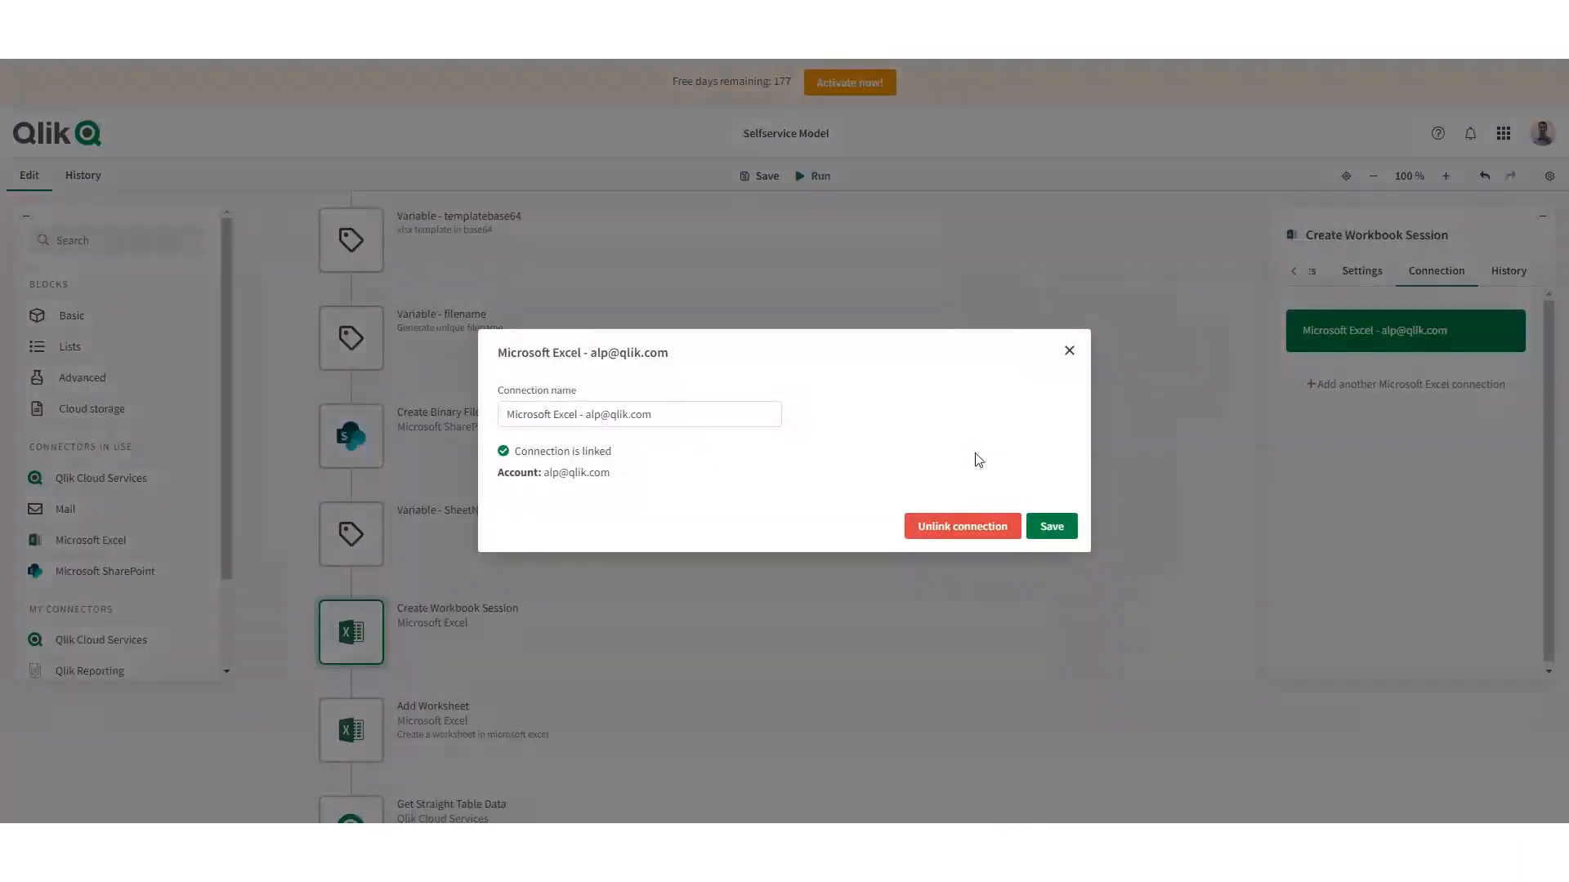
click(956, 530)
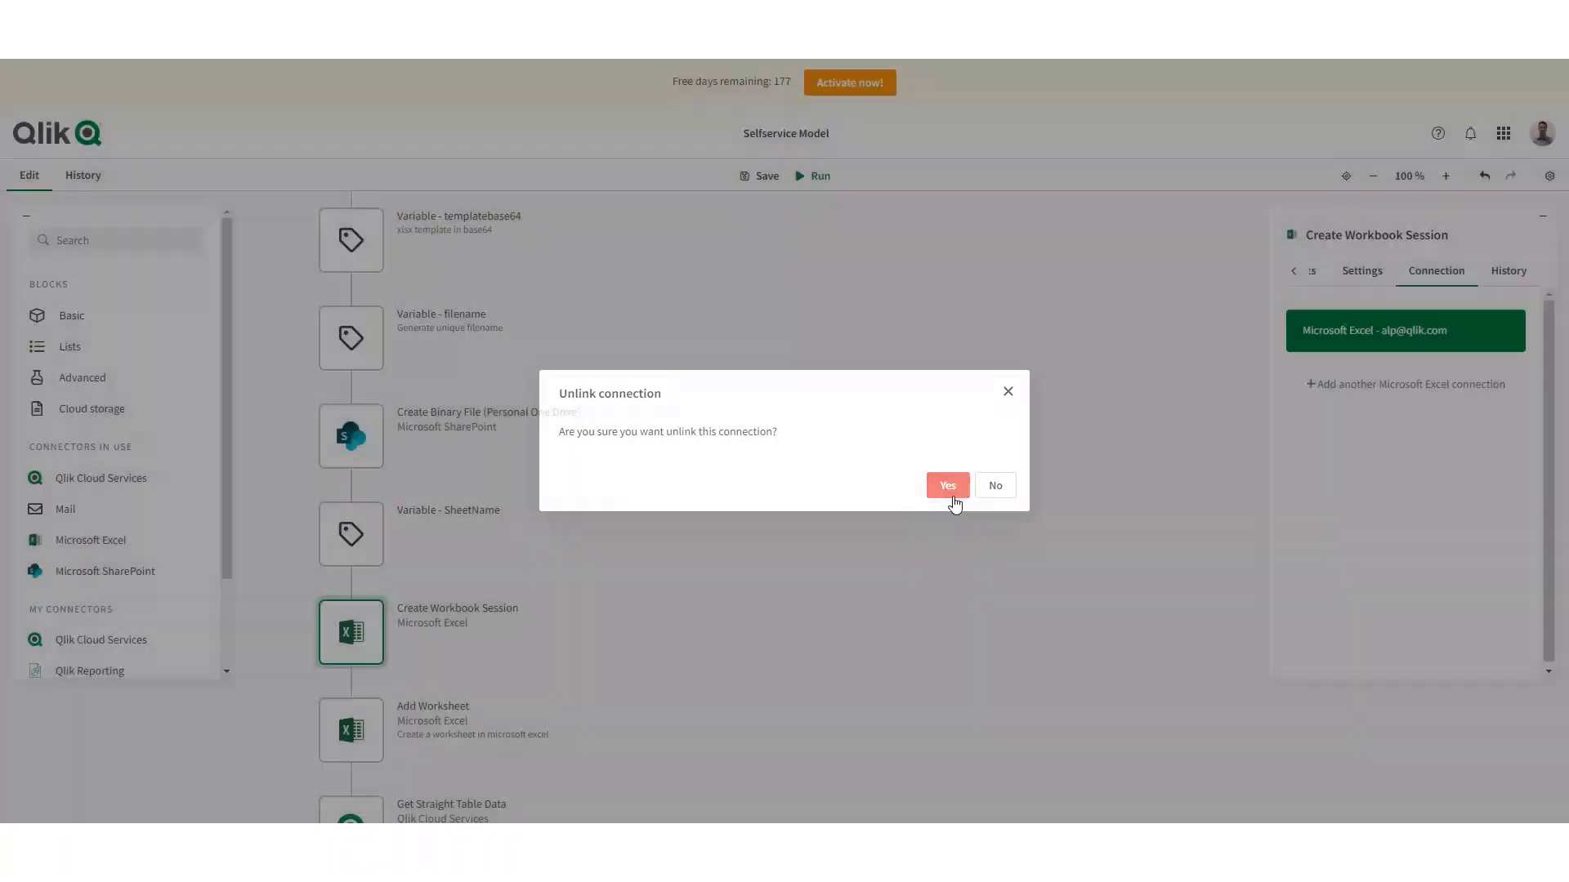
click(953, 490)
click(1426, 343)
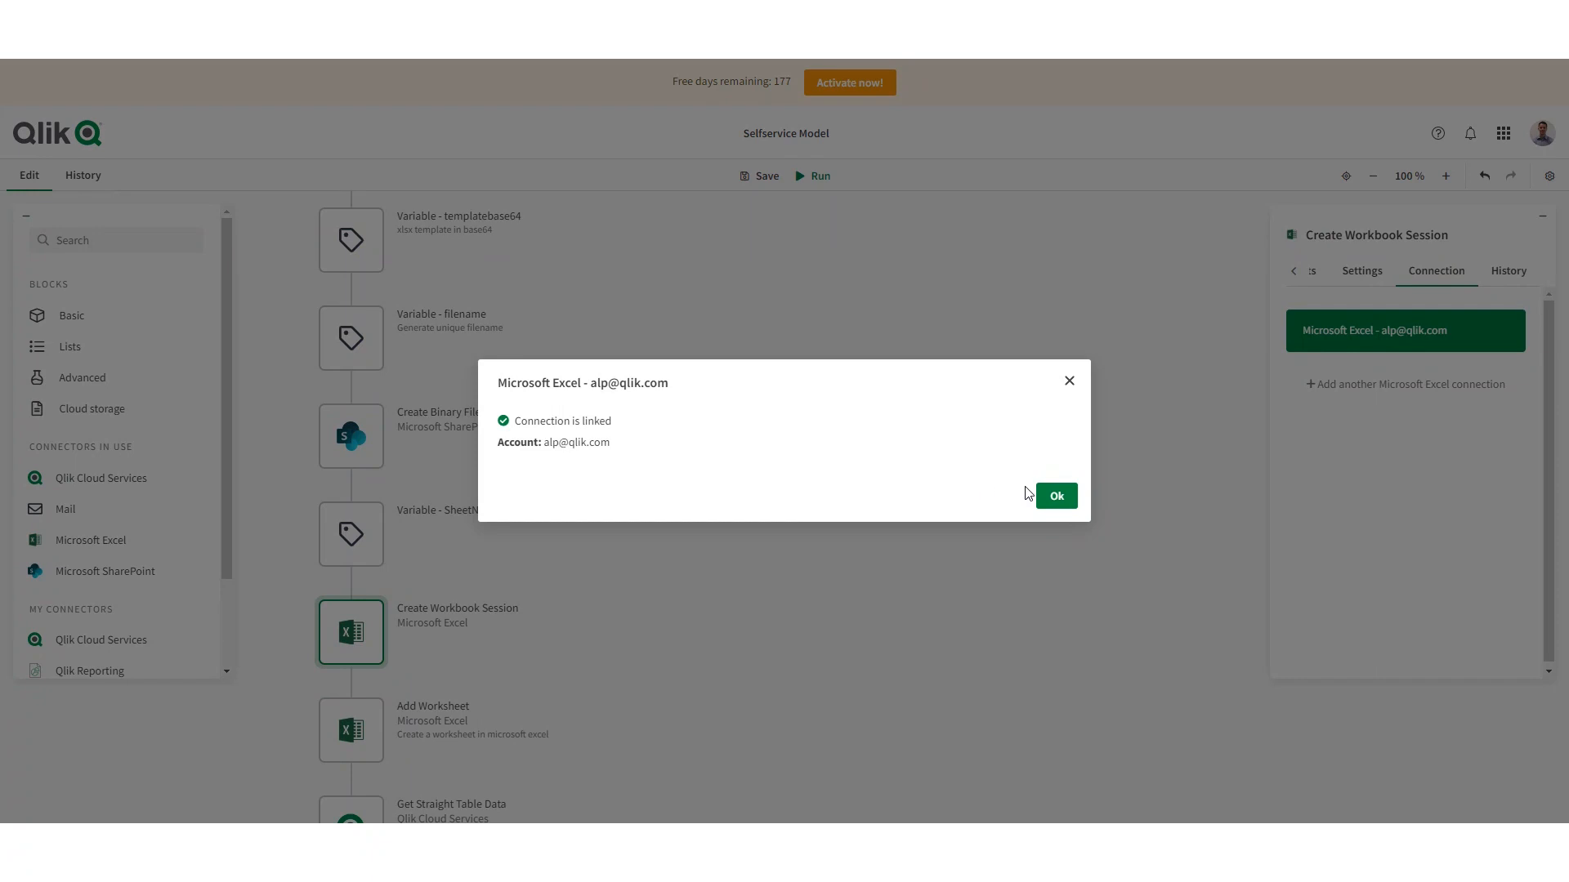
click(1050, 495)
- Replace the App Id of the Get Straight Table Data block with this tenant's Sales Insights app and save the automation
scroll(531, 498, down, 1)
scroll(531, 497, down, 2)
click(387, 488)
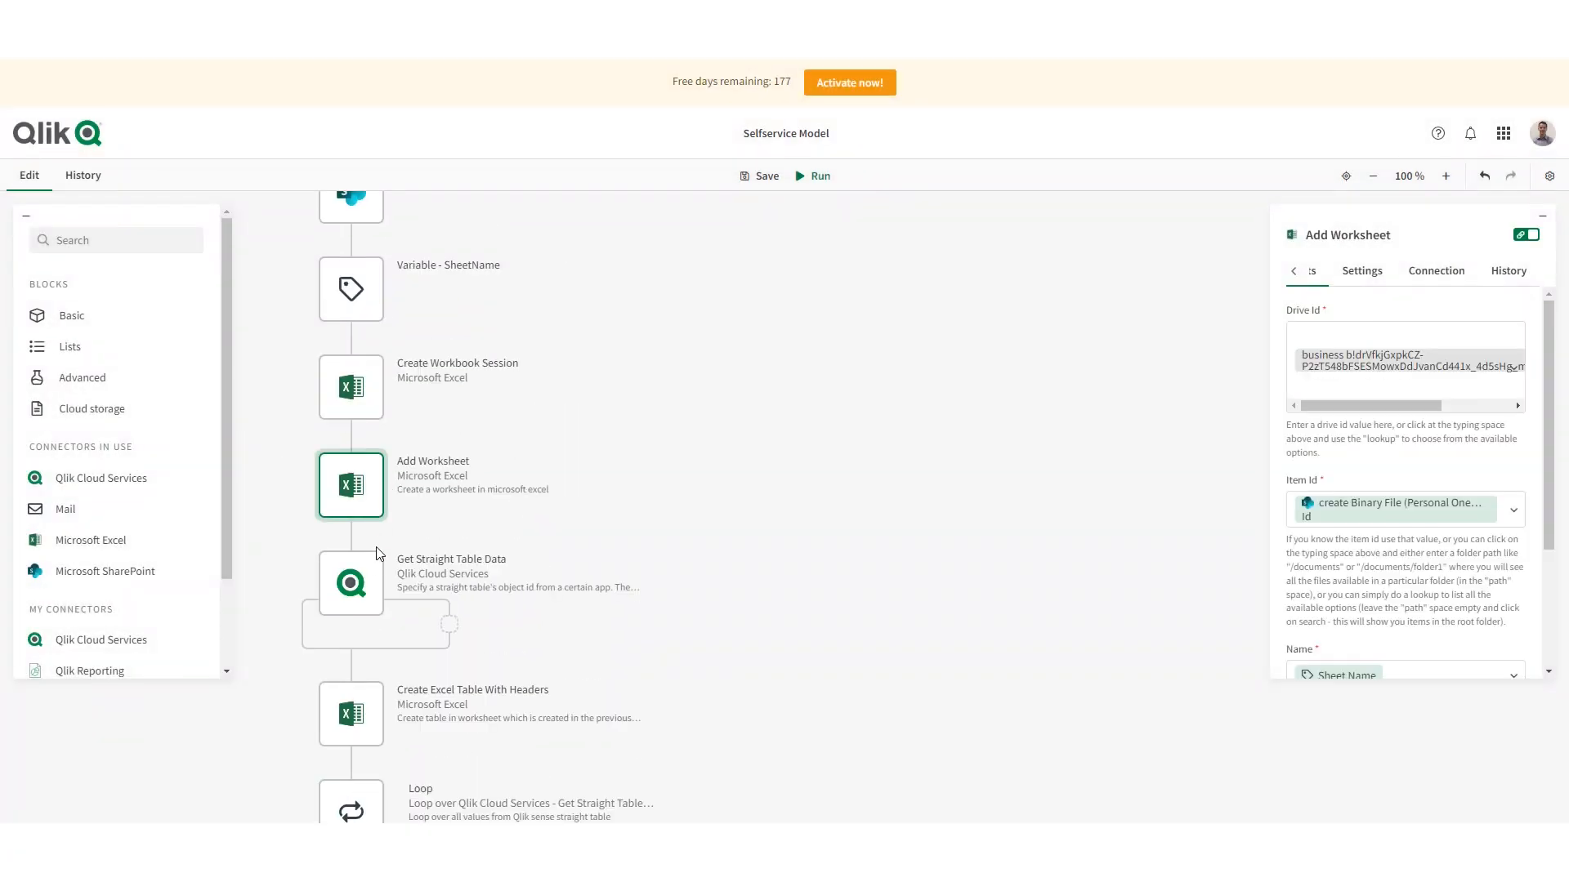
click(374, 582)
click(1400, 351)
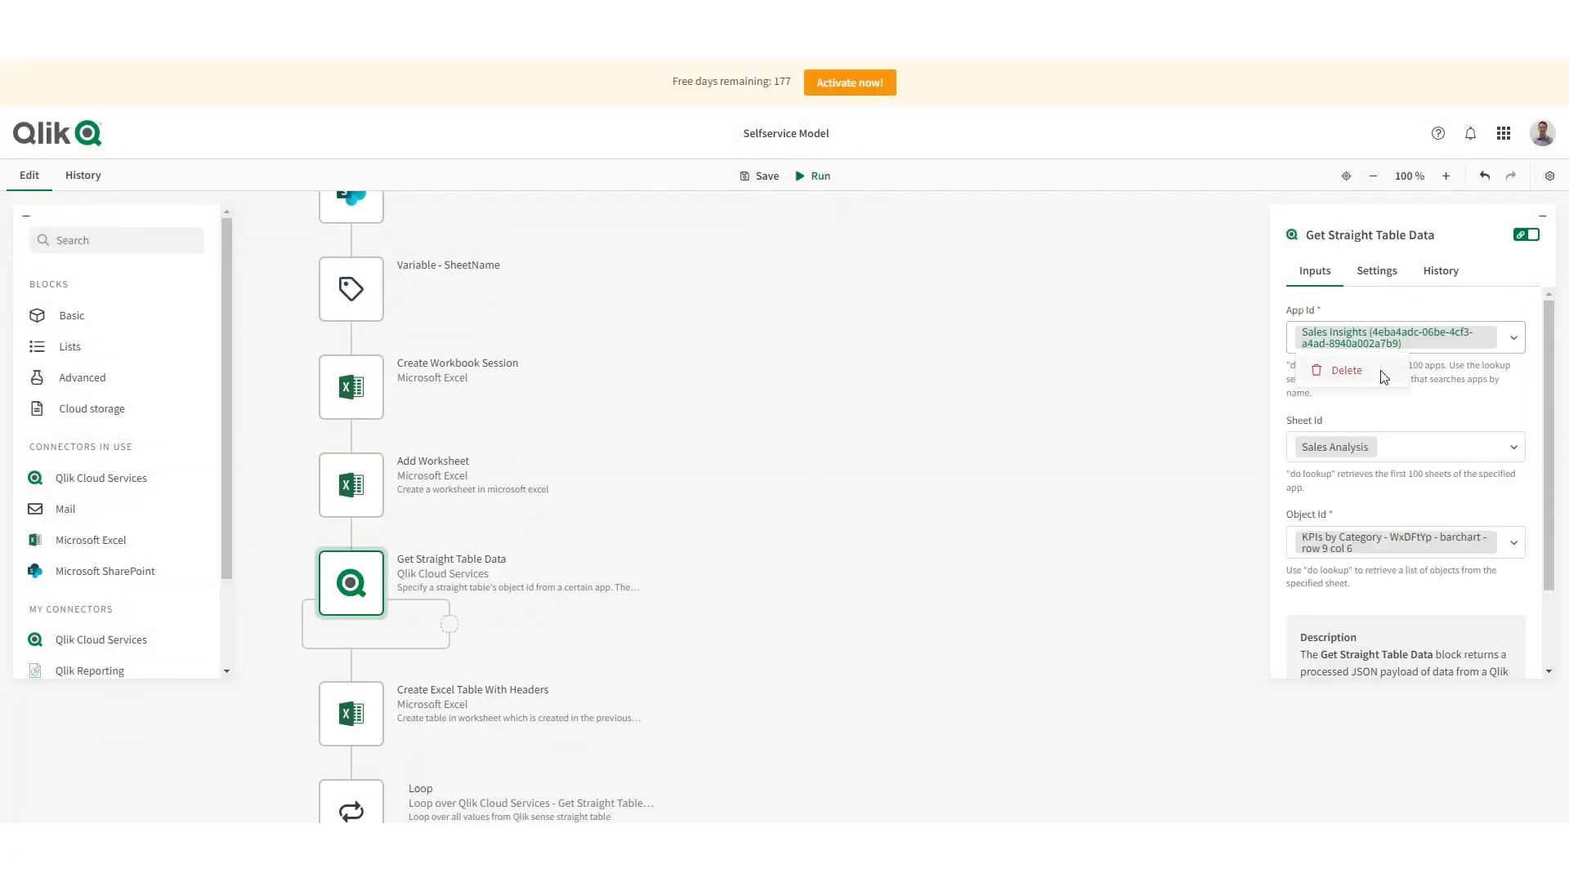
click(1389, 349)
click(1369, 375)
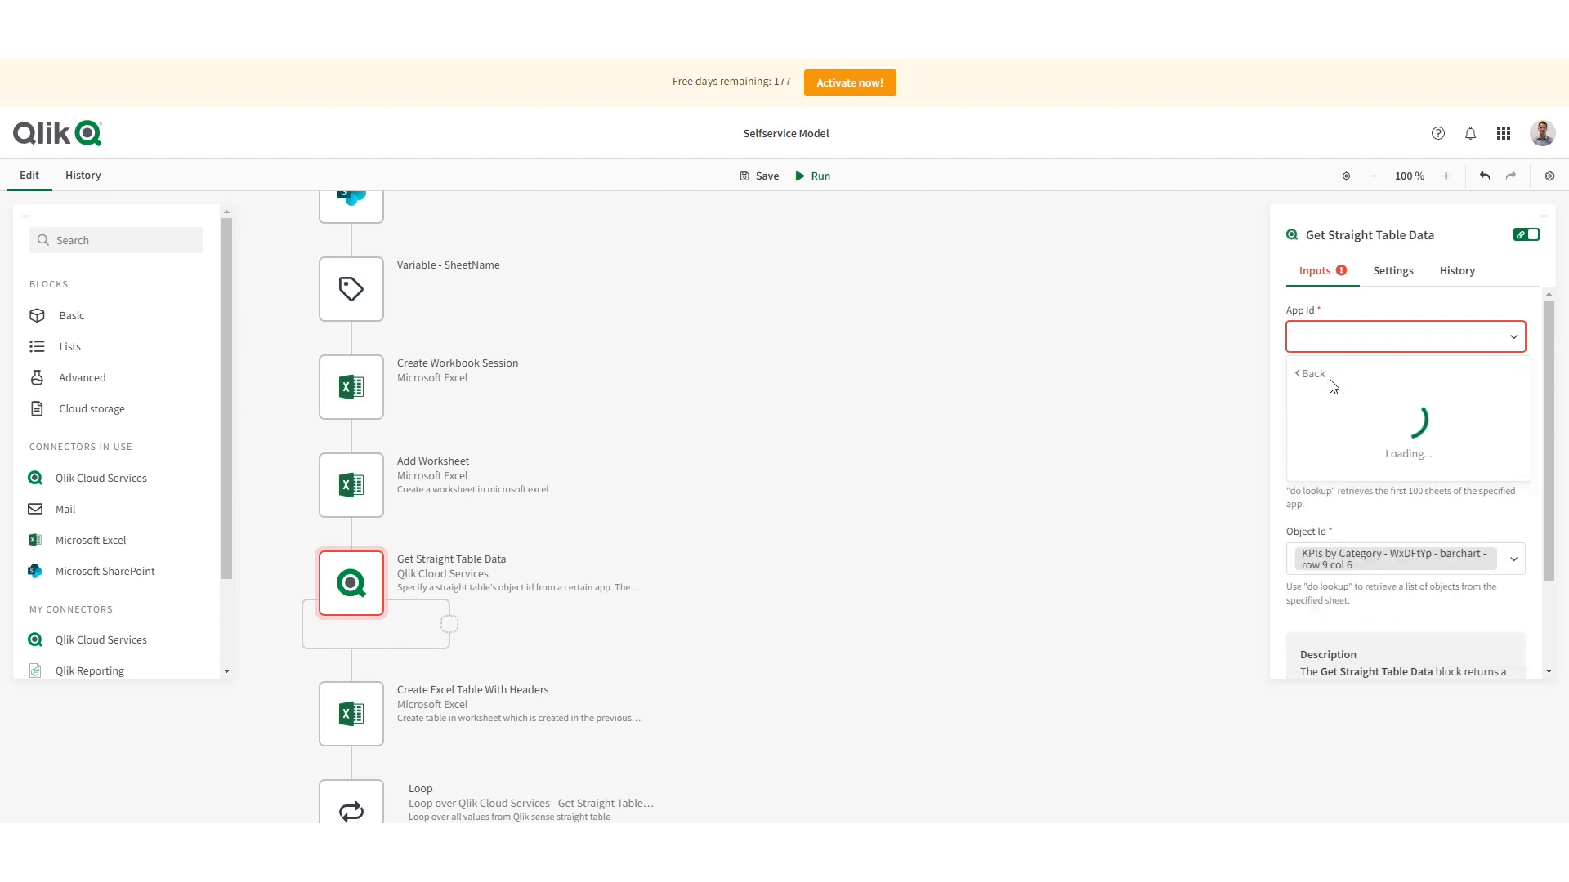
click(1353, 495)
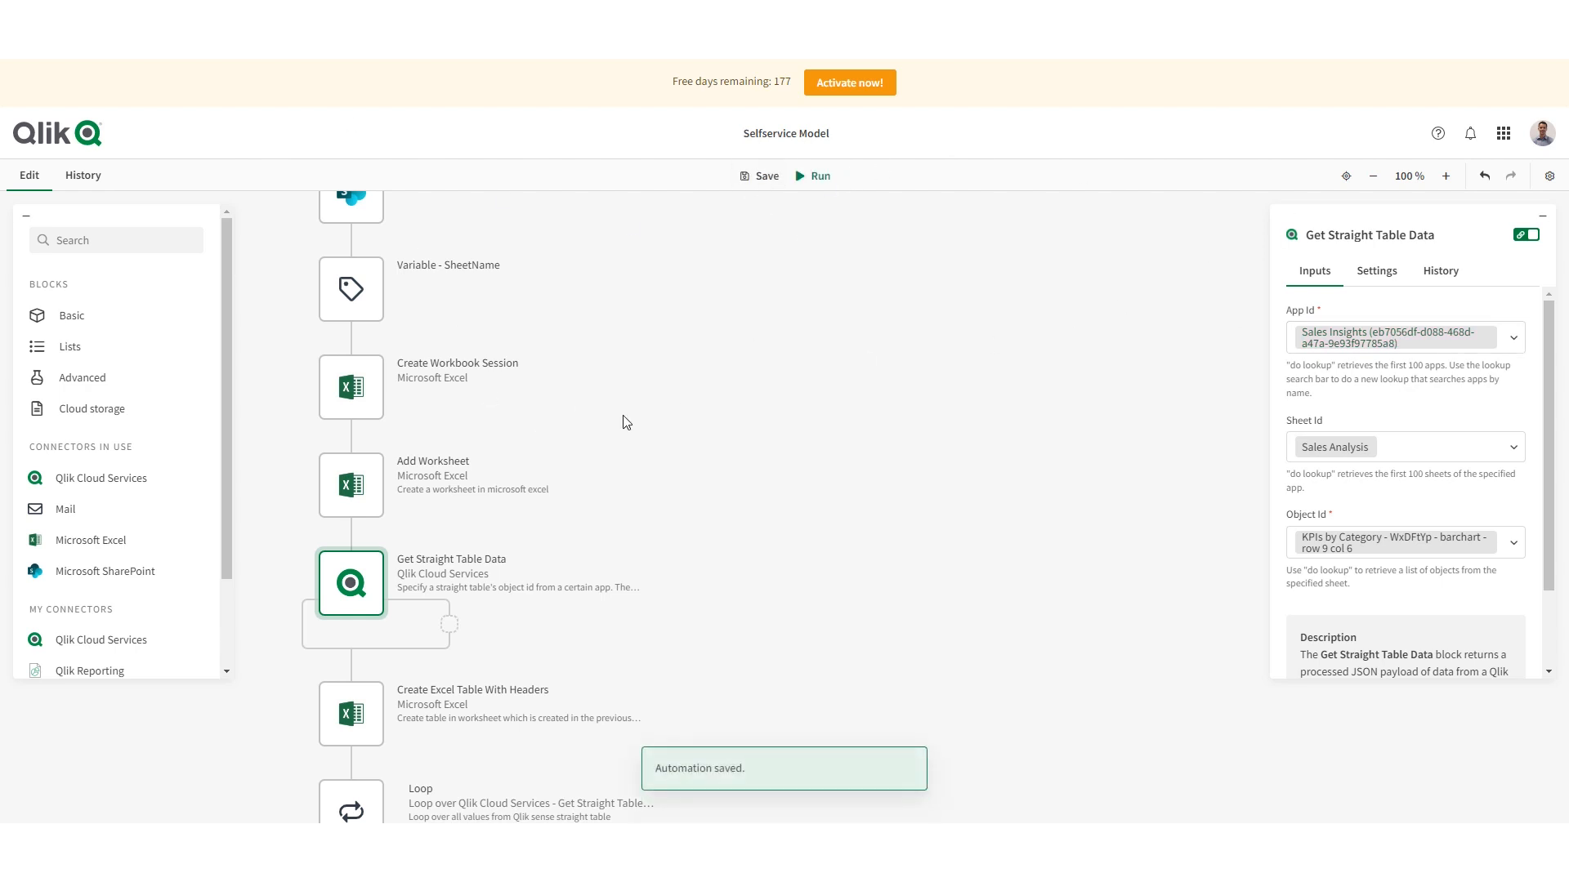
- Check the Create Excel Table With Headers and Open File on Microsoft SharePoint blocks, and run the Selfservice Model automation
scroll(501, 444, down, 2)
scroll(502, 444, down, 1)
click(364, 469)
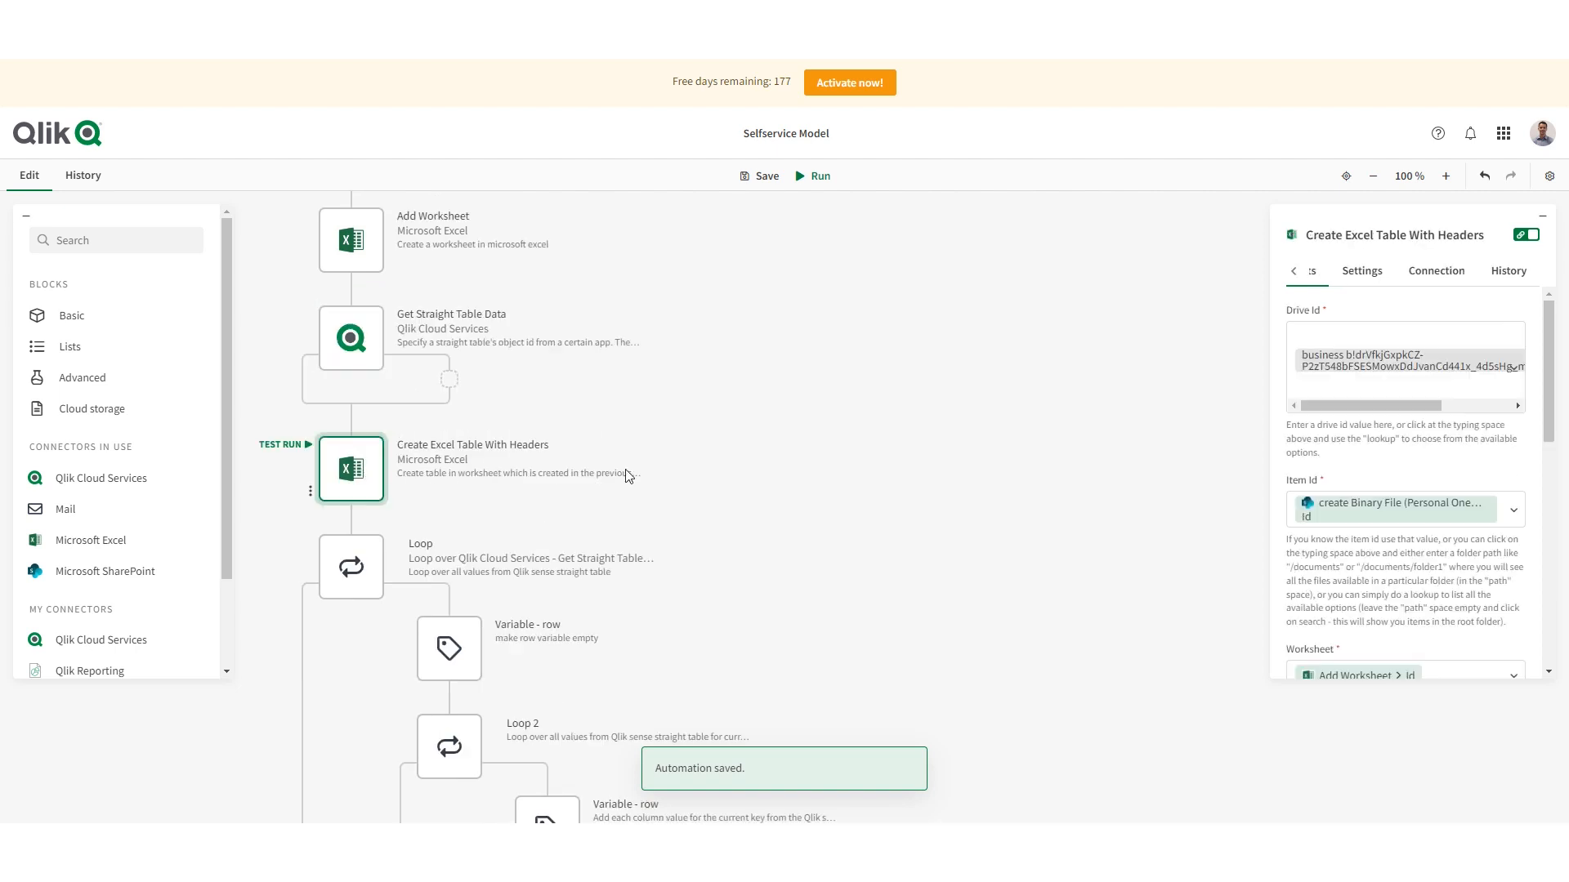
scroll(360, 441, down, 2)
scroll(524, 537, down, 4)
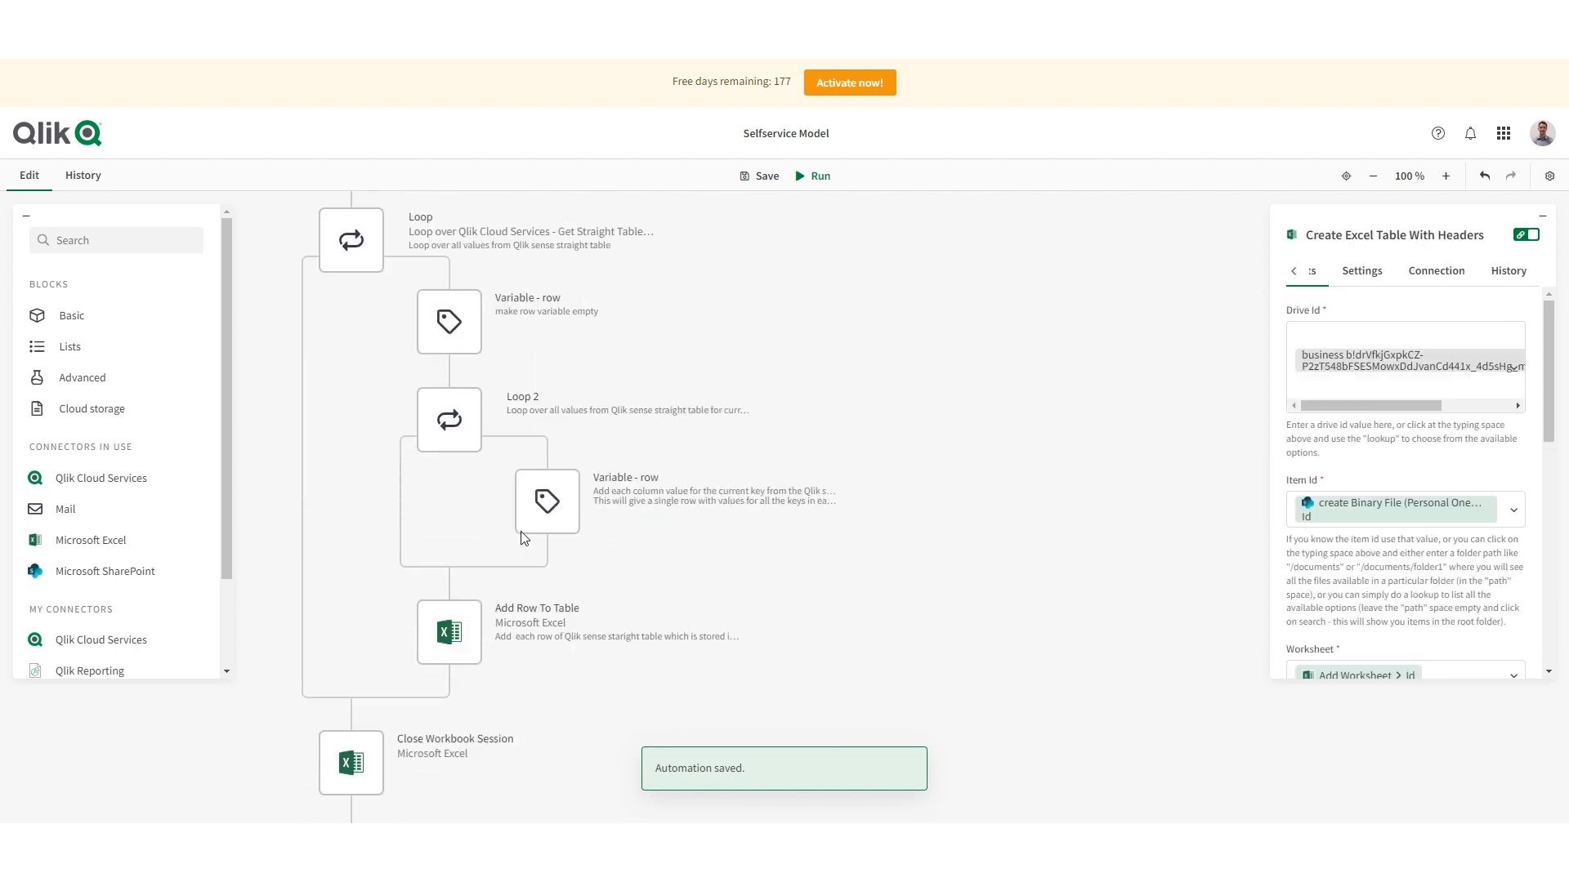
scroll(524, 536, down, 1)
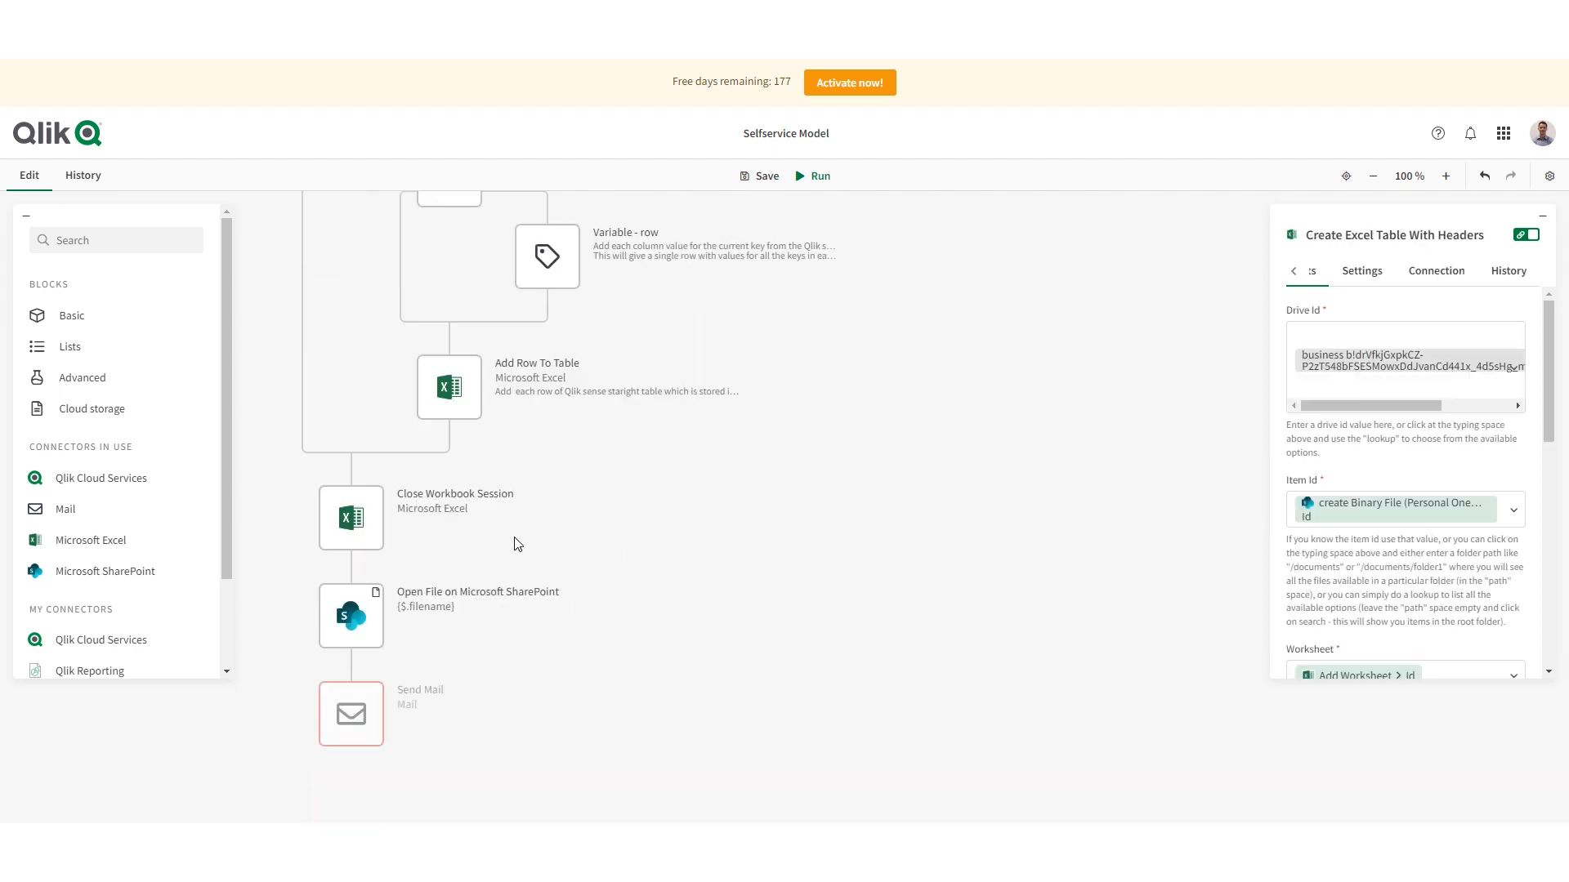
click(355, 616)
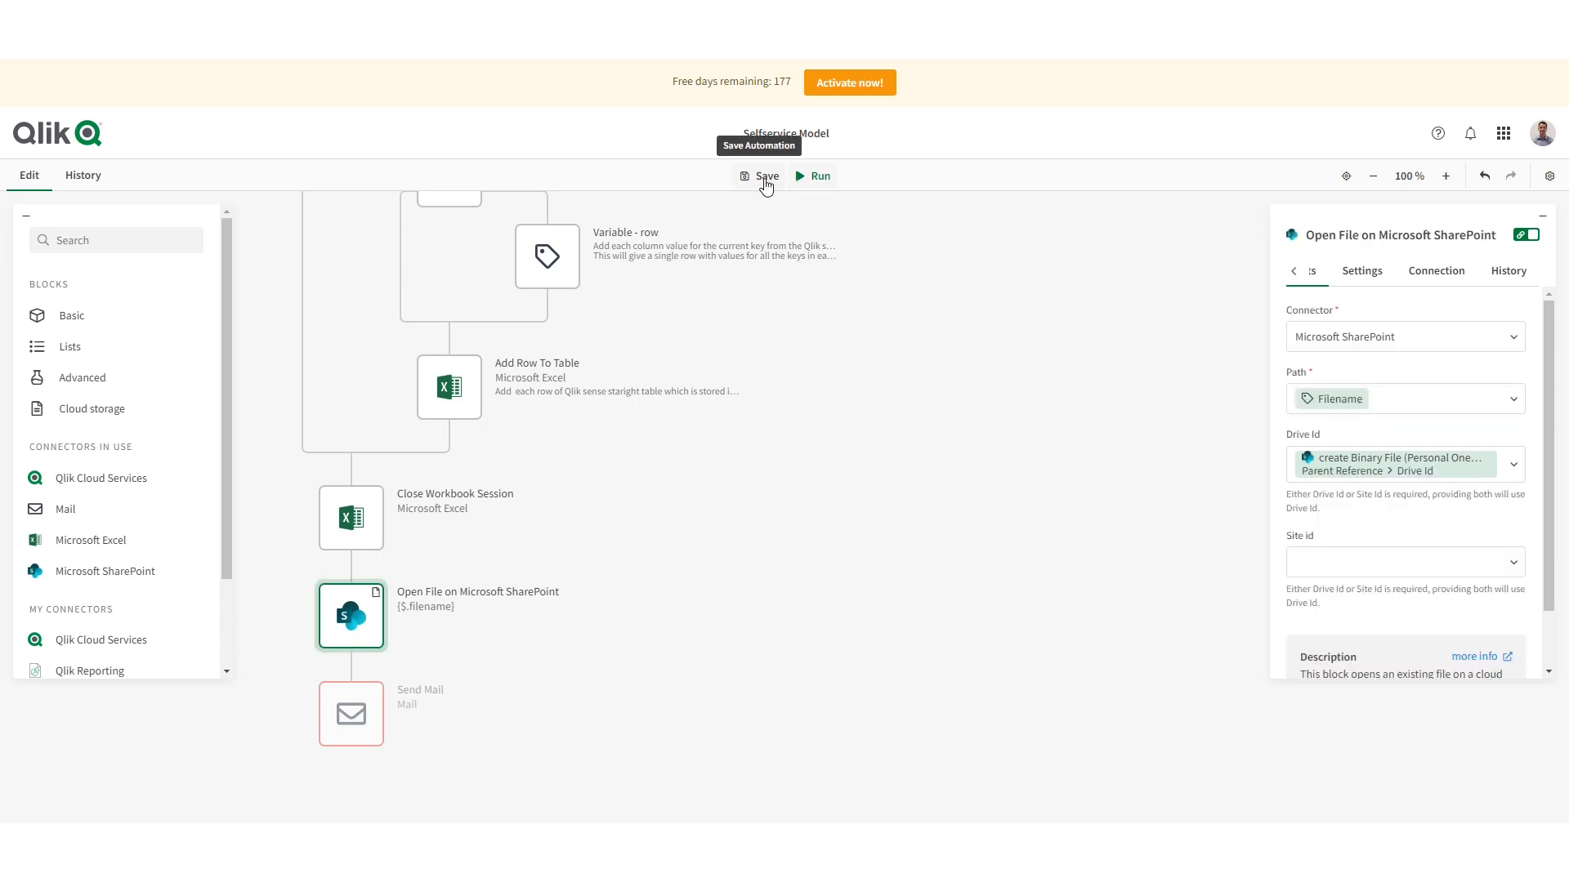
click(817, 178)
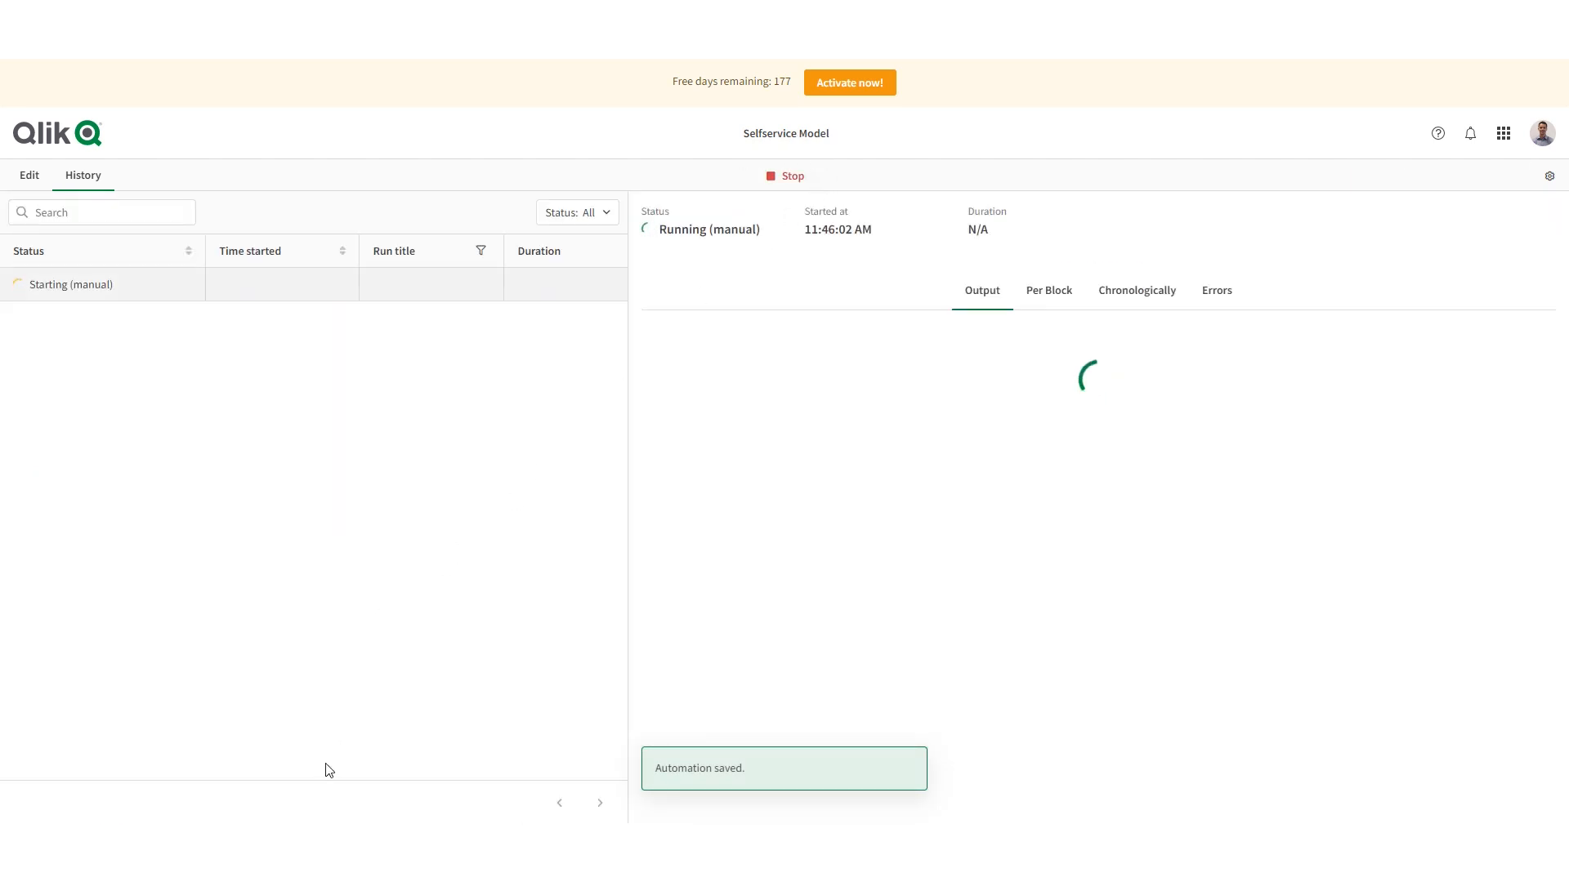
- Switch to the OneDrive folder in File Explorer, select the newly generated report workbook, and shrink the window over the run list
click(401, 850)
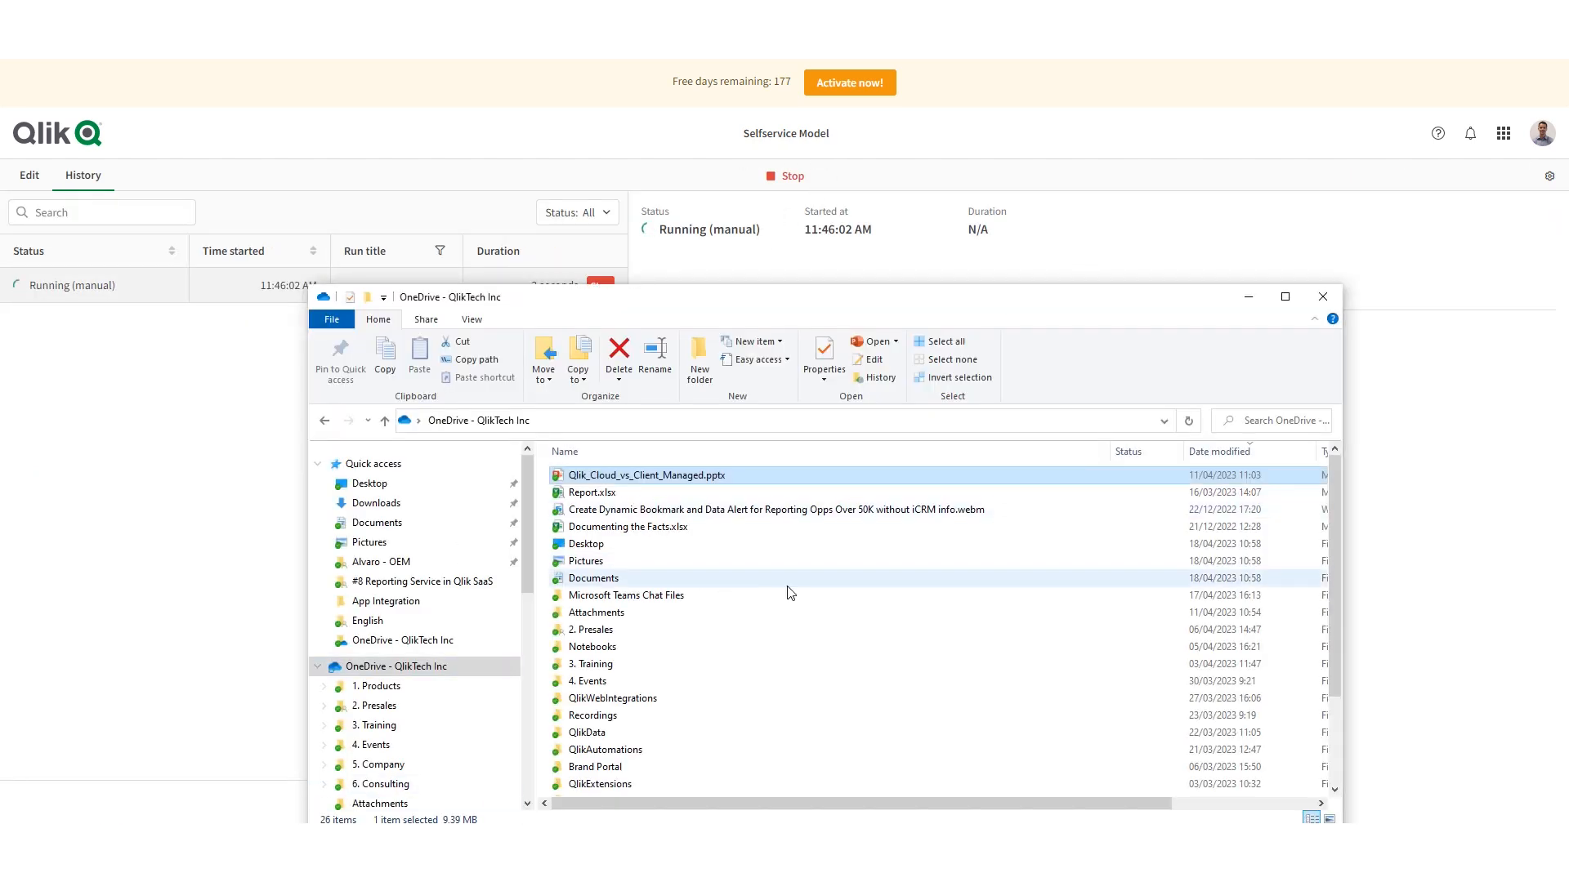
click(808, 578)
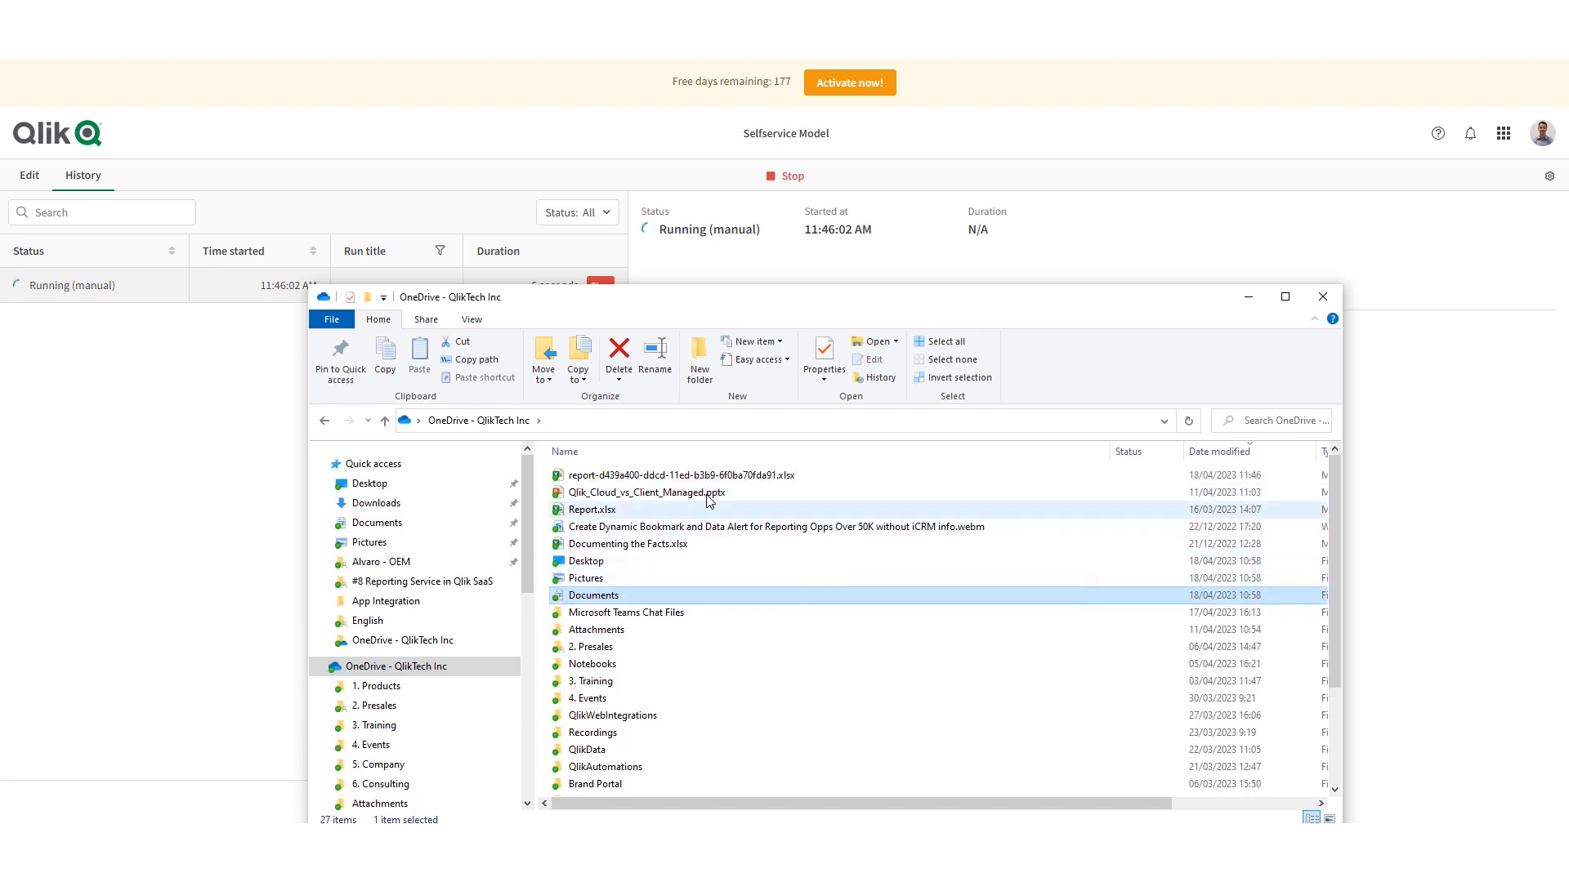
click(713, 477)
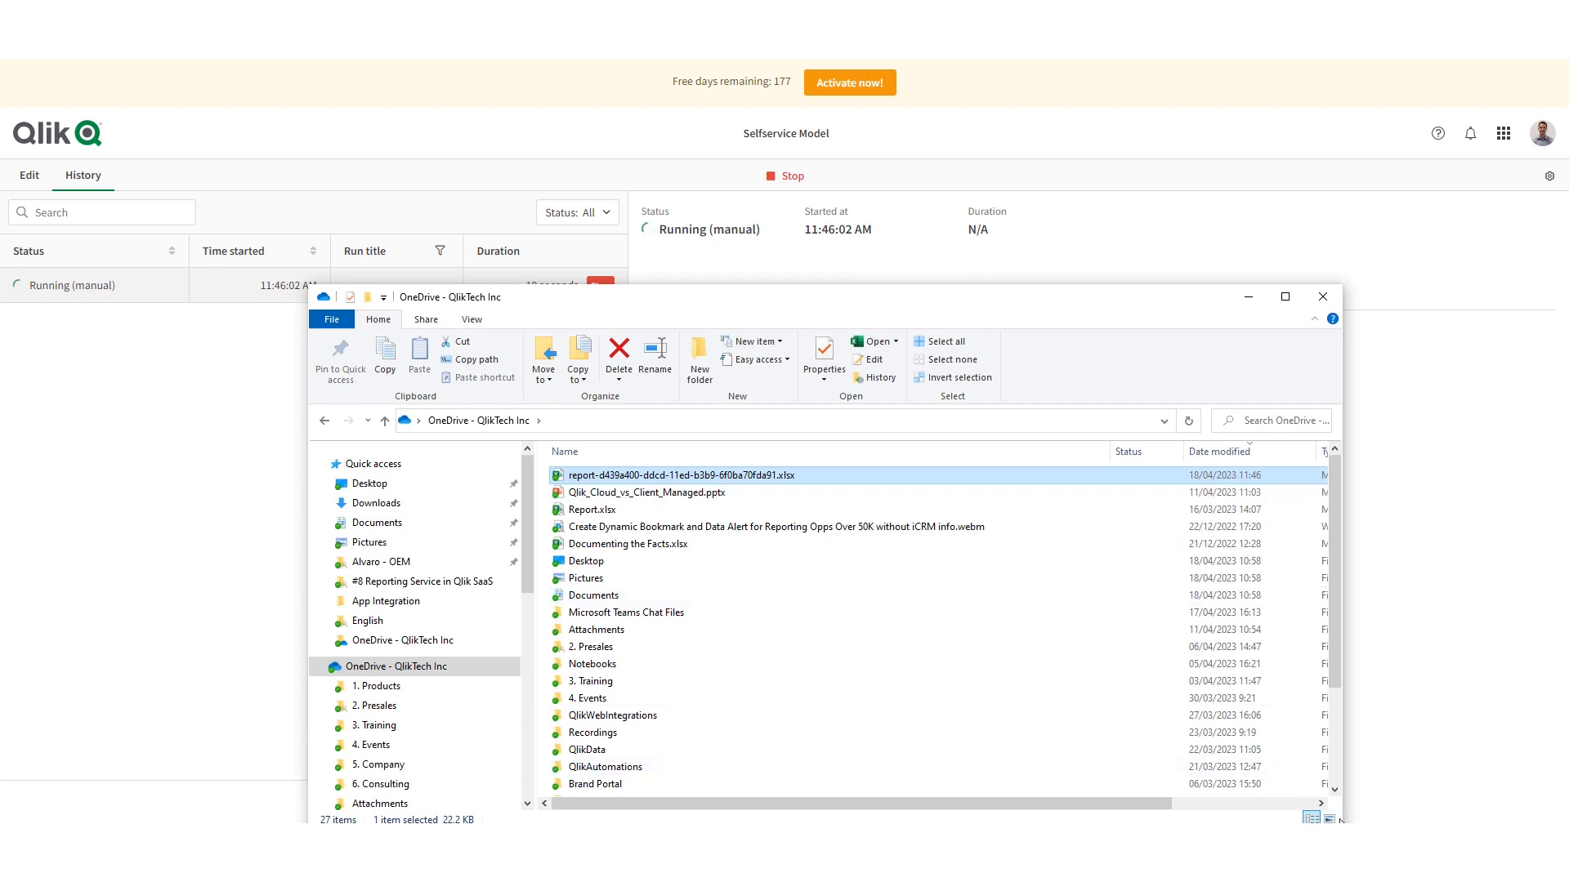
drag(1075, 310, 939, 244)
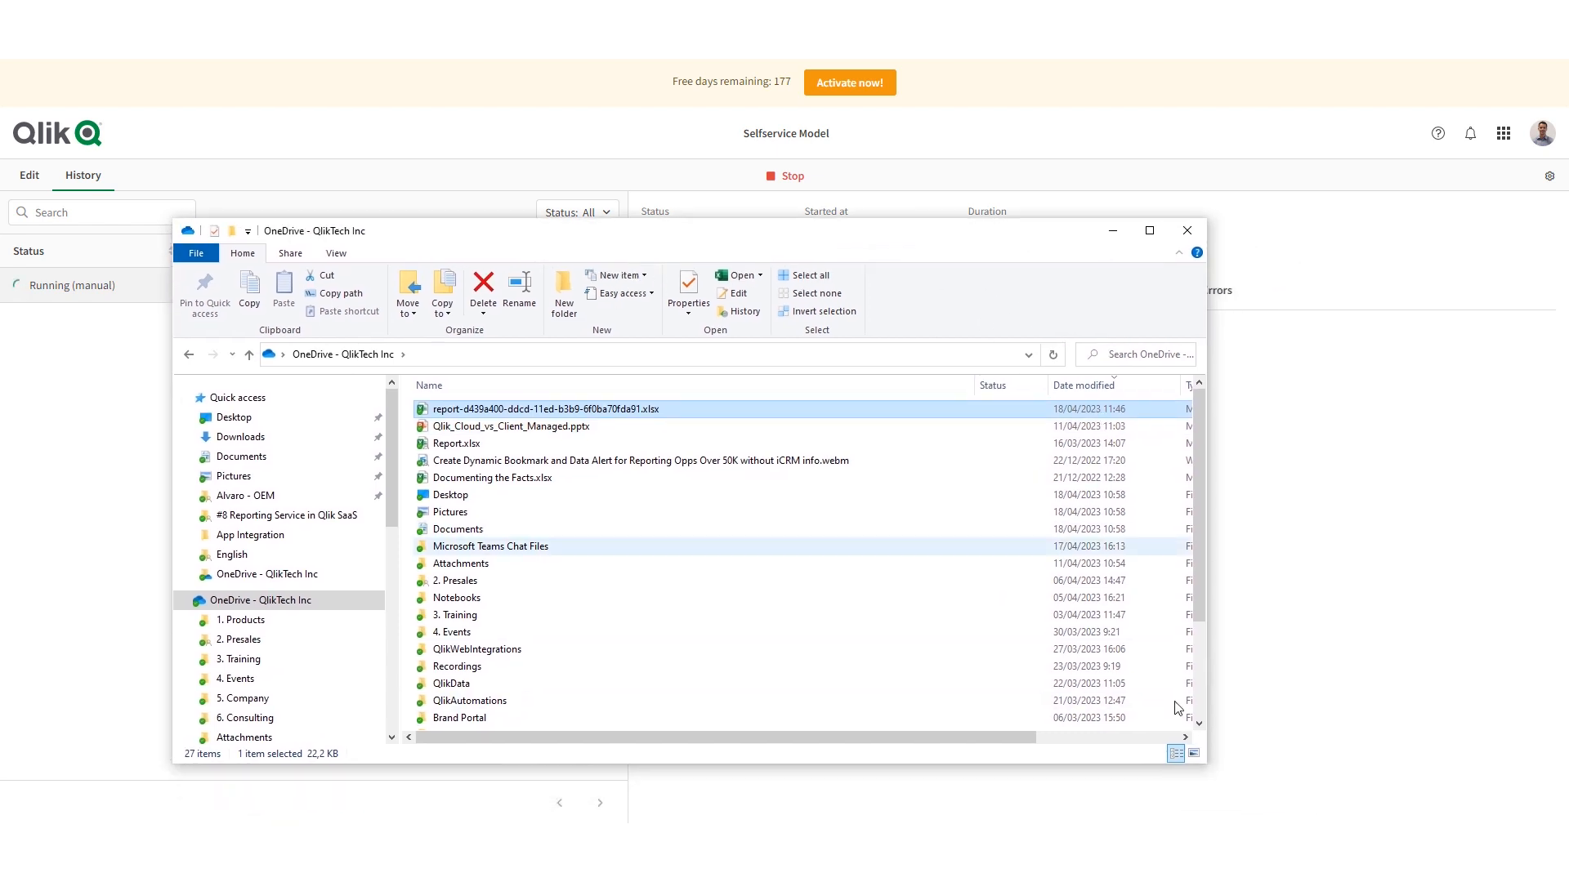
drag(983, 703, 740, 709)
drag(510, 234, 404, 316)
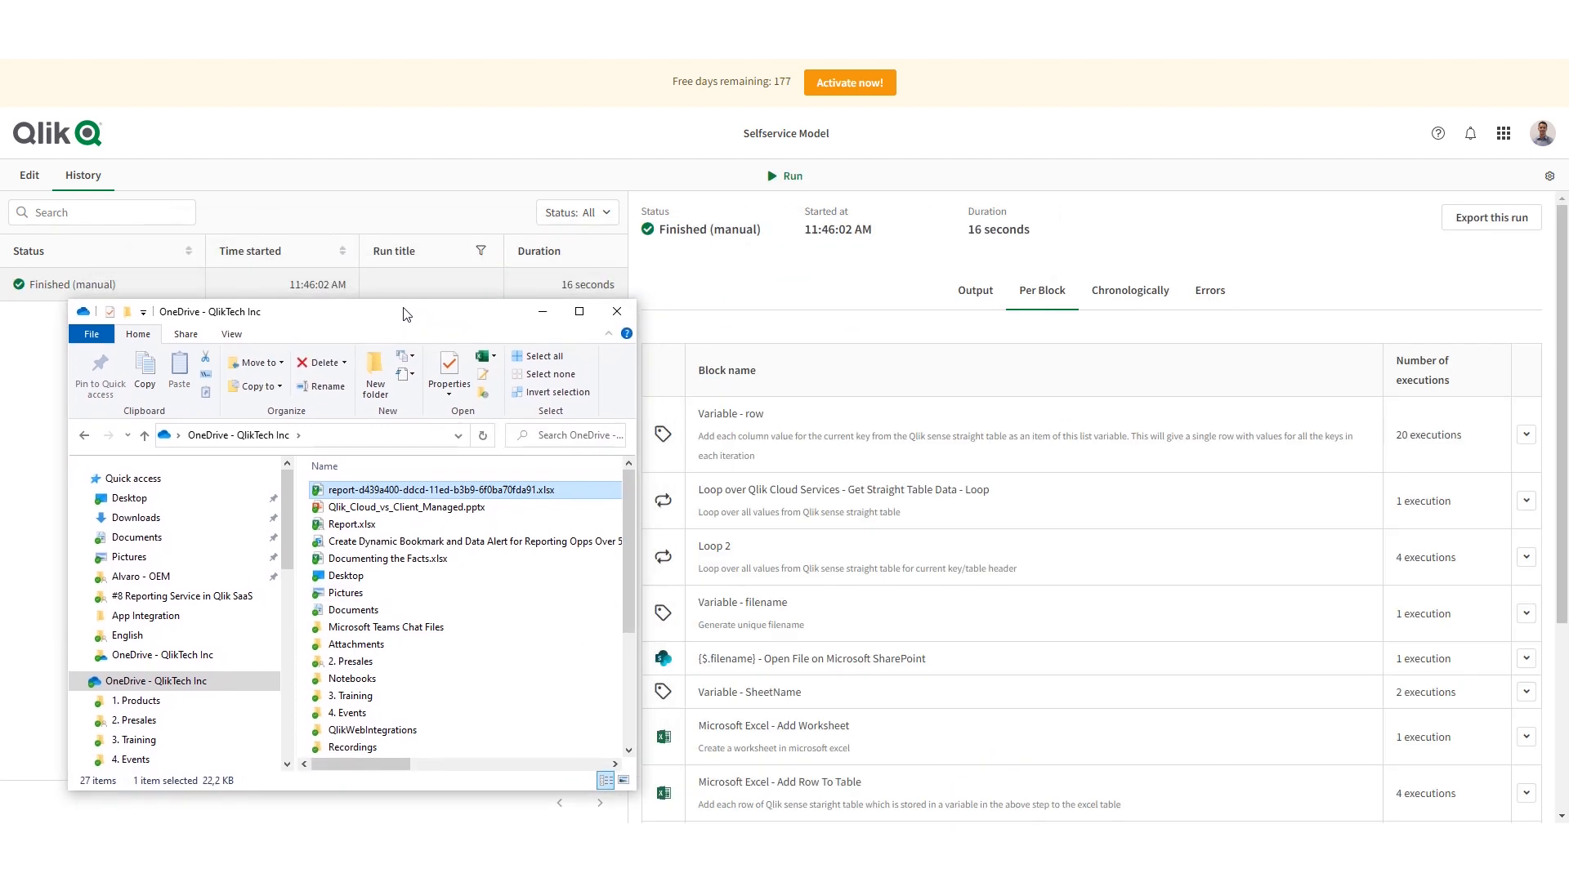
- Examine the finished run's block executions in chronological order in Qlik Cloud
click(1133, 303)
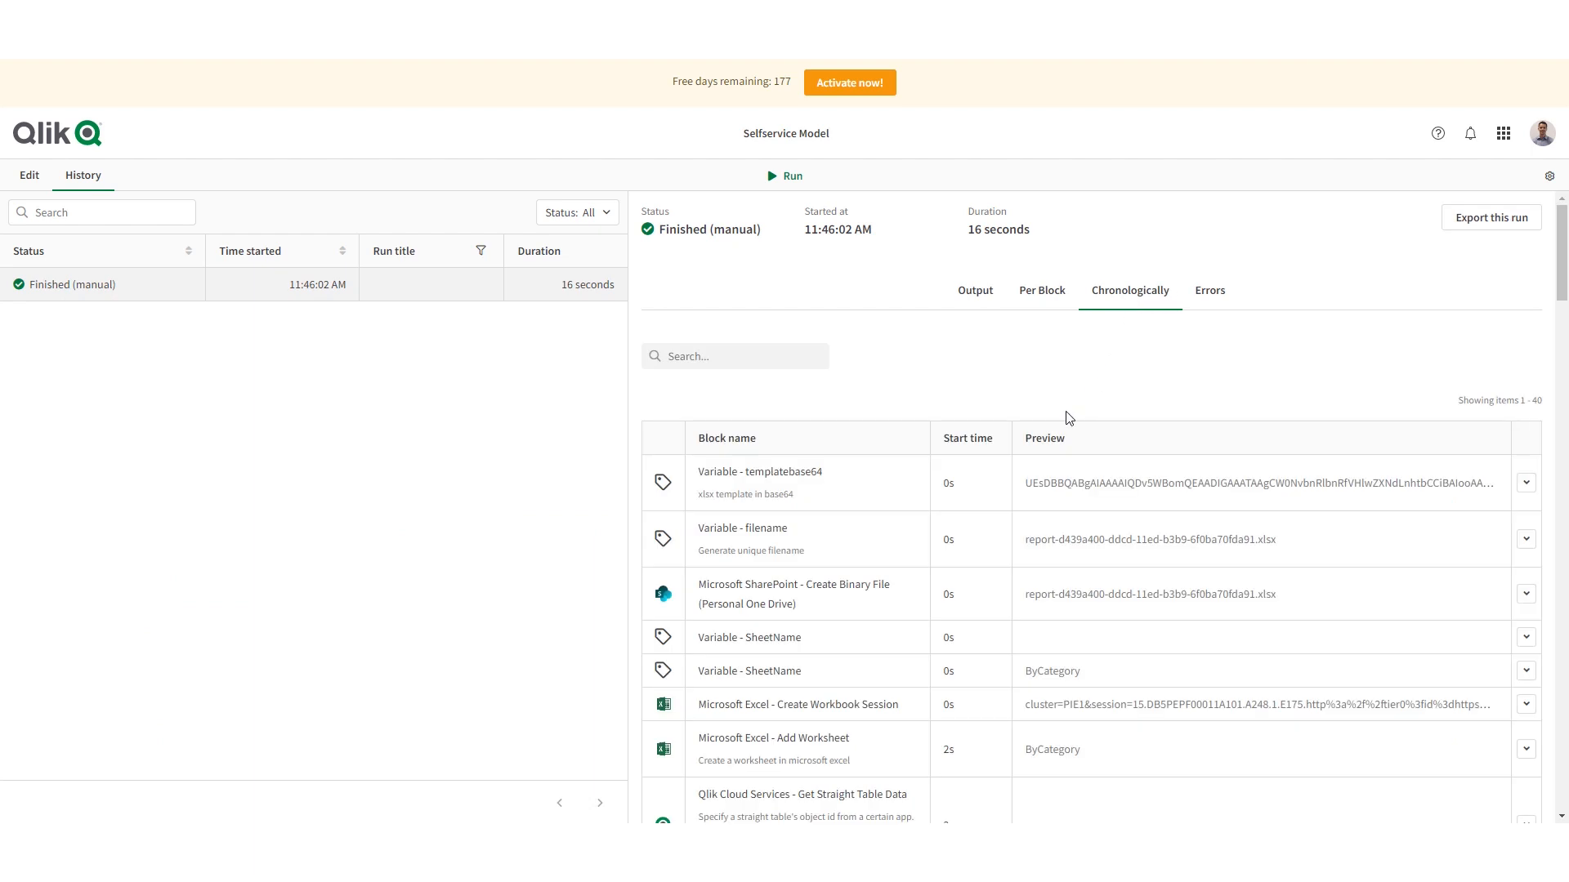
scroll(1085, 486, down, 10)
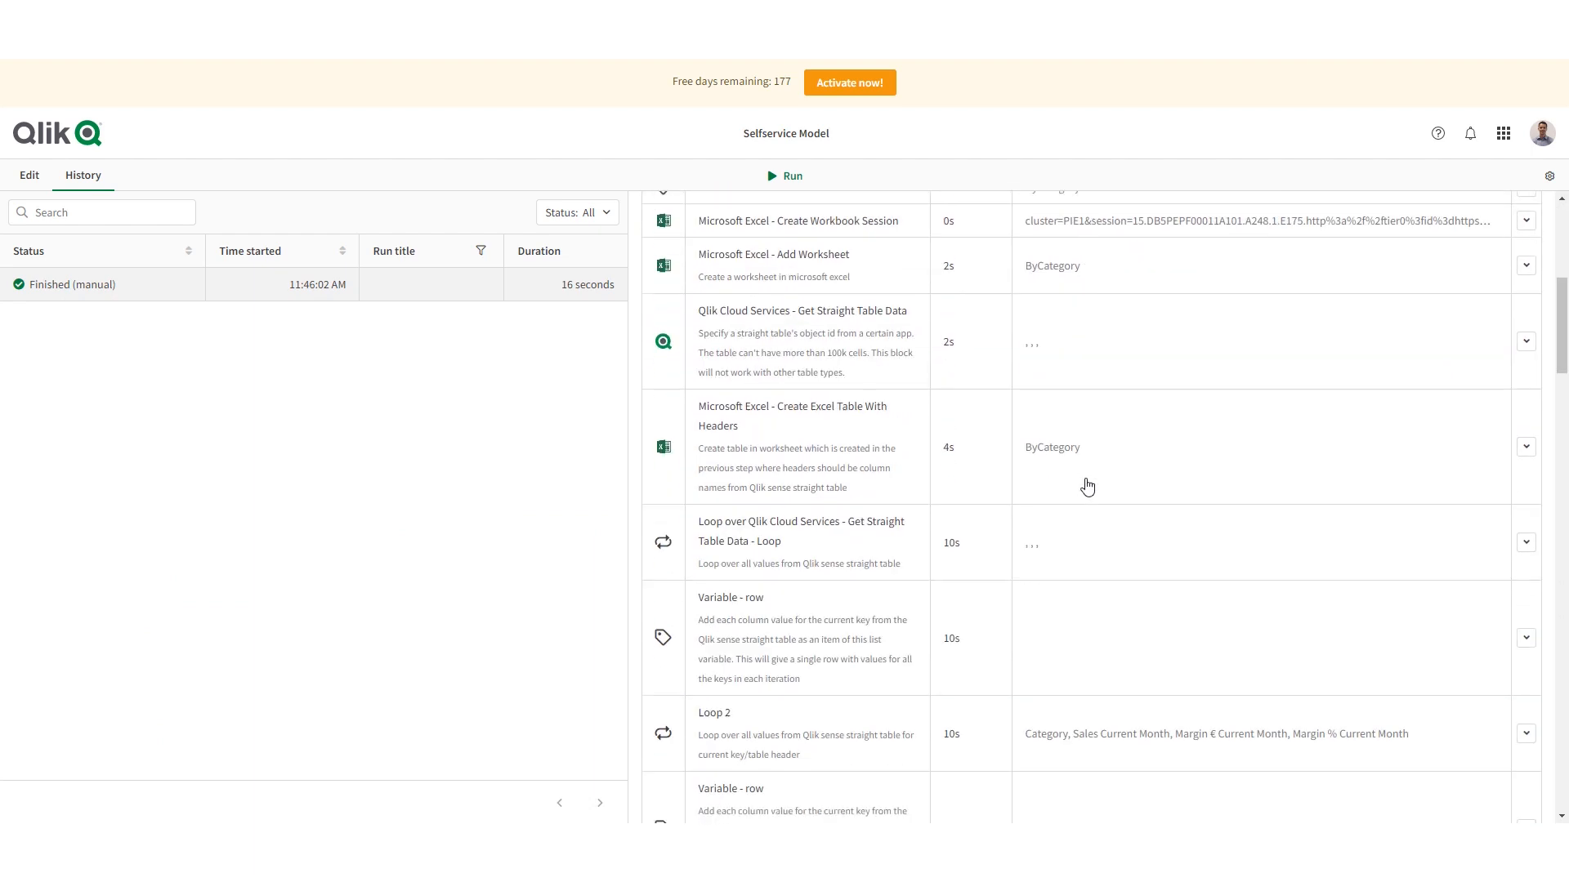
scroll(1087, 487, down, 4)
drag(1561, 414, 1561, 253)
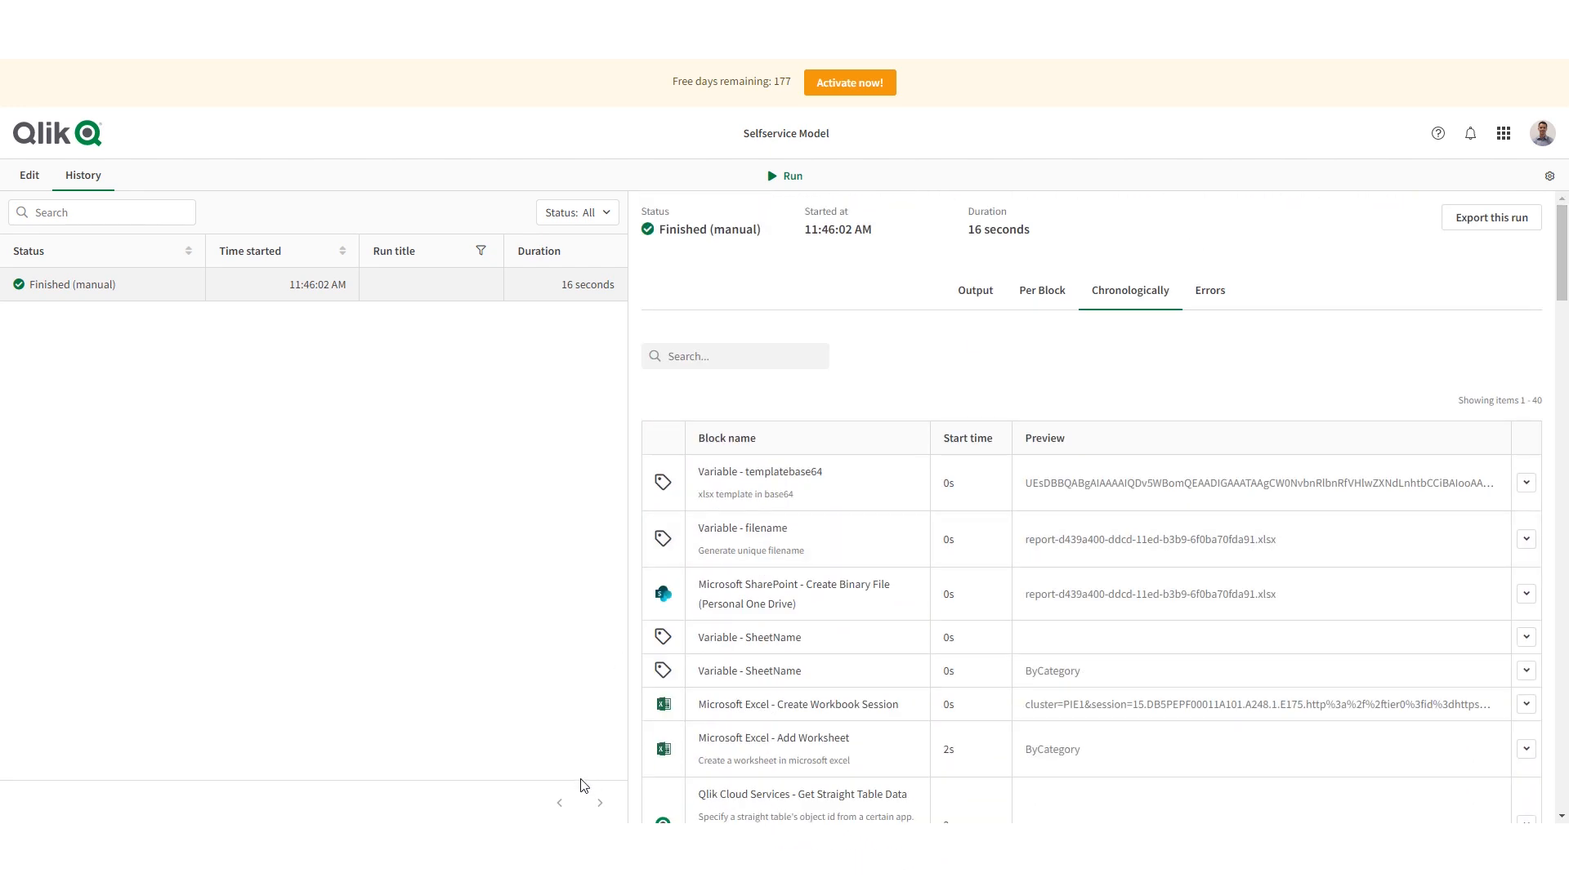
- Open the newly generated report workbook from the OneDrive folder in Excel and reload its newest version
click(270, 846)
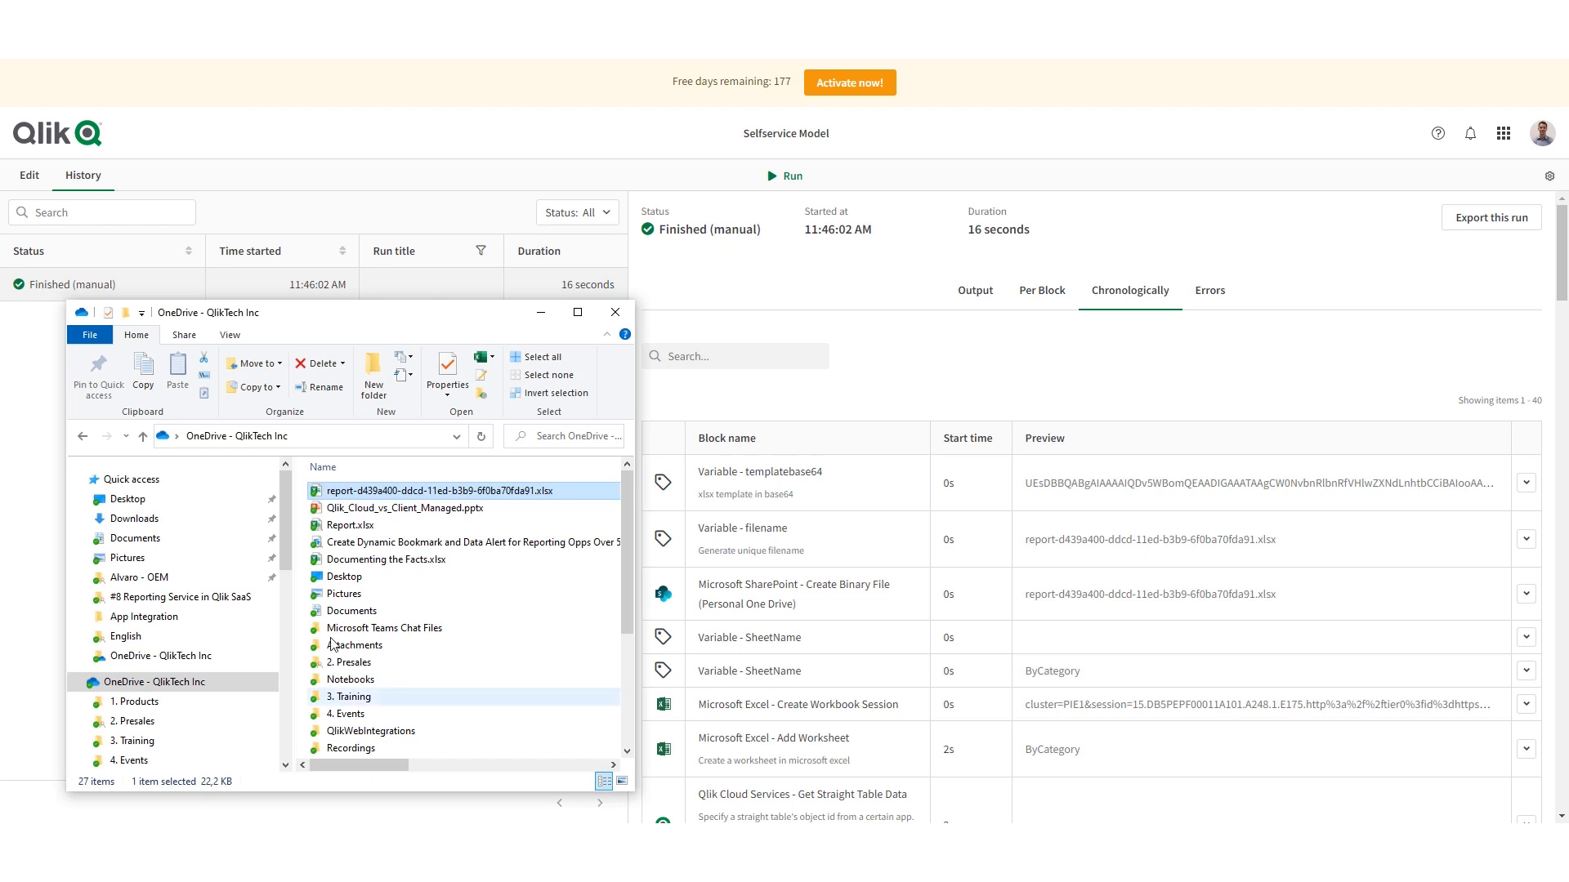
double_click(435, 490)
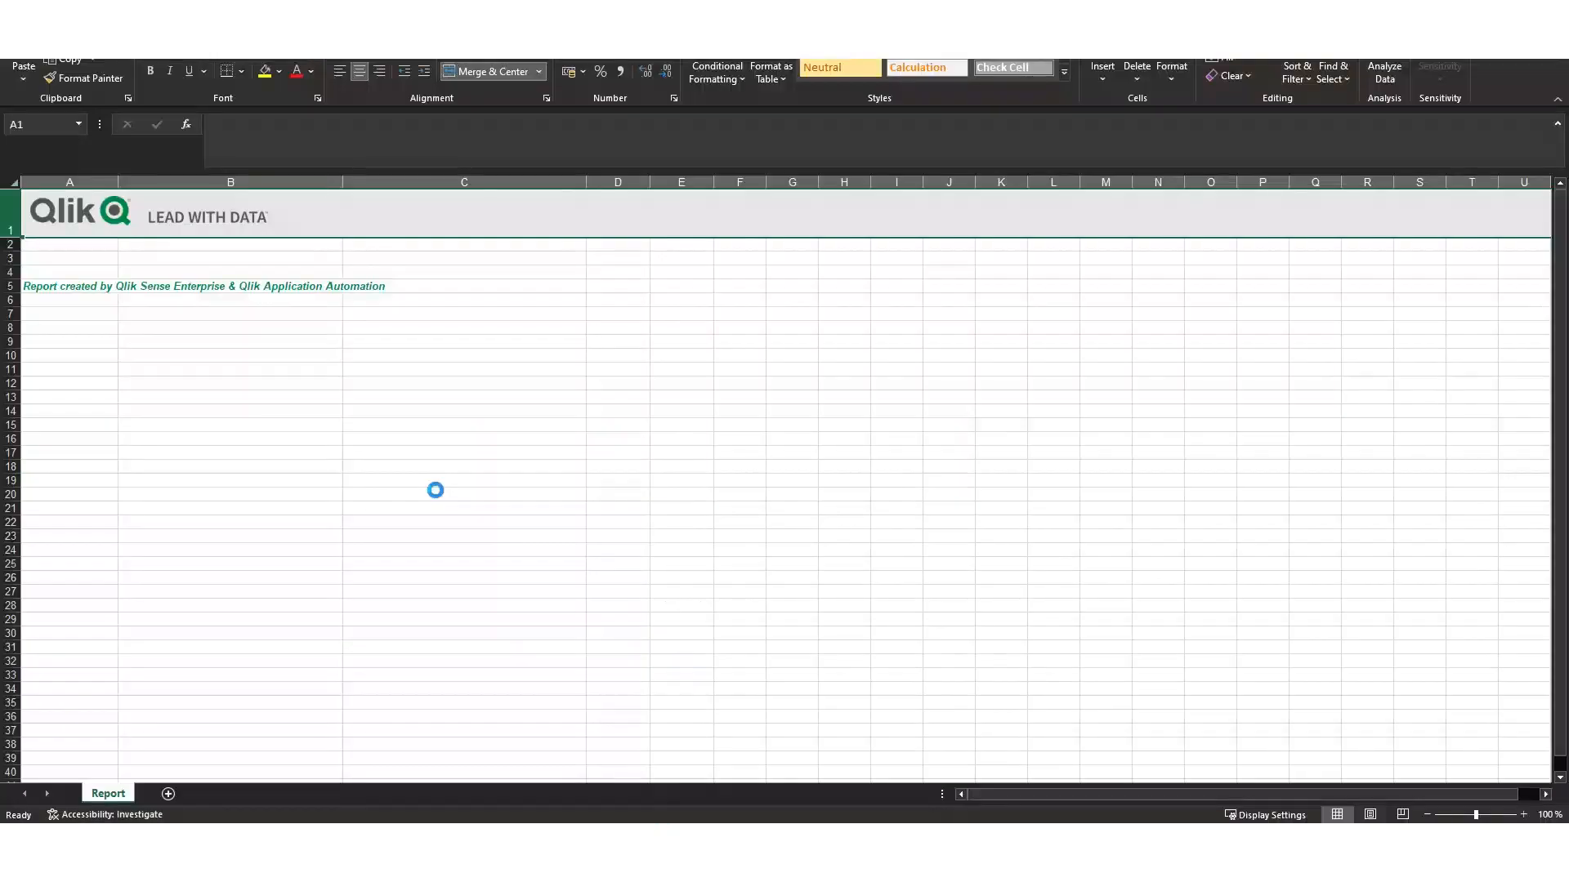
click(393, 476)
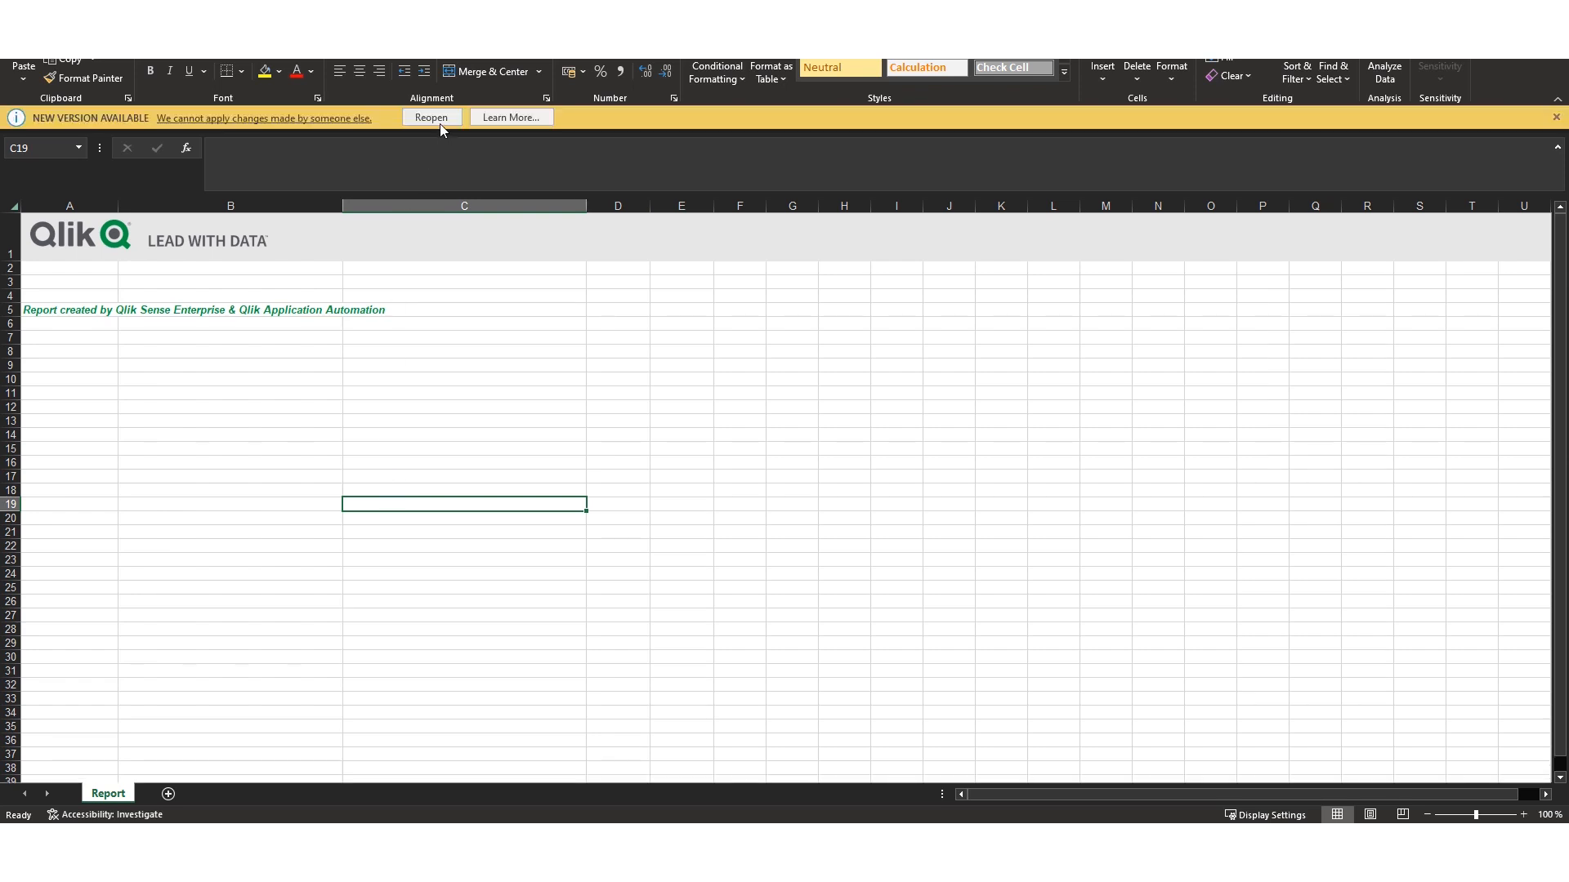
click(438, 118)
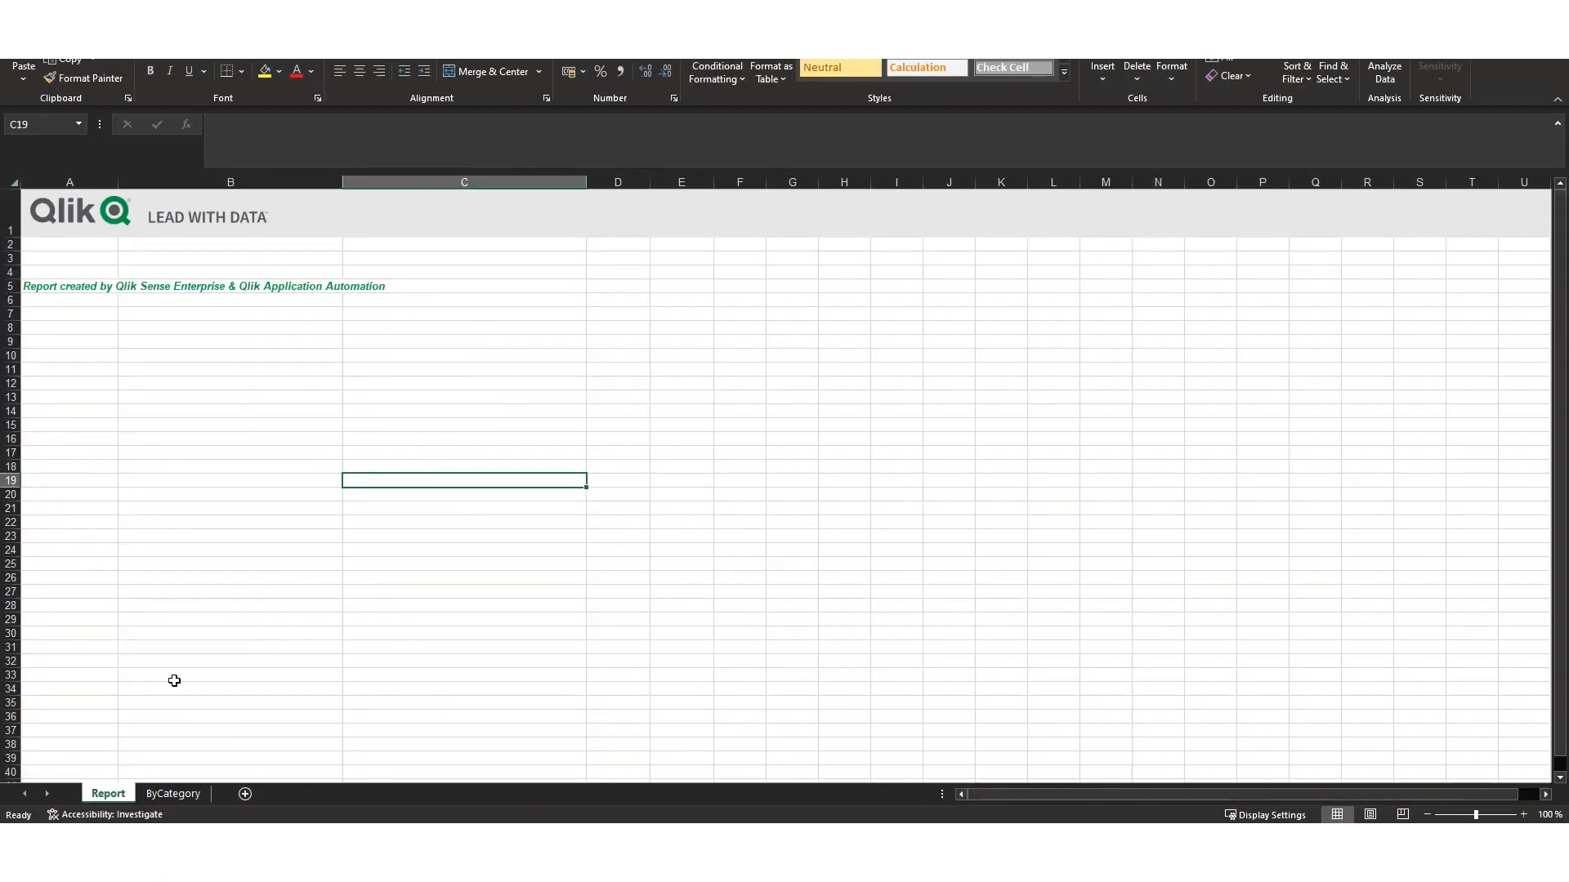
- Show the ByCategory sheet and autofit the widths of columns A to D to their contents
click(169, 793)
click(55, 179)
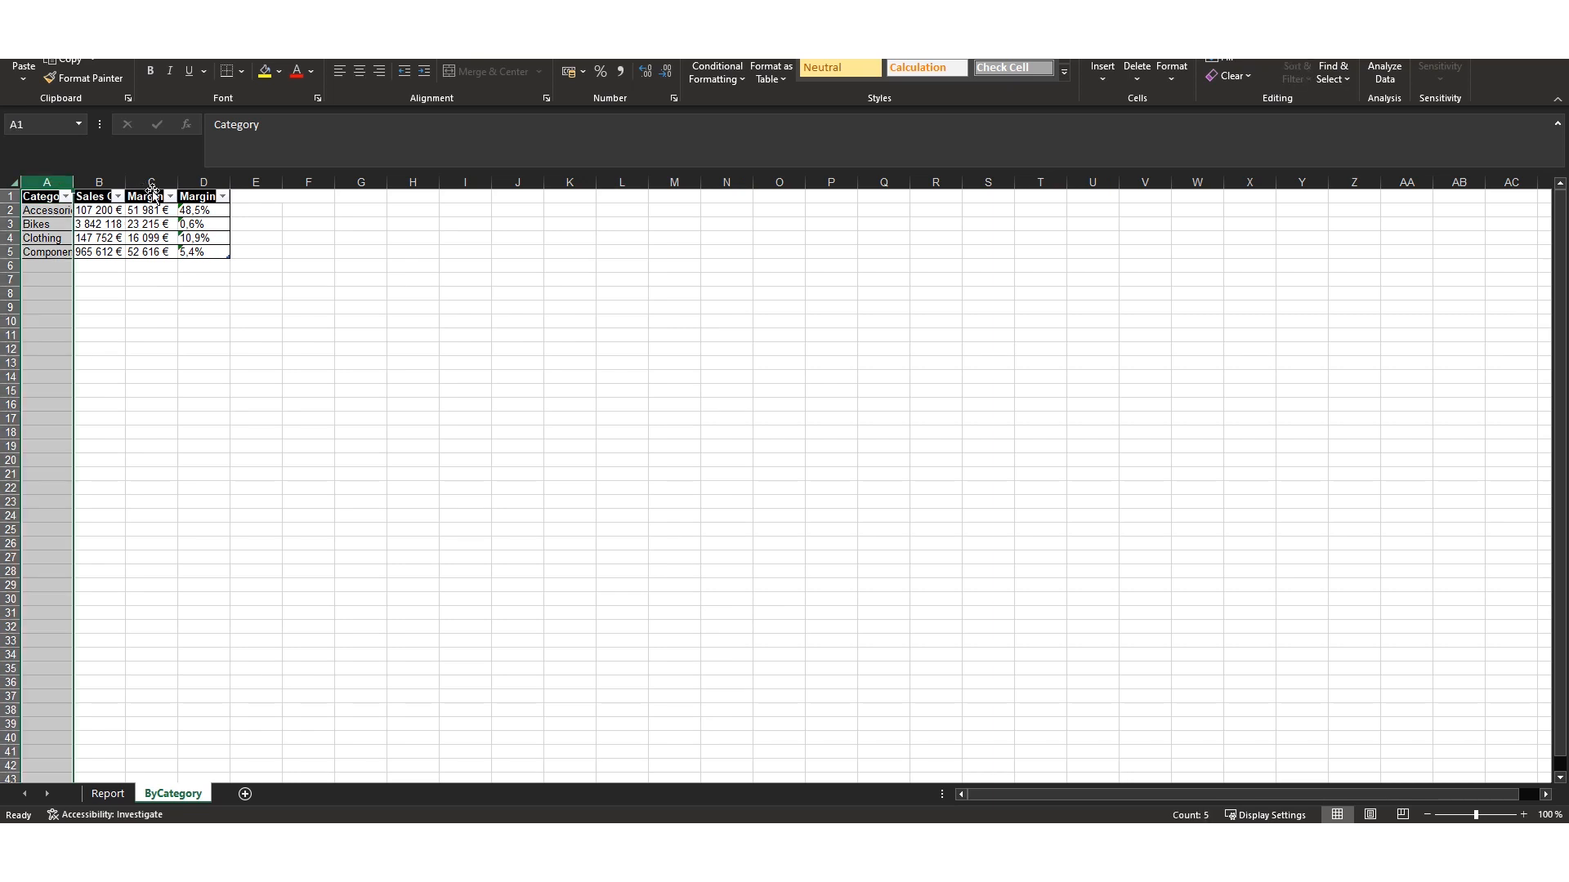
shift+click(205, 182)
double_click(232, 181)
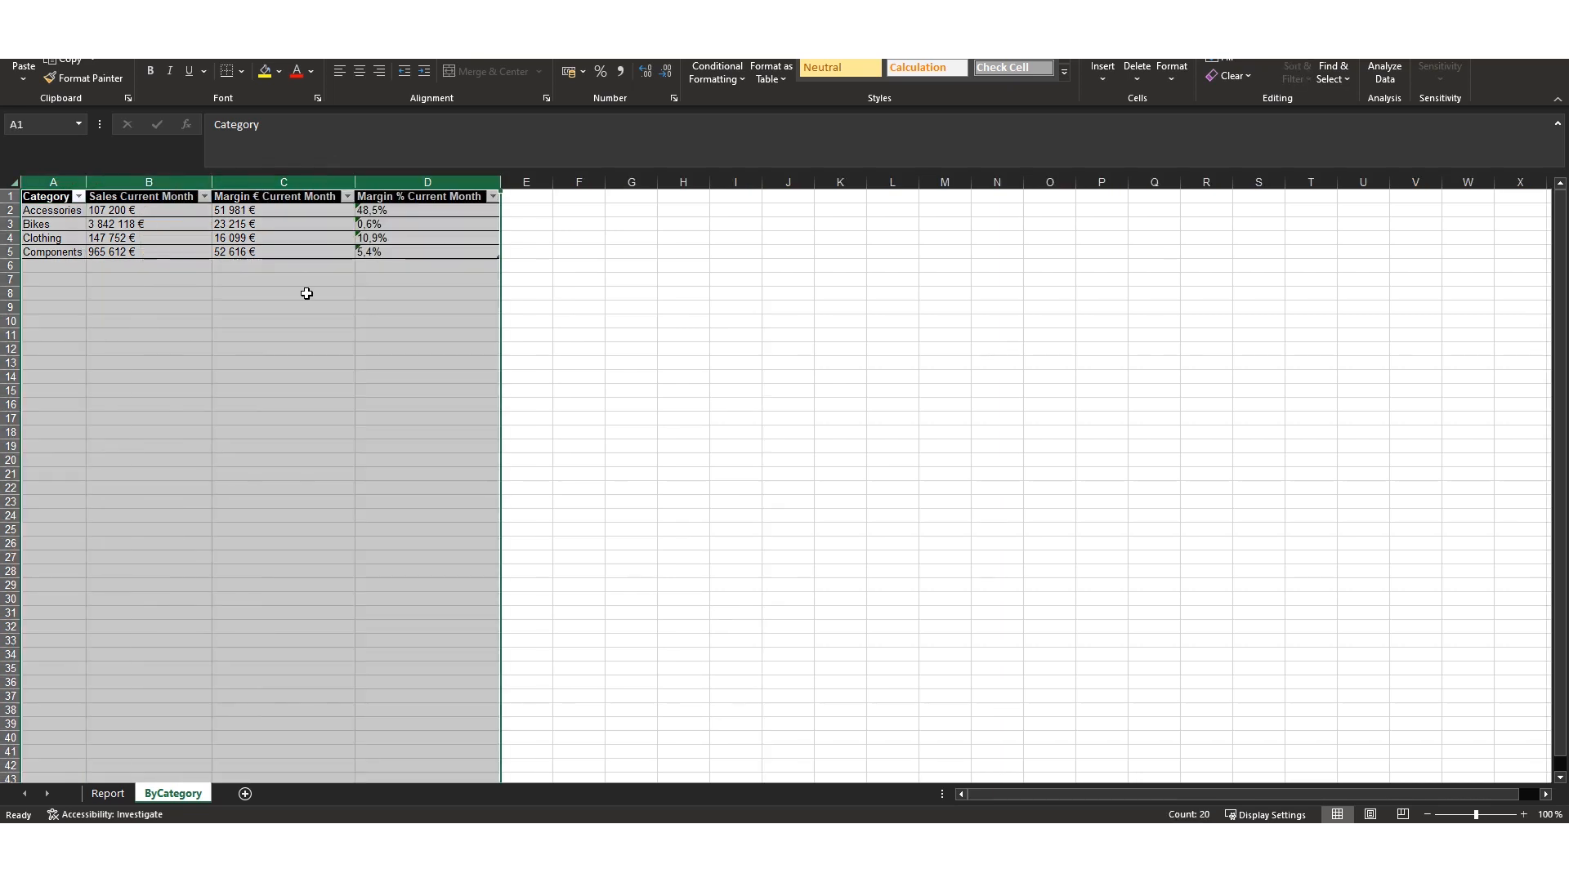
click(585, 387)
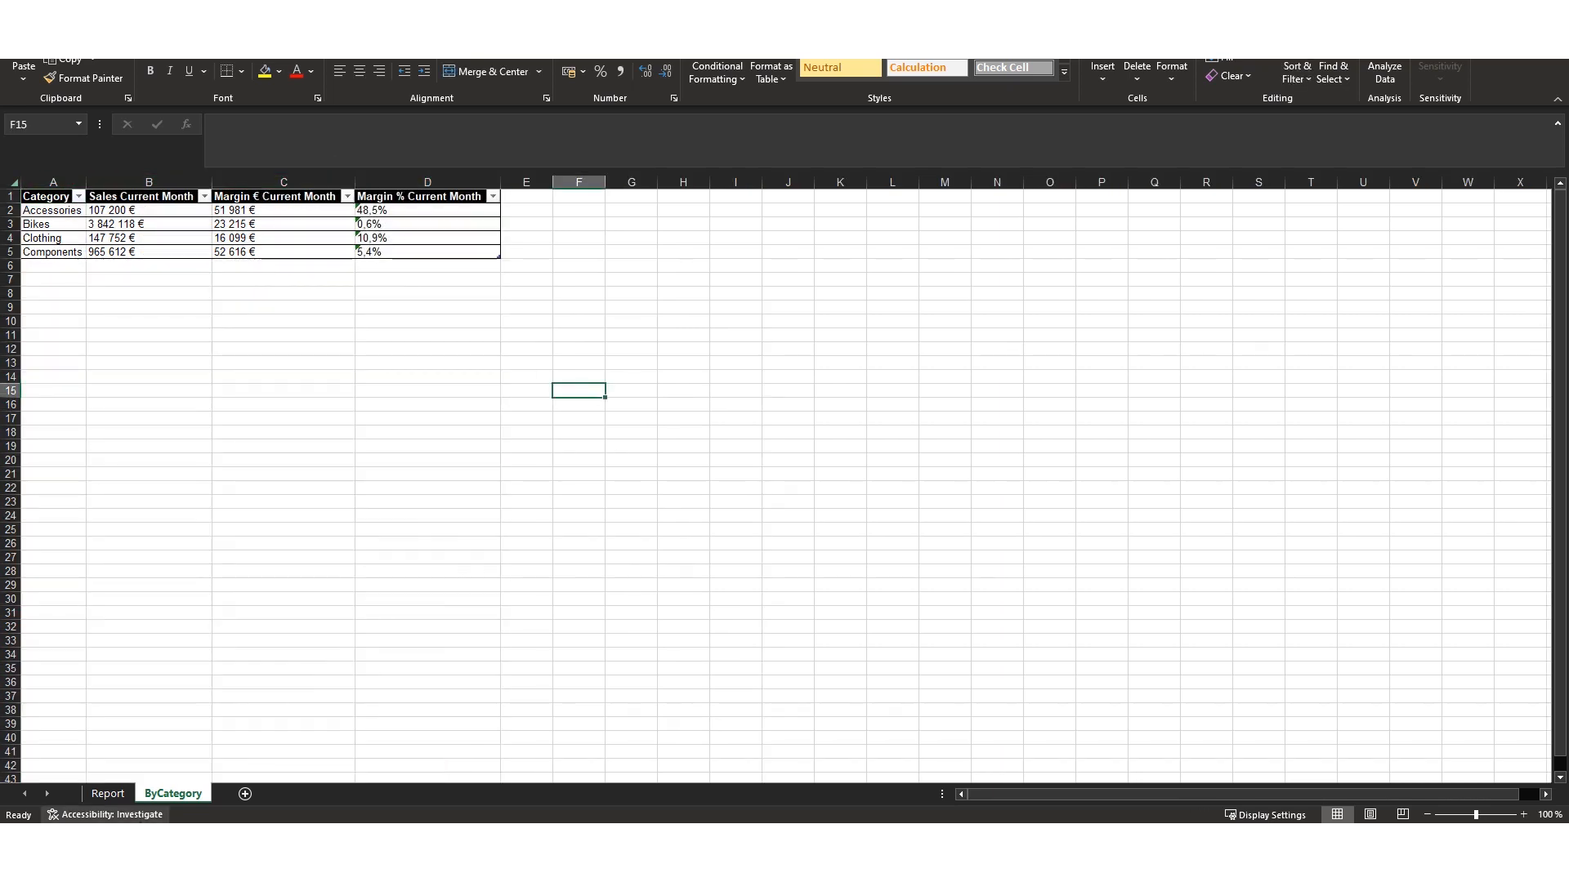
- Return to Qlik Cloud, go to the Analytics Services home and open the Sales Insights app
mouse_move(172, 786)
click(221, 768)
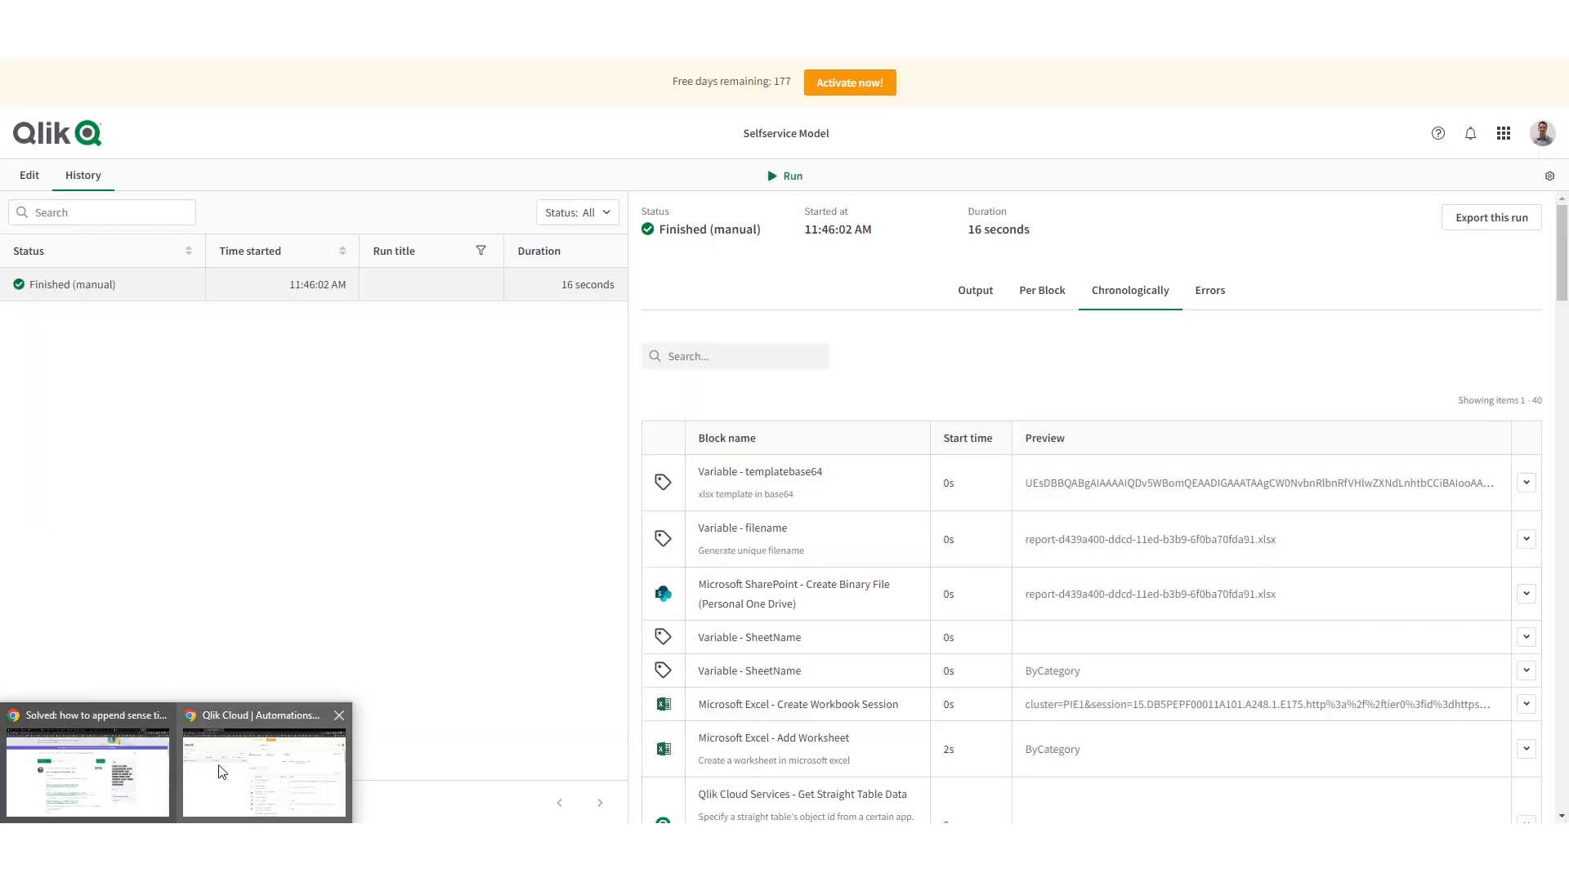
click(1504, 133)
click(1236, 253)
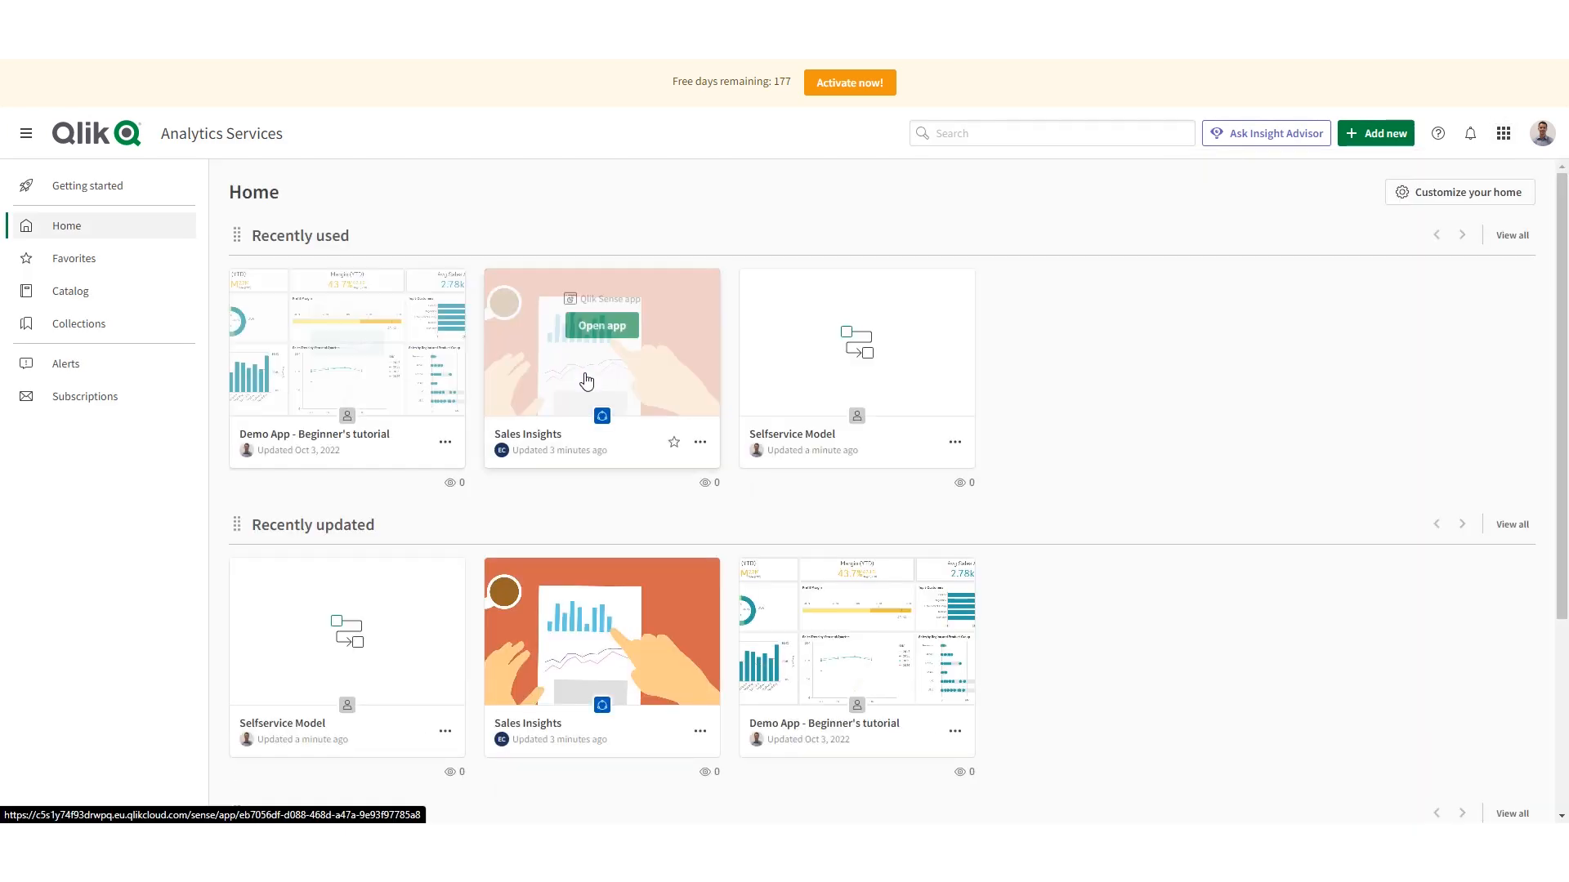
click(554, 678)
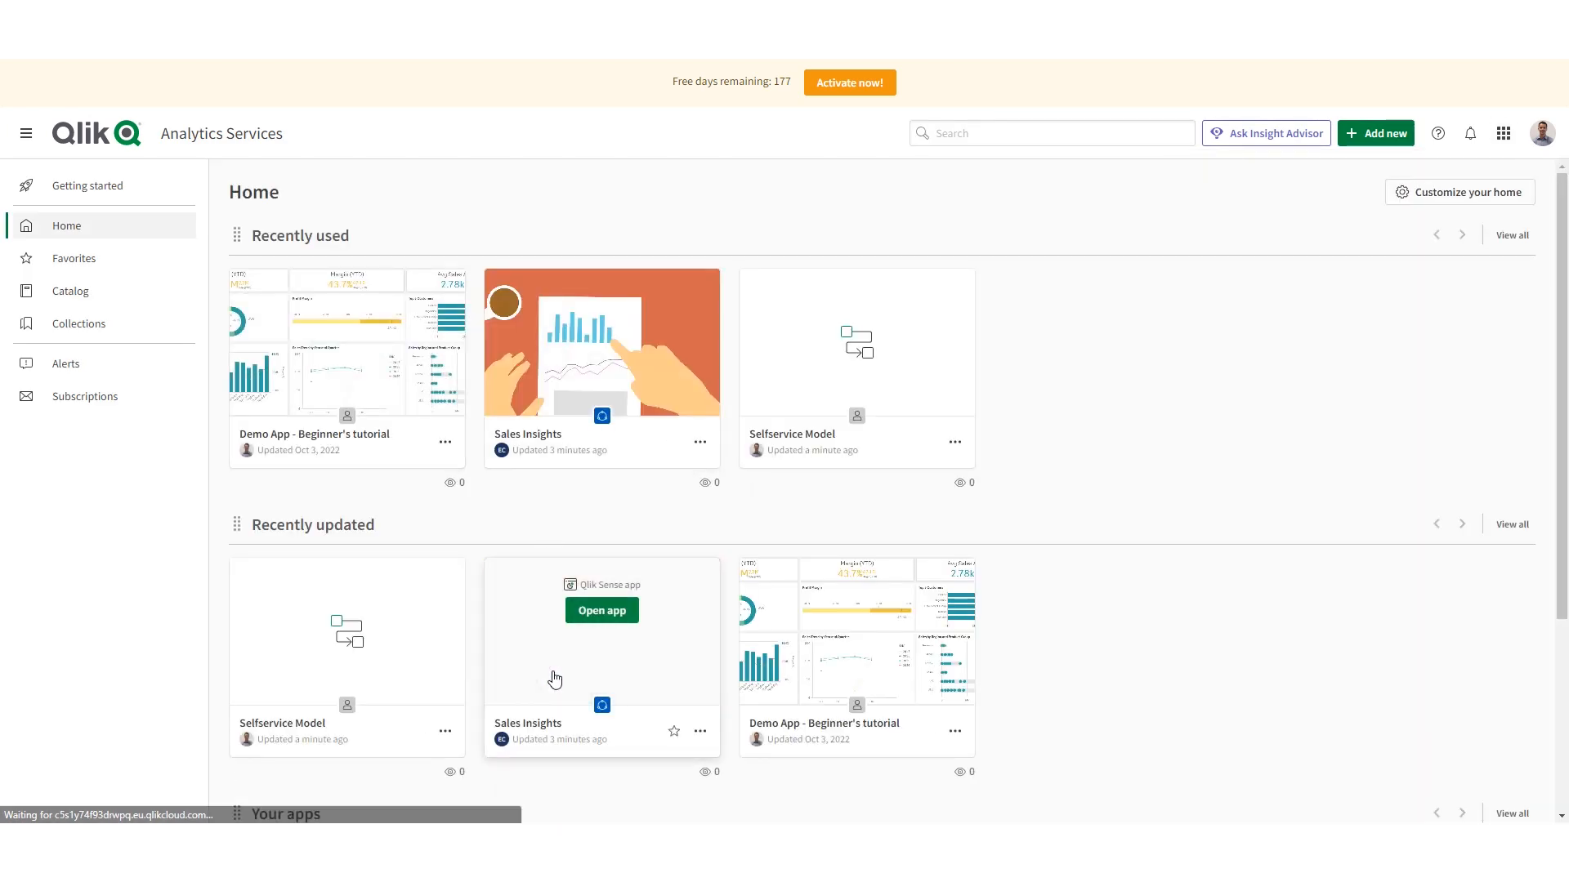